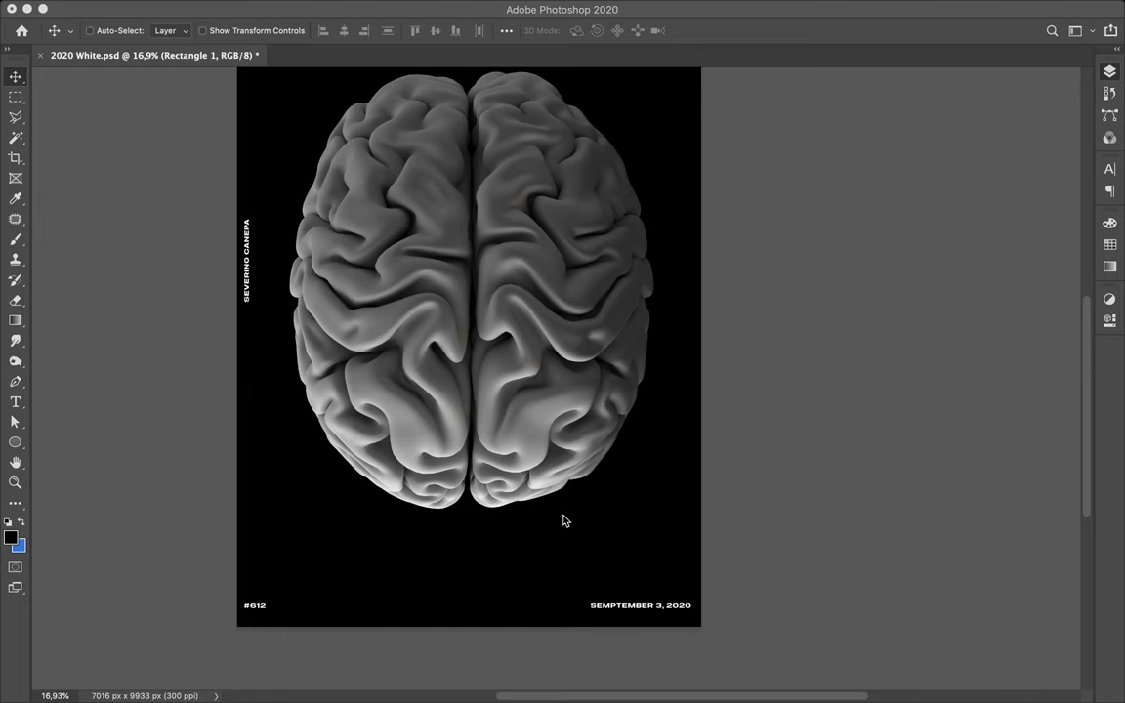
# - Show the Layers panel and shift the black Rectangle 1 background up over the top transparent strip
pyautogui.scroll(5, 563, 520)
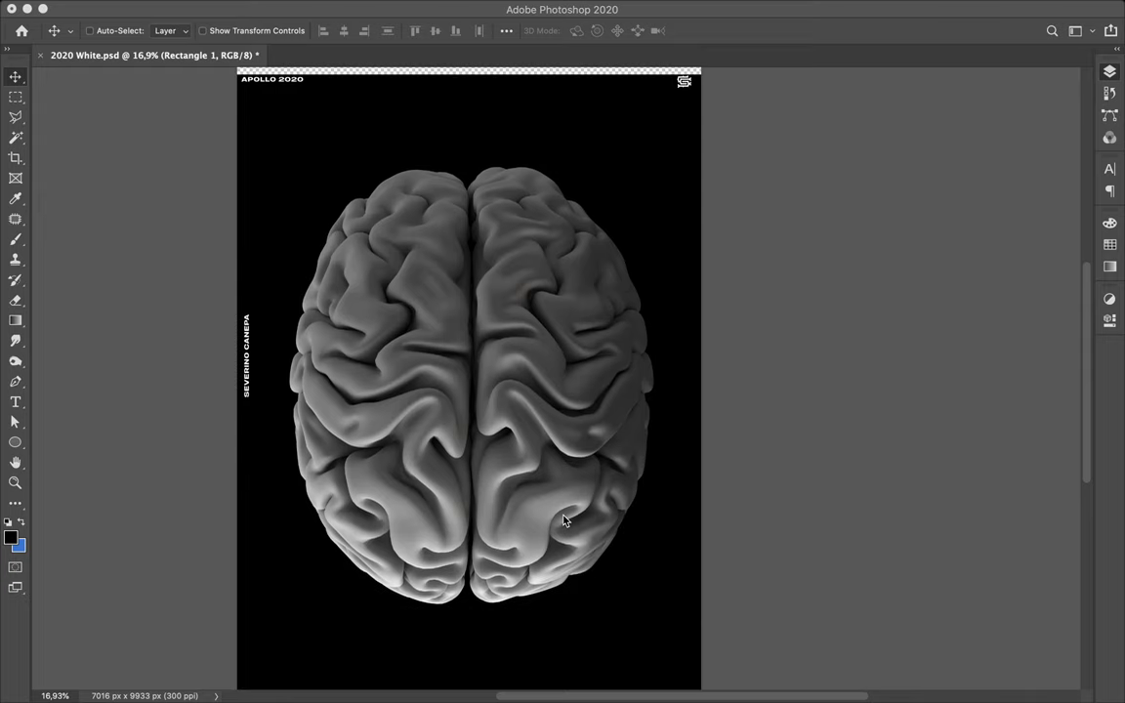
pyautogui.press('F7')
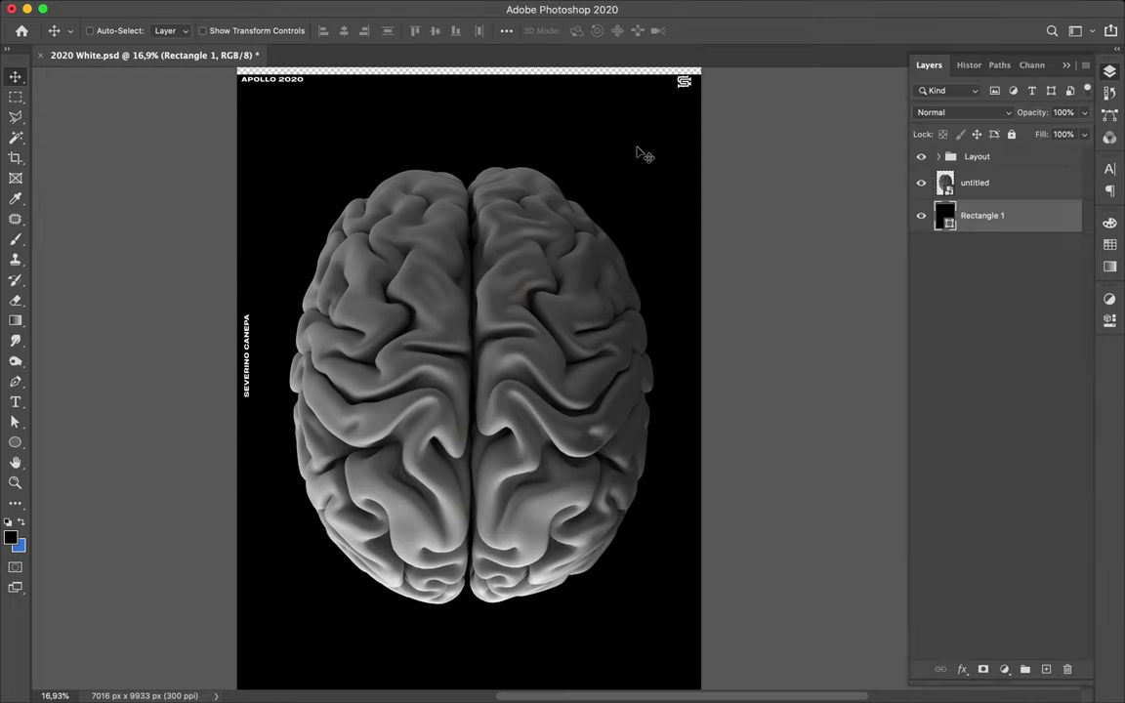
pyautogui.moveTo(636, 142); pyautogui.dragTo(638, 141)
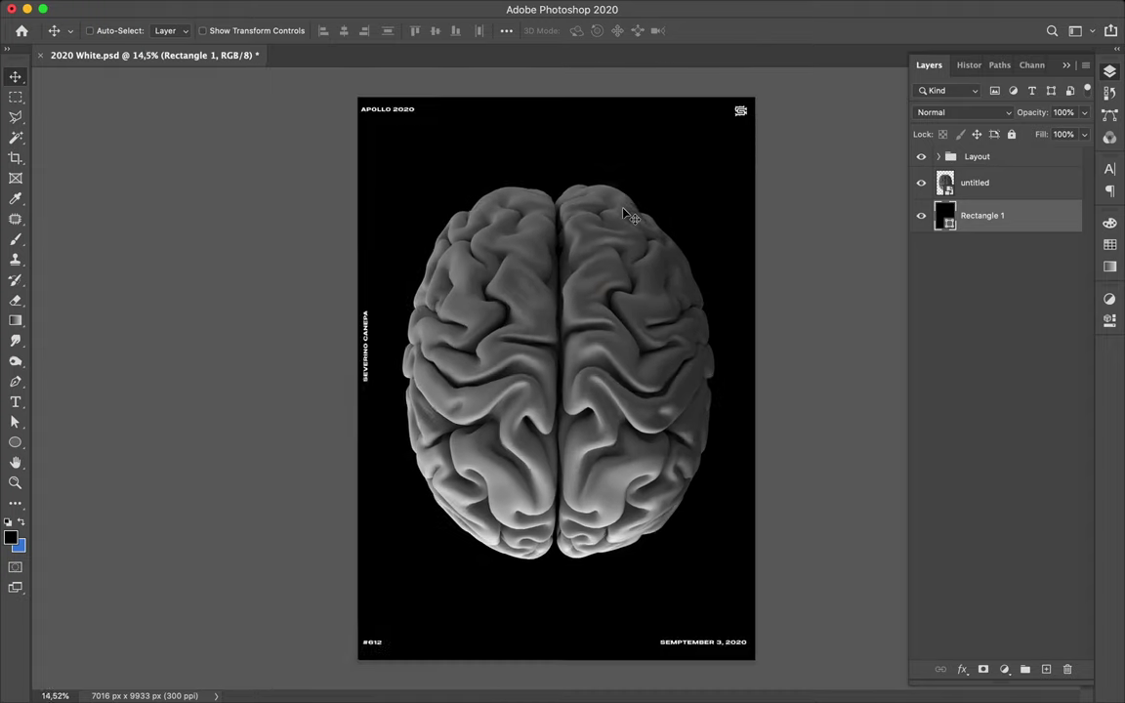
# - Zoom out to view the whole poster and switch to the Brush tool
pyautogui.hotkey('ctrl', '-')
pyautogui.scroll(3, 576, 321)
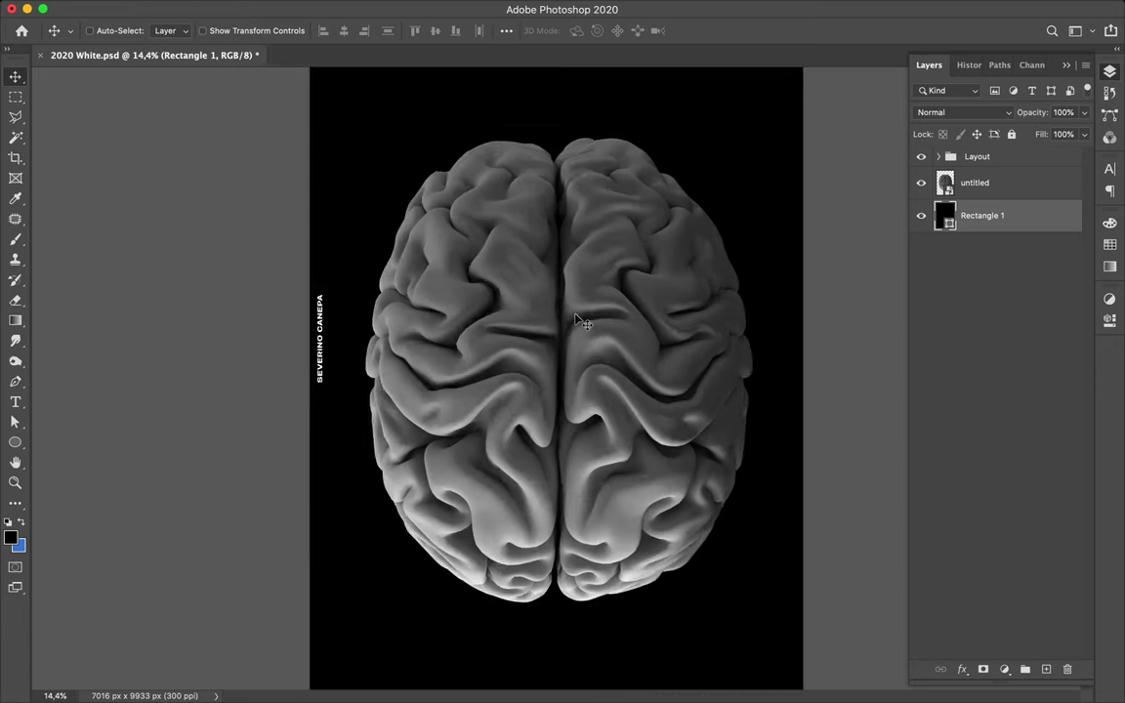
pyautogui.hscroll(2, 576, 319)
pyautogui.scroll(1, 576, 319)
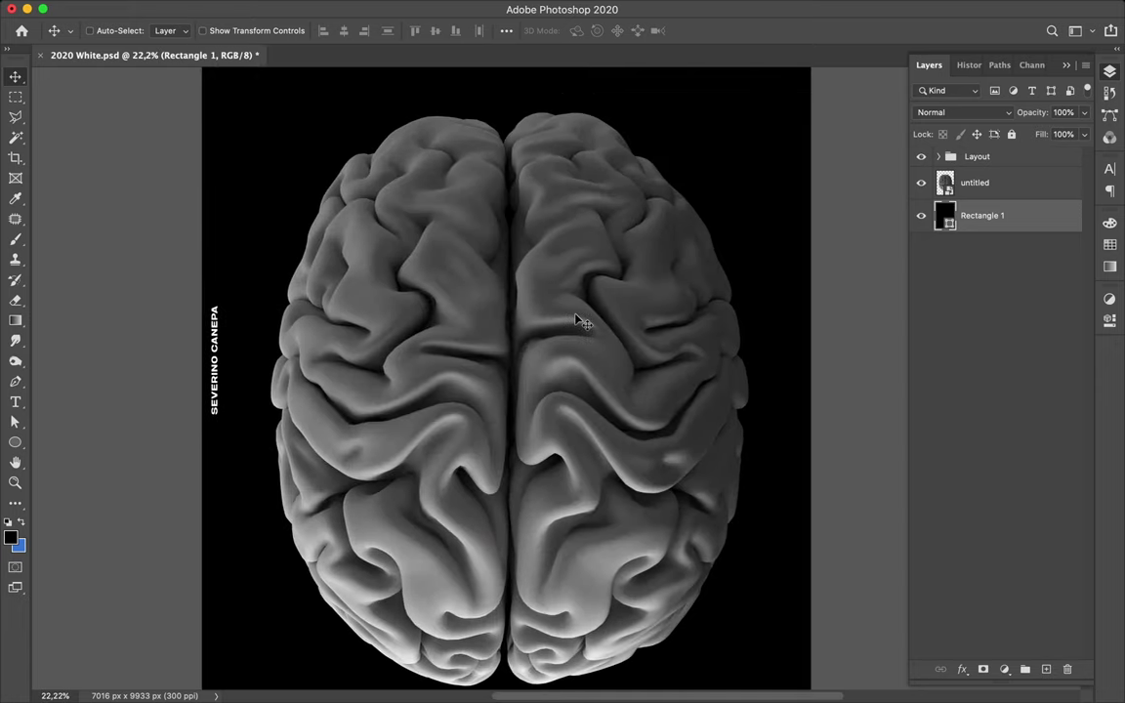
pyautogui.scroll(-1, 578, 322)
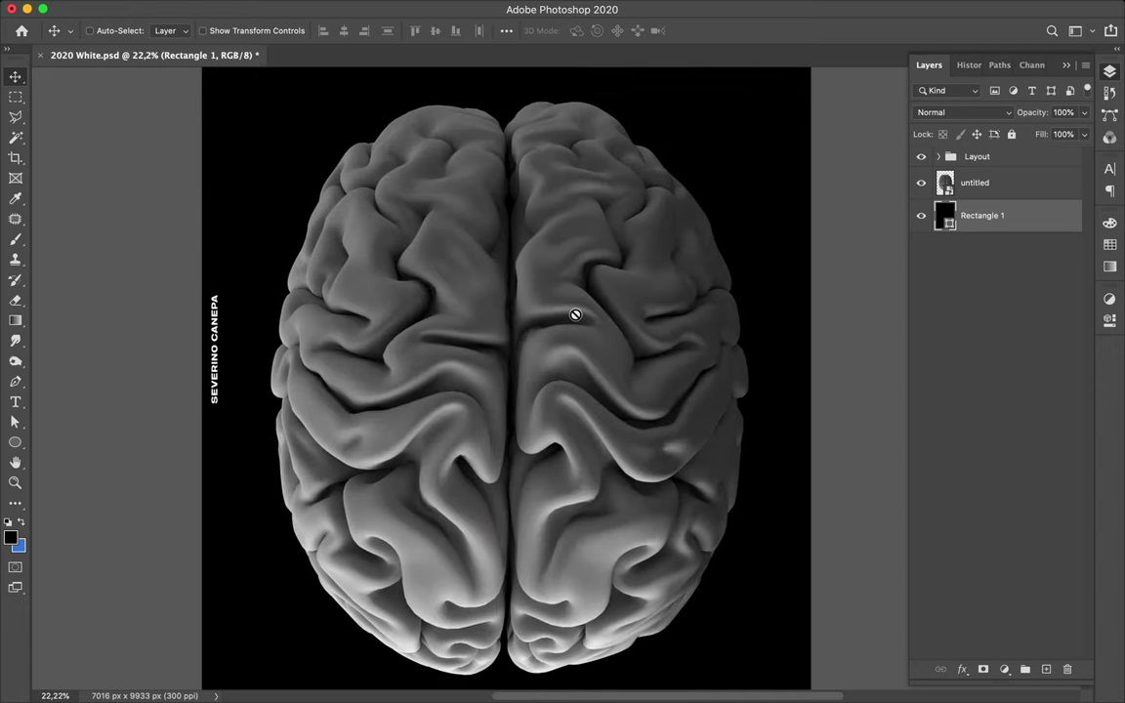
pyautogui.press('b')
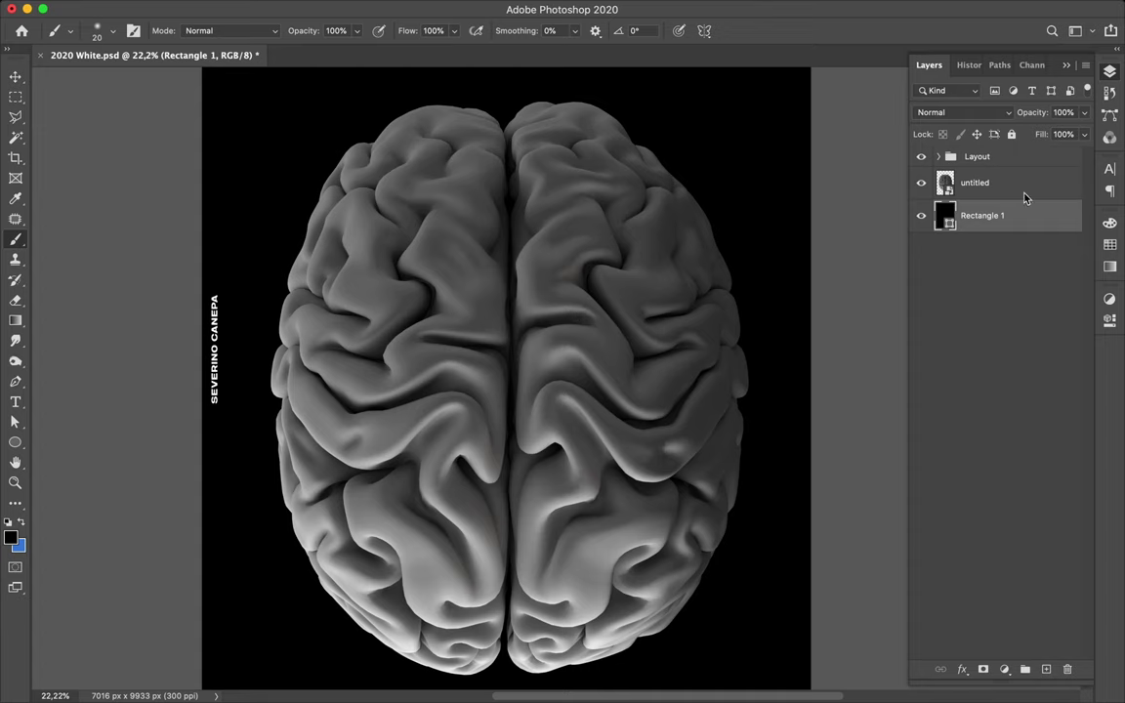
# - Add an empty Layer 1 above the untitled brain layer and pick a 59 px Hard Round brush
pyautogui.click(1024, 195)
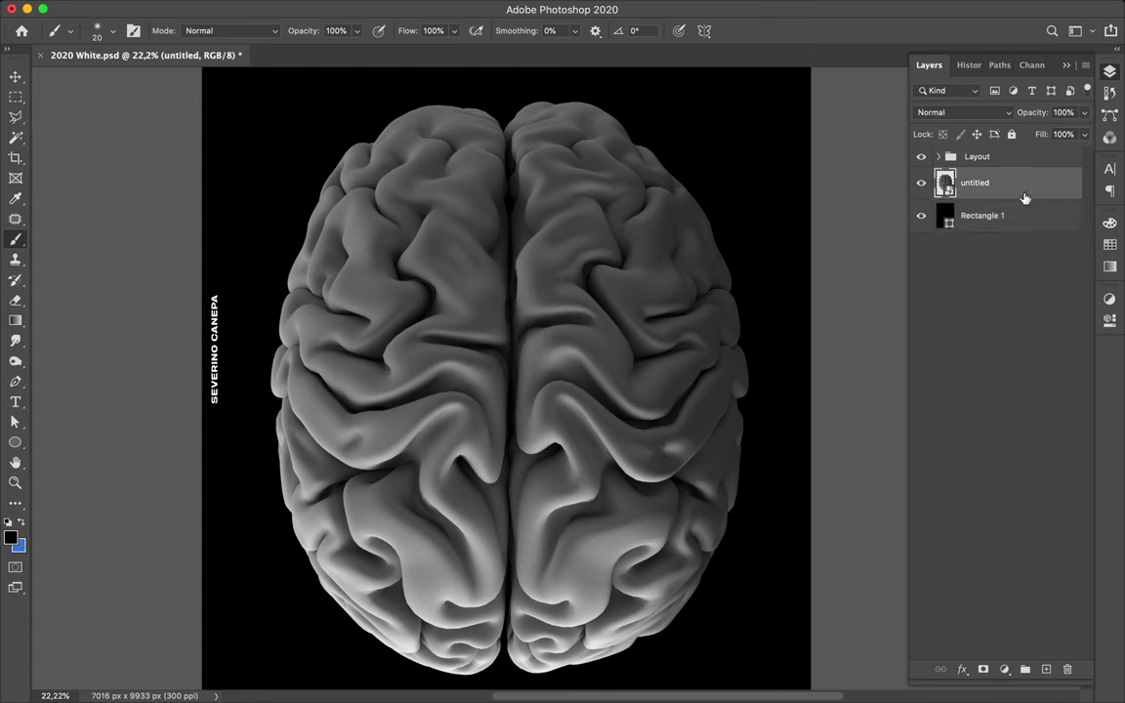
pyautogui.click(1046, 670)
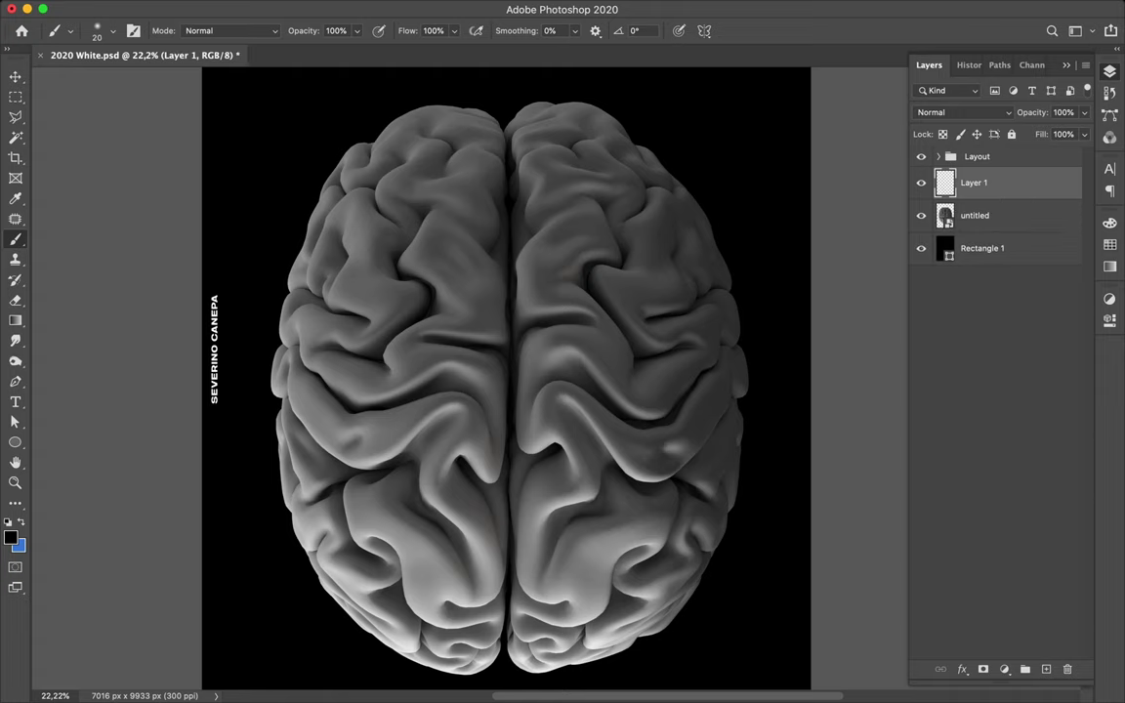
pyautogui.click(112, 32)
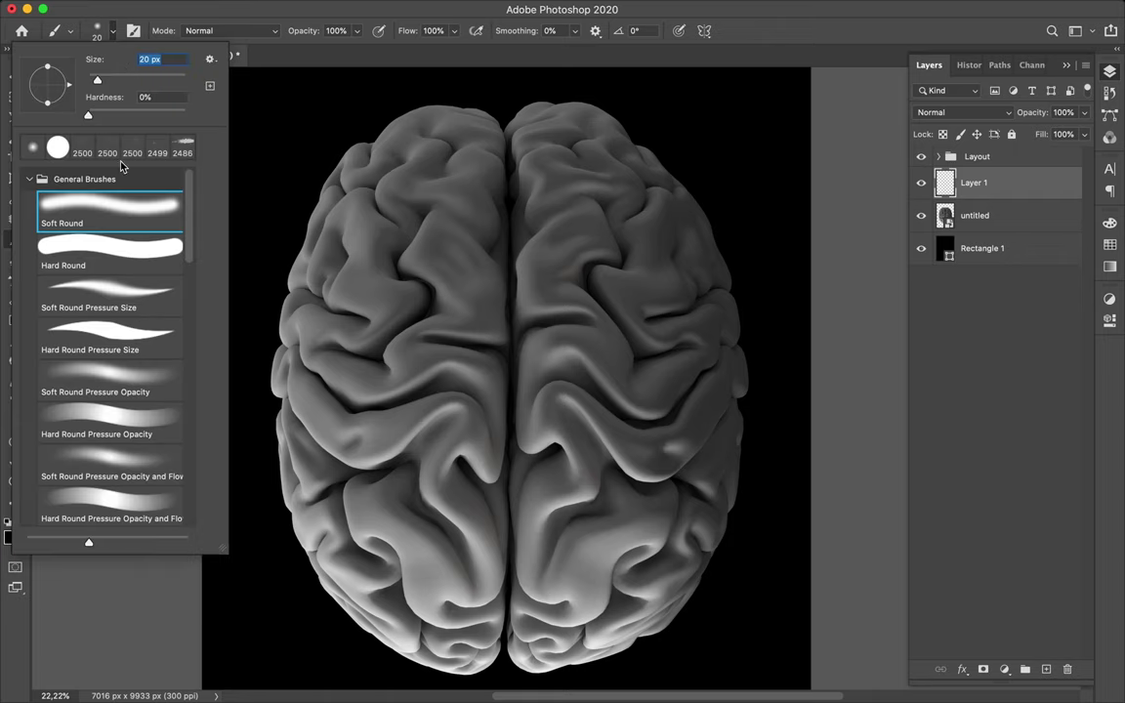
pyautogui.click(114, 251)
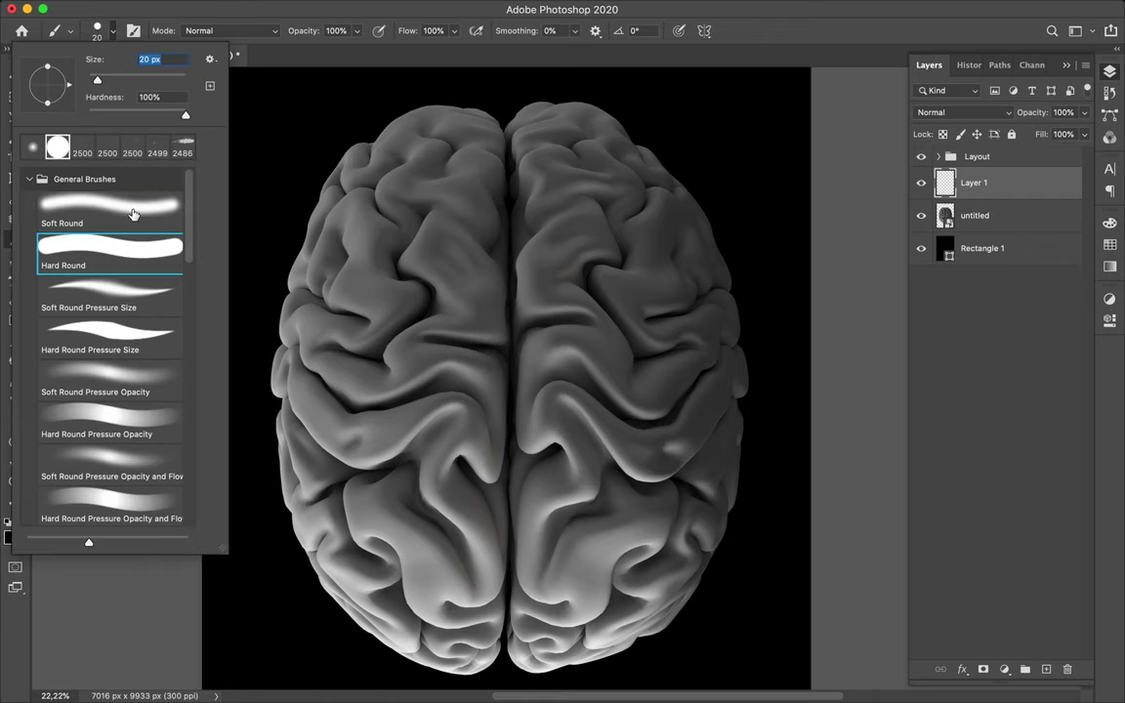
pyautogui.moveTo(98, 80); pyautogui.dragTo(116, 80)
# - Set the foreground colour to white (#ffffff) for painting
pyautogui.click(10, 534)
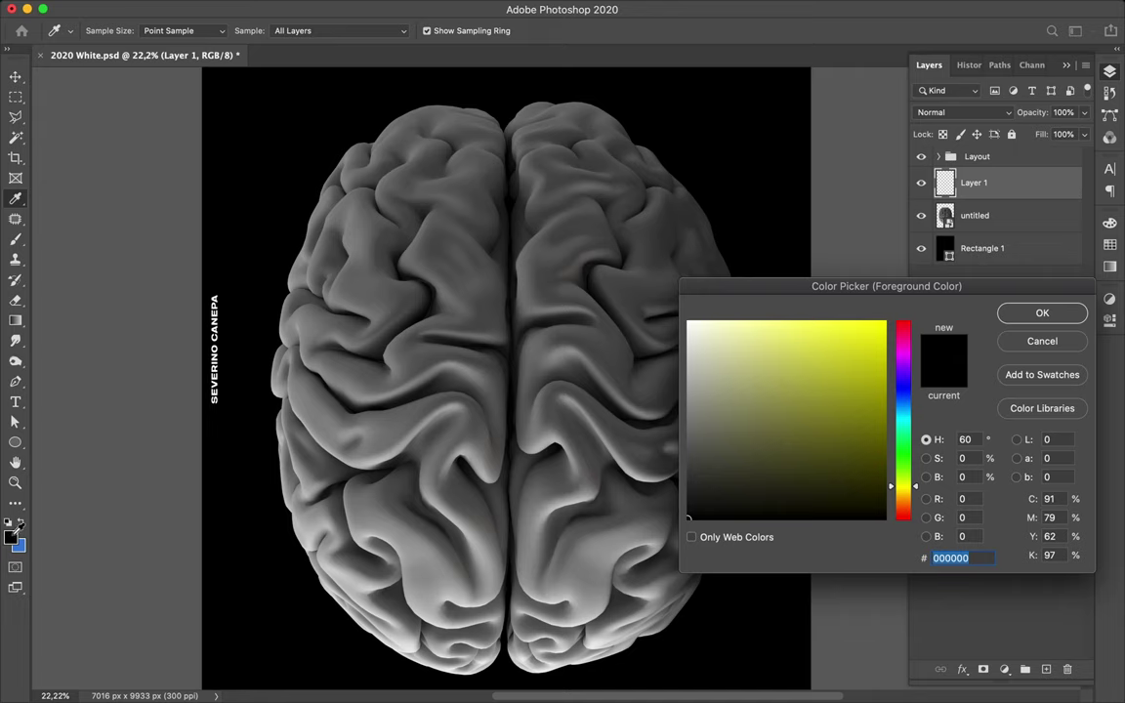
pyautogui.moveTo(703, 327); pyautogui.dragTo(688, 322)
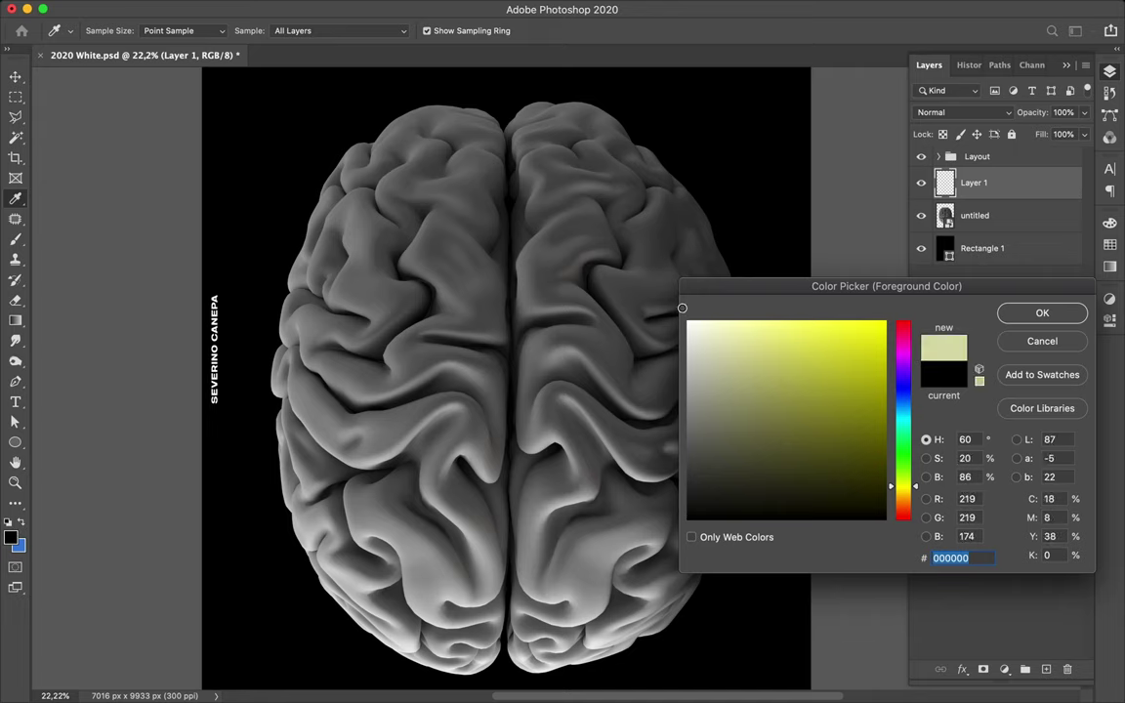
pyautogui.click(1055, 316)
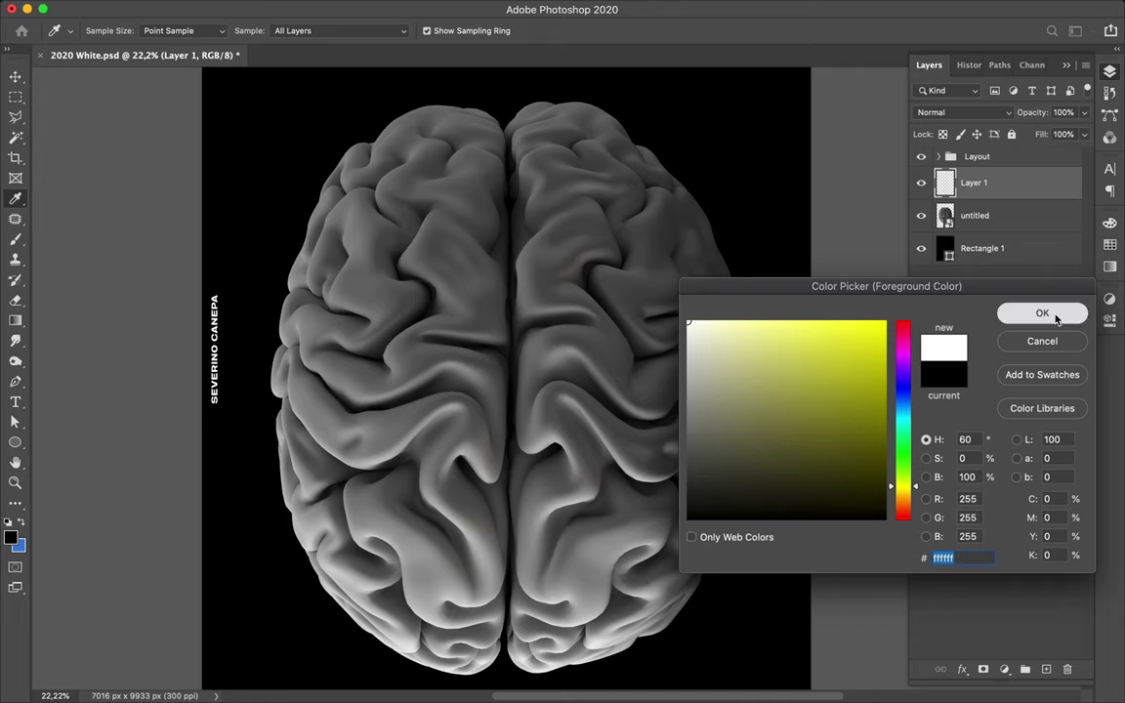
pyautogui.press('b')
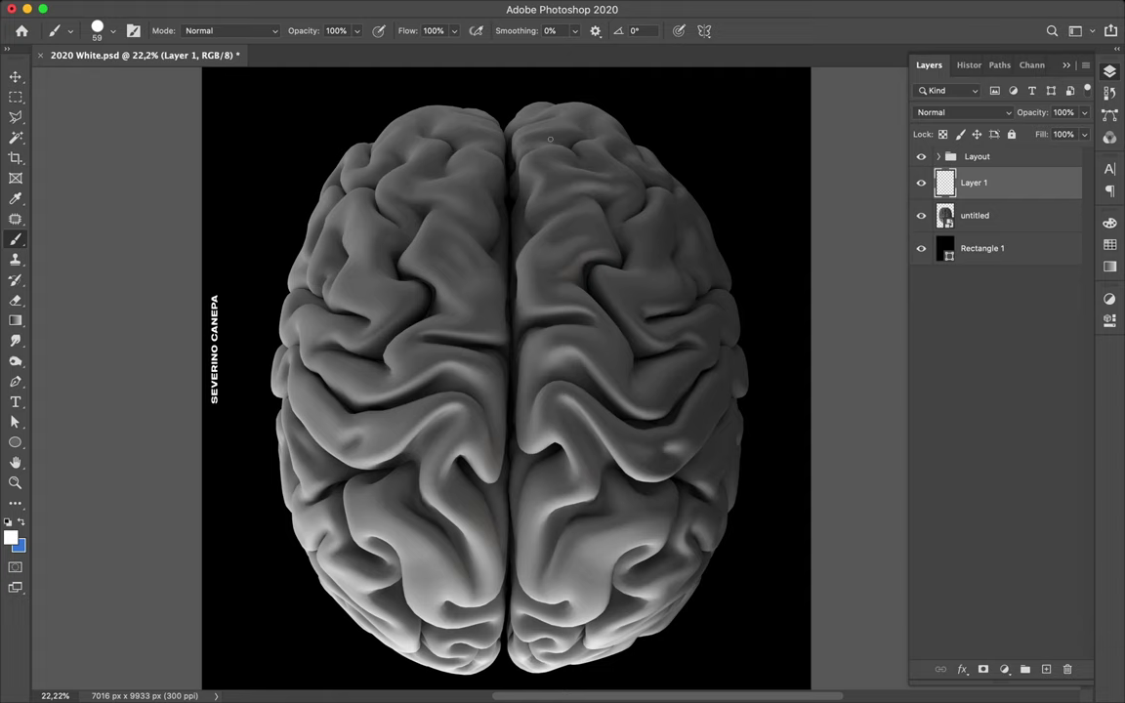
# - Paint a thick white outline from the brain's top along the left hemisphere's edge and down the midline
pyautogui.scroll(-3, 550, 139)
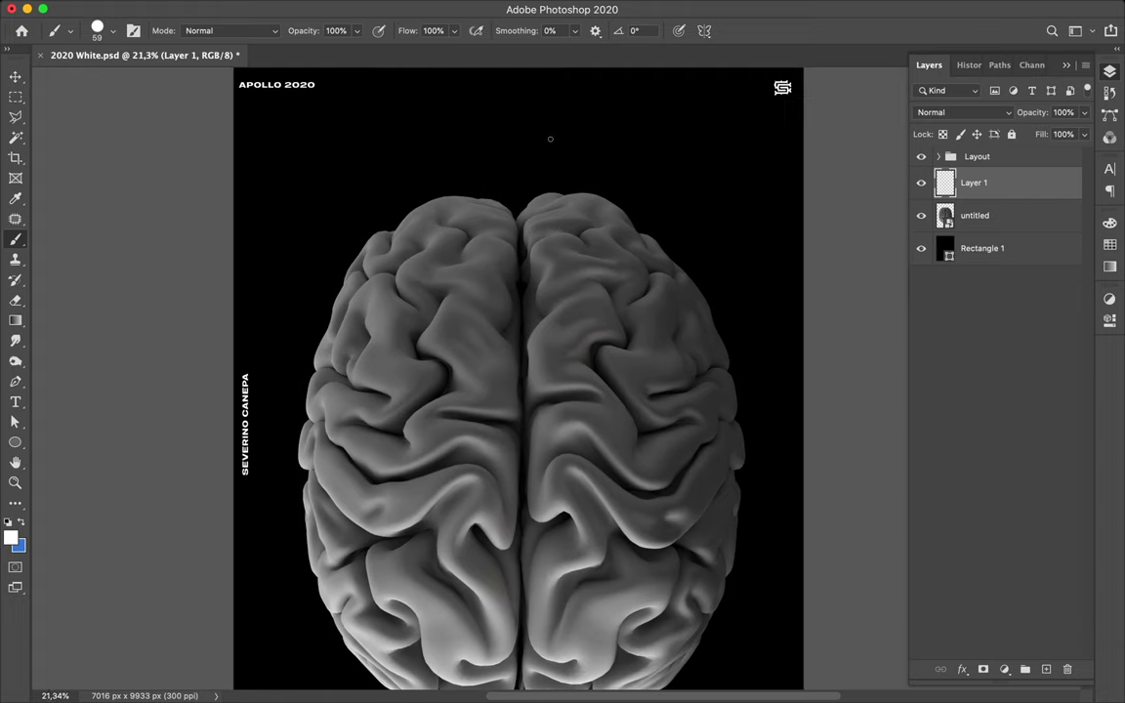
pyautogui.scroll(1, 522, 205)
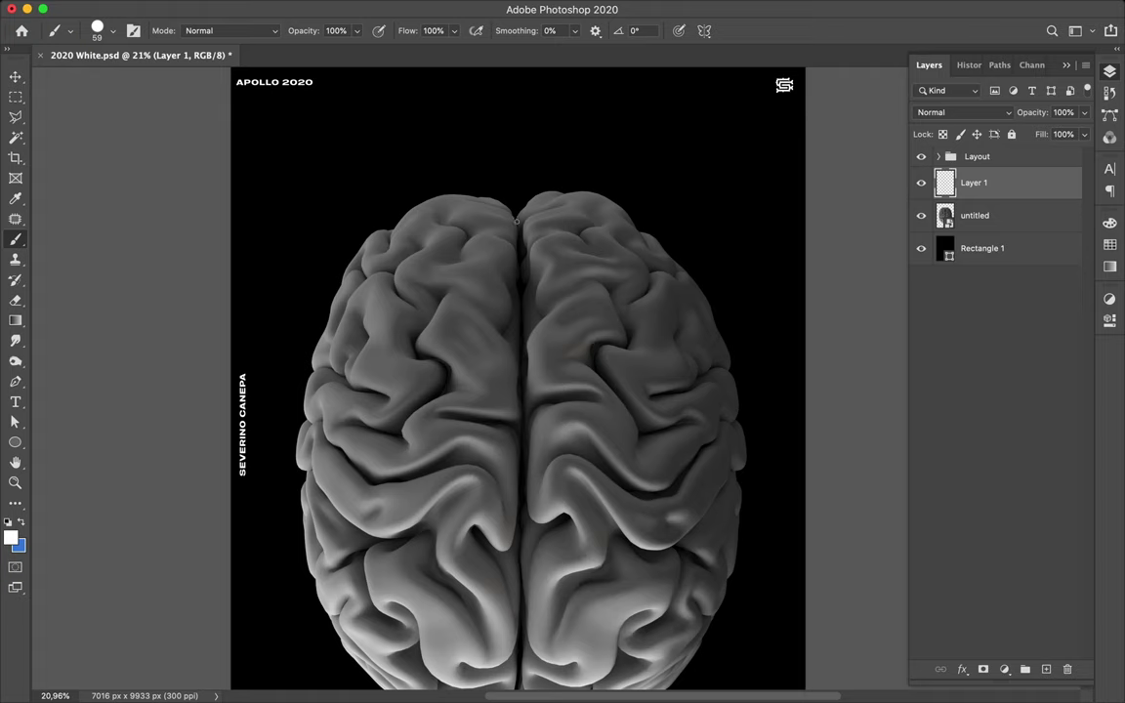
pyautogui.moveTo(514, 217)
pyautogui.mouseDown()
pyautogui.moveTo(496, 198)
pyautogui.moveTo(402, 206)
pyautogui.moveTo(389, 231)
pyautogui.moveTo(353, 252)
pyautogui.moveTo(307, 362)
pyautogui.moveTo(301, 544)
pyautogui.moveTo(343, 651)
pyautogui.moveTo(376, 686)
pyautogui.mouseUp()
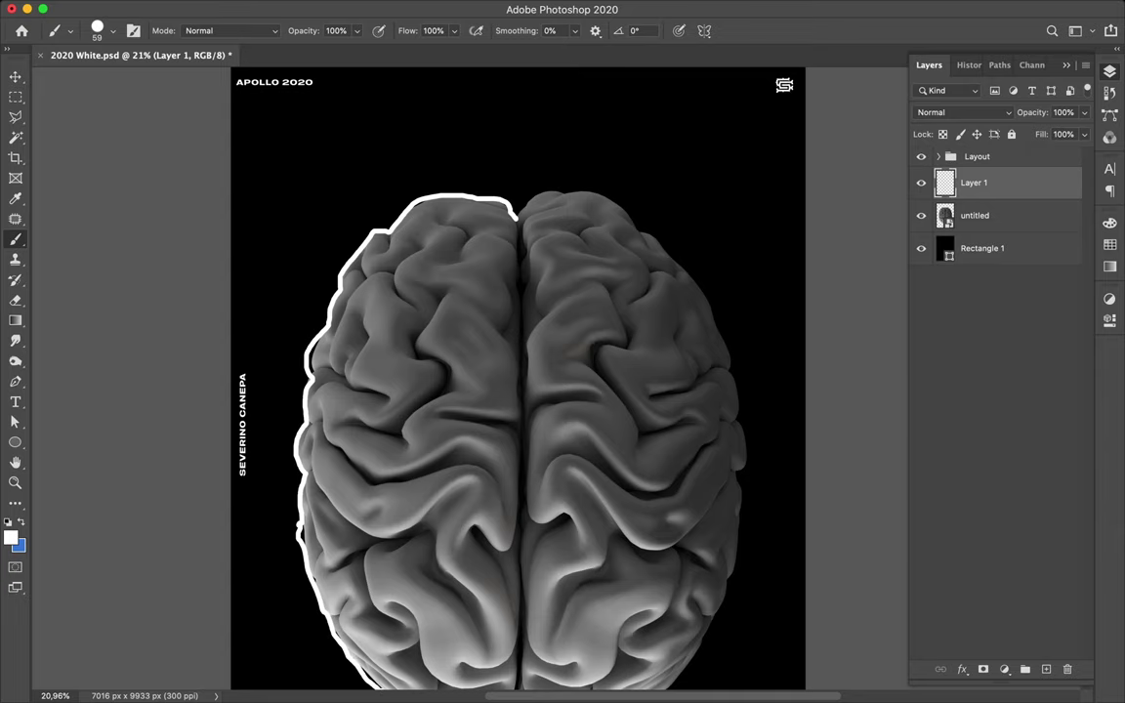
pyautogui.scroll(-5, 517, 371)
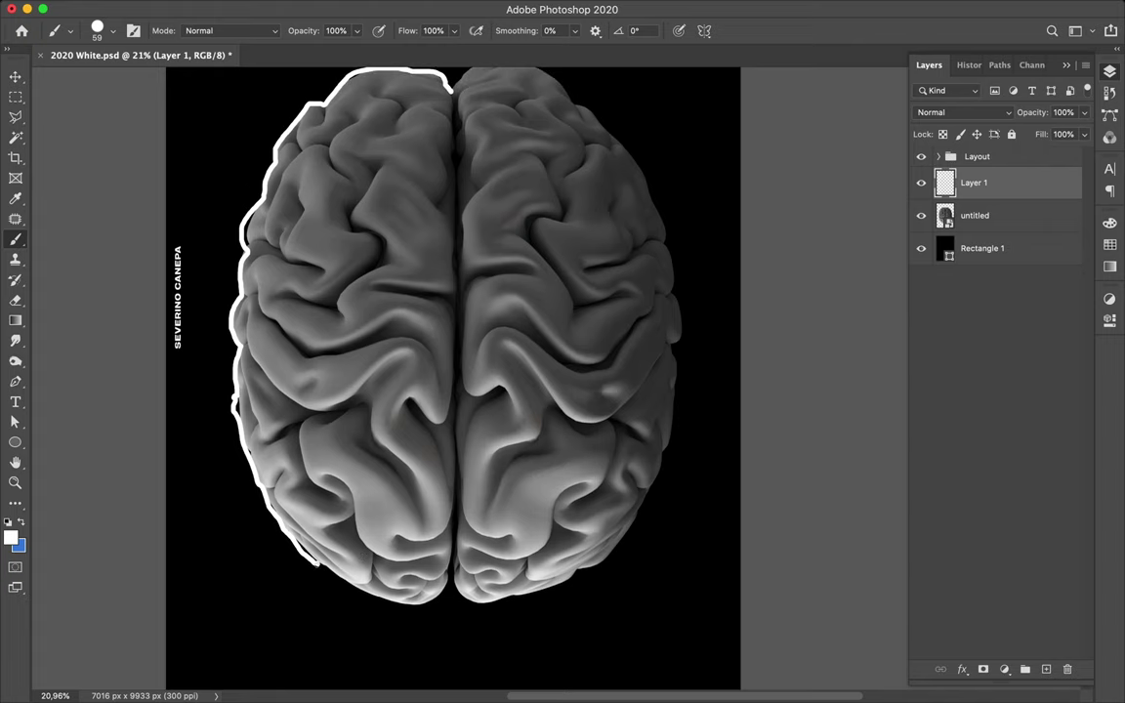
pyautogui.moveTo(317, 564)
pyautogui.mouseDown()
pyautogui.moveTo(382, 599)
pyautogui.moveTo(439, 601)
pyautogui.moveTo(447, 576)
pyautogui.moveTo(453, 86)
pyautogui.mouseUp()
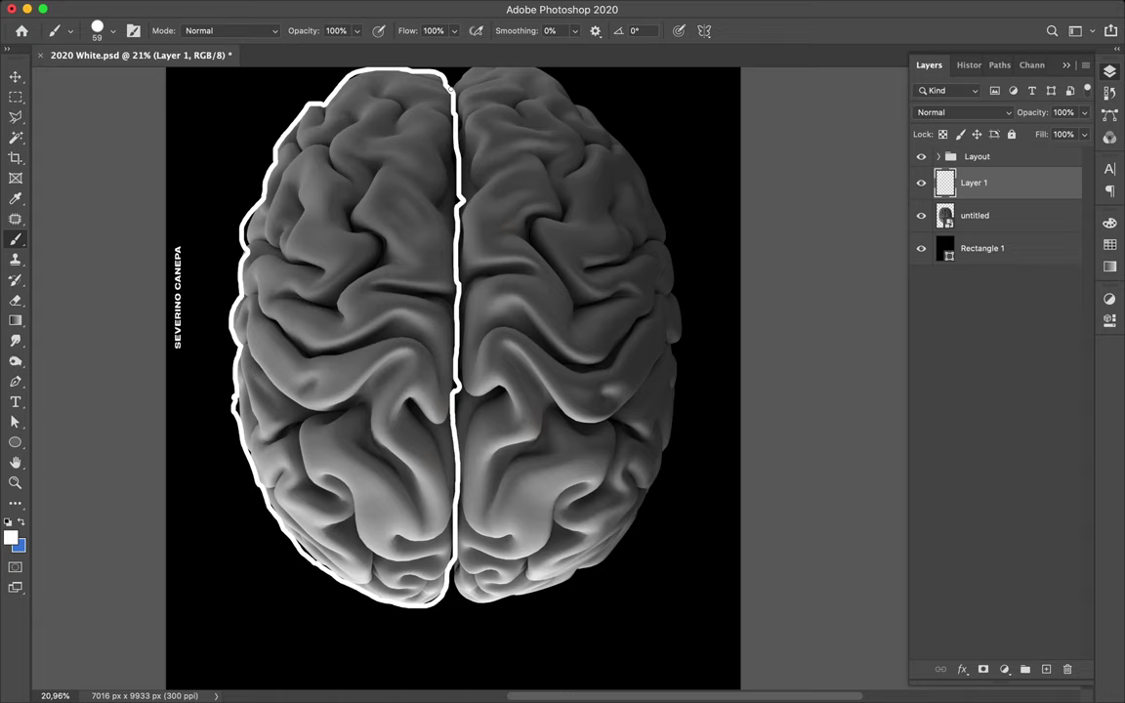
# - Paint the white outline along the right hemisphere's outer edge so it encloses the whole brain
pyautogui.hscroll(4, 451, 86)
pyautogui.scroll(3, 451, 86)
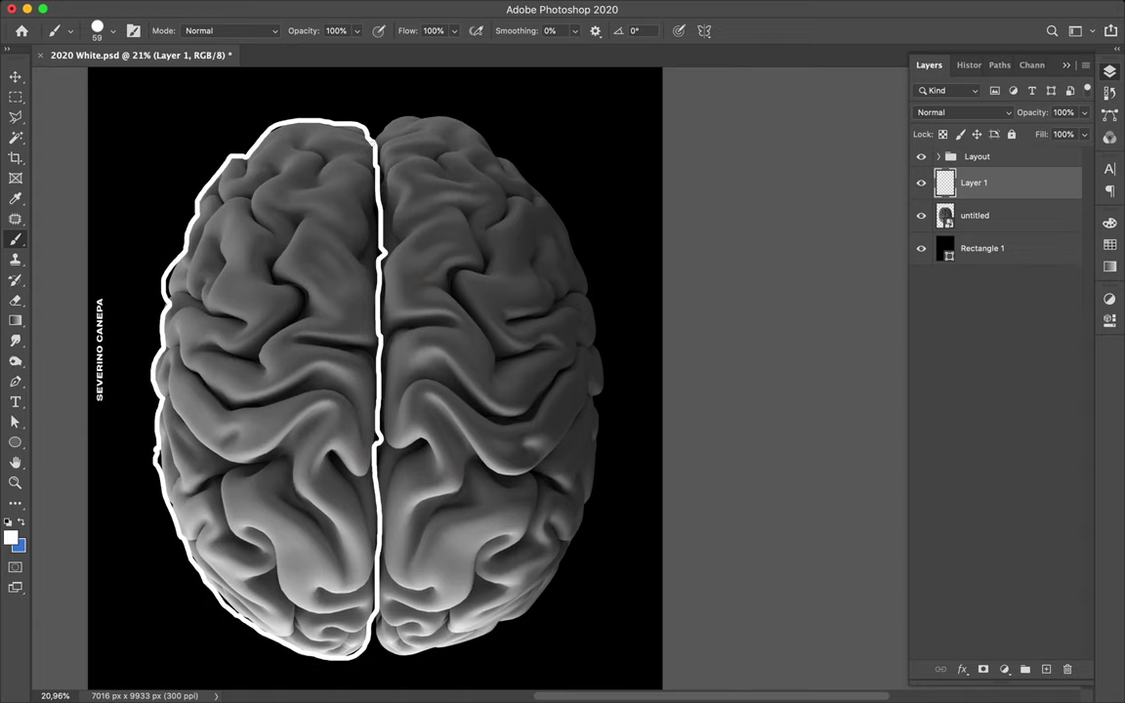
pyautogui.moveTo(377, 129)
pyautogui.mouseDown()
pyautogui.moveTo(427, 118)
pyautogui.moveTo(538, 193)
pyautogui.moveTo(582, 264)
pyautogui.moveTo(605, 436)
pyautogui.moveTo(581, 531)
pyautogui.moveTo(543, 600)
pyautogui.moveTo(493, 631)
pyautogui.moveTo(427, 651)
pyautogui.moveTo(383, 658)
pyautogui.moveTo(372, 635)
pyautogui.mouseUp()
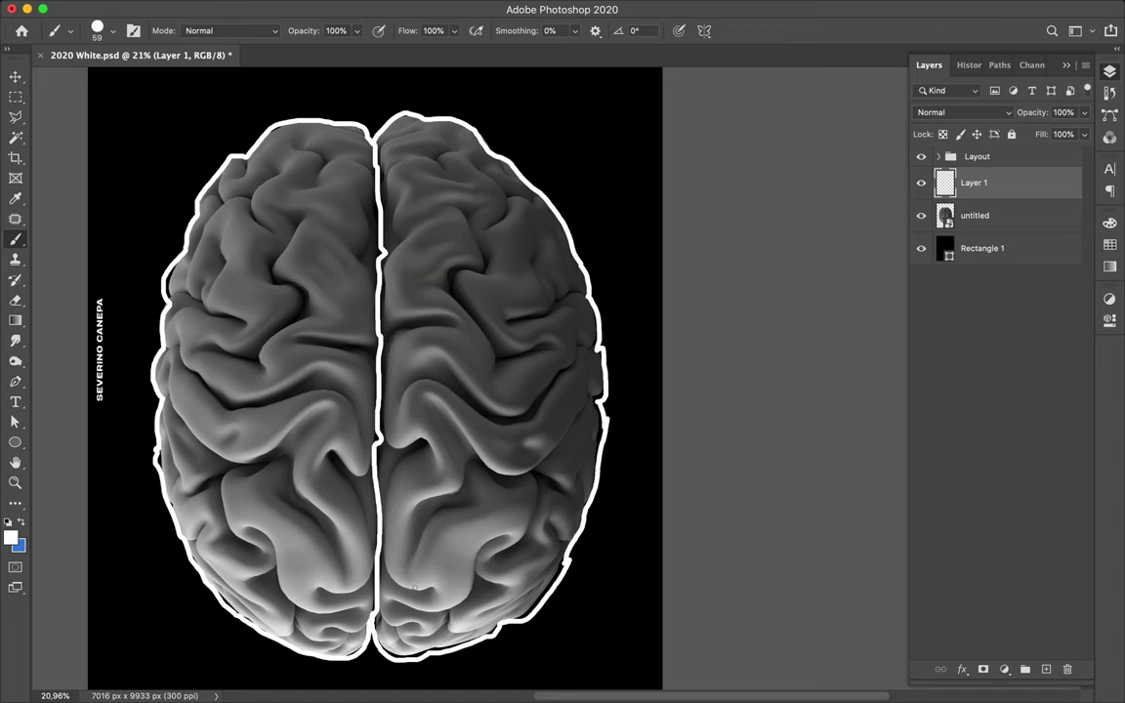
pyautogui.scroll(5, 415, 587)
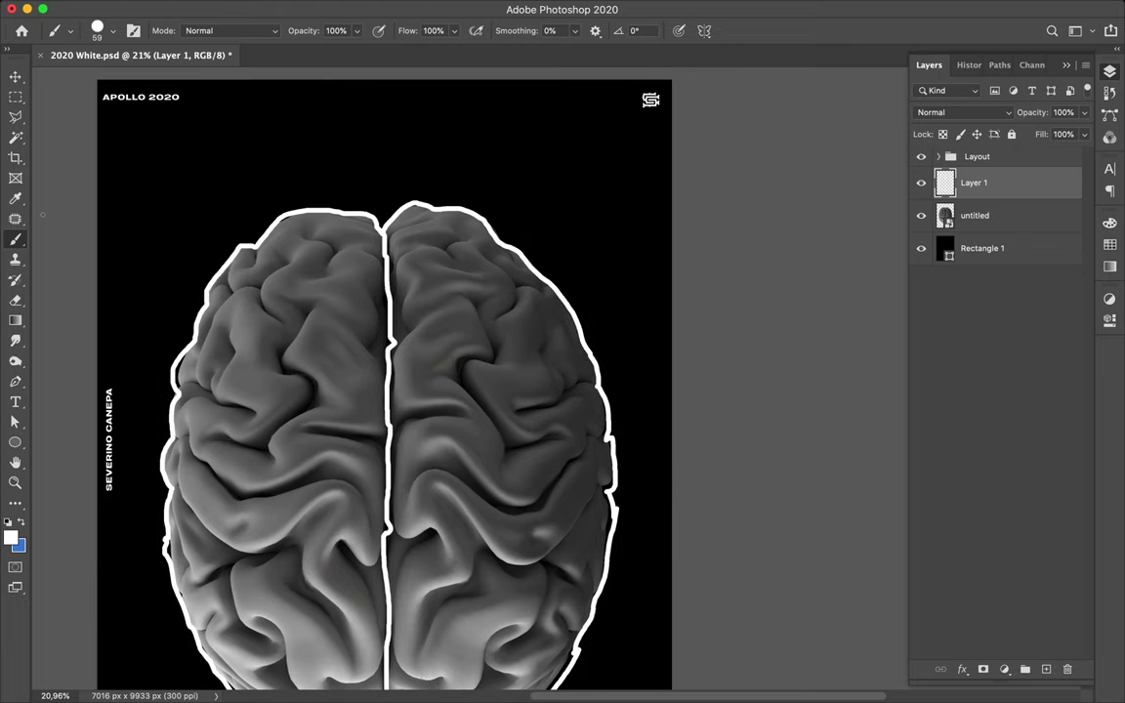
# - Reduce the brush size to 38 px for thinner lines
pyautogui.click(112, 32)
pyautogui.moveTo(117, 82); pyautogui.dragTo(107, 84)
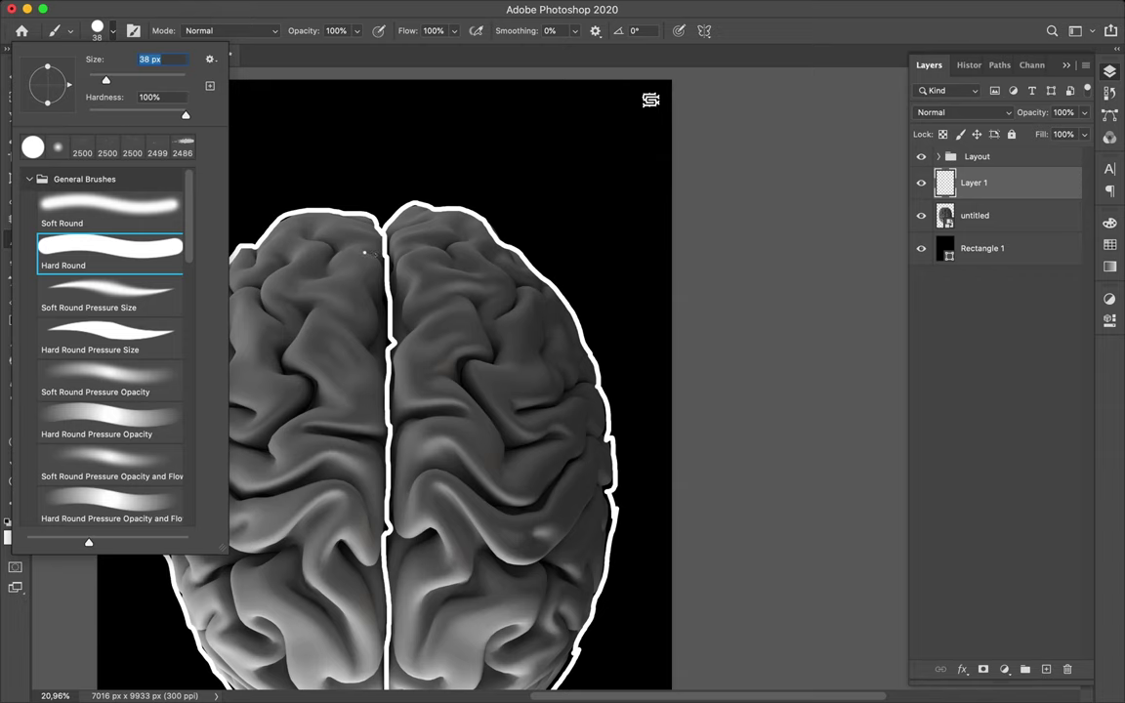
pyautogui.press('Return')
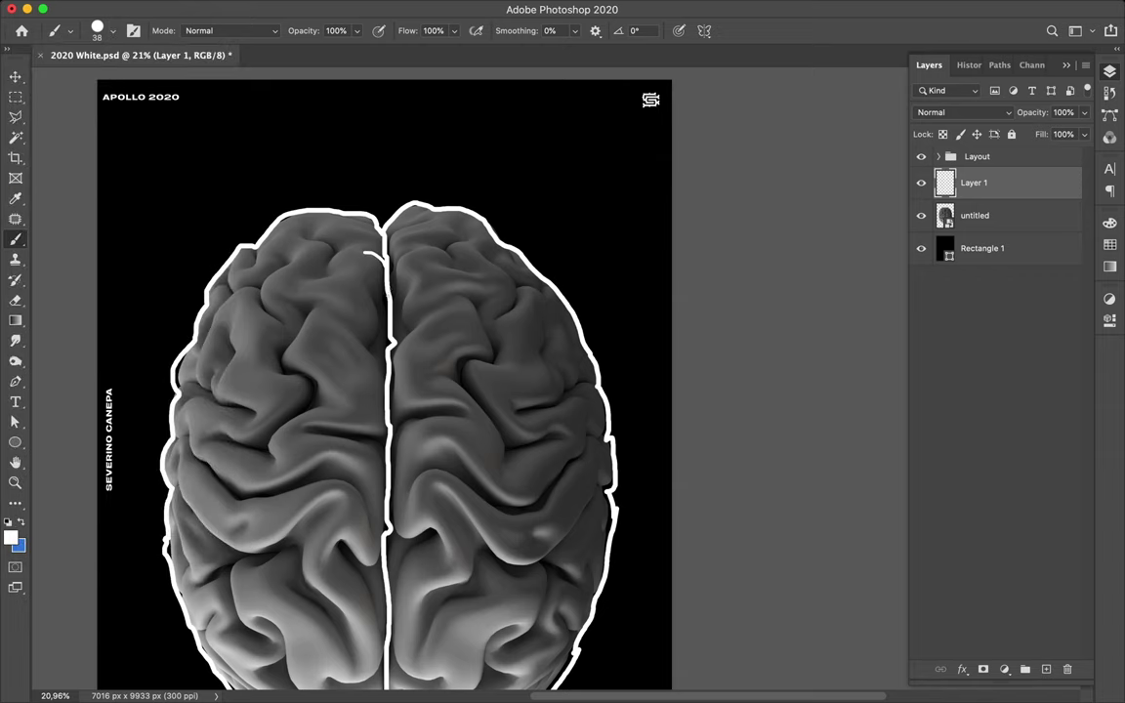
# - Trace thin white fold lines along the midline and the folds of the upper left hemisphere
pyautogui.moveTo(375, 259)
pyautogui.mouseDown()
pyautogui.moveTo(382, 313)
pyautogui.moveTo(364, 347)
pyautogui.mouseUp()
pyautogui.moveTo(365, 348); pyautogui.dragTo(388, 367)
pyautogui.moveTo(212, 291)
pyautogui.mouseDown()
pyautogui.moveTo(257, 283)
pyautogui.moveTo(291, 260)
pyautogui.mouseUp()
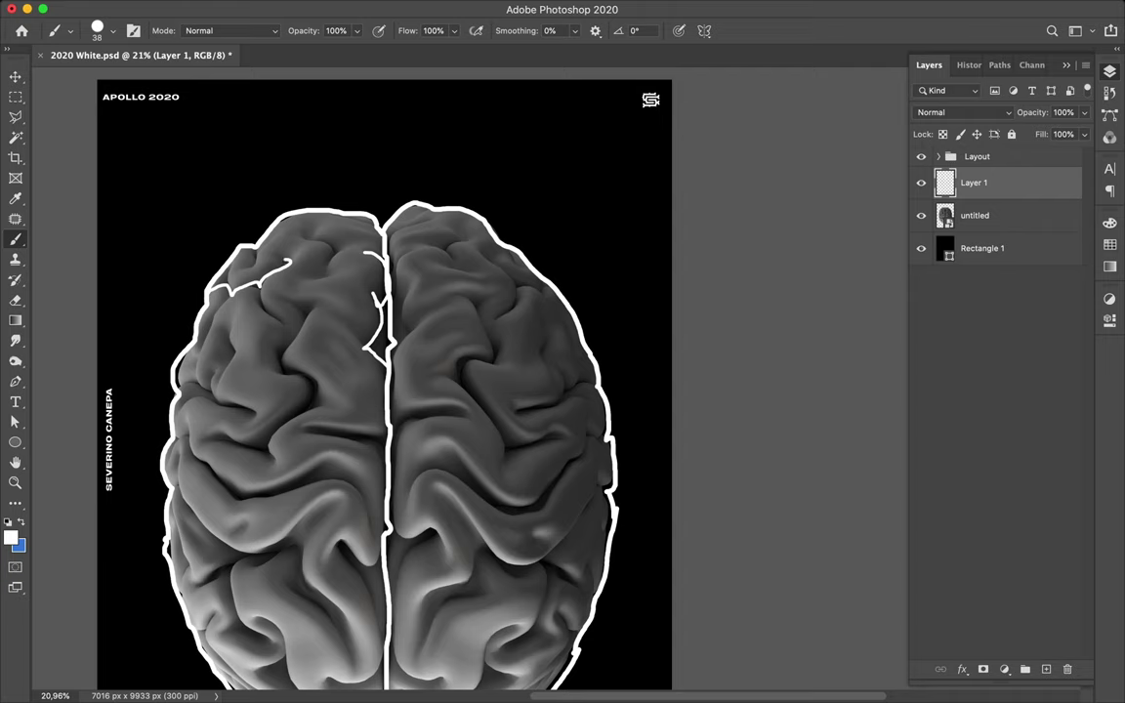
pyautogui.moveTo(349, 245)
pyautogui.mouseDown()
pyautogui.moveTo(329, 262)
pyautogui.moveTo(306, 229)
pyautogui.mouseUp()
pyautogui.moveTo(319, 224)
pyautogui.mouseDown()
pyautogui.moveTo(311, 232)
pyautogui.moveTo(351, 229)
pyautogui.mouseUp()
pyautogui.moveTo(280, 320); pyautogui.dragTo(261, 287)
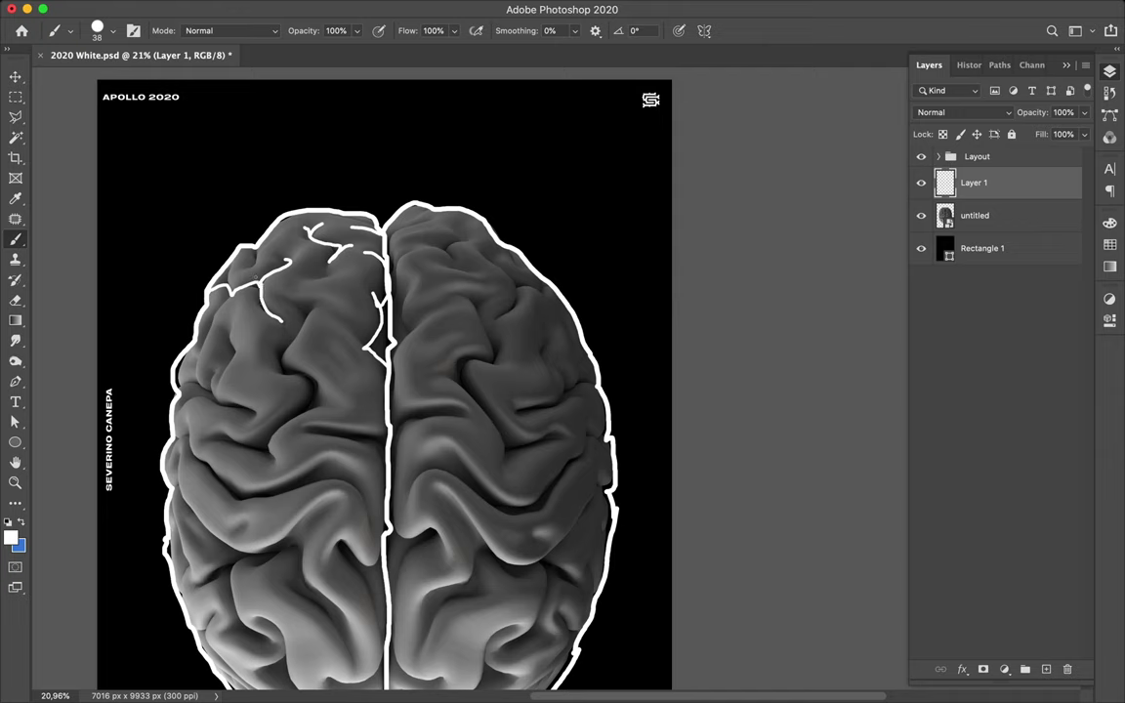
pyautogui.moveTo(252, 265); pyautogui.dragTo(252, 248)
pyautogui.moveTo(222, 307)
pyautogui.mouseDown()
pyautogui.moveTo(233, 298)
pyautogui.moveTo(197, 386)
pyautogui.moveTo(256, 420)
pyautogui.mouseUp()
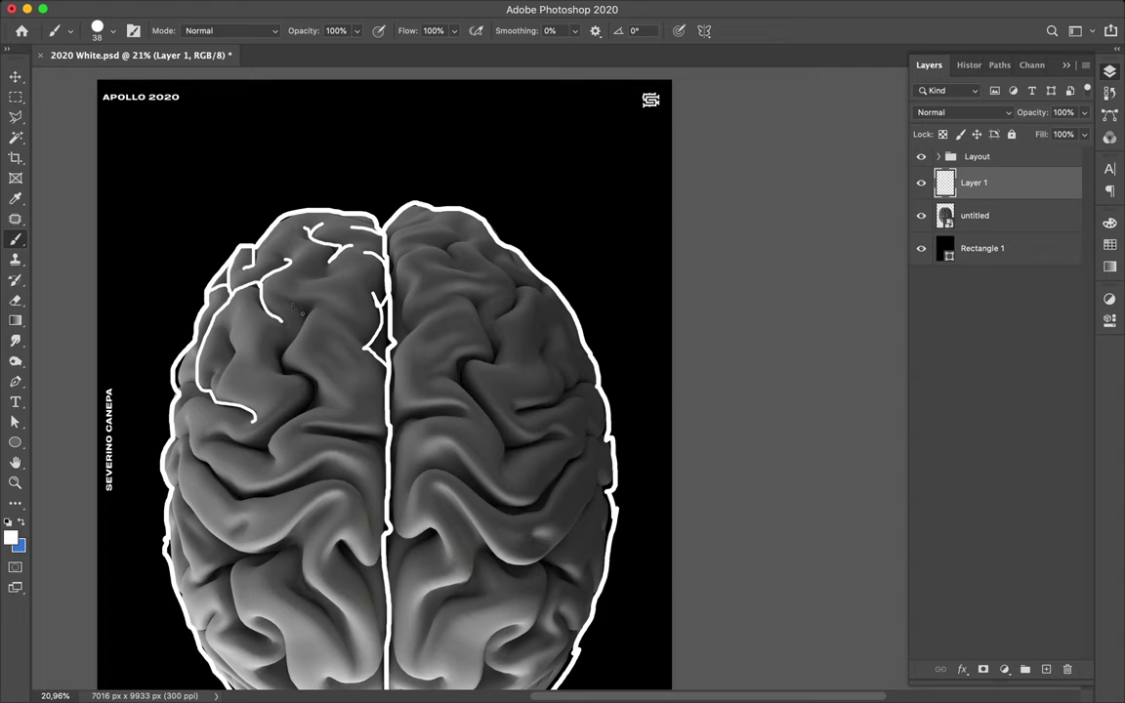
pyautogui.moveTo(291, 305)
pyautogui.mouseDown()
pyautogui.moveTo(312, 305)
pyautogui.moveTo(299, 326)
pyautogui.moveTo(309, 377)
pyautogui.moveTo(257, 447)
pyautogui.moveTo(209, 438)
pyautogui.mouseUp()
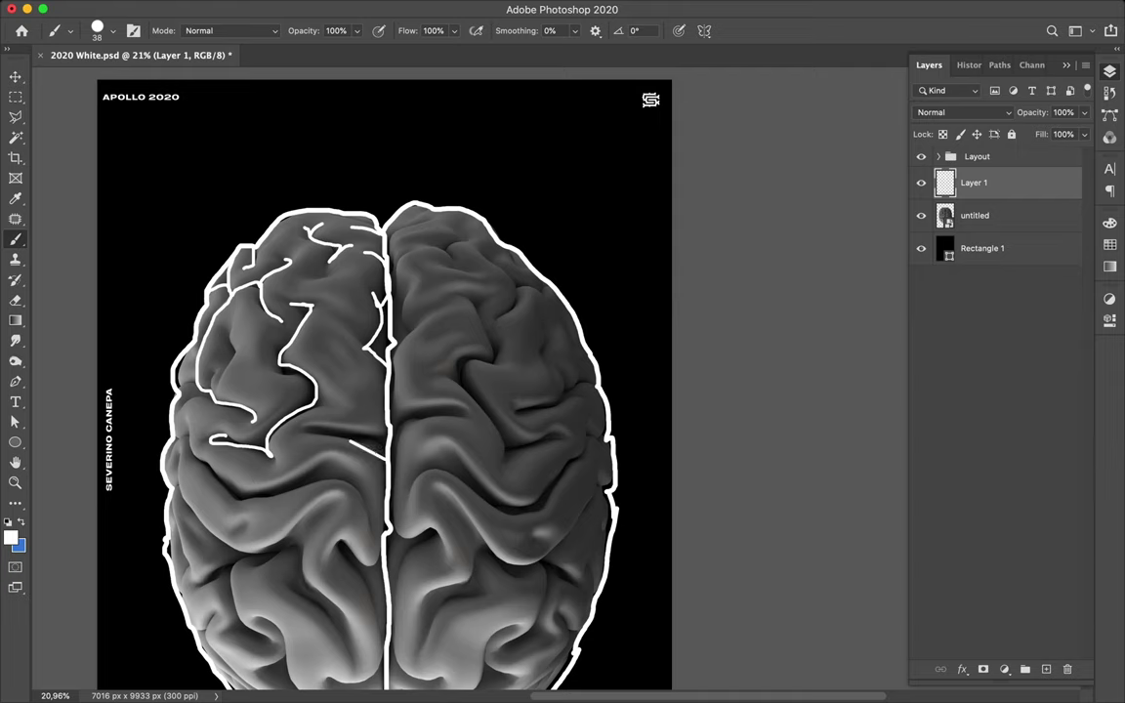
pyautogui.moveTo(385, 456)
pyautogui.mouseDown()
pyautogui.moveTo(359, 428)
pyautogui.moveTo(394, 470)
pyautogui.mouseUp()
# - Redo the overshooting diagonal fold line to the midline and trace lower-left hemisphere folds beside it
pyautogui.hotkey('ctrl', 'z')
pyautogui.hotkey('ctrl', 'z')
pyautogui.moveTo(384, 459)
pyautogui.mouseDown()
pyautogui.moveTo(325, 434)
pyautogui.moveTo(390, 433)
pyautogui.mouseUp()
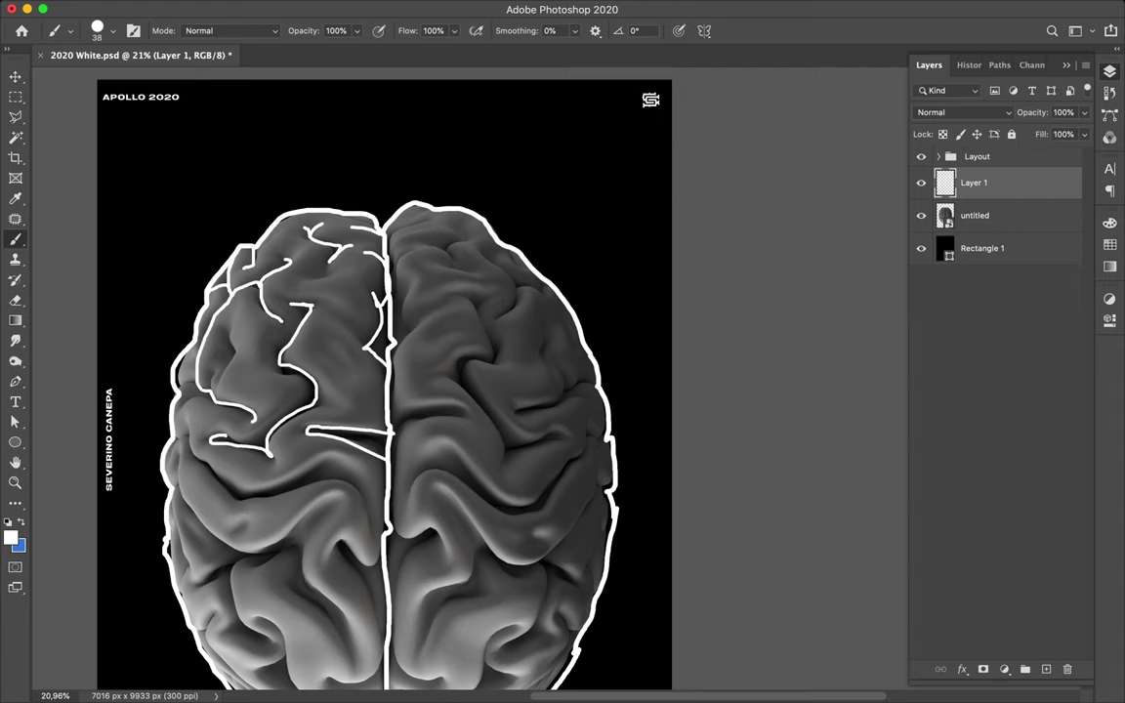
pyautogui.scroll(-5, 363, 541)
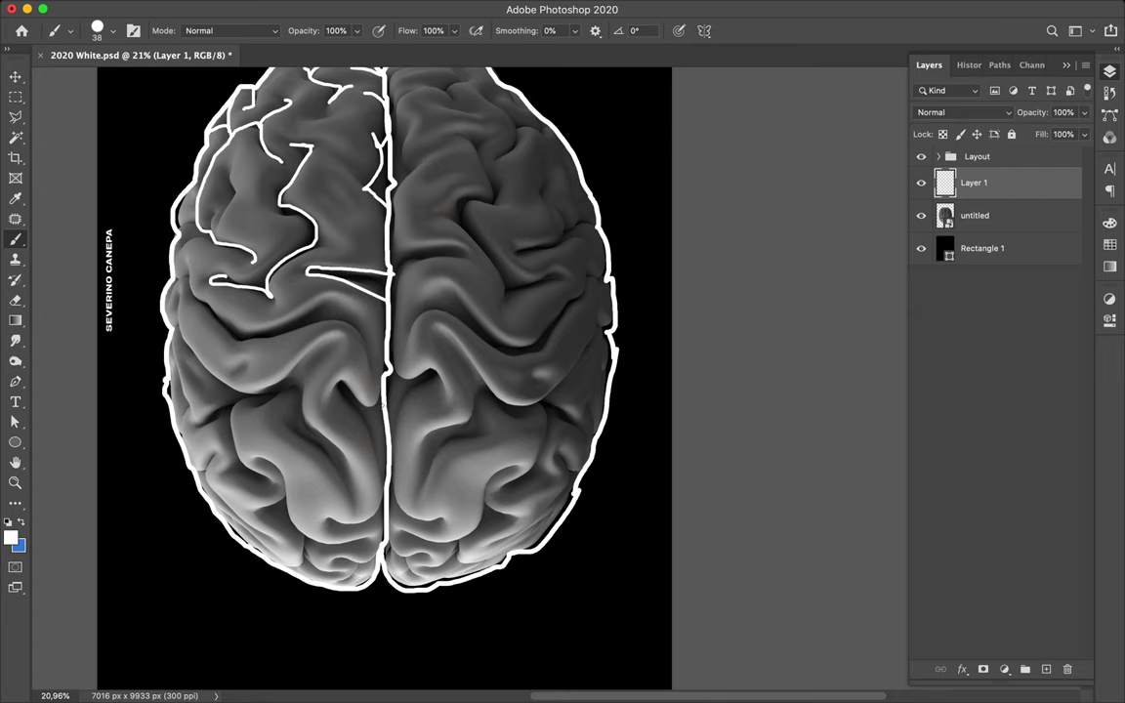
pyautogui.moveTo(369, 397)
pyautogui.mouseDown()
pyautogui.moveTo(348, 386)
pyautogui.moveTo(320, 408)
pyautogui.mouseUp()
pyautogui.moveTo(337, 389); pyautogui.dragTo(361, 414)
pyautogui.moveTo(377, 457)
pyautogui.mouseDown()
pyautogui.moveTo(379, 515)
pyautogui.moveTo(330, 526)
pyautogui.mouseUp()
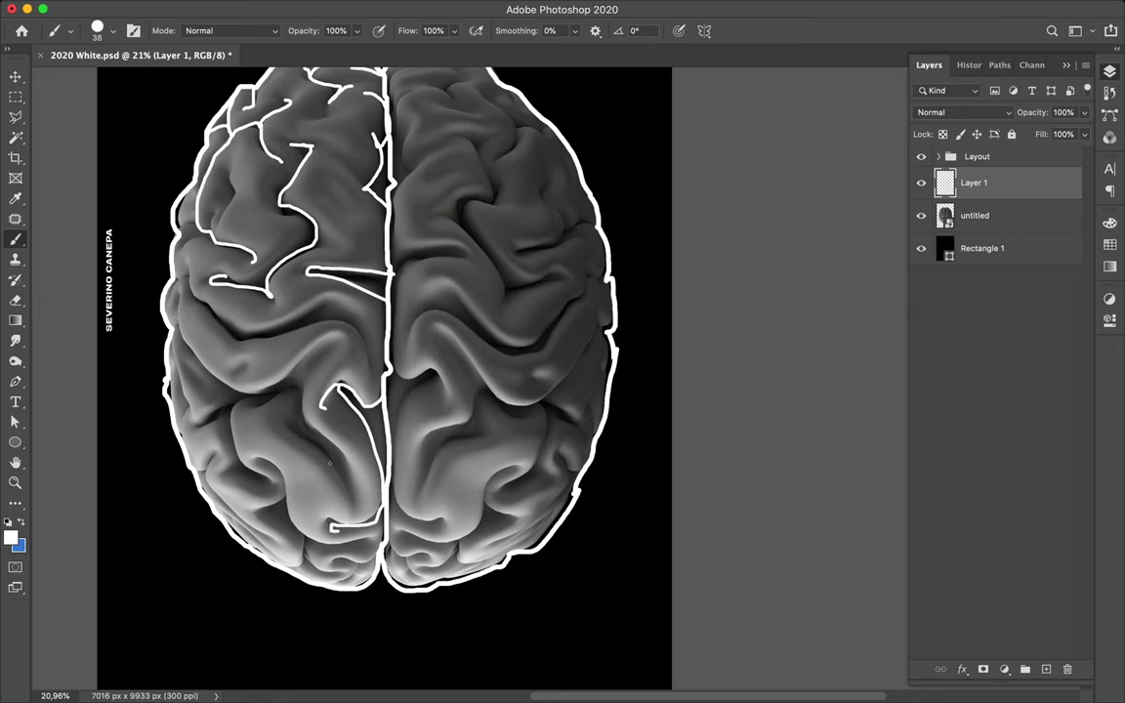
# - Add a short fold line up-left of the midline, then bring up the Capto organiser
pyautogui.keyDown('shift'); pyautogui.click(291, 434); pyautogui.keyUp('shift')
pyautogui.moveTo(291, 435); pyautogui.dragTo(289, 423)
pyautogui.moveTo(645, 695)
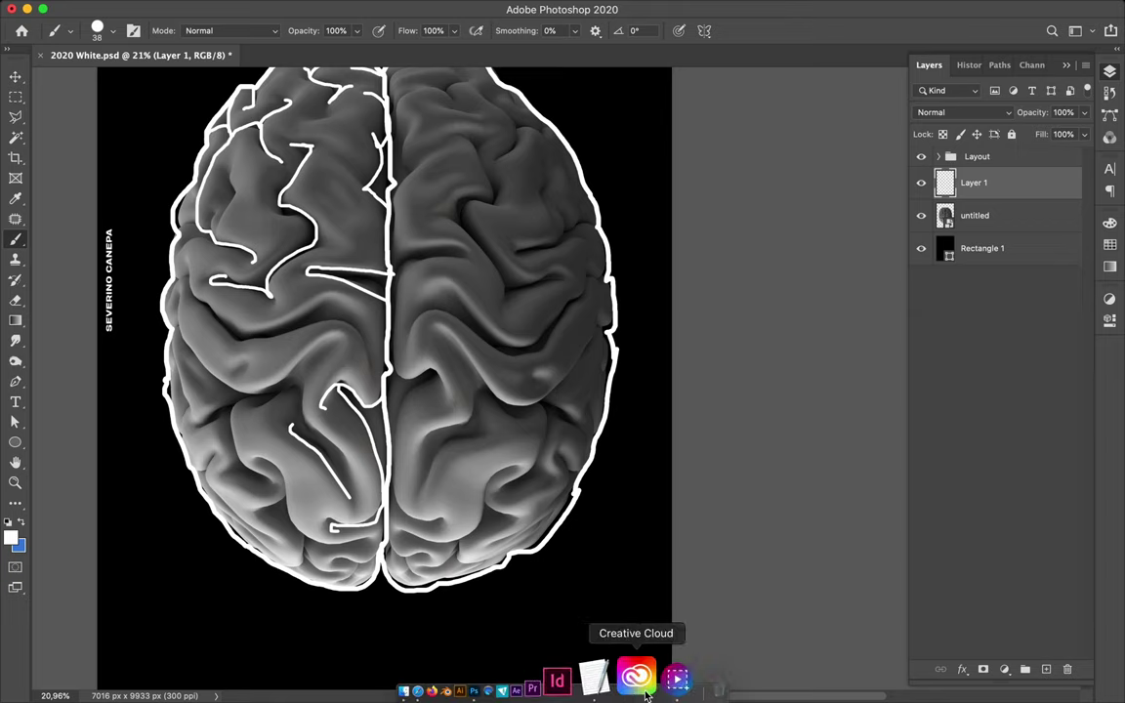
pyautogui.click(642, 677)
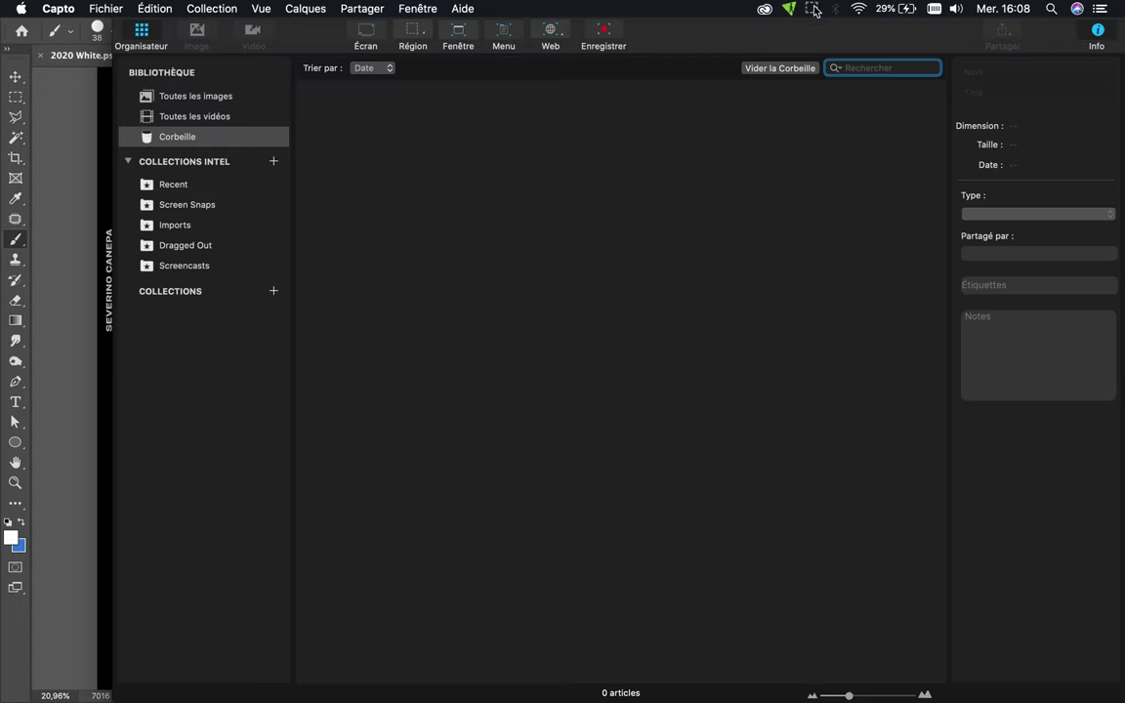
pyautogui.click(812, 9)
# - Stop the Capto recording and paint white fold lines across the upper and middle left hemisphere
pyautogui.click(825, 42)
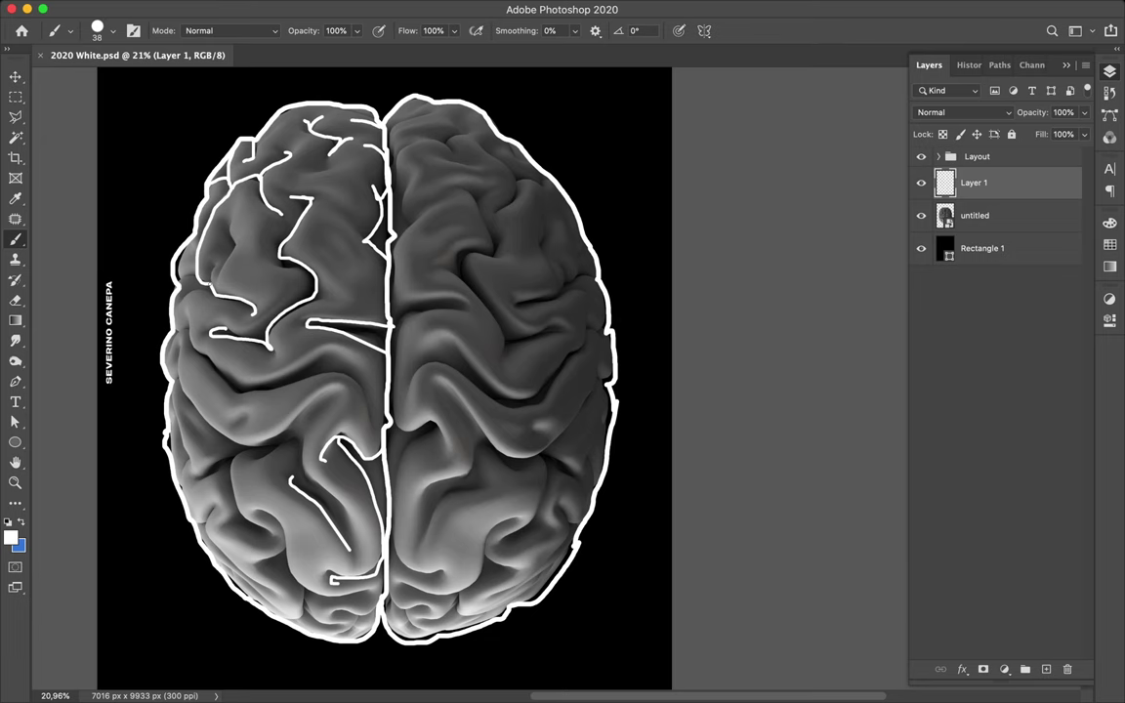
pyautogui.moveTo(188, 254); pyautogui.dragTo(192, 237)
pyautogui.moveTo(219, 285); pyautogui.dragTo(238, 207)
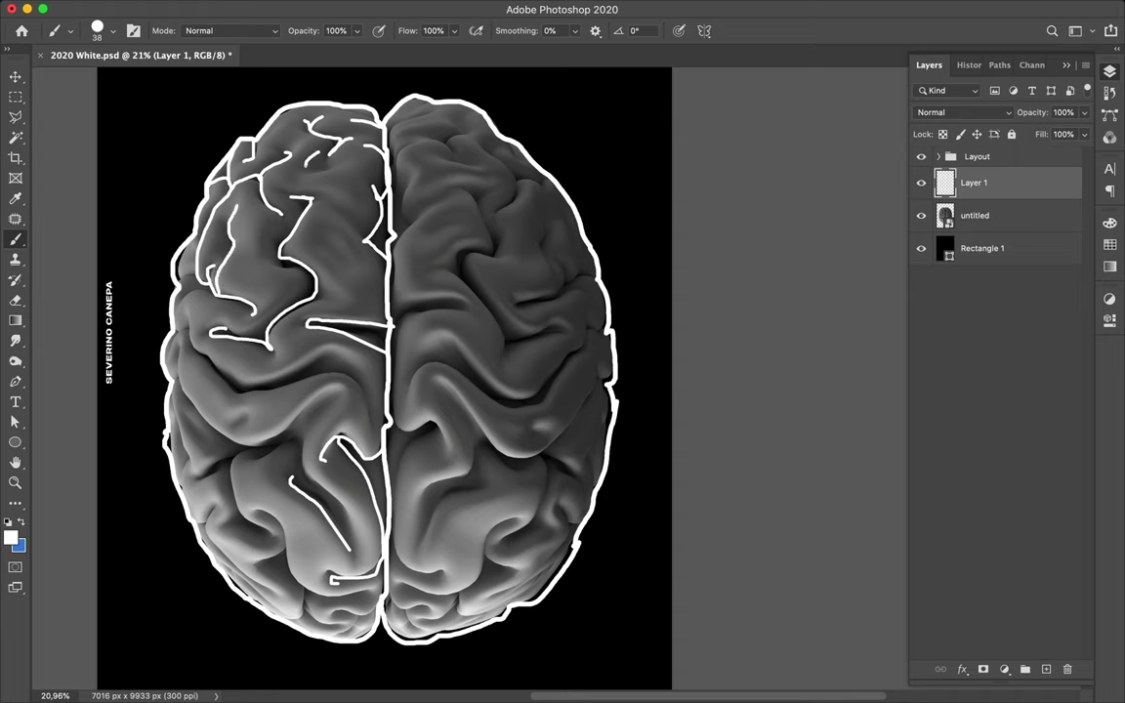
pyautogui.moveTo(304, 166); pyautogui.dragTo(310, 147)
pyautogui.moveTo(371, 424); pyautogui.dragTo(298, 336)
pyautogui.moveTo(330, 375)
pyautogui.mouseDown()
pyautogui.moveTo(241, 391)
pyautogui.moveTo(163, 296)
pyautogui.moveTo(154, 306)
pyautogui.moveTo(168, 362)
pyautogui.moveTo(222, 403)
pyautogui.moveTo(249, 405)
pyautogui.moveTo(236, 410)
pyautogui.mouseUp()
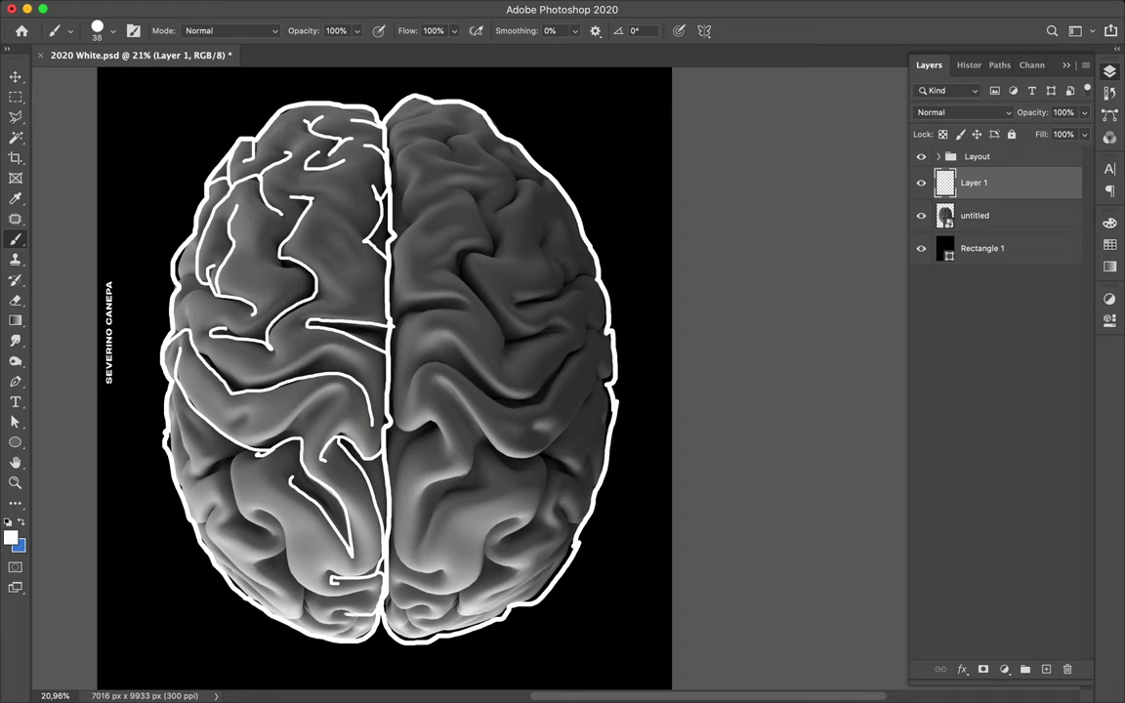
# - Add fold lines at the bottom of the left hemisphere and thicken its lower-left outline
pyautogui.moveTo(356, 612)
pyautogui.mouseDown()
pyautogui.moveTo(335, 615)
pyautogui.moveTo(274, 549)
pyautogui.moveTo(275, 532)
pyautogui.moveTo(334, 535)
pyautogui.mouseUp()
pyautogui.moveTo(274, 529)
pyautogui.mouseDown()
pyautogui.moveTo(250, 466)
pyautogui.moveTo(234, 458)
pyautogui.mouseUp()
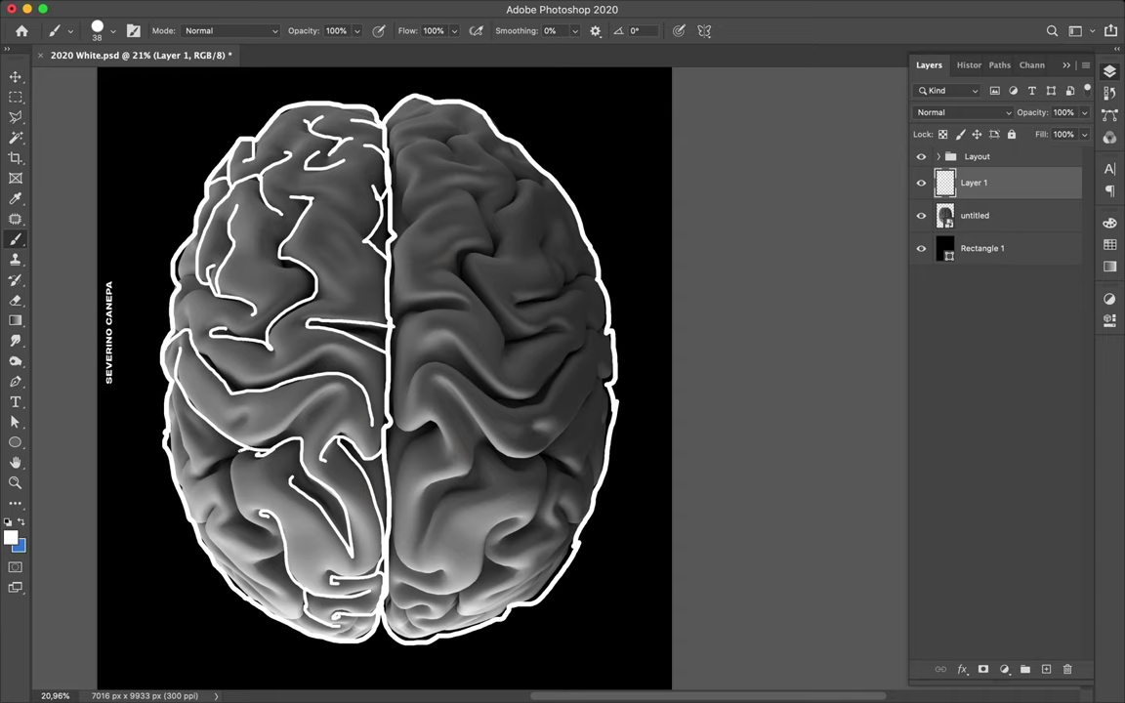
pyautogui.moveTo(230, 508); pyautogui.dragTo(234, 465)
pyautogui.moveTo(156, 346)
pyautogui.mouseDown()
pyautogui.moveTo(189, 455)
pyautogui.moveTo(166, 444)
pyautogui.mouseUp()
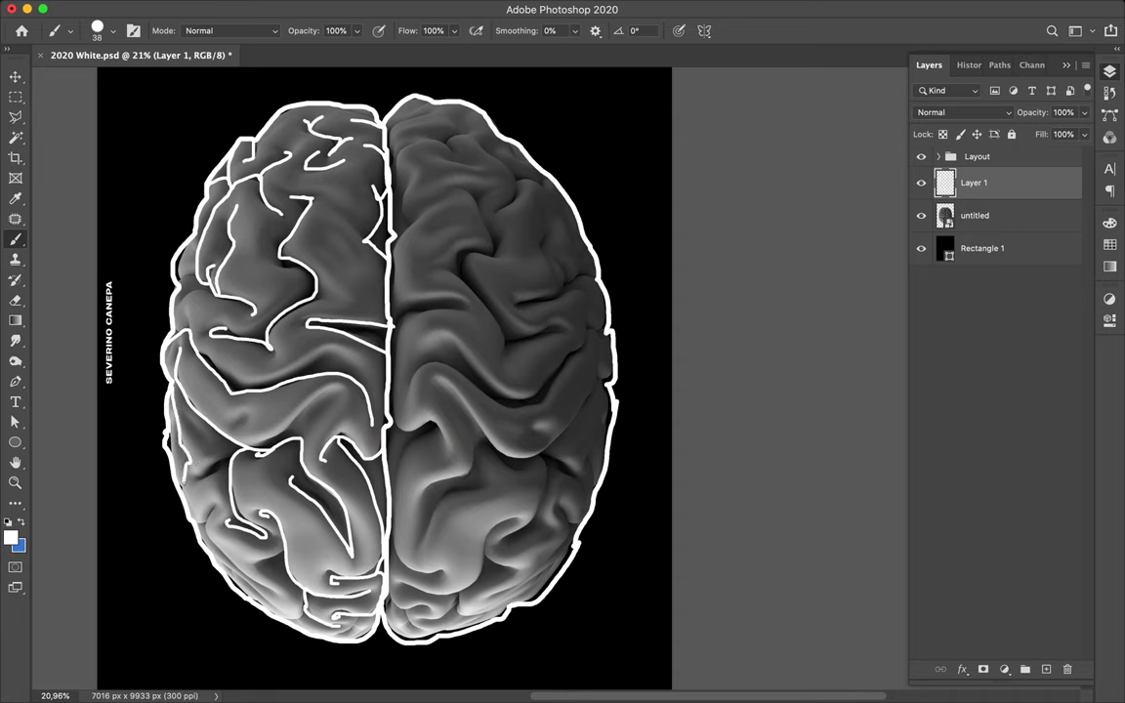
pyautogui.moveTo(171, 469)
pyautogui.mouseDown()
pyautogui.moveTo(192, 456)
pyautogui.moveTo(186, 484)
pyautogui.moveTo(247, 532)
pyautogui.mouseUp()
pyautogui.moveTo(252, 550)
pyautogui.mouseDown()
pyautogui.moveTo(265, 557)
pyautogui.moveTo(215, 514)
pyautogui.moveTo(240, 591)
pyautogui.moveTo(322, 555)
pyautogui.moveTo(316, 572)
pyautogui.moveTo(338, 561)
pyautogui.mouseUp()
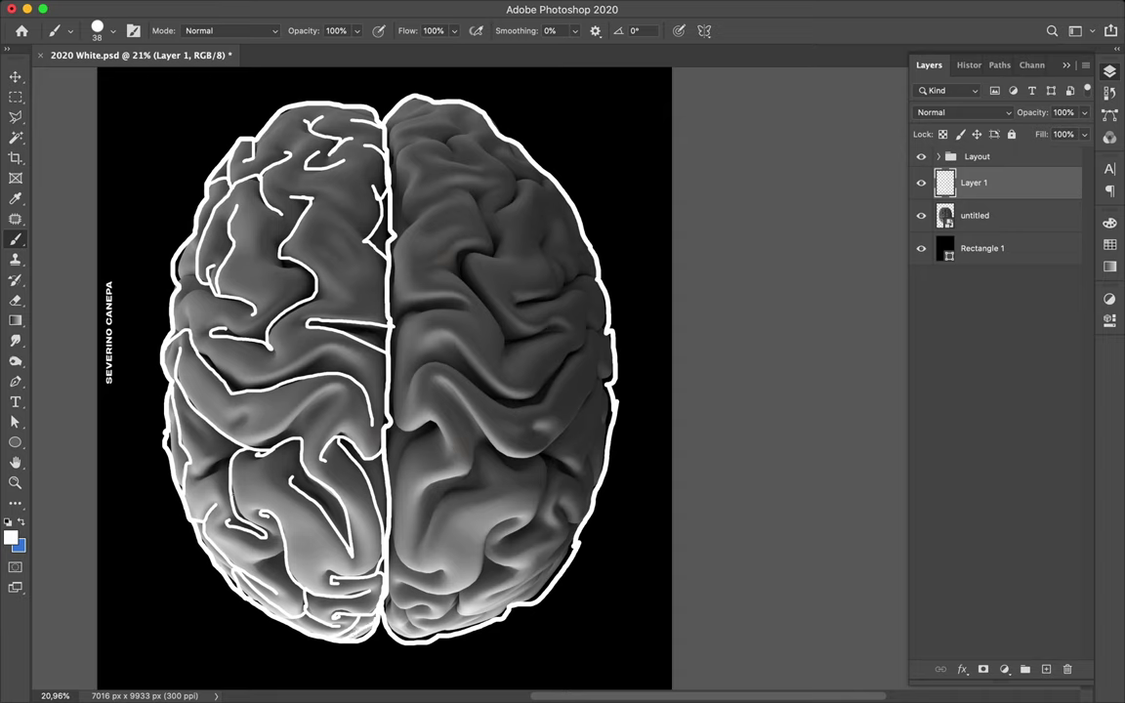
pyautogui.moveTo(222, 455); pyautogui.dragTo(195, 467)
# - Add more fold lines across the left hemisphere and reinforce the upper left outline
pyautogui.moveTo(182, 423); pyautogui.dragTo(214, 409)
pyautogui.moveTo(225, 402)
pyautogui.mouseDown()
pyautogui.moveTo(295, 352)
pyautogui.moveTo(311, 353)
pyautogui.moveTo(287, 389)
pyautogui.mouseUp()
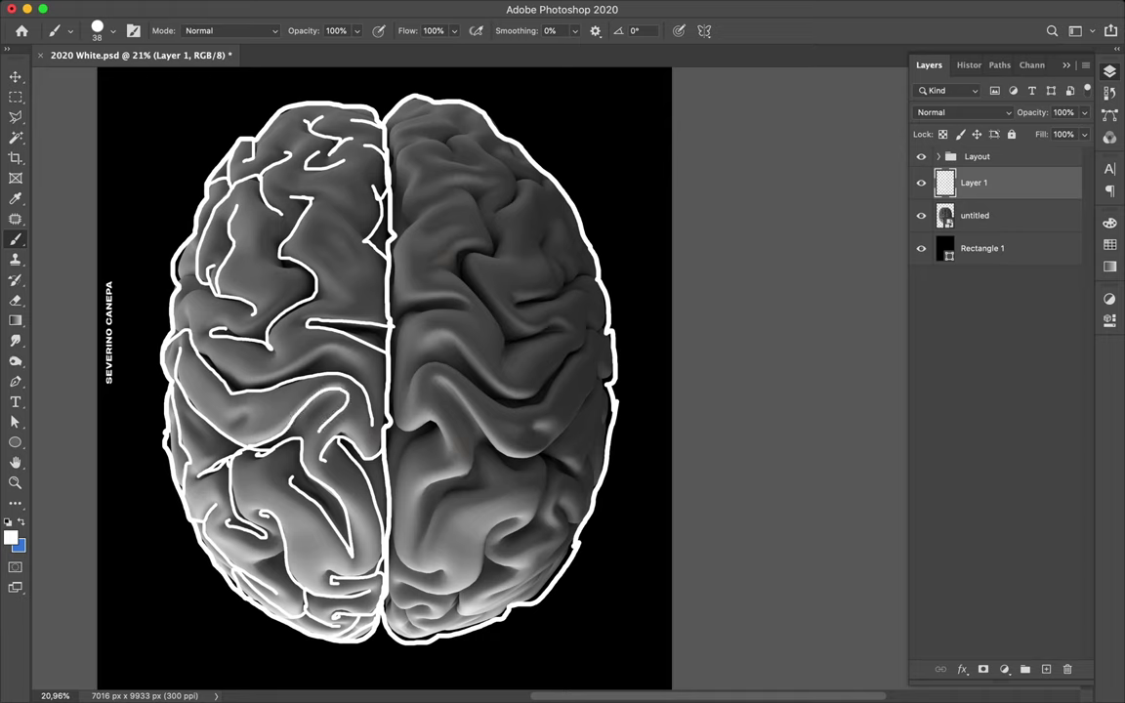
pyautogui.moveTo(234, 417); pyautogui.dragTo(245, 412)
pyautogui.moveTo(358, 366); pyautogui.dragTo(320, 357)
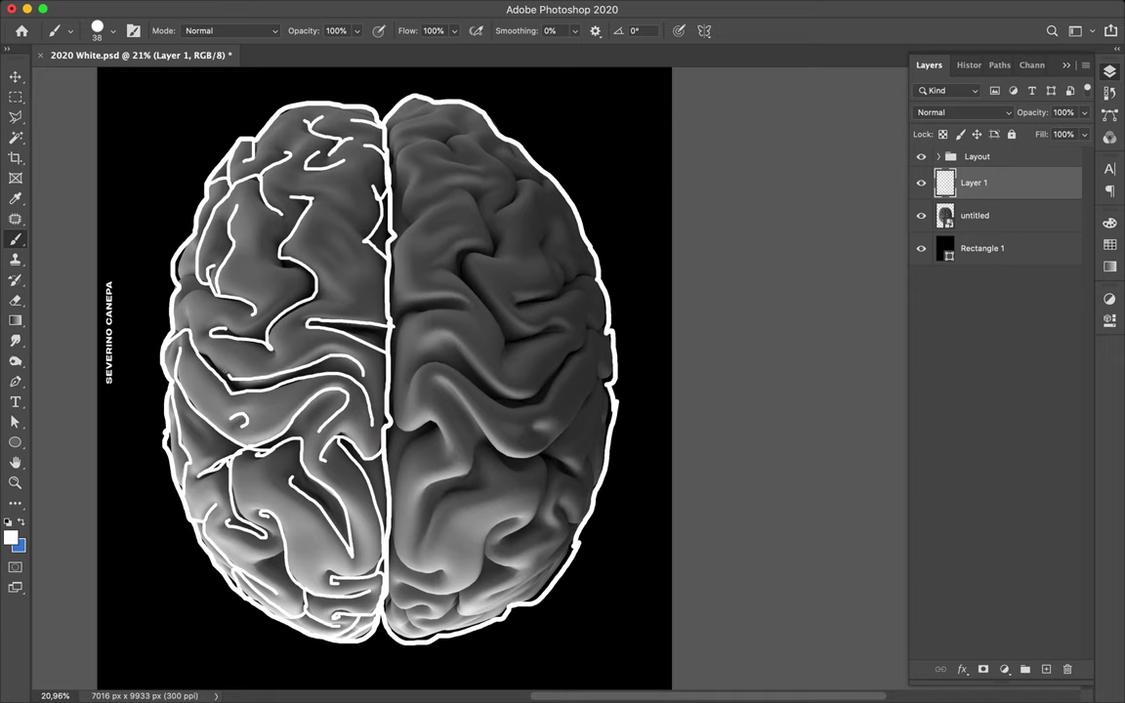
pyautogui.moveTo(188, 318); pyautogui.dragTo(168, 282)
pyautogui.moveTo(195, 266); pyautogui.dragTo(156, 279)
pyautogui.moveTo(182, 277); pyautogui.dragTo(164, 250)
# - Extend the midline at the brain's top and trace a fold line down the top of the right hemisphere
pyautogui.scroll(1, 485, 580)
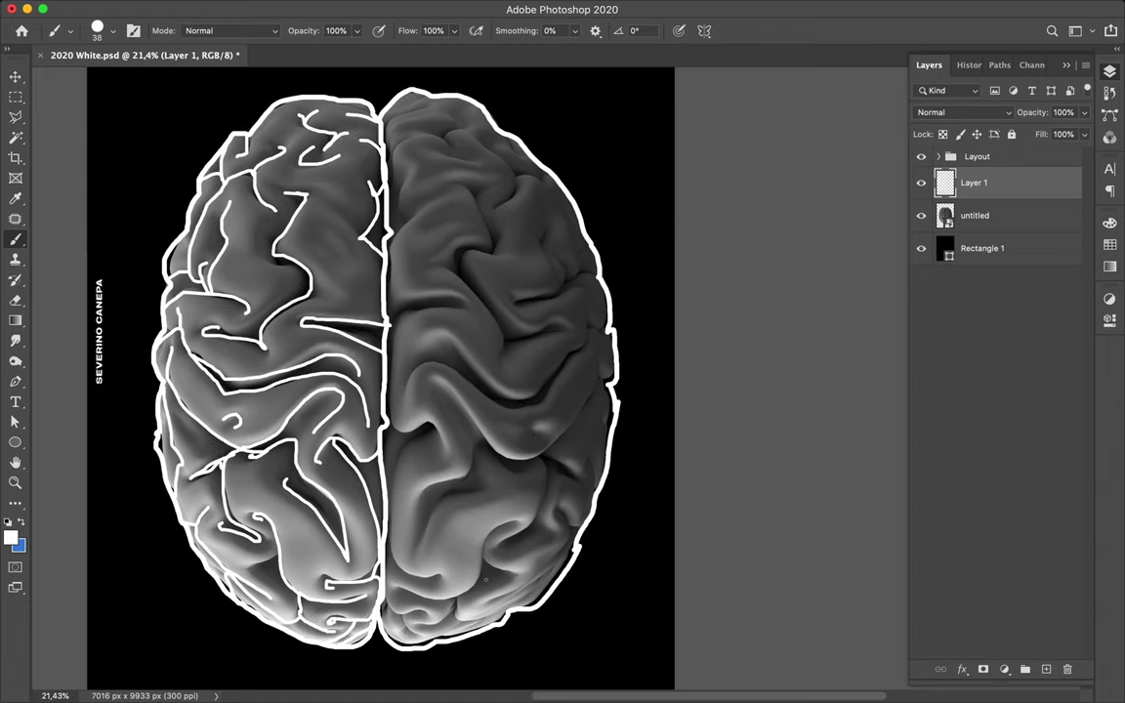
pyautogui.scroll(-3, 485, 580)
pyautogui.scroll(-2, 486, 580)
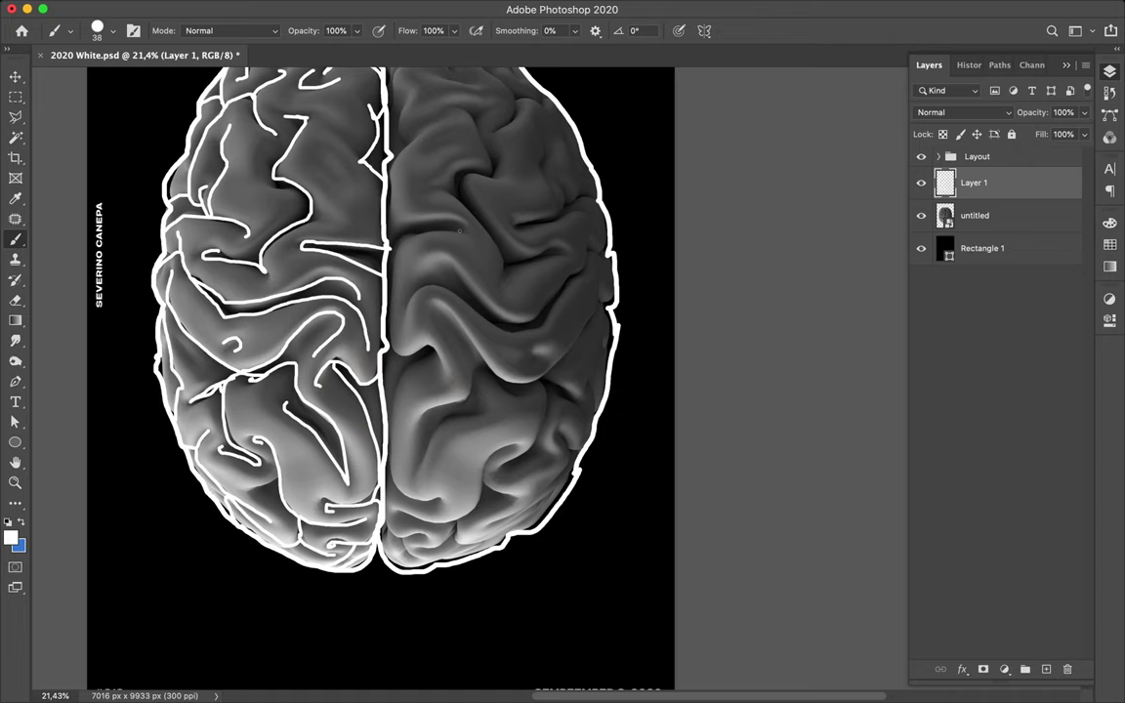
pyautogui.scroll(5, 424, 215)
pyautogui.scroll(1, 424, 215)
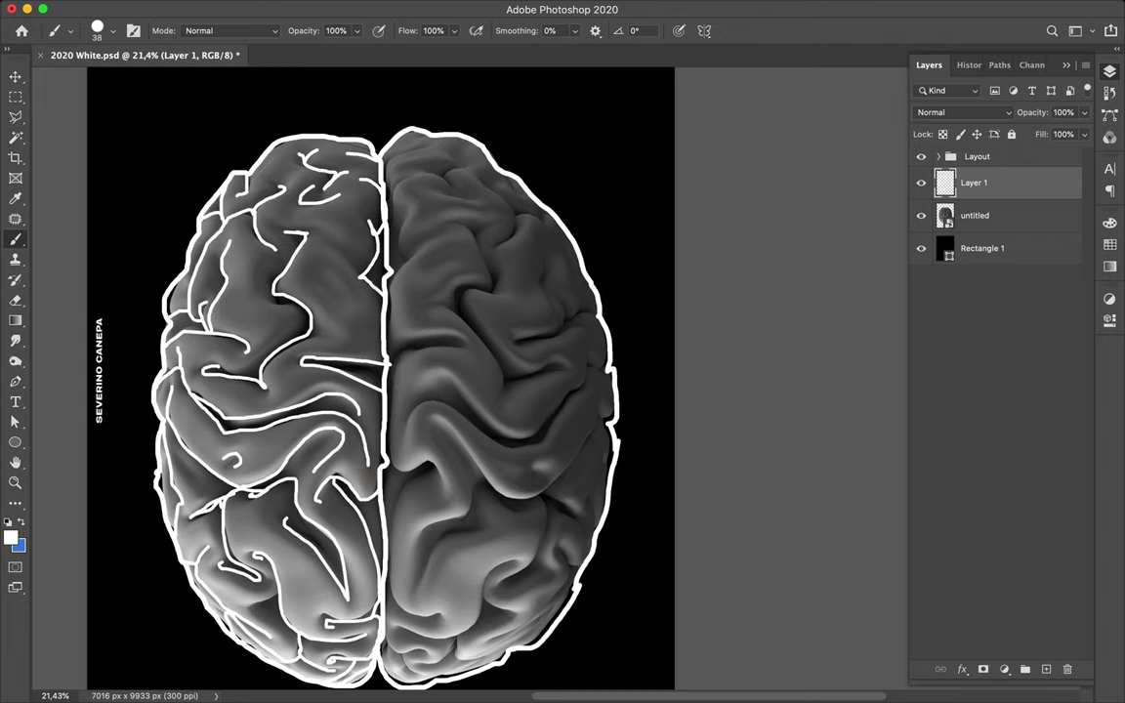
pyautogui.moveTo(346, 166)
pyautogui.mouseDown()
pyautogui.moveTo(346, 146)
pyautogui.moveTo(399, 157)
pyautogui.moveTo(422, 135)
pyautogui.mouseUp()
pyautogui.moveTo(469, 168)
pyautogui.mouseDown()
pyautogui.moveTo(463, 156)
pyautogui.moveTo(450, 179)
pyautogui.moveTo(430, 183)
pyautogui.mouseUp()
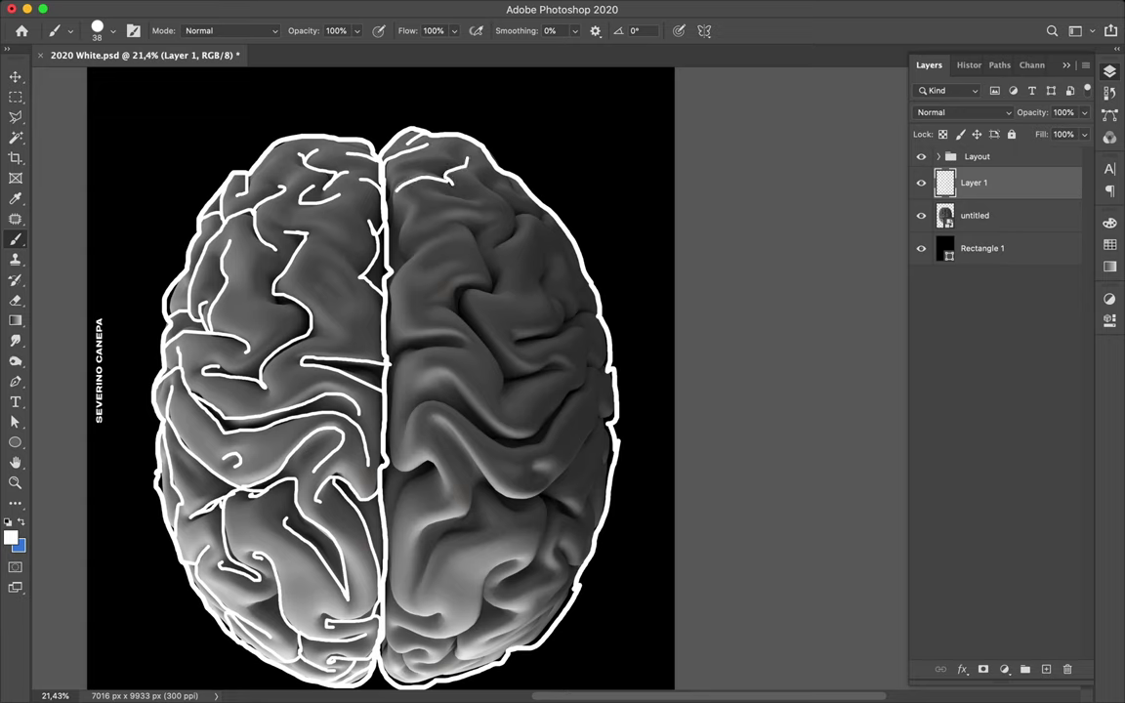
pyautogui.moveTo(399, 202)
pyautogui.mouseDown()
pyautogui.moveTo(400, 240)
pyautogui.moveTo(437, 234)
pyautogui.mouseUp()
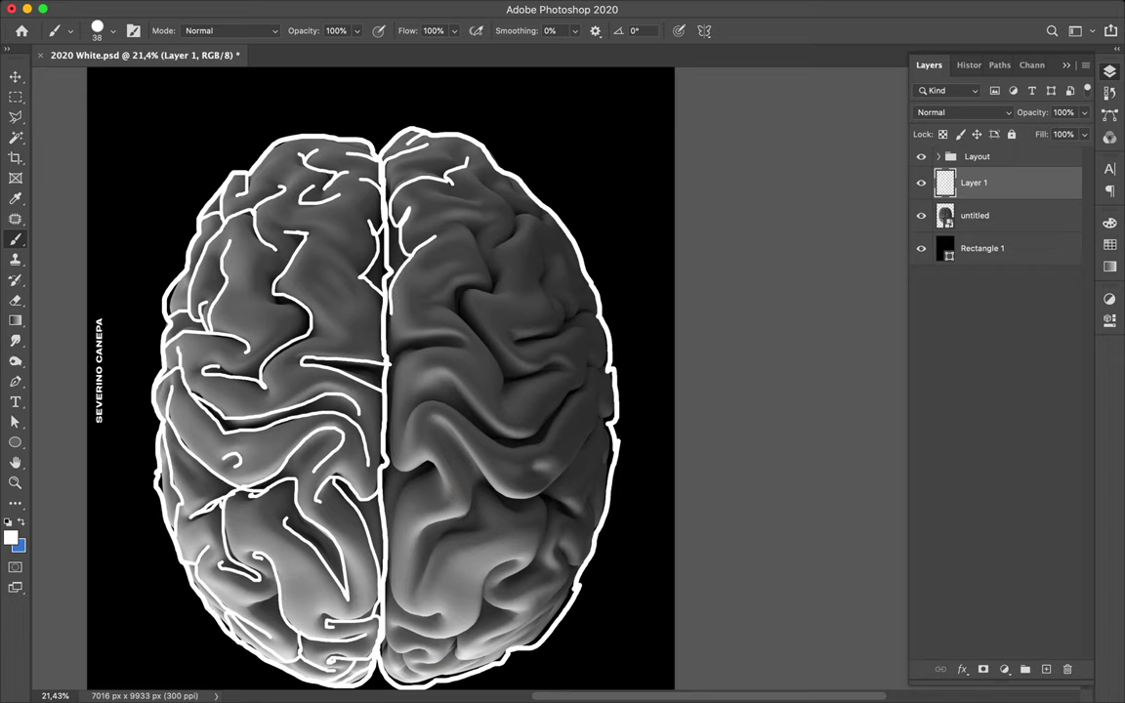
# - Add a horizontal fold, a midline line, lower fold lines and a short line on the right edge
pyautogui.moveTo(395, 341); pyautogui.dragTo(459, 342)
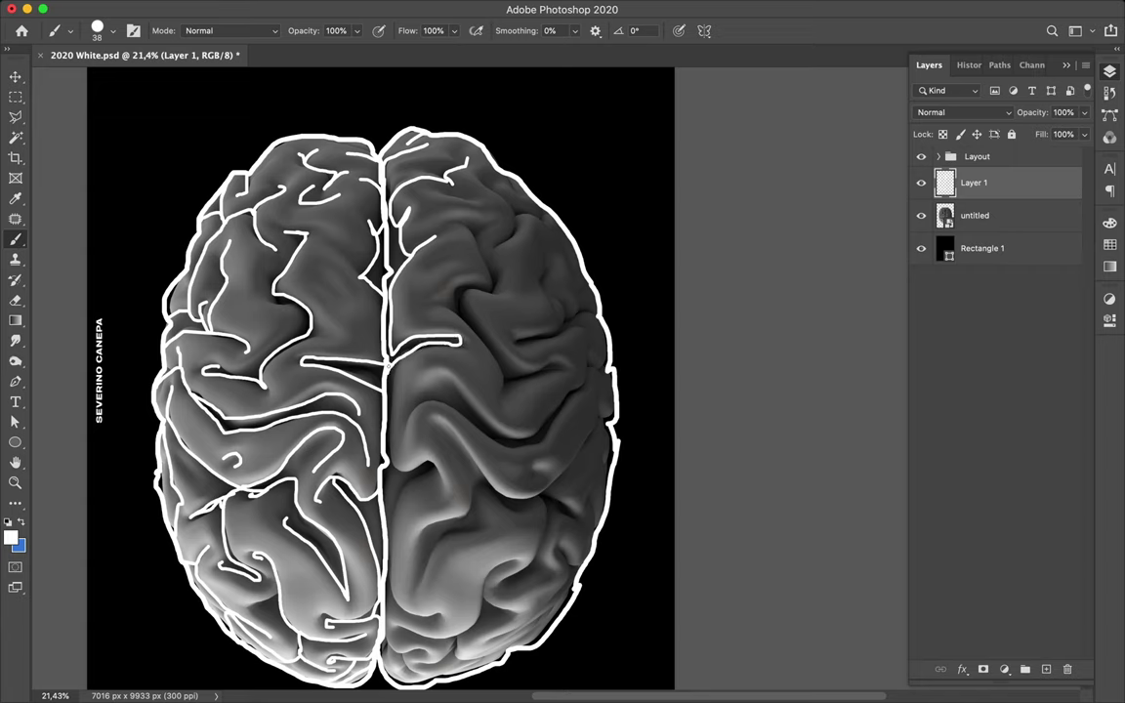
pyautogui.moveTo(357, 324); pyautogui.dragTo(354, 413)
pyautogui.moveTo(420, 465)
pyautogui.mouseDown()
pyautogui.moveTo(445, 489)
pyautogui.moveTo(396, 508)
pyautogui.moveTo(390, 589)
pyautogui.mouseUp()
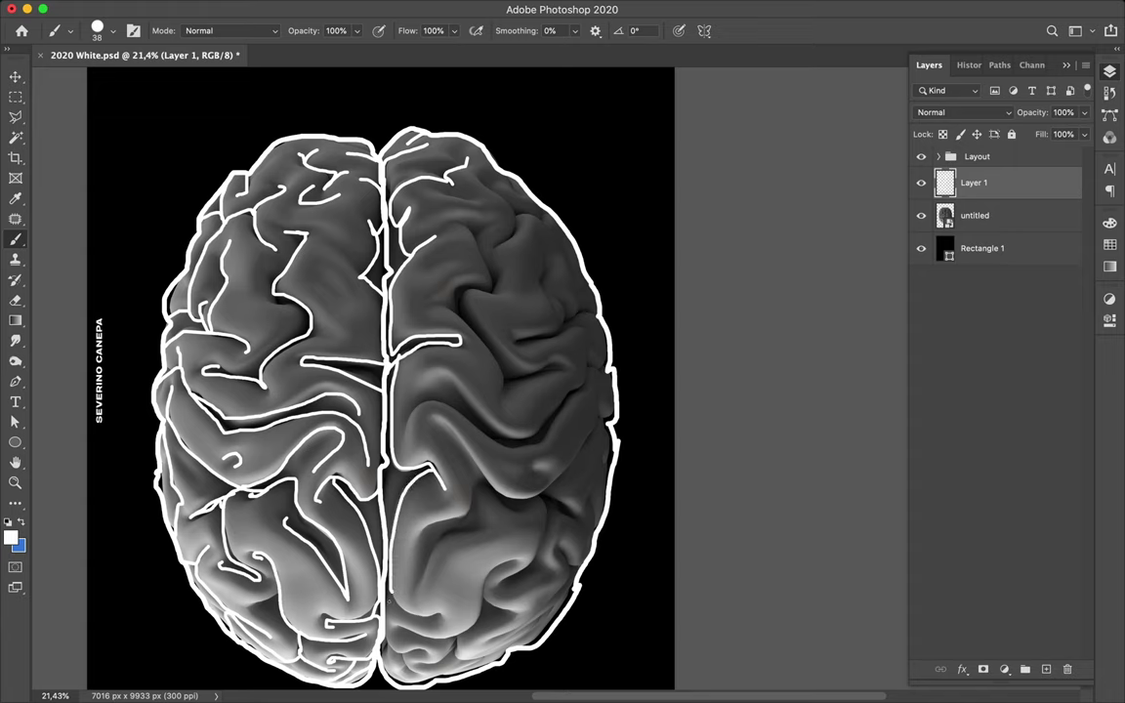
pyautogui.moveTo(422, 615); pyautogui.dragTo(440, 617)
pyautogui.moveTo(592, 347)
pyautogui.mouseDown()
pyautogui.moveTo(549, 430)
pyautogui.moveTo(467, 406)
pyautogui.moveTo(421, 384)
pyautogui.moveTo(407, 362)
pyautogui.moveTo(471, 405)
pyautogui.moveTo(493, 386)
pyautogui.mouseUp()
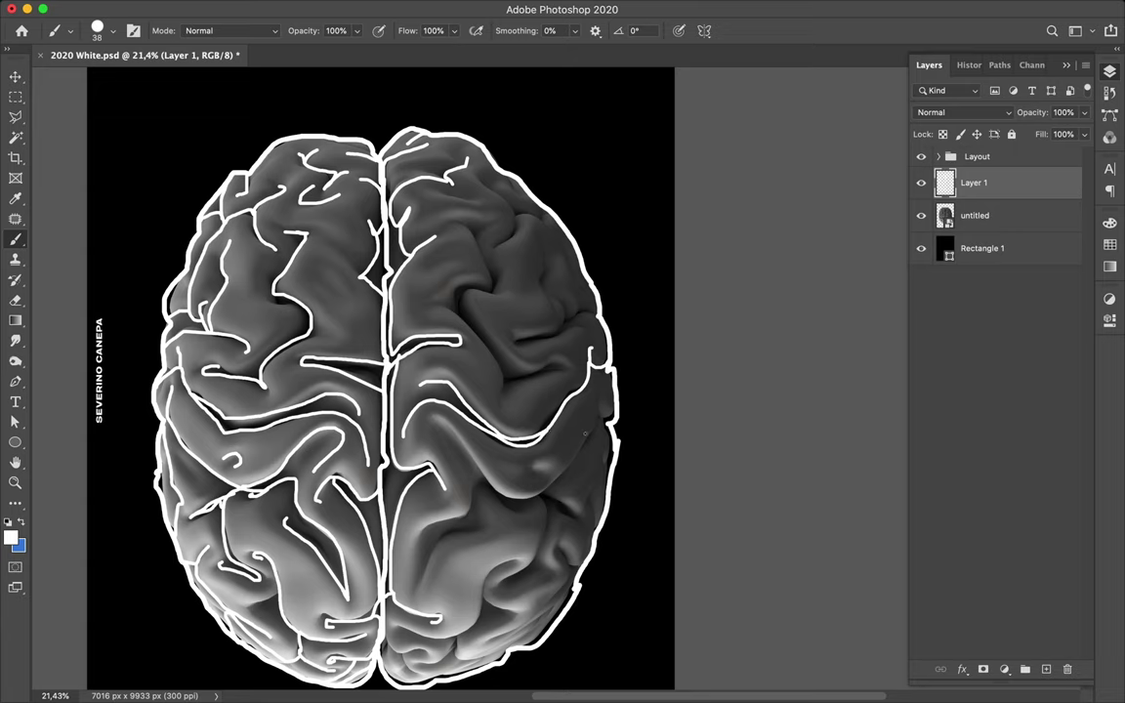
# - Reinforce the right outline and trace diagonal and hook-shaped fold lines on the lower right hemisphere
pyautogui.moveTo(596, 396); pyautogui.dragTo(607, 419)
pyautogui.moveTo(609, 432); pyautogui.dragTo(508, 502)
pyautogui.moveTo(462, 455); pyautogui.dragTo(395, 378)
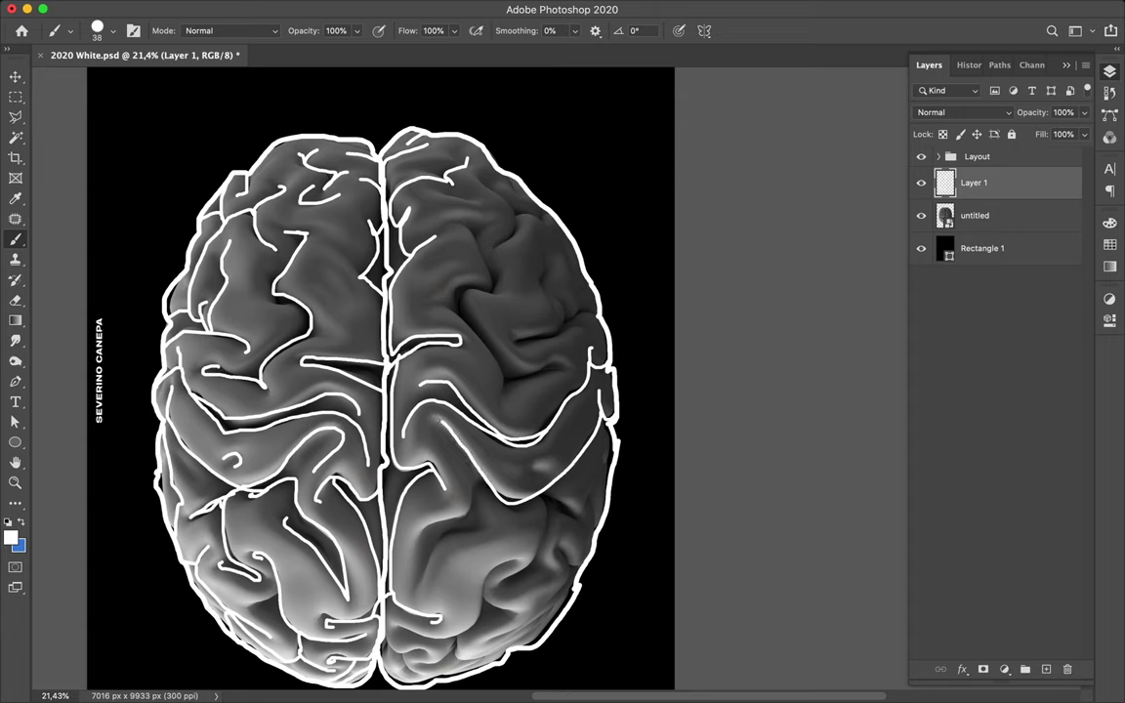
pyautogui.moveTo(436, 521); pyautogui.dragTo(412, 537)
pyautogui.moveTo(372, 480)
pyautogui.mouseDown()
pyautogui.moveTo(383, 508)
pyautogui.moveTo(429, 476)
pyautogui.mouseUp()
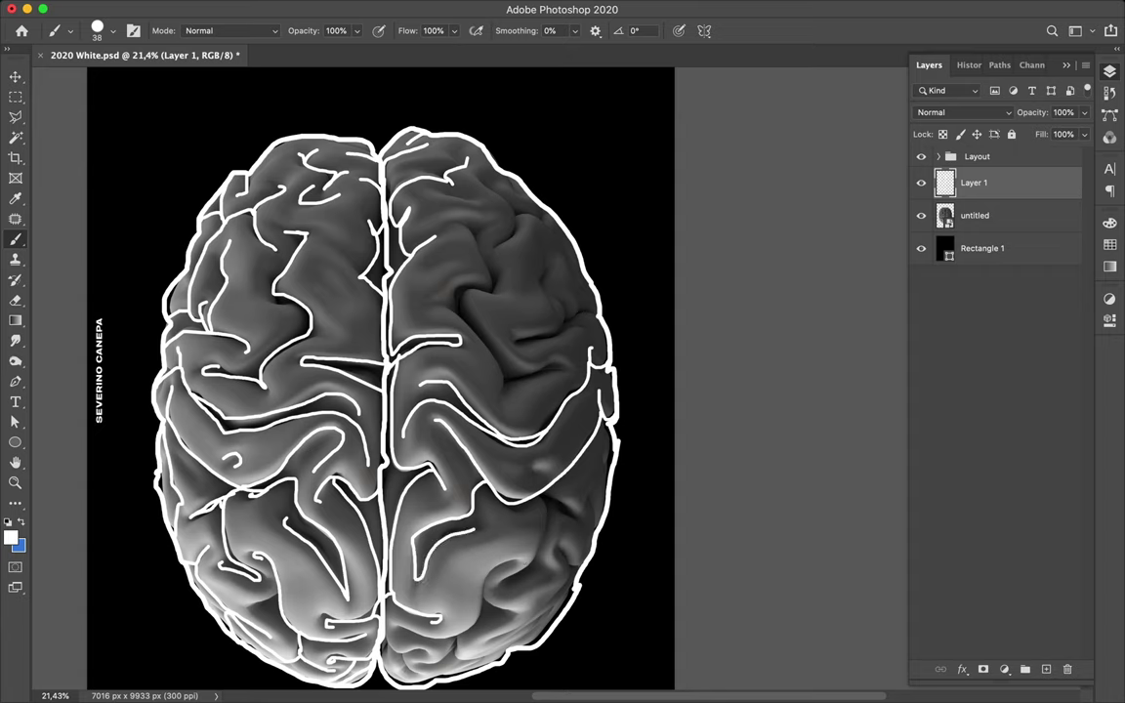
pyautogui.moveTo(537, 564)
pyautogui.mouseDown()
pyautogui.moveTo(543, 576)
pyautogui.moveTo(502, 584)
pyautogui.moveTo(533, 548)
pyautogui.moveTo(542, 503)
pyautogui.moveTo(576, 514)
pyautogui.mouseUp()
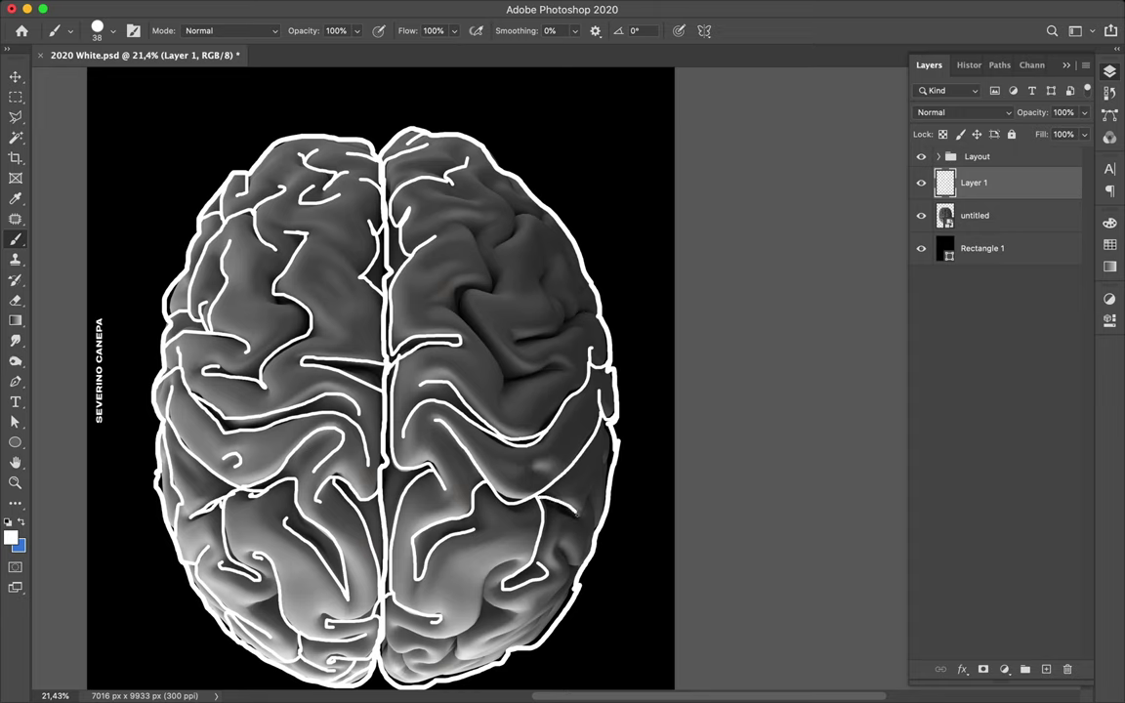
pyautogui.moveTo(521, 465); pyautogui.dragTo(503, 459)
pyautogui.moveTo(537, 471)
pyautogui.mouseDown()
pyautogui.moveTo(527, 453)
pyautogui.moveTo(543, 407)
pyautogui.mouseUp()
# - Trace fold lines across the upper right lobe, ending with a short line near its top
pyautogui.moveTo(606, 449); pyautogui.dragTo(601, 468)
pyautogui.moveTo(563, 371)
pyautogui.mouseDown()
pyautogui.moveTo(502, 364)
pyautogui.moveTo(455, 293)
pyautogui.moveTo(461, 276)
pyautogui.moveTo(497, 289)
pyautogui.moveTo(470, 231)
pyautogui.moveTo(452, 225)
pyautogui.moveTo(477, 221)
pyautogui.mouseUp()
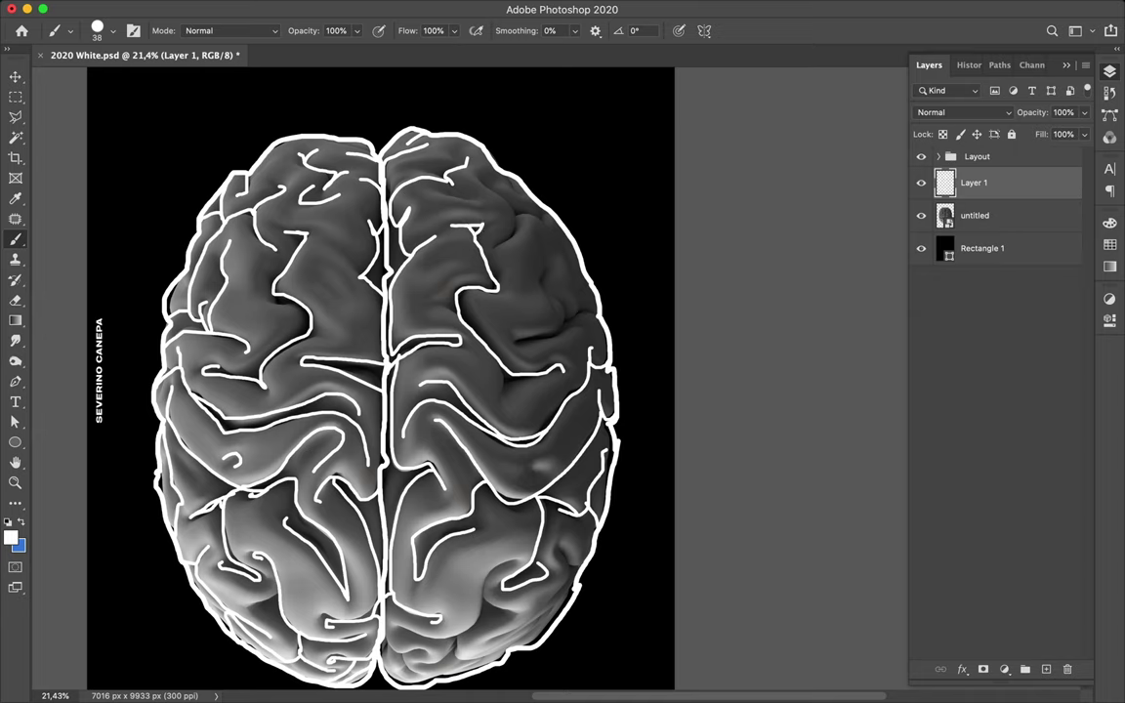
pyautogui.moveTo(414, 283); pyautogui.dragTo(396, 275)
pyautogui.moveTo(518, 343); pyautogui.dragTo(584, 328)
pyautogui.moveTo(518, 294); pyautogui.dragTo(562, 328)
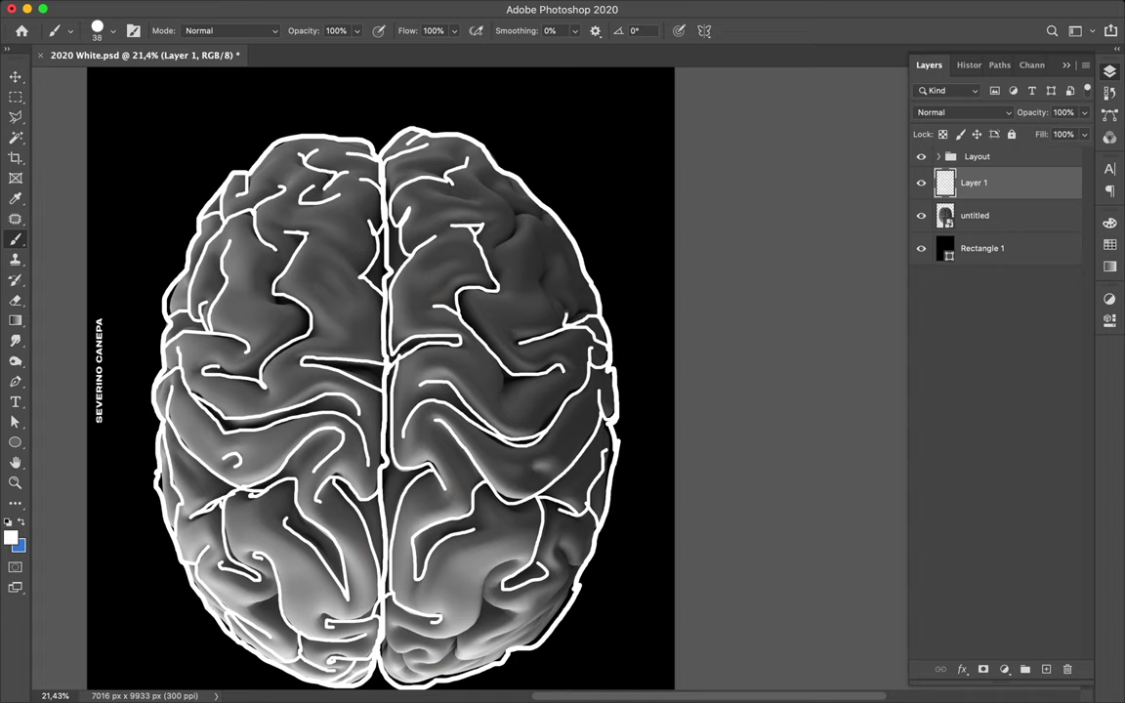
pyautogui.moveTo(552, 266); pyautogui.dragTo(488, 187)
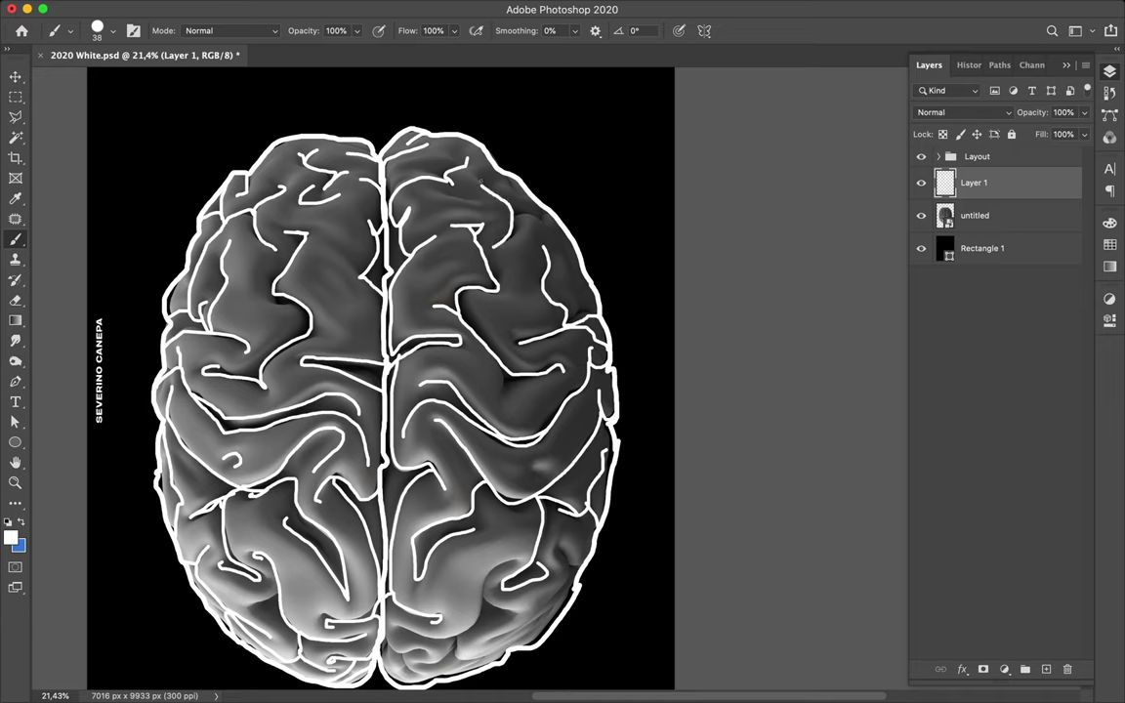
pyautogui.moveTo(494, 181); pyautogui.dragTo(536, 189)
# - Undo the last stroke, redraw a shorter line on the upper right lobe, and add folds down it
pyautogui.press('super+z')
pyautogui.moveTo(493, 181); pyautogui.dragTo(515, 187)
pyautogui.moveTo(488, 199)
pyautogui.mouseDown()
pyautogui.moveTo(517, 254)
pyautogui.moveTo(516, 285)
pyautogui.mouseUp()
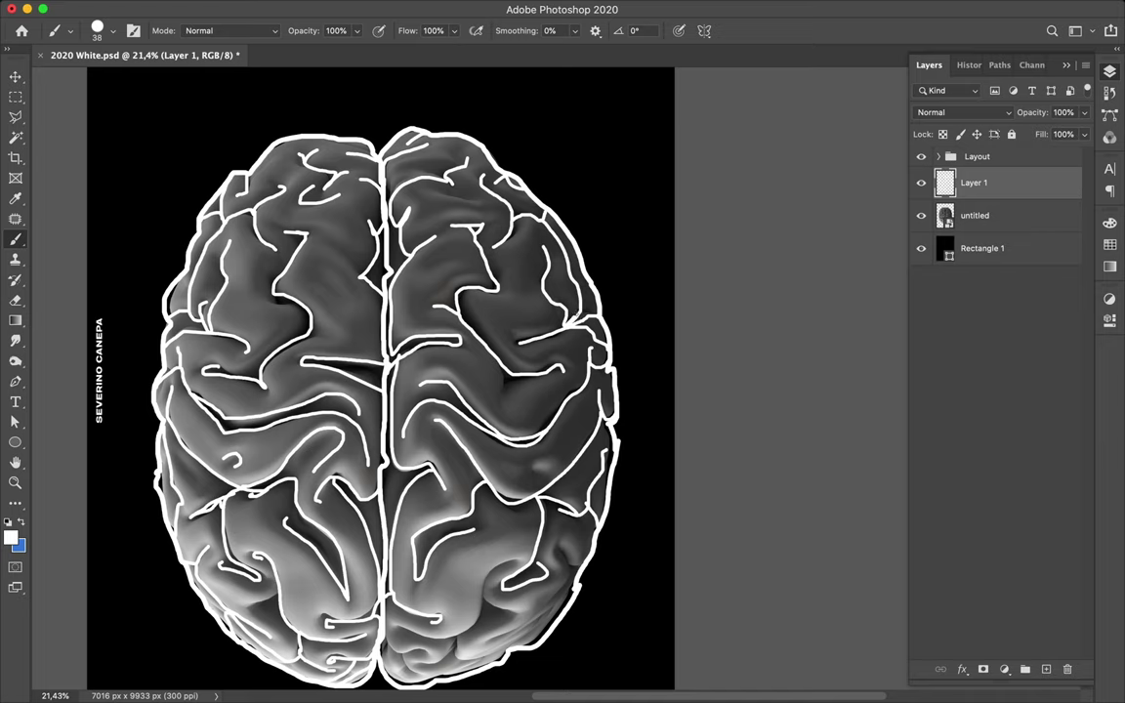
pyautogui.moveTo(576, 318); pyautogui.dragTo(592, 311)
pyautogui.moveTo(351, 169); pyautogui.dragTo(359, 162)
# - Trace white fold lines along the central fold and the lower right lobe down to the base
pyautogui.moveTo(451, 330); pyautogui.dragTo(457, 354)
pyautogui.moveTo(358, 565)
pyautogui.mouseDown()
pyautogui.moveTo(428, 549)
pyautogui.moveTo(464, 506)
pyautogui.moveTo(436, 541)
pyautogui.moveTo(458, 562)
pyautogui.moveTo(451, 572)
pyautogui.moveTo(512, 516)
pyautogui.moveTo(504, 492)
pyautogui.mouseUp()
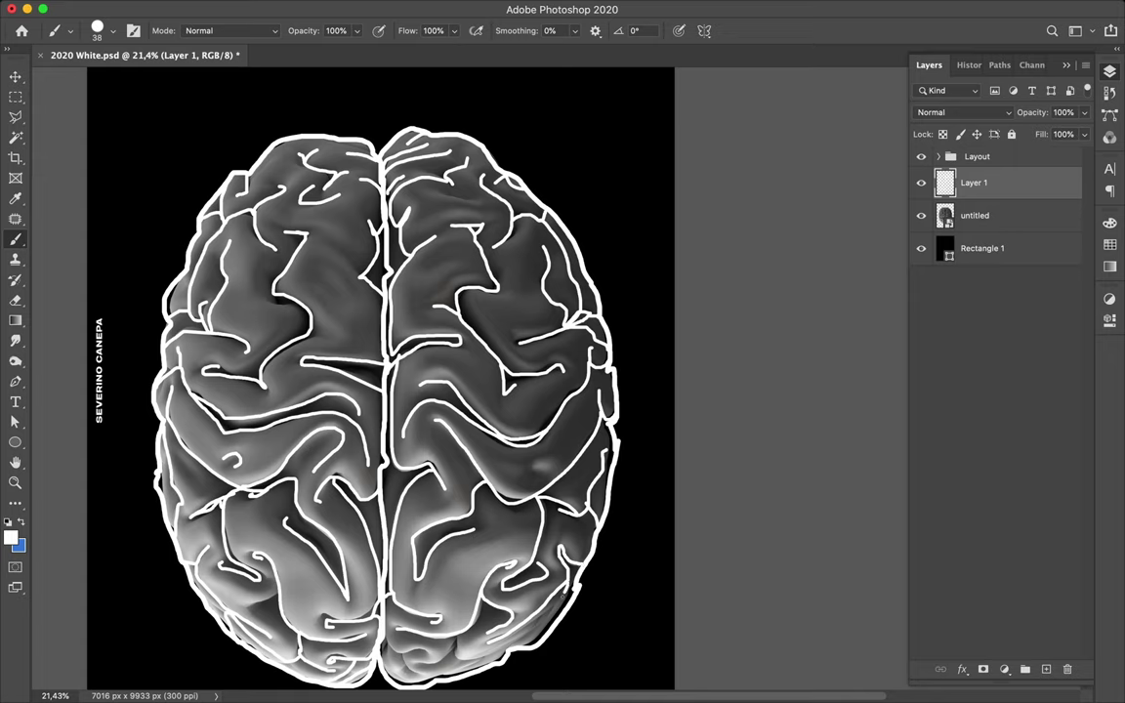
pyautogui.moveTo(488, 560)
pyautogui.mouseDown()
pyautogui.moveTo(420, 596)
pyautogui.moveTo(410, 570)
pyautogui.moveTo(388, 597)
pyautogui.moveTo(350, 581)
pyautogui.moveTo(382, 584)
pyautogui.moveTo(384, 593)
pyautogui.moveTo(362, 594)
pyautogui.moveTo(381, 607)
pyautogui.moveTo(427, 597)
pyautogui.mouseUp()
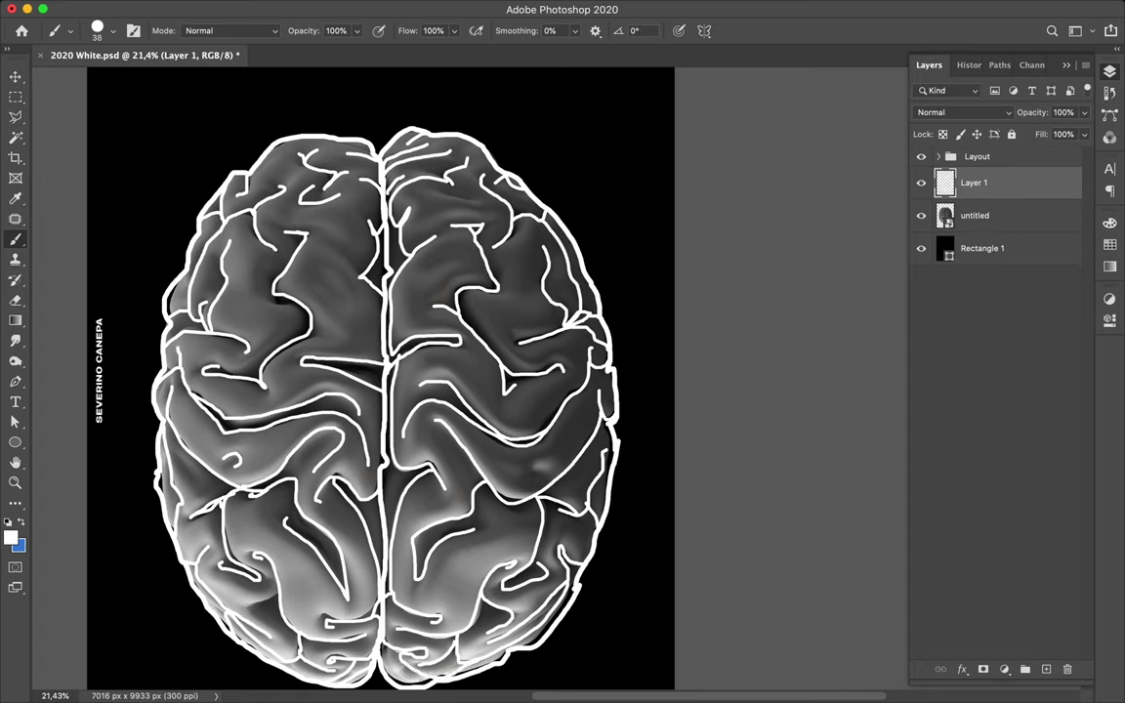
pyautogui.moveTo(343, 598); pyautogui.dragTo(391, 615)
# - Reduce the brush size to about 17 px
pyautogui.click(101, 34)
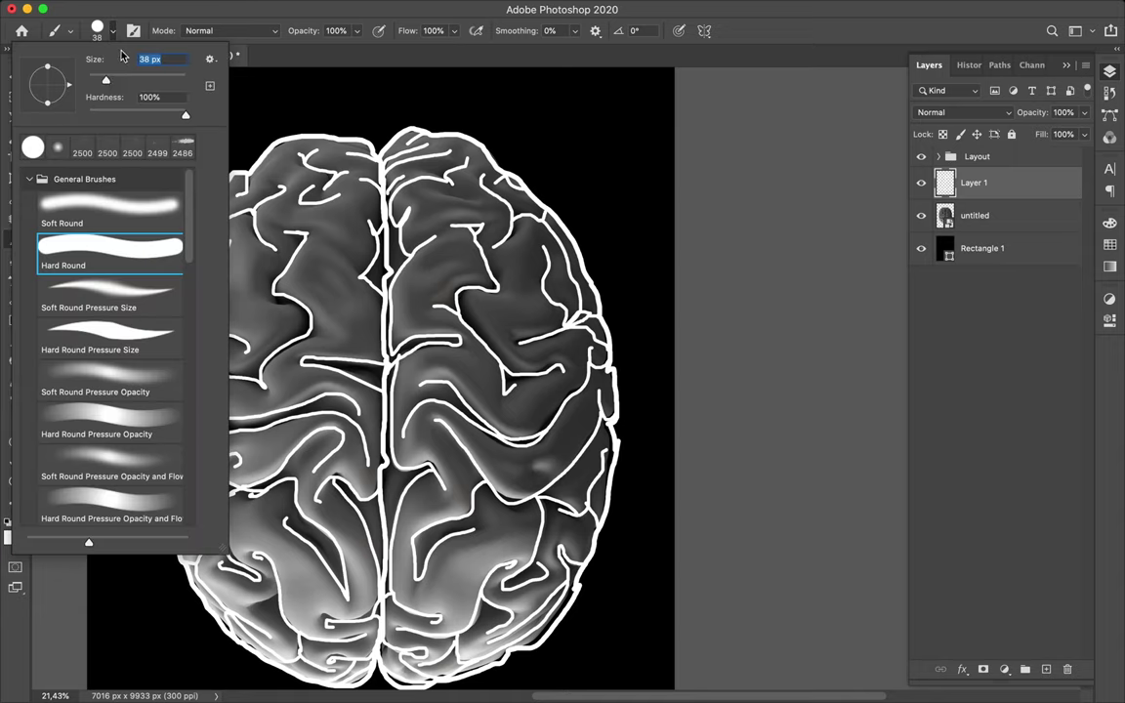
pyautogui.moveTo(105, 79); pyautogui.dragTo(94, 81)
pyautogui.scroll(3, 486, 277)
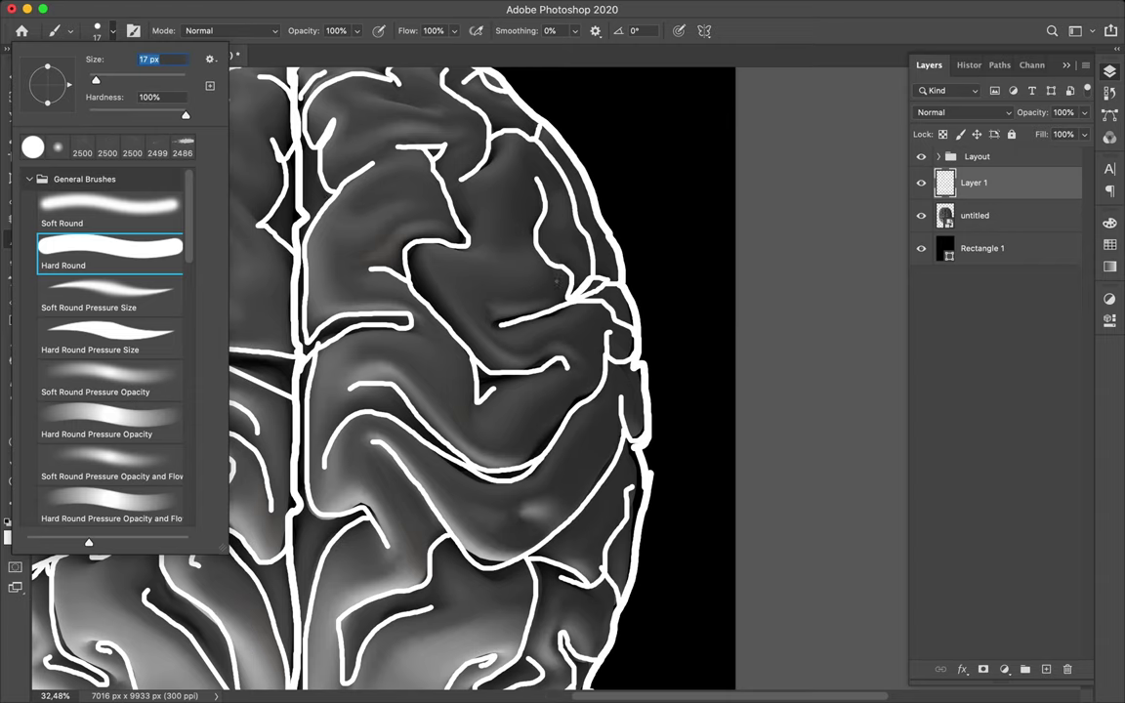
pyautogui.press('Return')
# - Trace thin white fold lines across the upper right hemisphere
pyautogui.moveTo(556, 281)
pyautogui.mouseDown()
pyautogui.moveTo(561, 290)
pyautogui.moveTo(486, 315)
pyautogui.mouseUp()
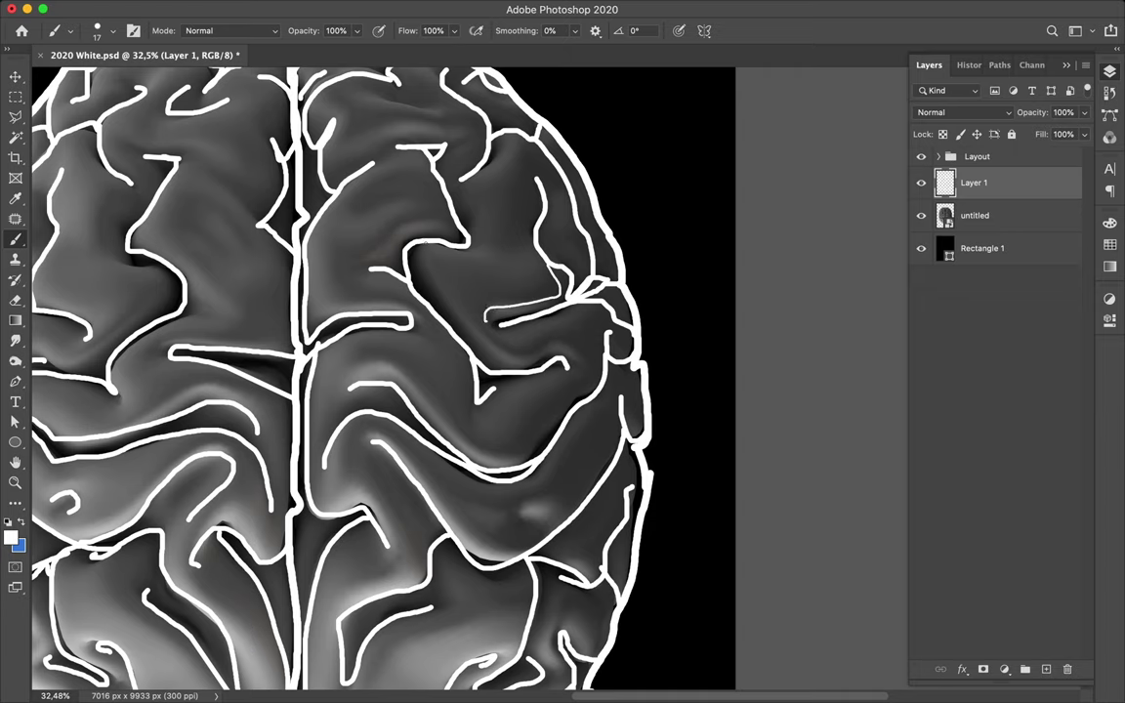
pyautogui.moveTo(422, 250)
pyautogui.mouseDown()
pyautogui.moveTo(498, 346)
pyautogui.moveTo(576, 343)
pyautogui.moveTo(585, 357)
pyautogui.moveTo(496, 318)
pyautogui.moveTo(435, 320)
pyautogui.mouseUp()
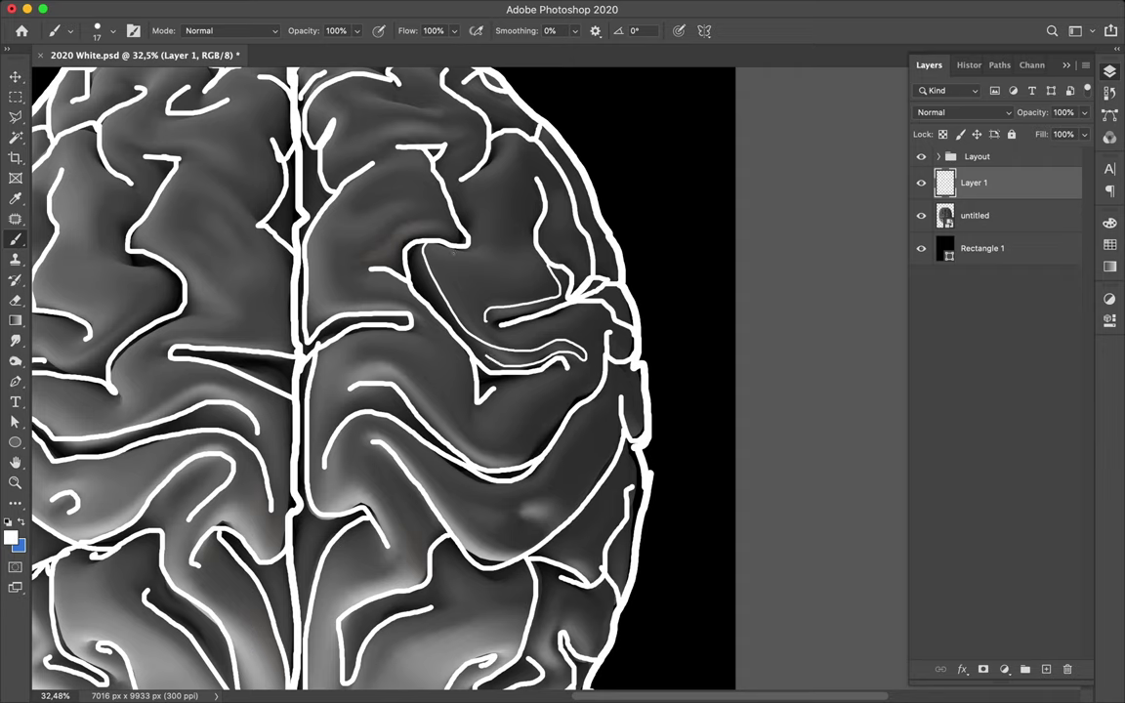
pyautogui.moveTo(446, 227)
pyautogui.mouseDown()
pyautogui.moveTo(358, 259)
pyautogui.moveTo(414, 208)
pyautogui.moveTo(351, 205)
pyautogui.moveTo(369, 187)
pyautogui.moveTo(427, 183)
pyautogui.mouseUp()
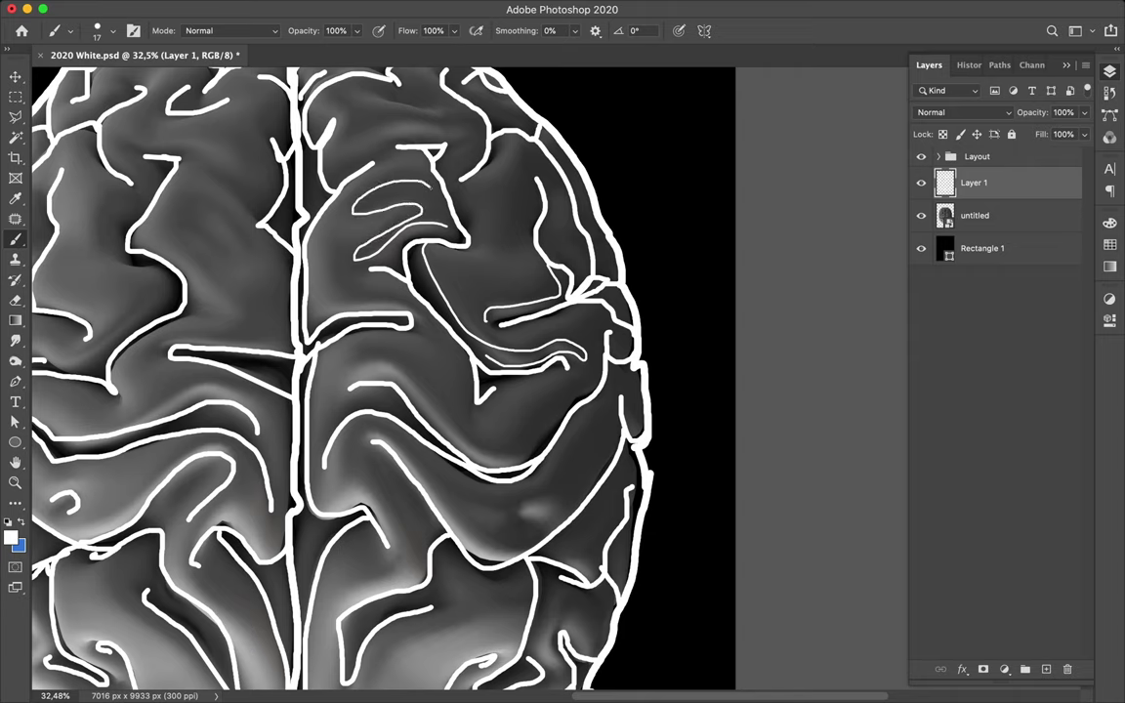
pyautogui.moveTo(421, 336)
pyautogui.mouseDown()
pyautogui.moveTo(391, 306)
pyautogui.moveTo(339, 300)
pyautogui.moveTo(334, 246)
pyautogui.moveTo(349, 240)
pyautogui.mouseUp()
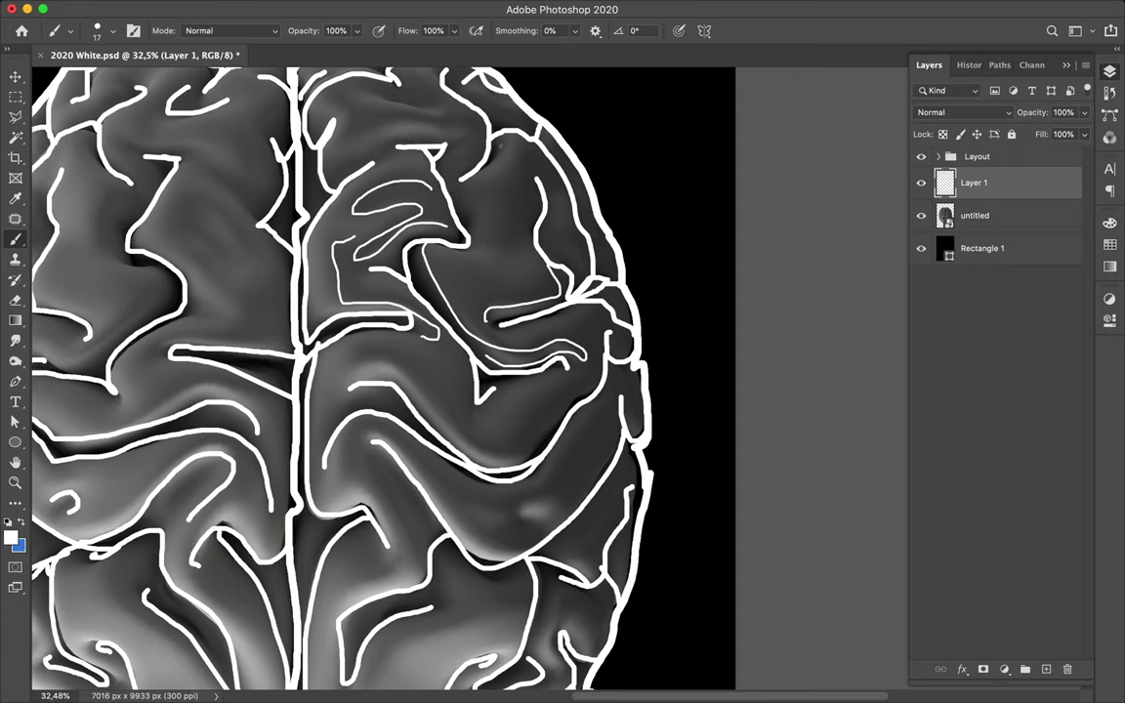
pyautogui.moveTo(500, 147)
pyautogui.mouseDown()
pyautogui.moveTo(476, 174)
pyautogui.moveTo(526, 154)
pyautogui.moveTo(540, 177)
pyautogui.moveTo(564, 187)
pyautogui.moveTo(524, 200)
pyautogui.moveTo(507, 237)
pyautogui.mouseUp()
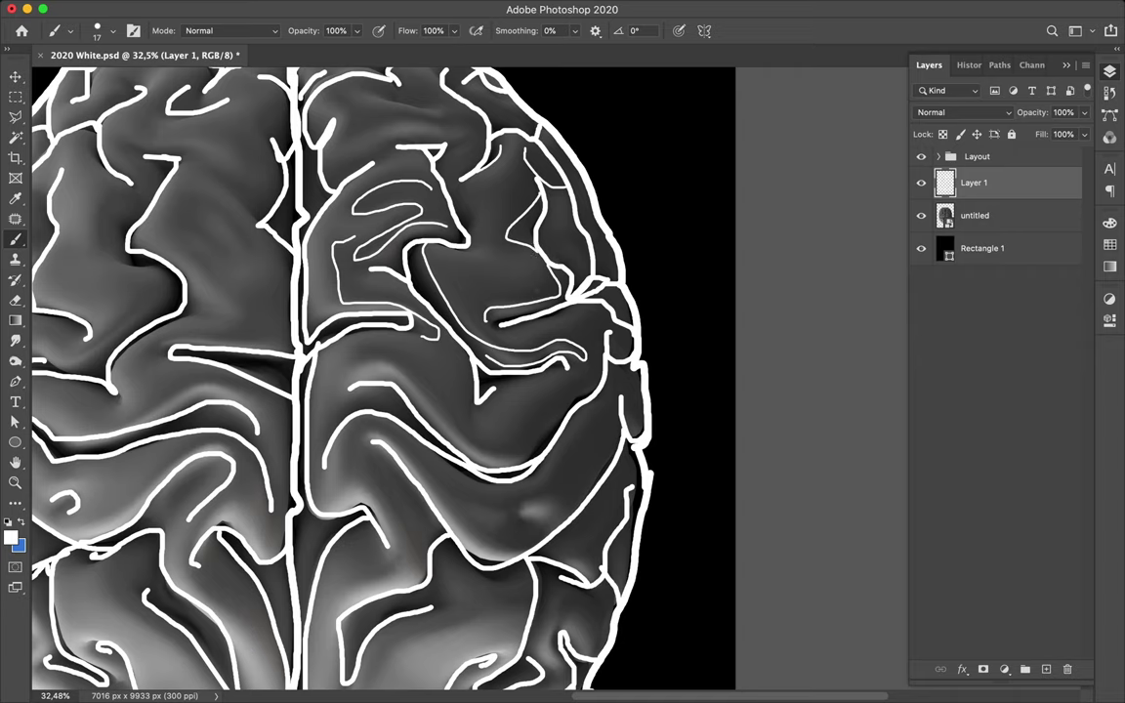
pyautogui.moveTo(522, 449)
pyautogui.mouseDown()
pyautogui.moveTo(356, 376)
pyautogui.moveTo(332, 382)
pyautogui.mouseUp()
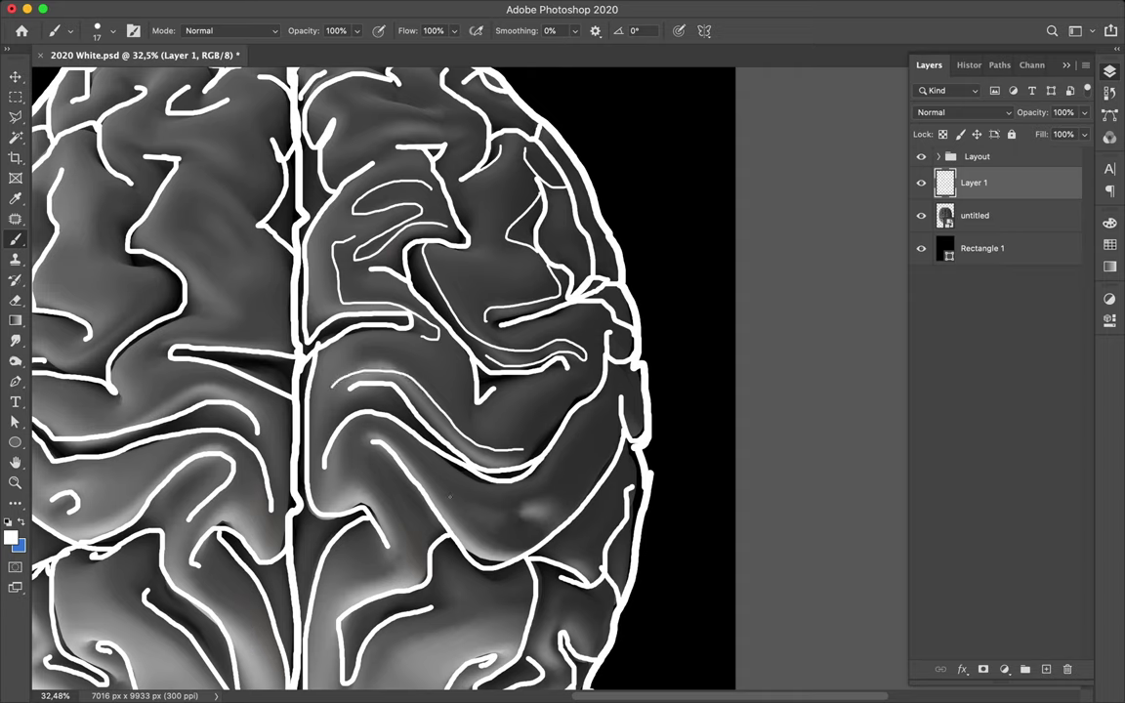
# - Add curved thin white fold lines through the lower-middle right hemisphere
pyautogui.moveTo(436, 481)
pyautogui.mouseDown()
pyautogui.moveTo(527, 498)
pyautogui.moveTo(573, 450)
pyautogui.mouseUp()
pyautogui.moveTo(460, 513); pyautogui.dragTo(508, 522)
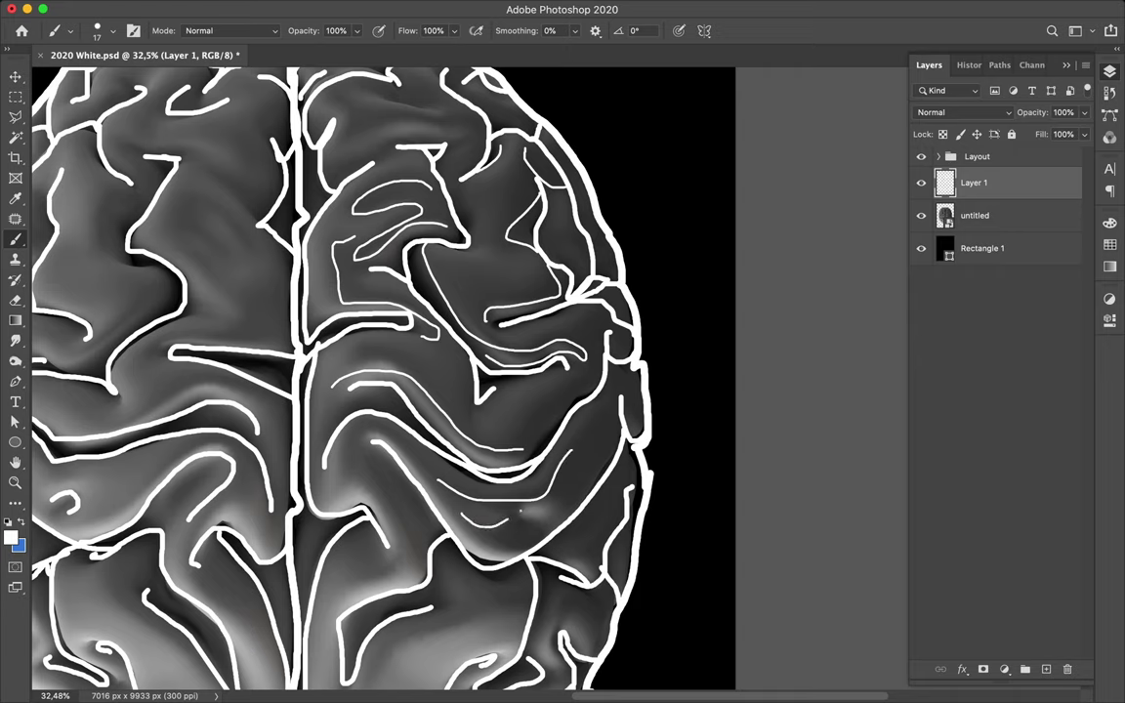
pyautogui.moveTo(522, 511); pyautogui.dragTo(543, 520)
pyautogui.moveTo(462, 494); pyautogui.dragTo(386, 436)
pyautogui.moveTo(427, 481); pyautogui.dragTo(407, 459)
pyautogui.moveTo(332, 486); pyautogui.dragTo(410, 539)
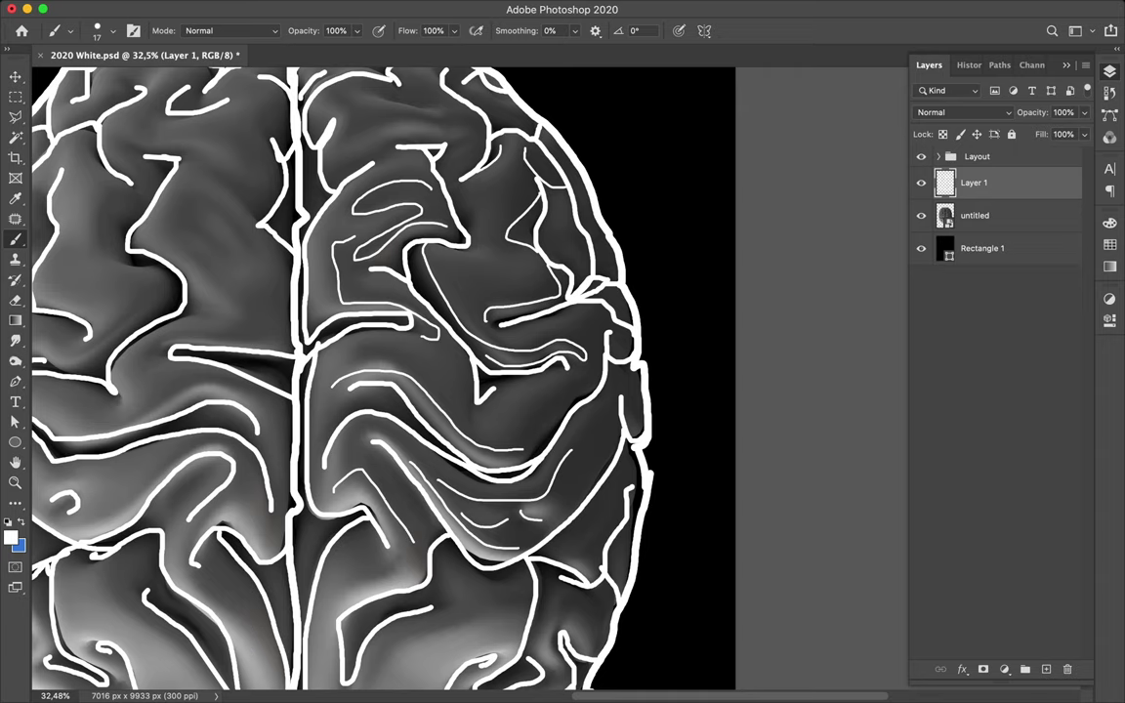
pyautogui.moveTo(391, 566); pyautogui.dragTo(362, 579)
# - Paint five more thin white fold lines in the lower right hemisphere, down toward its base
pyautogui.scroll(-4, 381, 380)
pyautogui.scroll(-1, 381, 381)
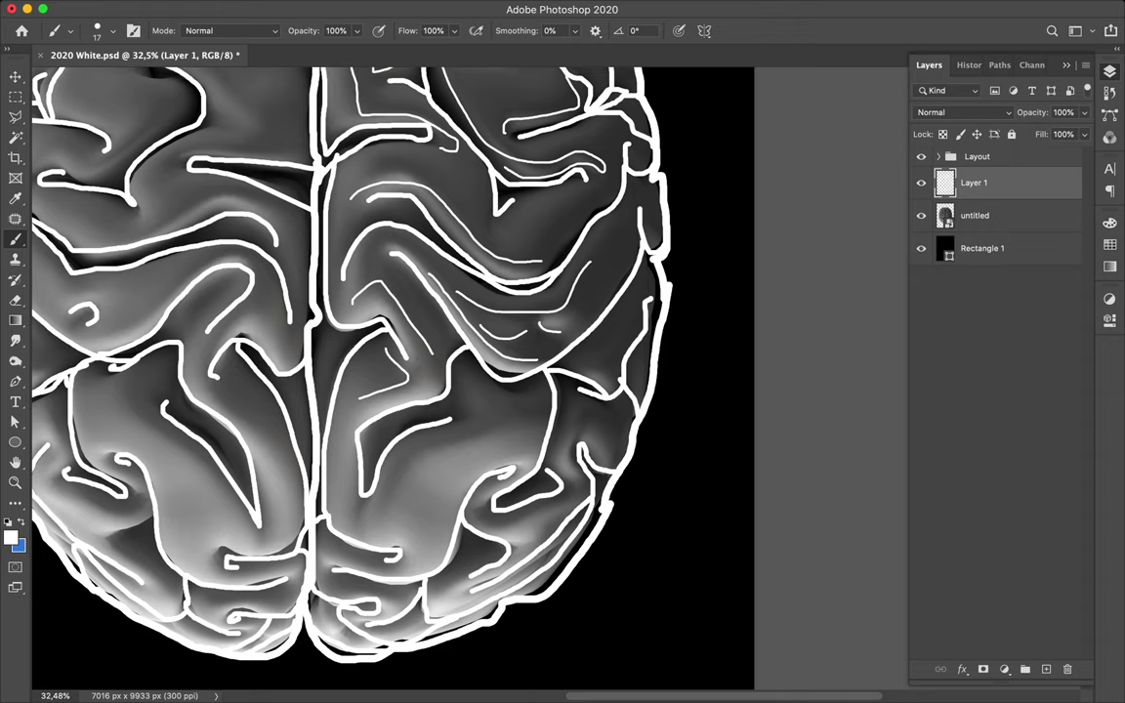
pyautogui.moveTo(361, 498)
pyautogui.mouseDown()
pyautogui.moveTo(360, 515)
pyautogui.moveTo(531, 420)
pyautogui.mouseUp()
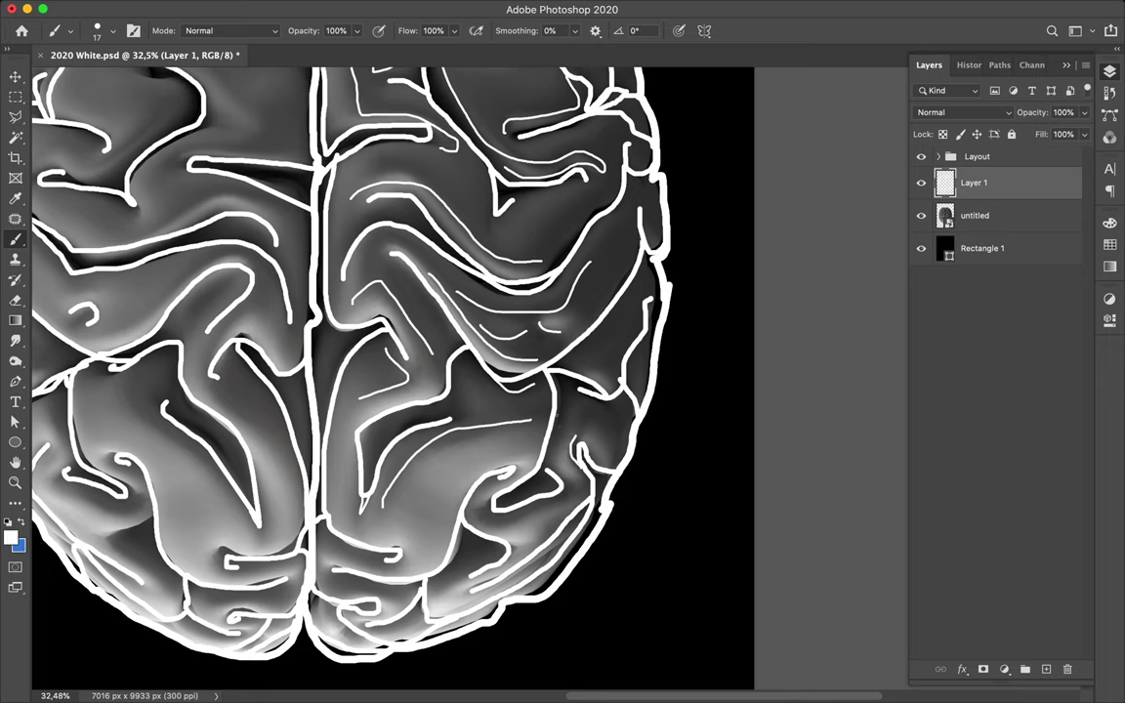
pyautogui.moveTo(541, 359)
pyautogui.mouseDown()
pyautogui.moveTo(559, 373)
pyautogui.moveTo(557, 421)
pyautogui.mouseUp()
pyautogui.moveTo(487, 498)
pyautogui.mouseDown()
pyautogui.moveTo(510, 485)
pyautogui.moveTo(482, 515)
pyautogui.mouseUp()
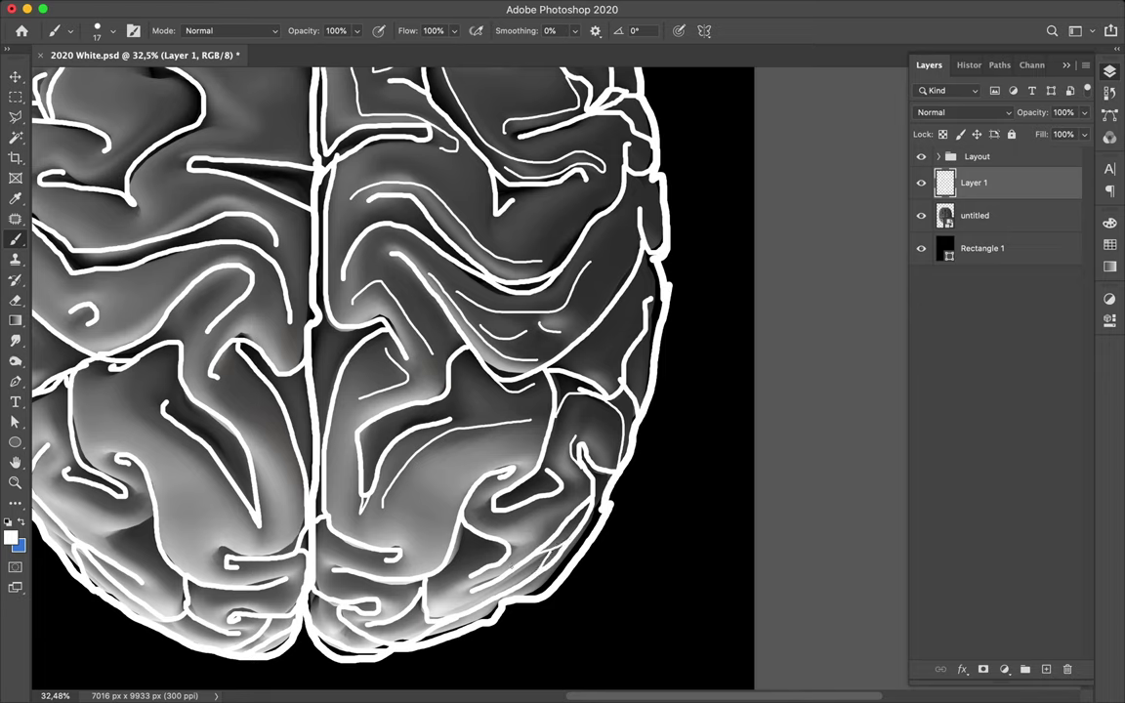
pyautogui.moveTo(439, 467)
pyautogui.mouseDown()
pyautogui.moveTo(514, 446)
pyautogui.moveTo(516, 432)
pyautogui.mouseUp()
pyautogui.scroll(-1, 342, 361)
pyautogui.scroll(-1, 341, 361)
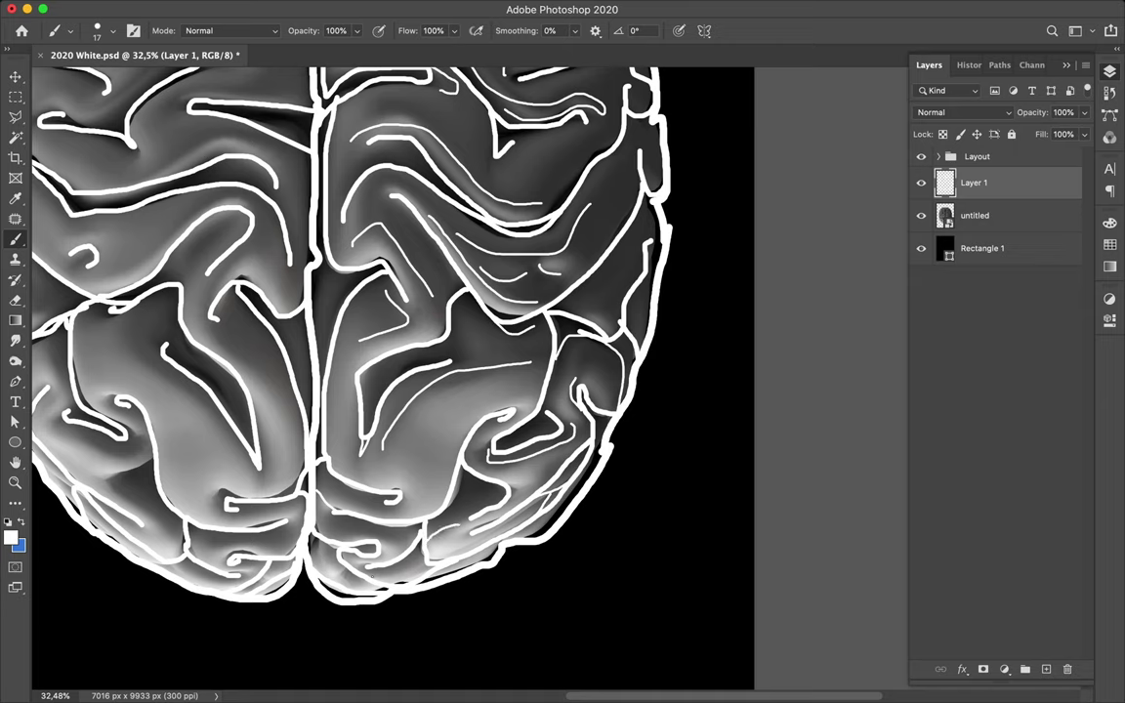
pyautogui.moveTo(336, 519); pyautogui.dragTo(380, 504)
# - Paint thin white fold lines through the lower left hemisphere and along its outer left edge
pyautogui.hscroll(-3, 390, 381)
pyautogui.scroll(1, 391, 381)
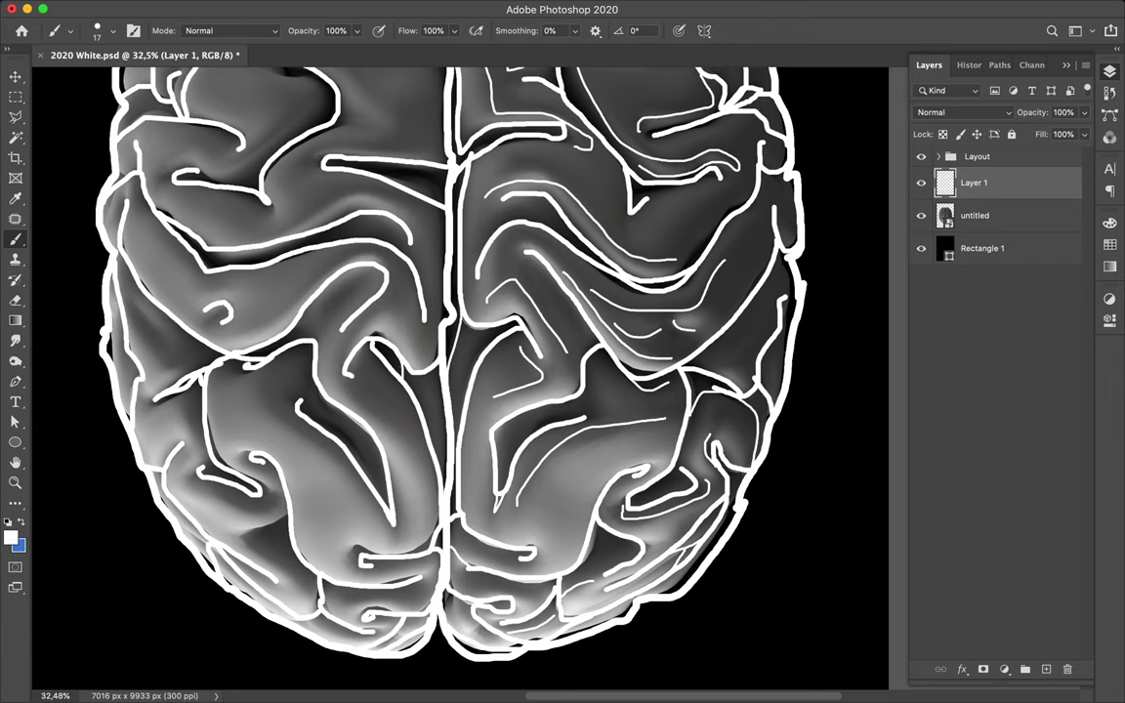
pyautogui.moveTo(326, 416); pyautogui.dragTo(367, 469)
pyautogui.moveTo(270, 377); pyautogui.dragTo(360, 496)
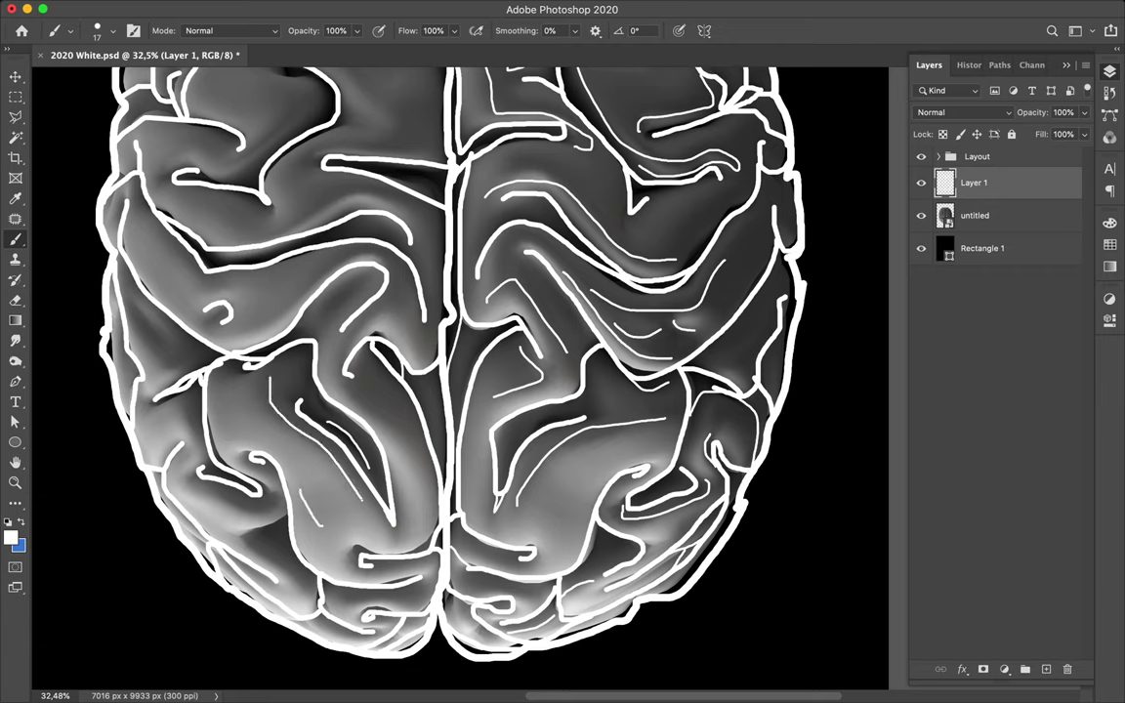
pyautogui.moveTo(299, 490)
pyautogui.mouseDown()
pyautogui.moveTo(314, 520)
pyautogui.moveTo(307, 550)
pyautogui.moveTo(226, 488)
pyautogui.moveTo(250, 473)
pyautogui.mouseUp()
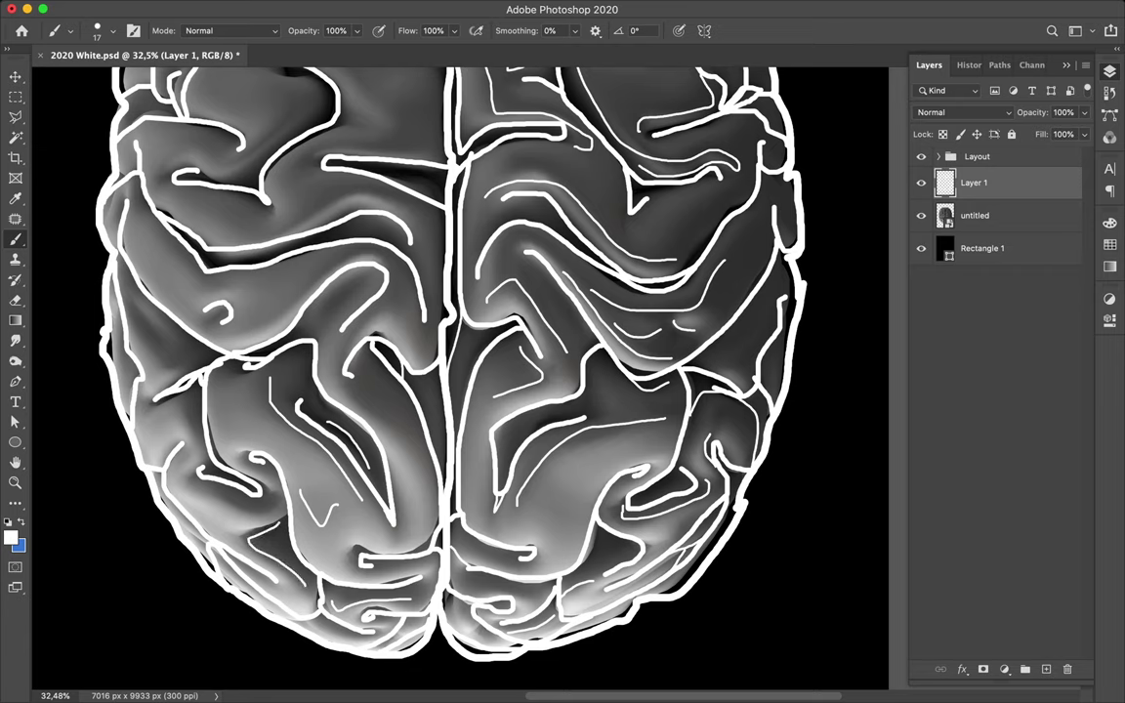
pyautogui.moveTo(196, 471); pyautogui.dragTo(223, 491)
pyautogui.moveTo(133, 307); pyautogui.dragTo(172, 342)
pyautogui.moveTo(129, 304); pyautogui.dragTo(171, 328)
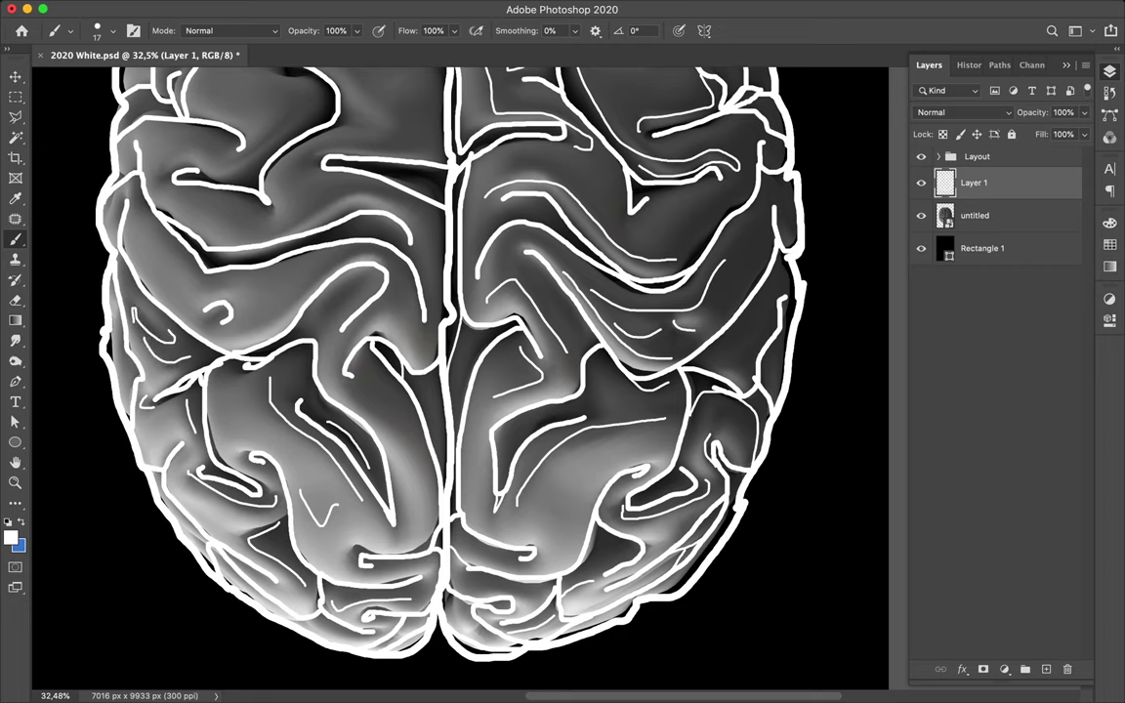
pyautogui.moveTo(323, 300); pyautogui.dragTo(375, 303)
# - Add short thin fold lines in the right hemisphere and a long curving line across the left
pyautogui.scroll(5, 459, 371)
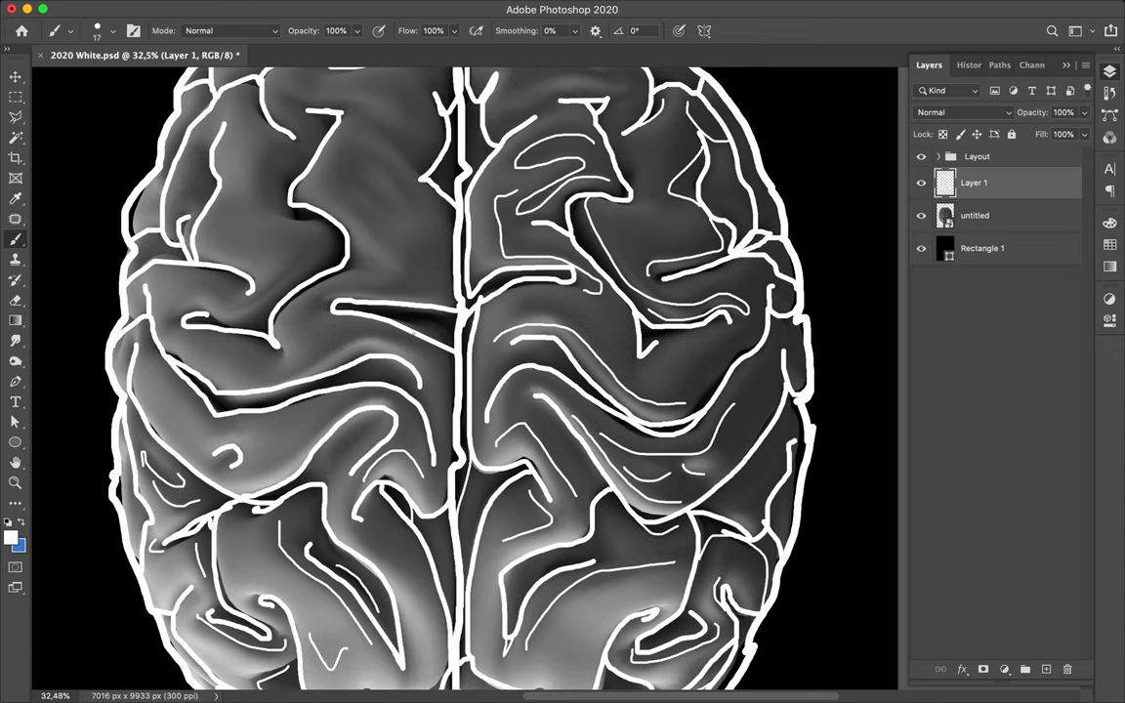
pyautogui.moveTo(519, 312); pyautogui.dragTo(565, 308)
pyautogui.moveTo(661, 370); pyautogui.dragTo(708, 343)
pyautogui.moveTo(406, 349); pyautogui.dragTo(311, 360)
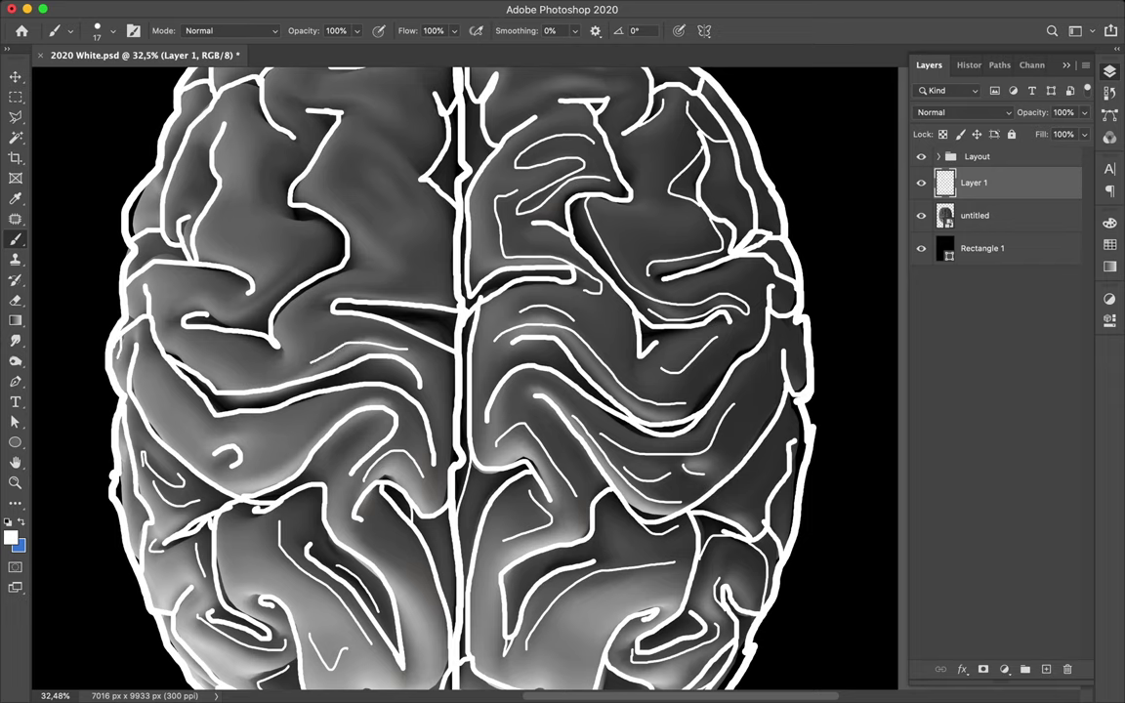
pyautogui.moveTo(172, 305)
pyautogui.mouseDown()
pyautogui.moveTo(279, 294)
pyautogui.moveTo(297, 154)
pyautogui.mouseUp()
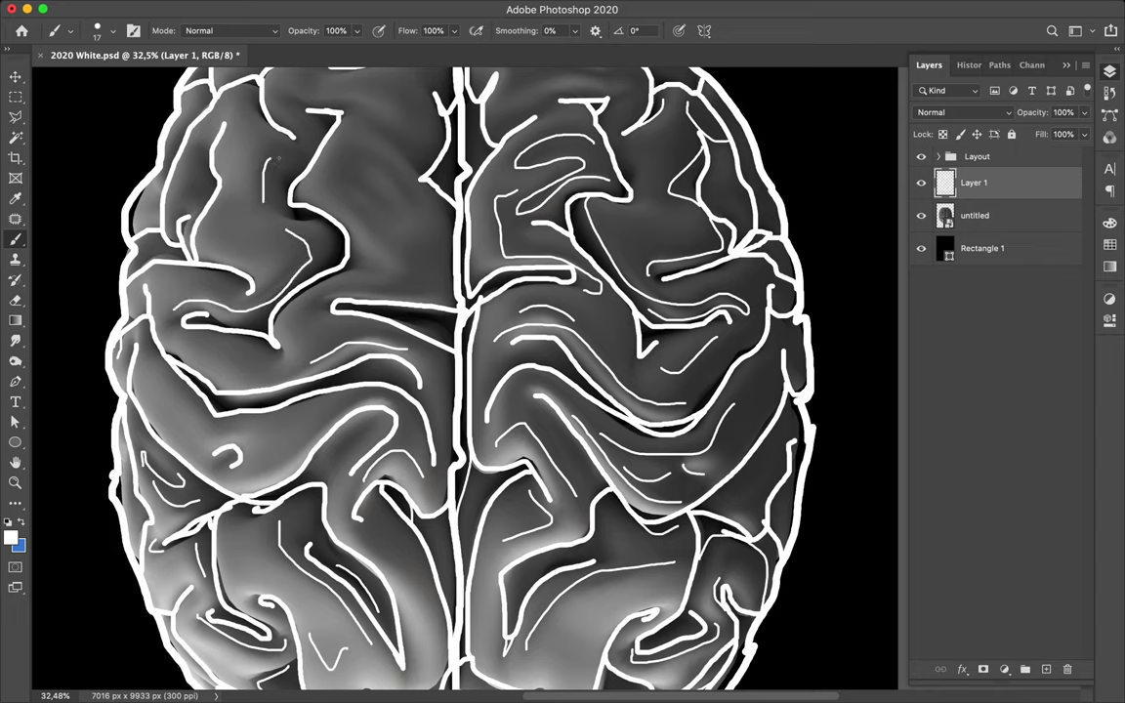
pyautogui.scroll(5, 463, 381)
# - Paint short thin white fold strokes over the upper folds, mostly in the left hemisphere
pyautogui.scroll(5, 463, 381)
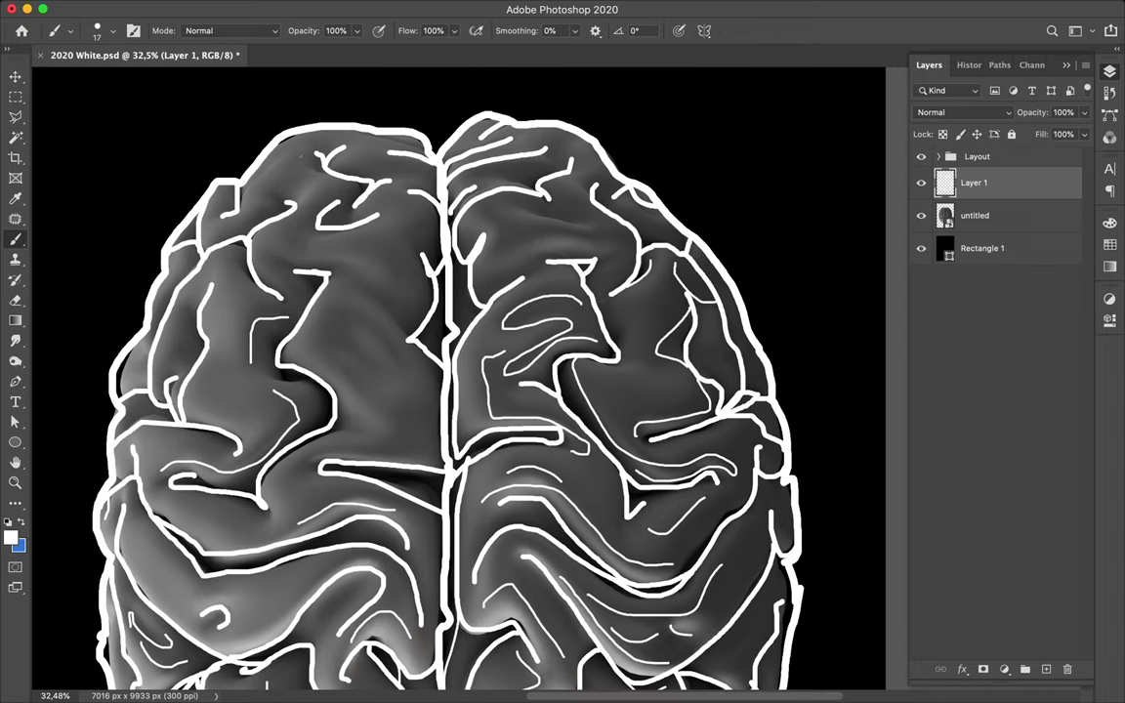
pyautogui.moveTo(532, 213); pyautogui.dragTo(563, 224)
pyautogui.moveTo(486, 178)
pyautogui.mouseDown()
pyautogui.moveTo(499, 195)
pyautogui.moveTo(495, 256)
pyautogui.moveTo(486, 214)
pyautogui.moveTo(551, 222)
pyautogui.mouseUp()
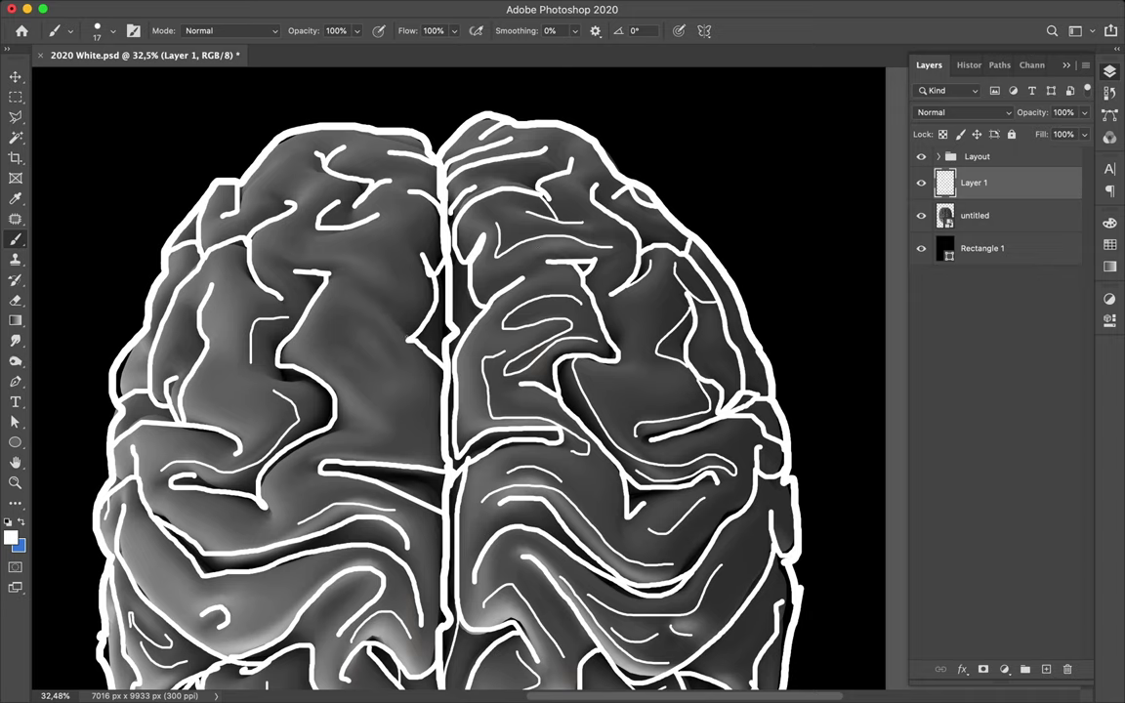
pyautogui.moveTo(396, 320)
pyautogui.mouseDown()
pyautogui.moveTo(360, 277)
pyautogui.moveTo(375, 283)
pyautogui.mouseUp()
pyautogui.moveTo(355, 327)
pyautogui.mouseDown()
pyautogui.moveTo(306, 295)
pyautogui.moveTo(318, 342)
pyautogui.moveTo(389, 410)
pyautogui.moveTo(275, 408)
pyautogui.moveTo(248, 432)
pyautogui.moveTo(262, 478)
pyautogui.mouseUp()
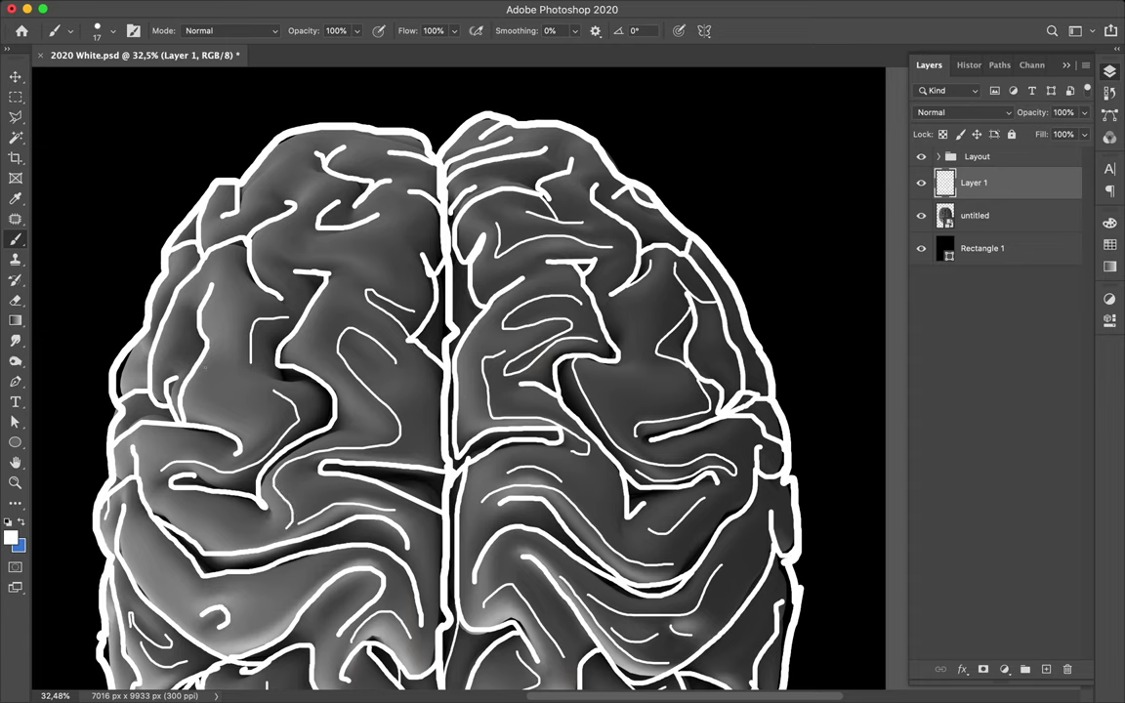
pyautogui.moveTo(168, 275); pyautogui.dragTo(164, 322)
pyautogui.moveTo(221, 235); pyautogui.dragTo(244, 217)
pyautogui.moveTo(217, 172); pyautogui.dragTo(268, 137)
pyautogui.moveTo(399, 178); pyautogui.dragTo(415, 180)
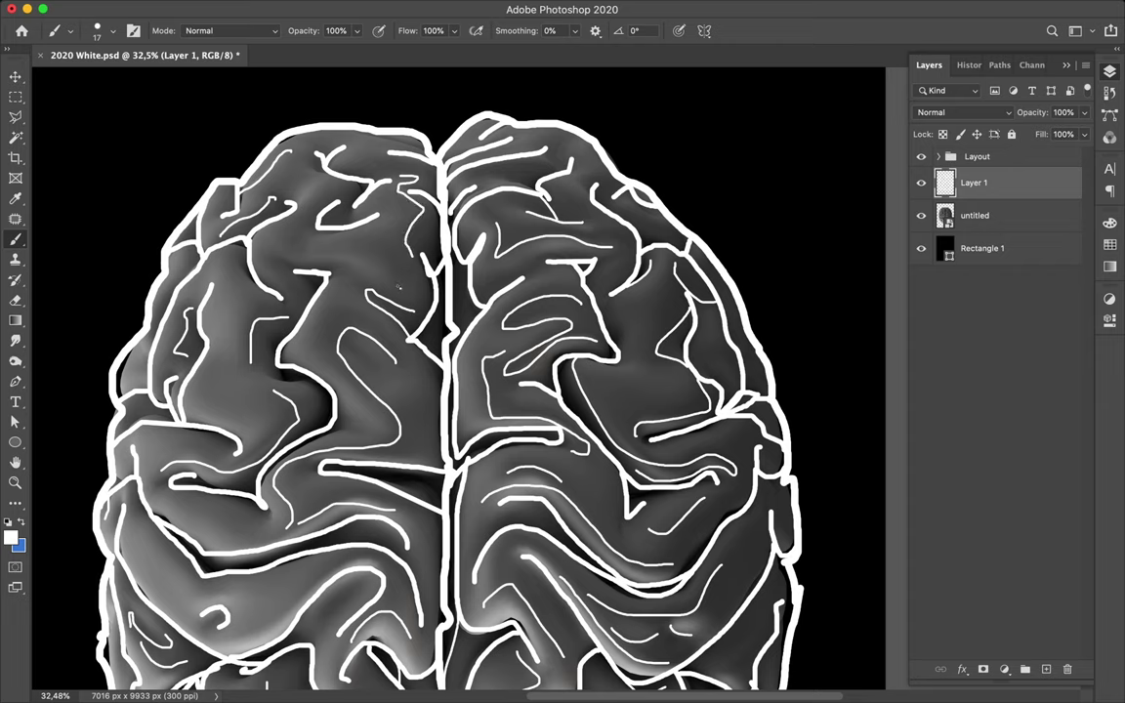
pyautogui.moveTo(314, 261)
pyautogui.mouseDown()
pyautogui.moveTo(277, 264)
pyautogui.moveTo(285, 295)
pyautogui.mouseUp()
# - Add a short curved fold line on the left hemisphere
pyautogui.scroll(-2, 556, 364)
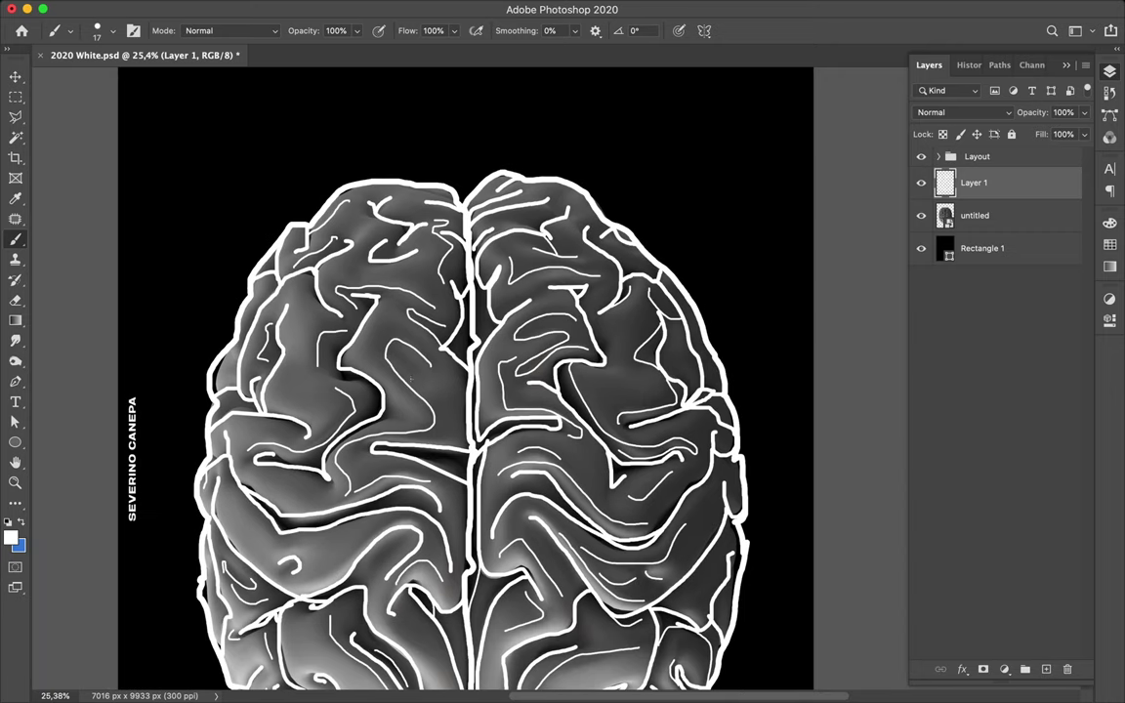
pyautogui.moveTo(409, 372); pyautogui.dragTo(397, 355)
pyautogui.scroll(-3, 465, 378)
# - Hide the shaded brain layer to check the white linework, then show it again
pyautogui.click(920, 214)
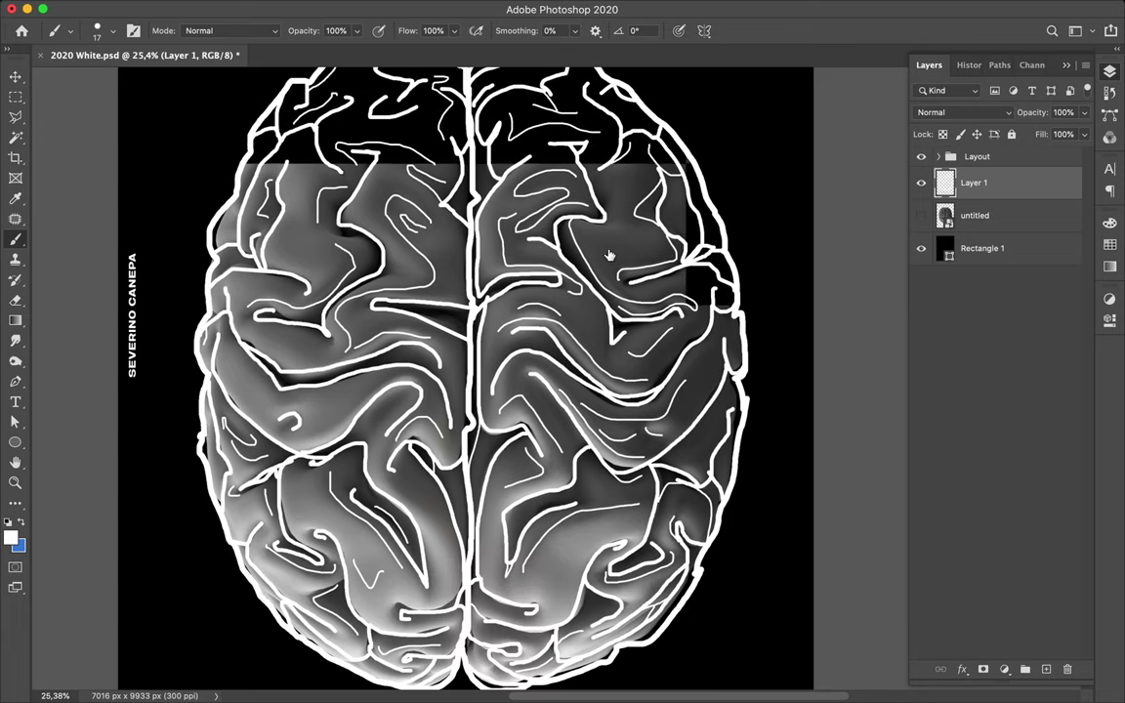
pyautogui.scroll(-2, 565, 315)
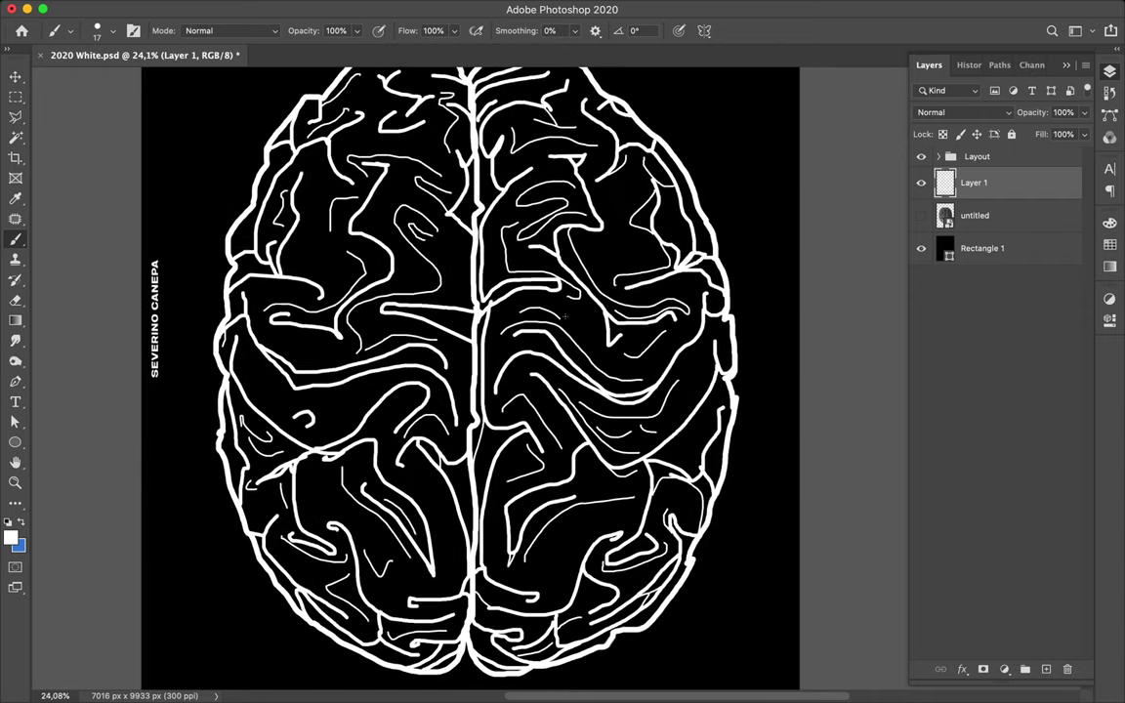
pyautogui.scroll(-1, 564, 315)
pyautogui.scroll(-2, 565, 316)
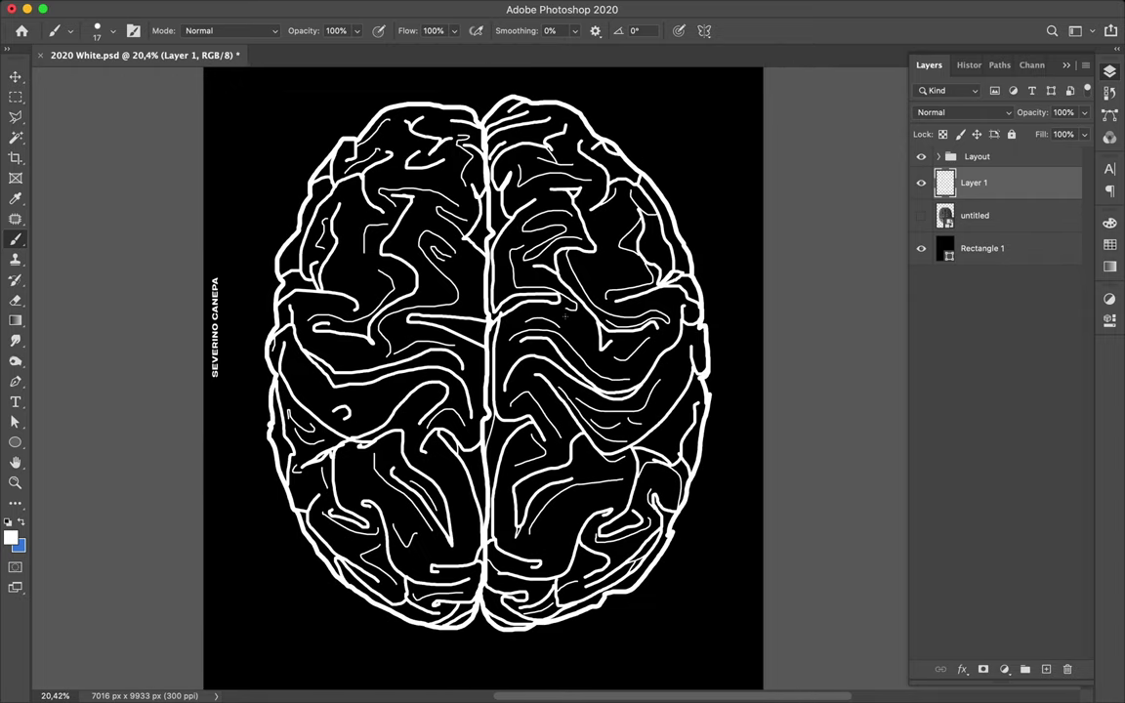
pyautogui.click(921, 216)
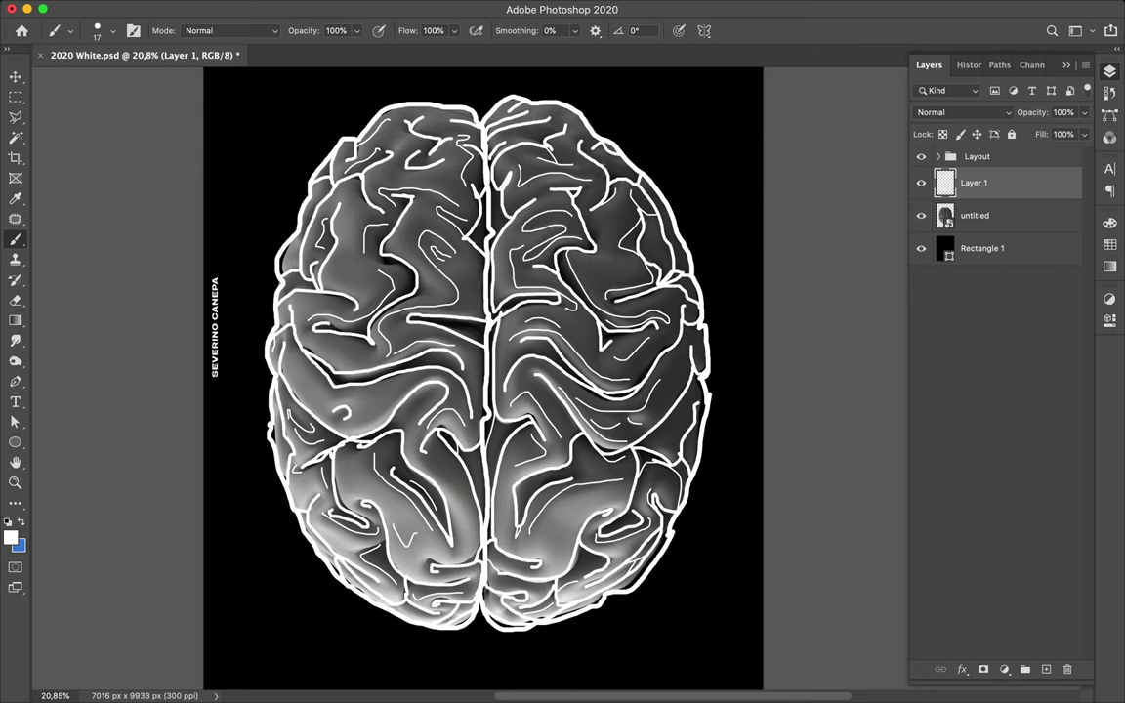
pyautogui.scroll(6, 552, 381)
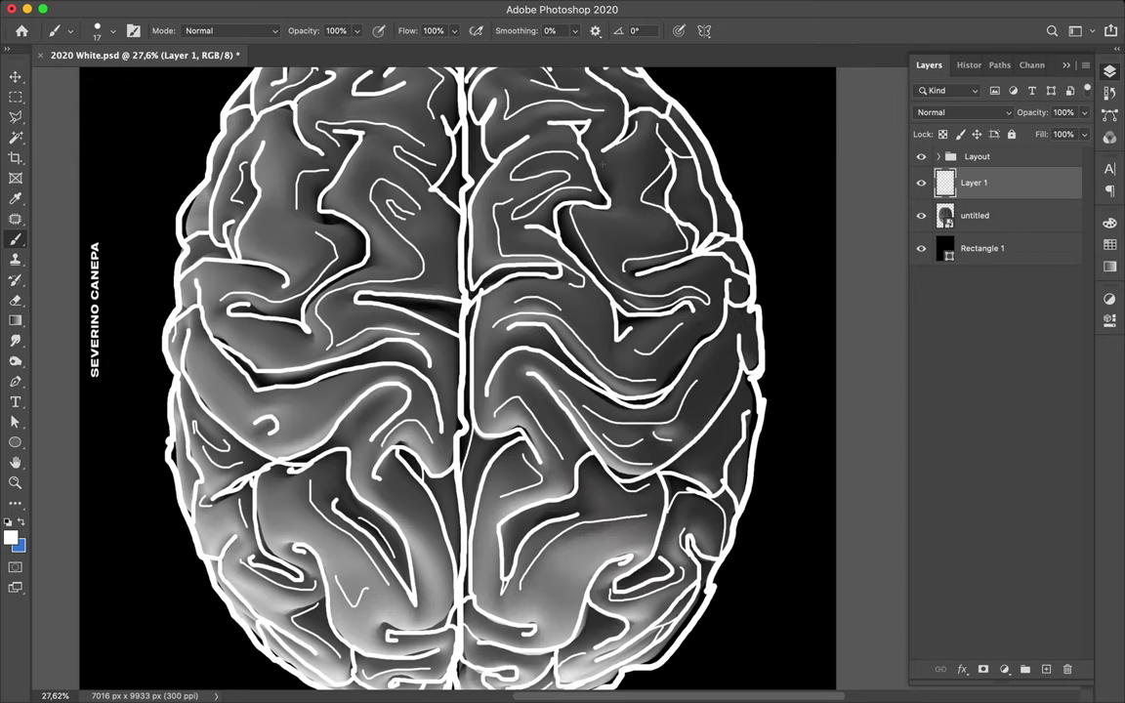
# - Enlarge the brush to about 68 px
pyautogui.click(101, 29)
pyautogui.moveTo(97, 80); pyautogui.dragTo(132, 80)
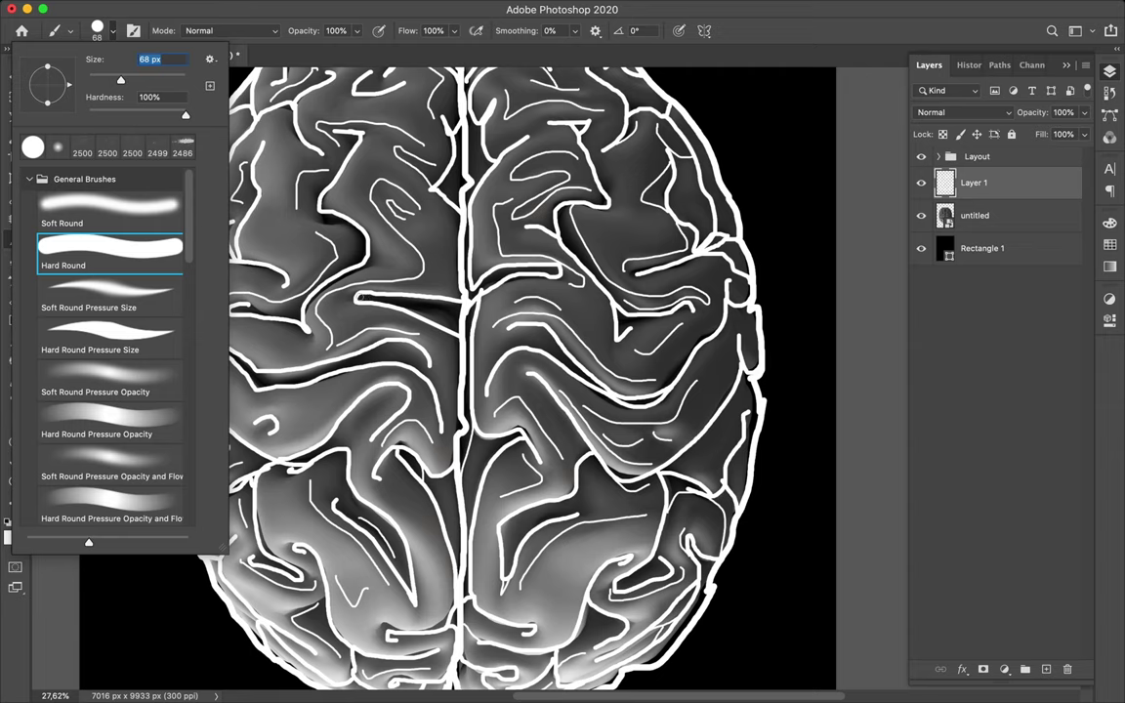
pyautogui.press('Return')
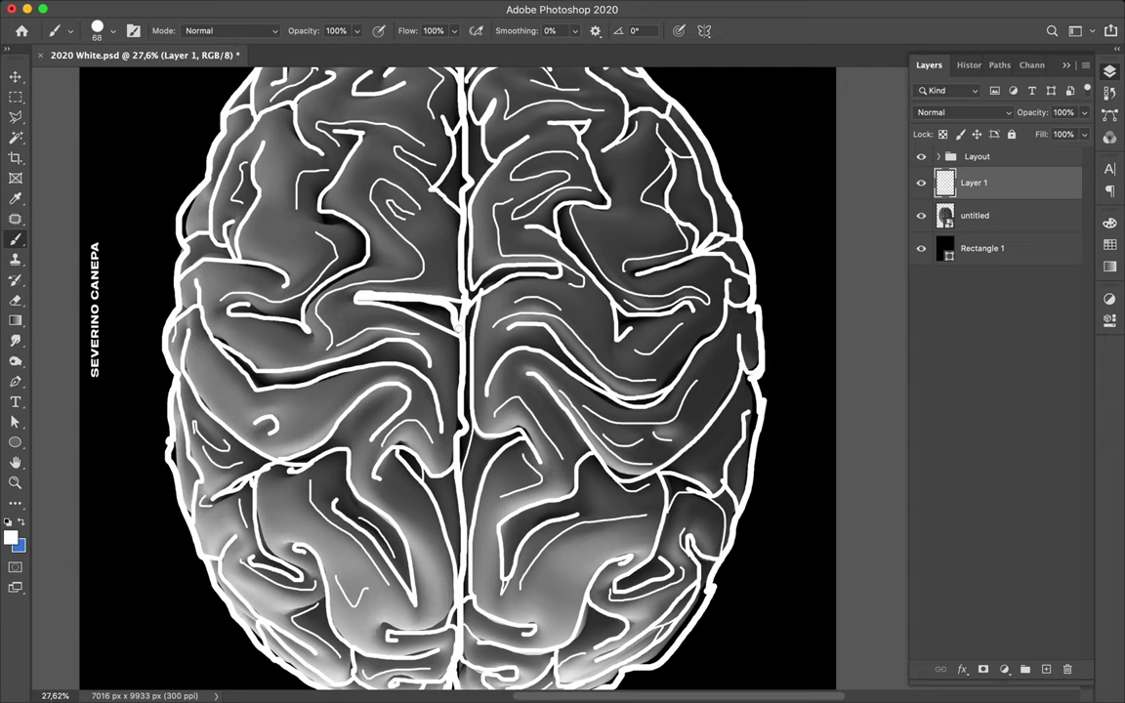
# - Fill fissures left of centre, upper-left, left side, right side and lower-left with thick white
pyautogui.moveTo(459, 308); pyautogui.dragTo(356, 295)
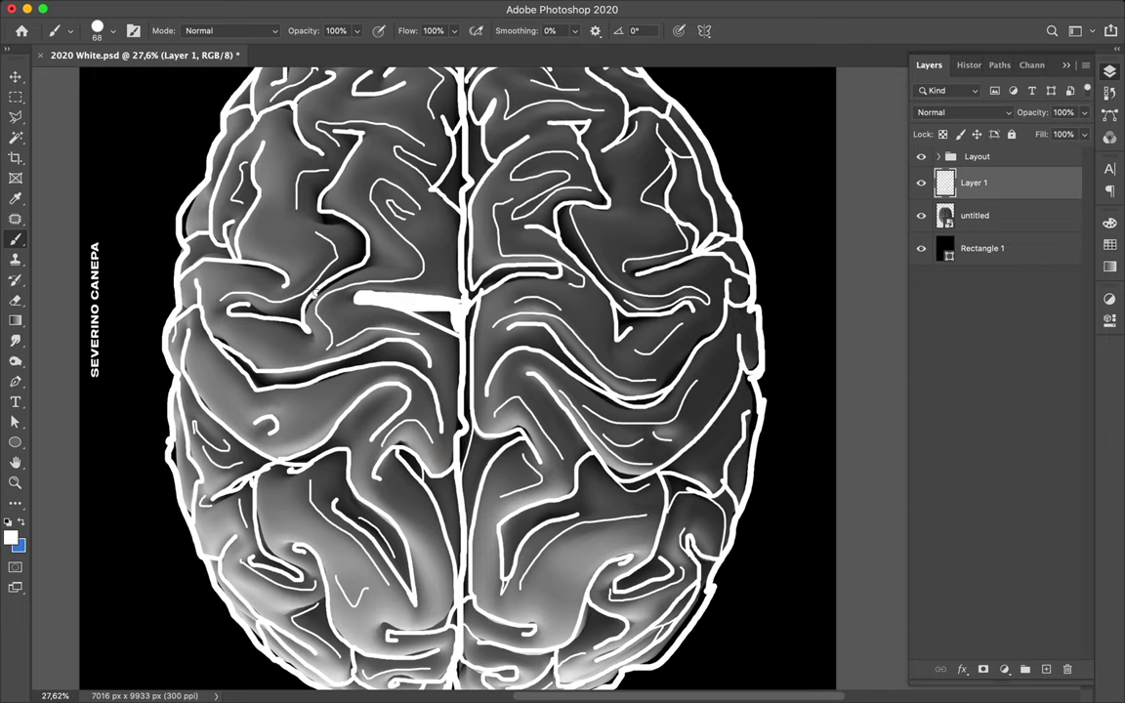
pyautogui.moveTo(337, 235)
pyautogui.mouseDown()
pyautogui.moveTo(301, 199)
pyautogui.moveTo(326, 237)
pyautogui.mouseUp()
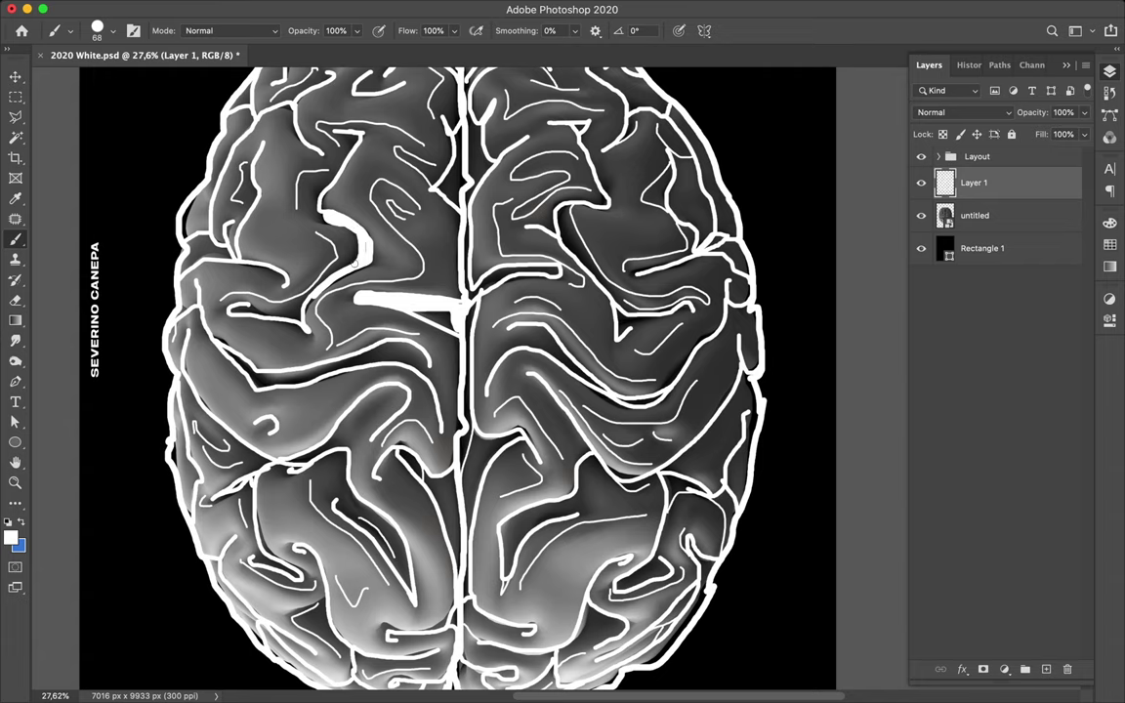
pyautogui.moveTo(356, 260); pyautogui.dragTo(360, 255)
pyautogui.moveTo(192, 305)
pyautogui.mouseDown()
pyautogui.moveTo(251, 374)
pyautogui.moveTo(374, 353)
pyautogui.mouseUp()
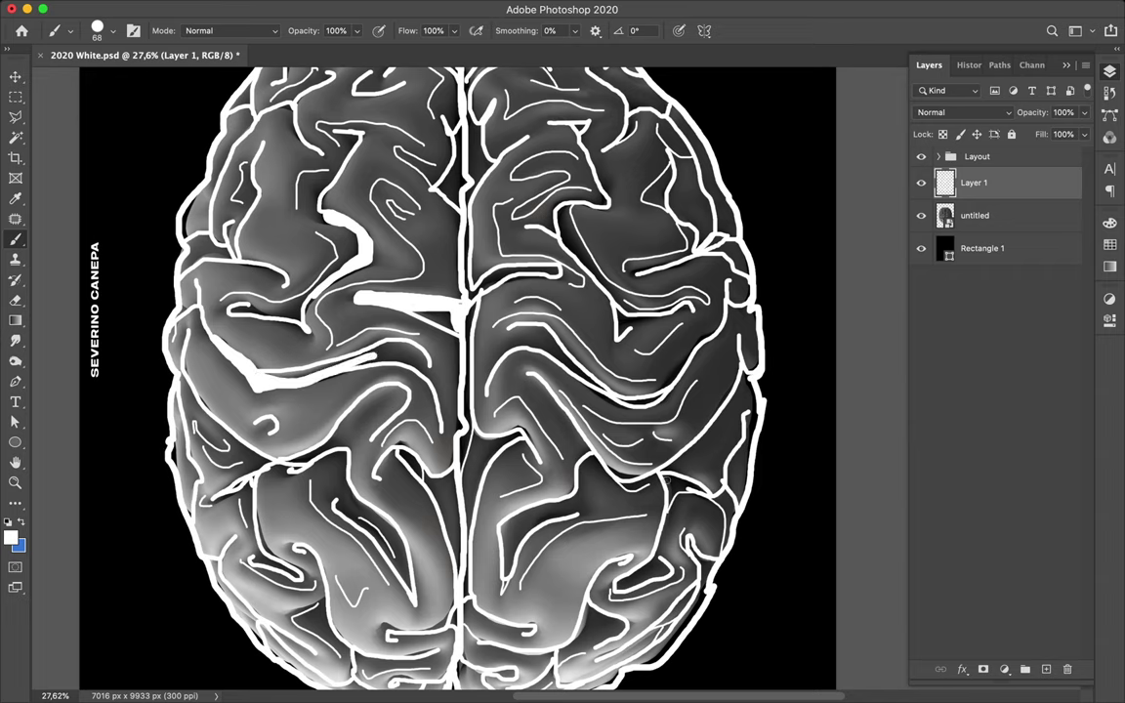
pyautogui.moveTo(670, 478); pyautogui.dragTo(691, 488)
pyautogui.moveTo(661, 527); pyautogui.dragTo(663, 480)
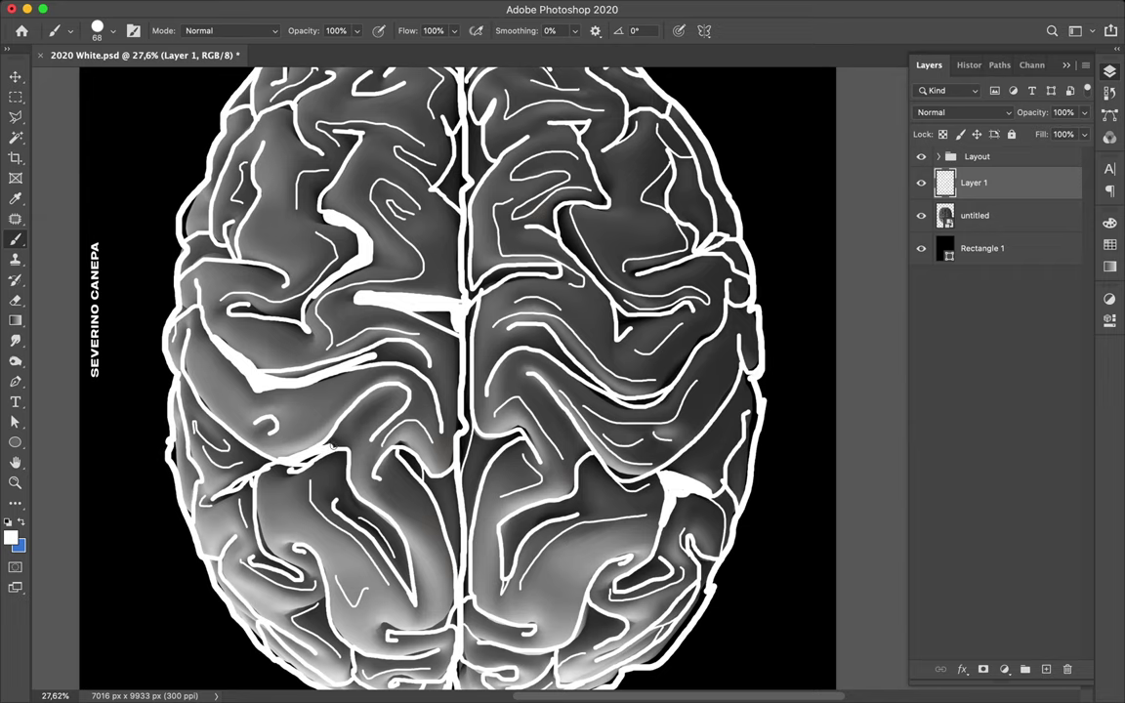
pyautogui.moveTo(337, 446); pyautogui.dragTo(288, 466)
# - Fill lower-left, lower-right and upper-right folds and a band right of the midline with thick white
pyautogui.scroll(-5, 301, 467)
pyautogui.scroll(-1, 301, 466)
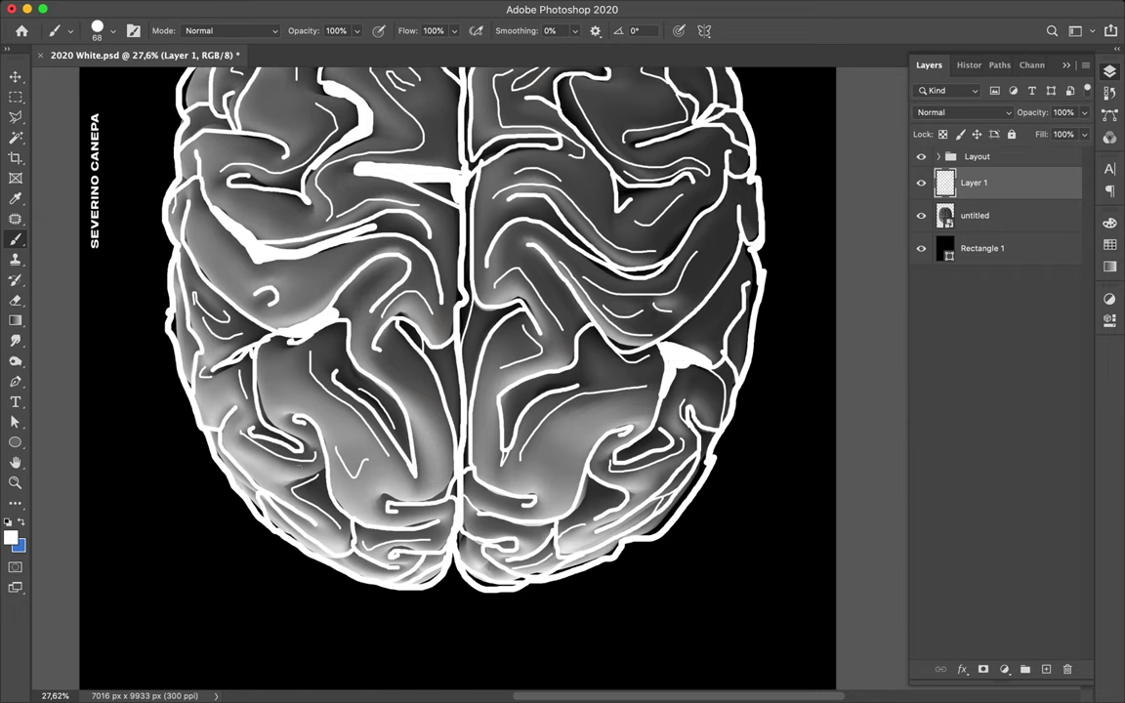
pyautogui.moveTo(325, 471); pyautogui.dragTo(295, 483)
pyautogui.moveTo(528, 431); pyautogui.dragTo(561, 447)
pyautogui.scroll(5, 456, 375)
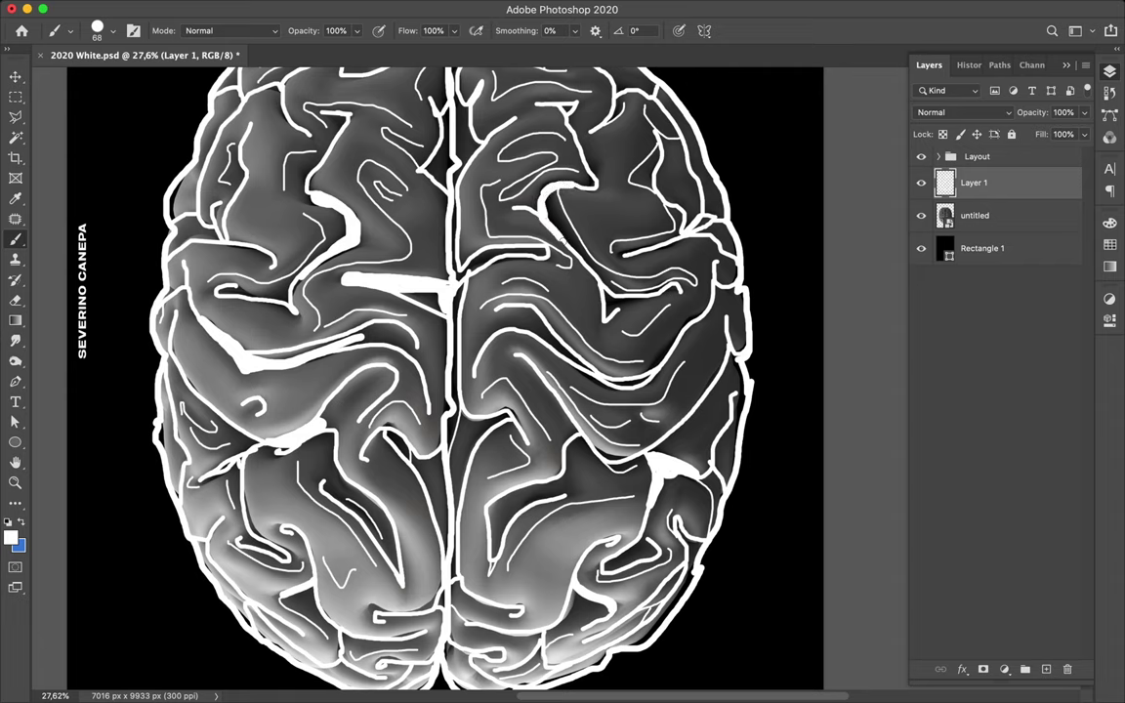
pyautogui.moveTo(592, 266)
pyautogui.mouseDown()
pyautogui.moveTo(556, 193)
pyautogui.moveTo(548, 210)
pyautogui.mouseUp()
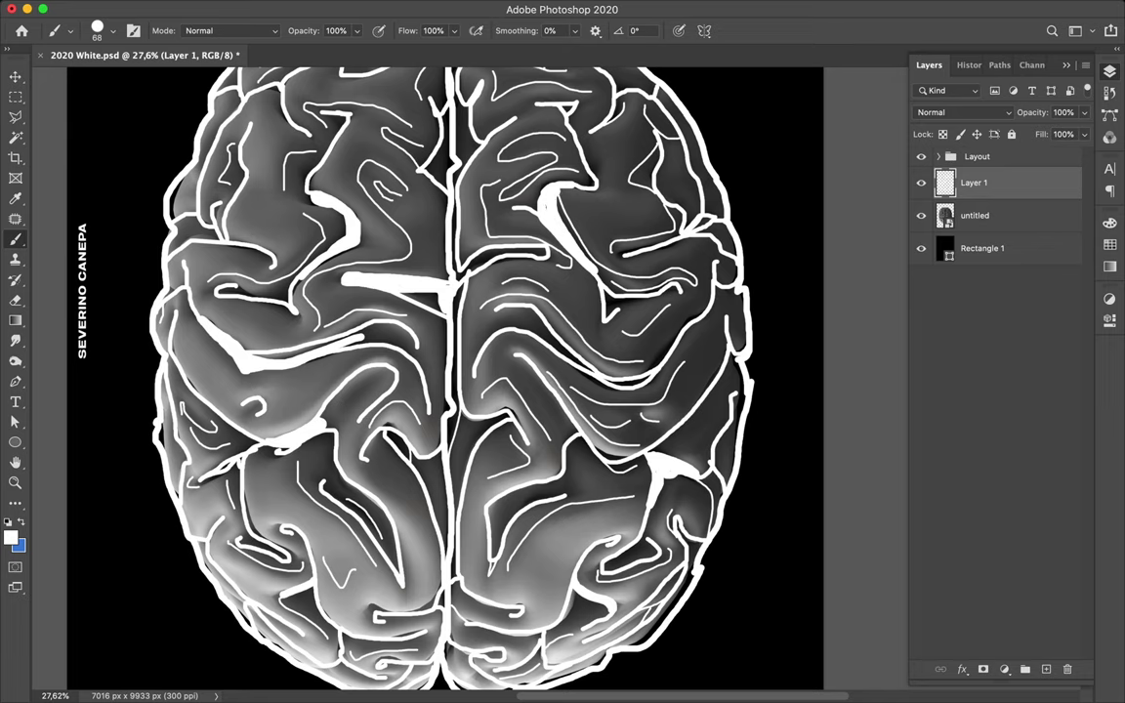
pyautogui.moveTo(458, 259)
pyautogui.mouseDown()
pyautogui.moveTo(537, 250)
pyautogui.moveTo(475, 264)
pyautogui.moveTo(452, 408)
pyautogui.mouseUp()
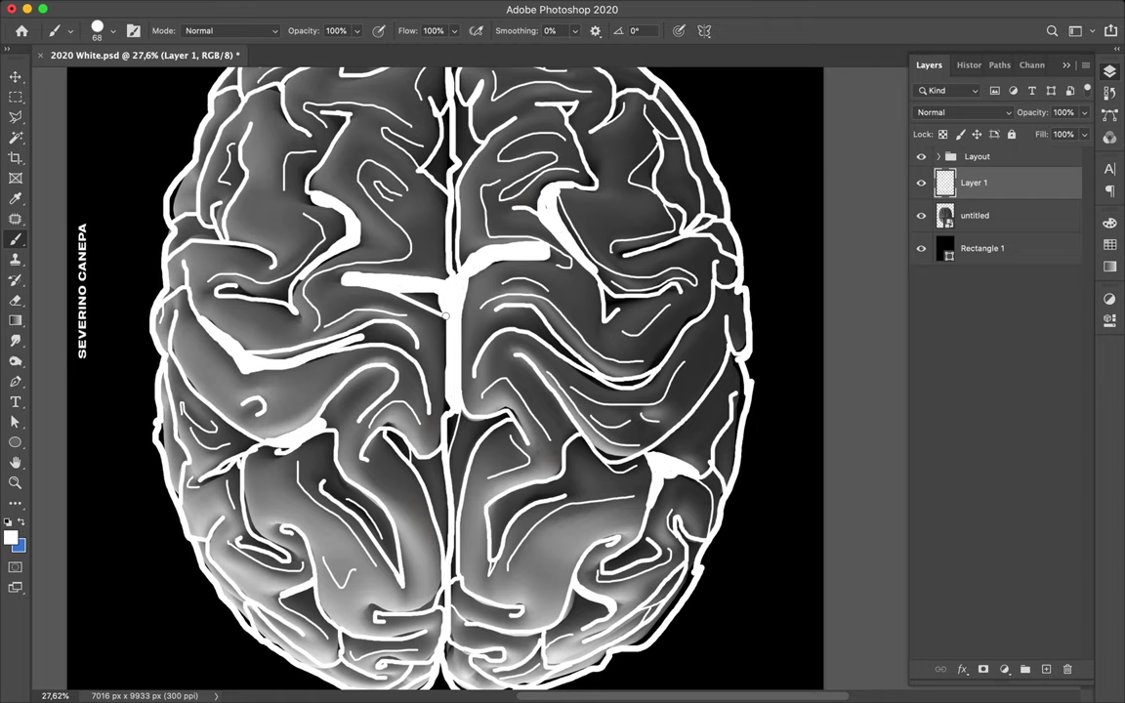
# - Widen the top of the central fissure with thick white and fill two upper-right folds
pyautogui.scroll(5, 445, 315)
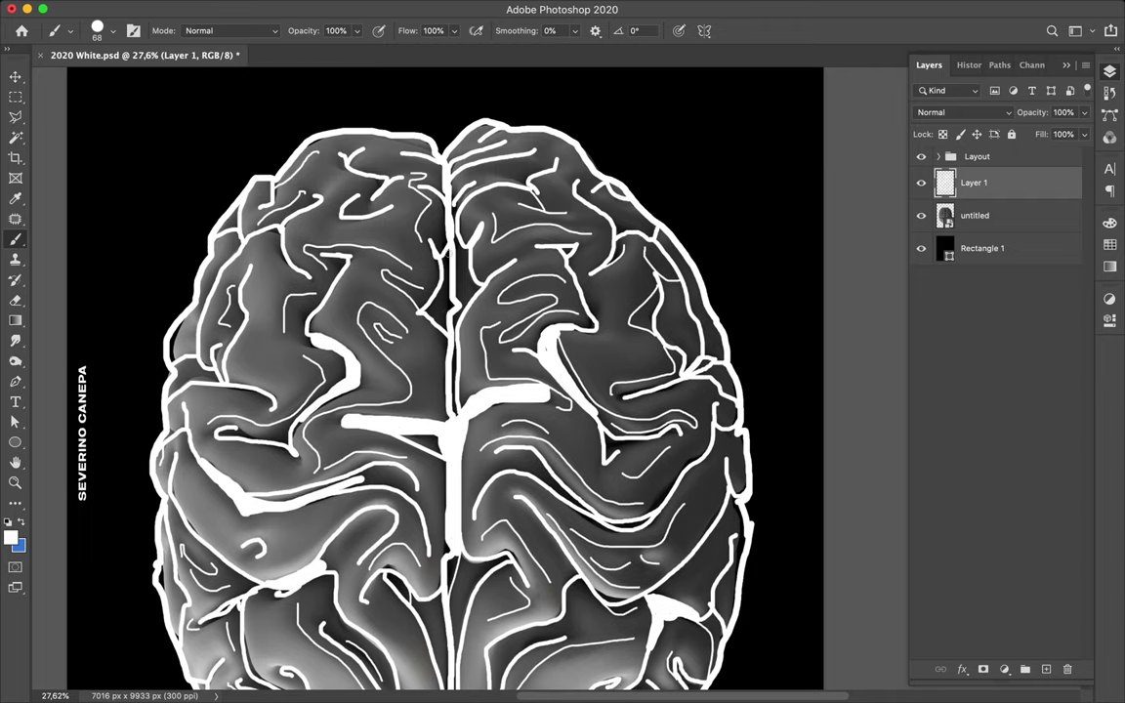
pyautogui.moveTo(403, 227); pyautogui.dragTo(389, 284)
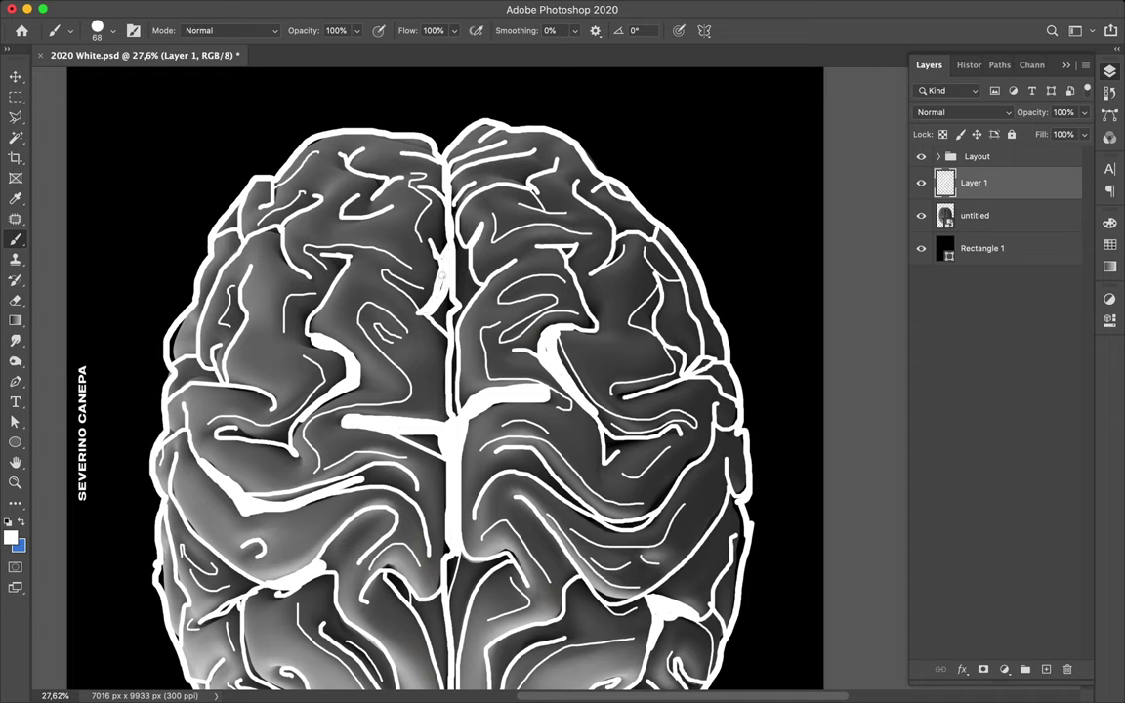
pyautogui.moveTo(441, 277)
pyautogui.mouseDown()
pyautogui.moveTo(458, 242)
pyautogui.moveTo(456, 418)
pyautogui.mouseUp()
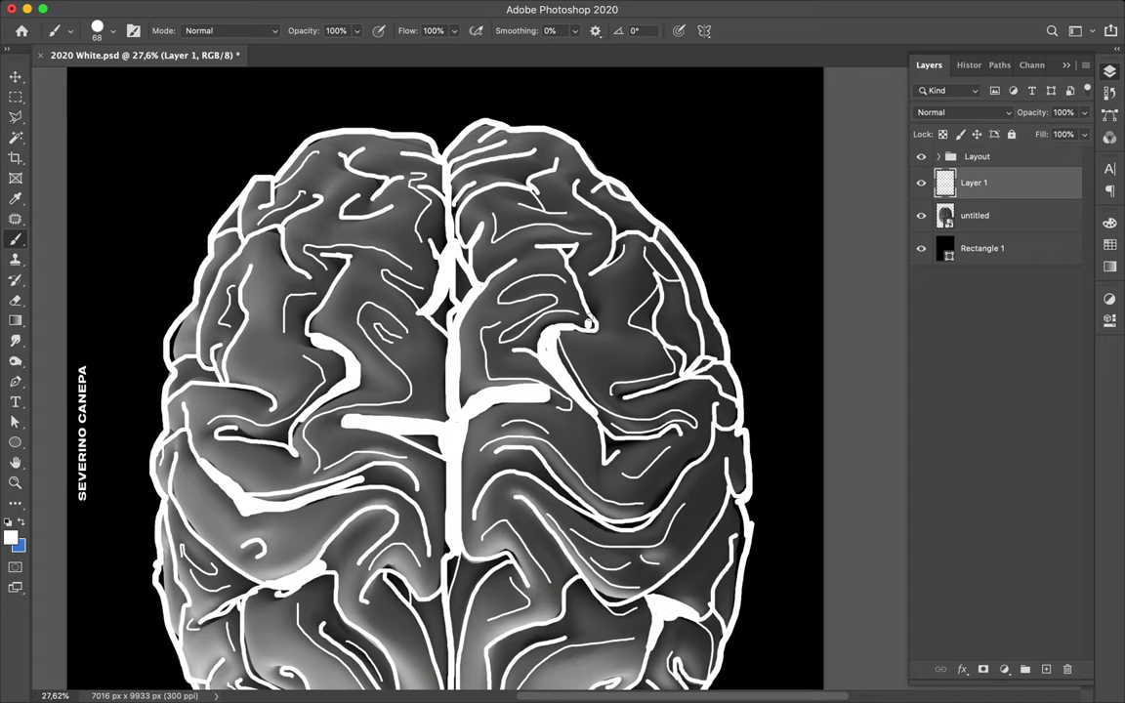
pyautogui.moveTo(592, 305); pyautogui.dragTo(593, 326)
pyautogui.moveTo(613, 223); pyautogui.dragTo(613, 260)
pyautogui.moveTo(455, 195); pyautogui.dragTo(452, 219)
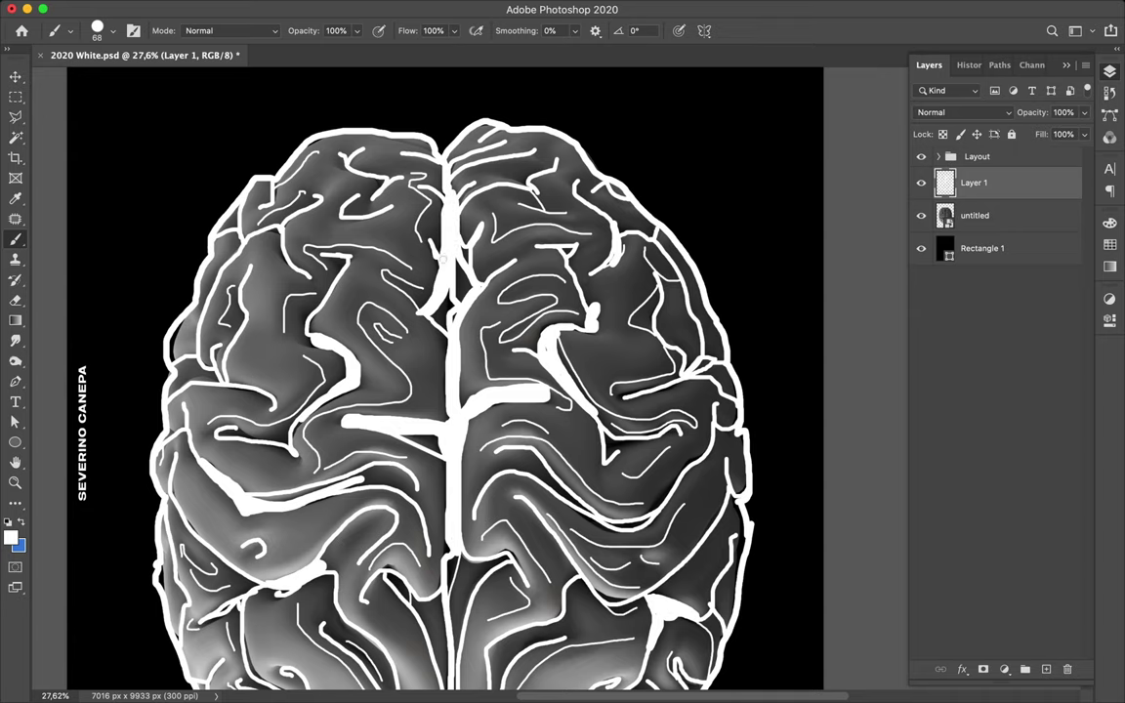
pyautogui.moveTo(445, 292)
pyautogui.mouseDown()
pyautogui.moveTo(449, 320)
pyautogui.moveTo(406, 273)
pyautogui.moveTo(415, 228)
pyautogui.moveTo(452, 316)
pyautogui.moveTo(467, 242)
pyautogui.mouseUp()
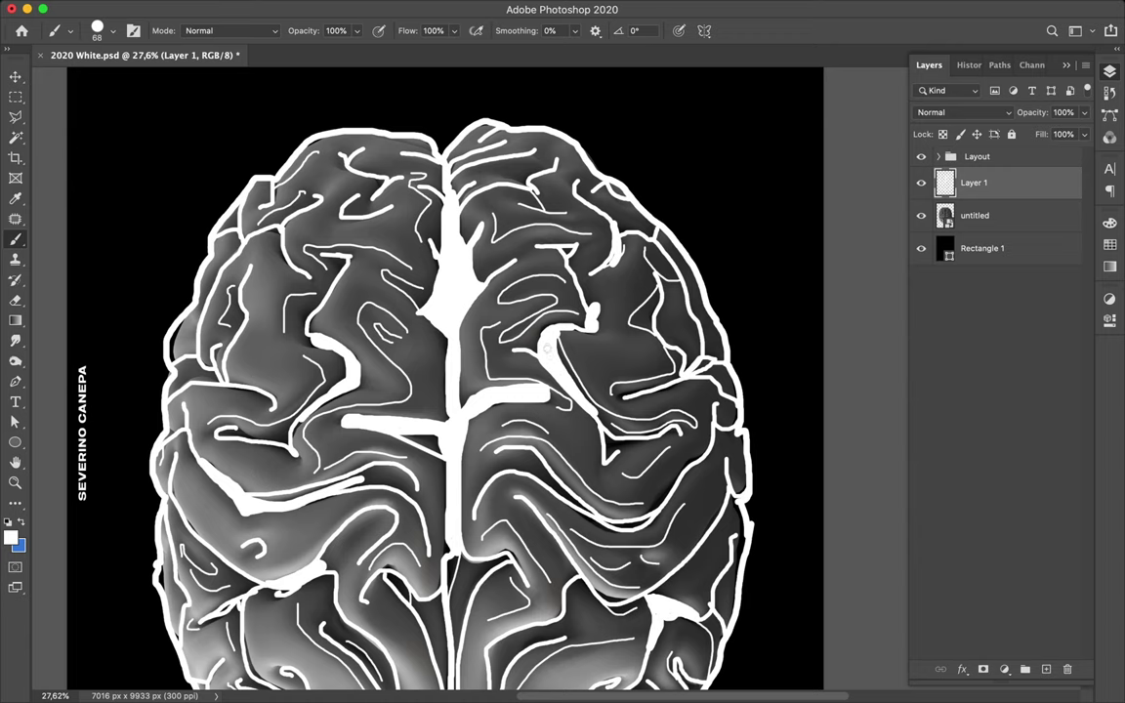
# - Add thick white fills to lower-left and lower-right folds and extend the midline fill downward
pyautogui.scroll(-5, 494, 317)
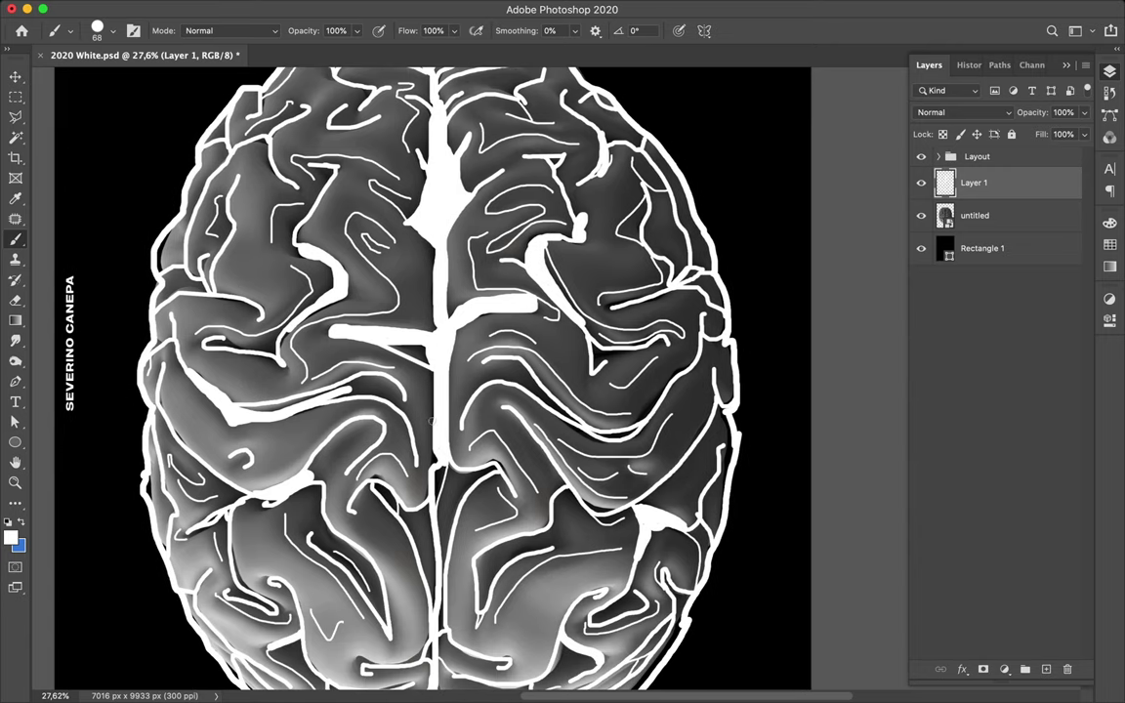
pyautogui.moveTo(341, 431)
pyautogui.mouseDown()
pyautogui.moveTo(353, 455)
pyautogui.moveTo(342, 438)
pyautogui.mouseUp()
pyautogui.moveTo(434, 459); pyautogui.dragTo(438, 496)
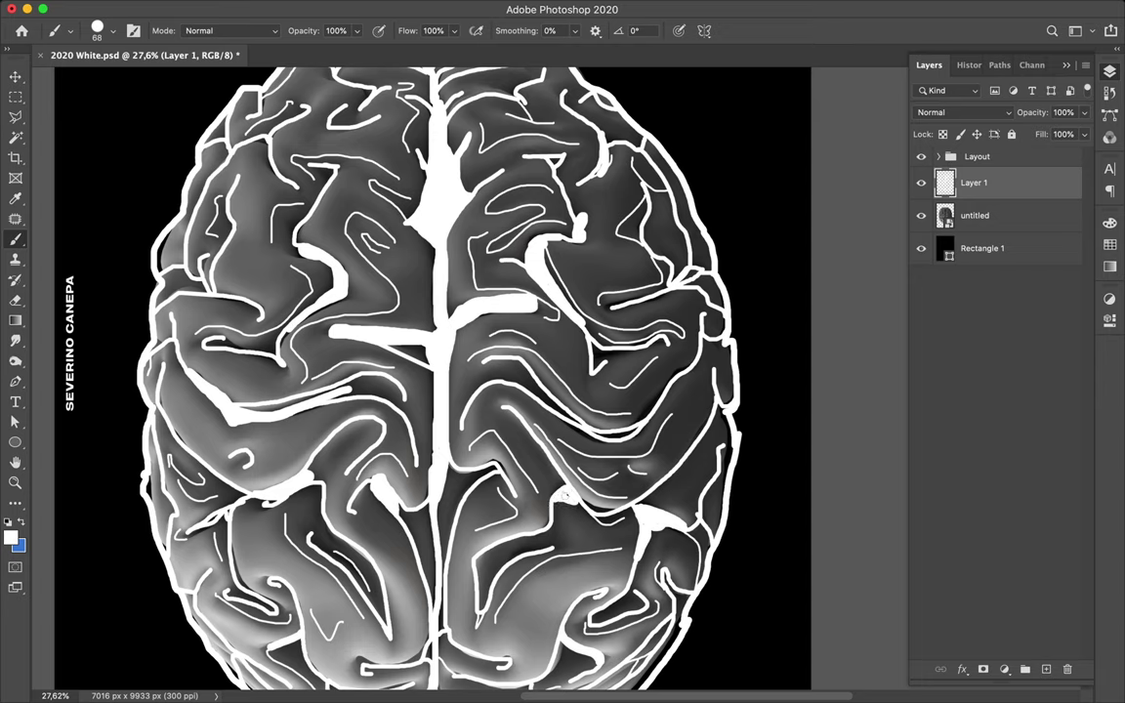
pyautogui.moveTo(565, 496)
pyautogui.mouseDown()
pyautogui.moveTo(636, 509)
pyautogui.moveTo(583, 509)
pyautogui.mouseUp()
pyautogui.scroll(-3, 578, 500)
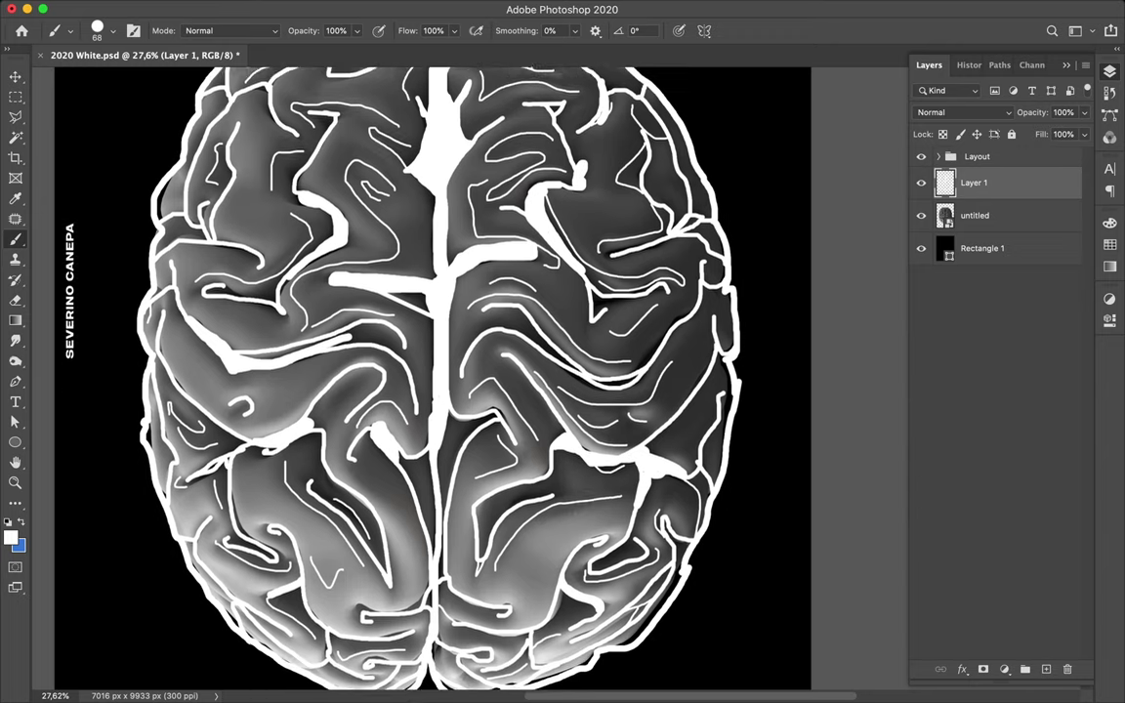
pyautogui.scroll(-5, 578, 500)
pyautogui.moveTo(493, 453); pyautogui.dragTo(483, 484)
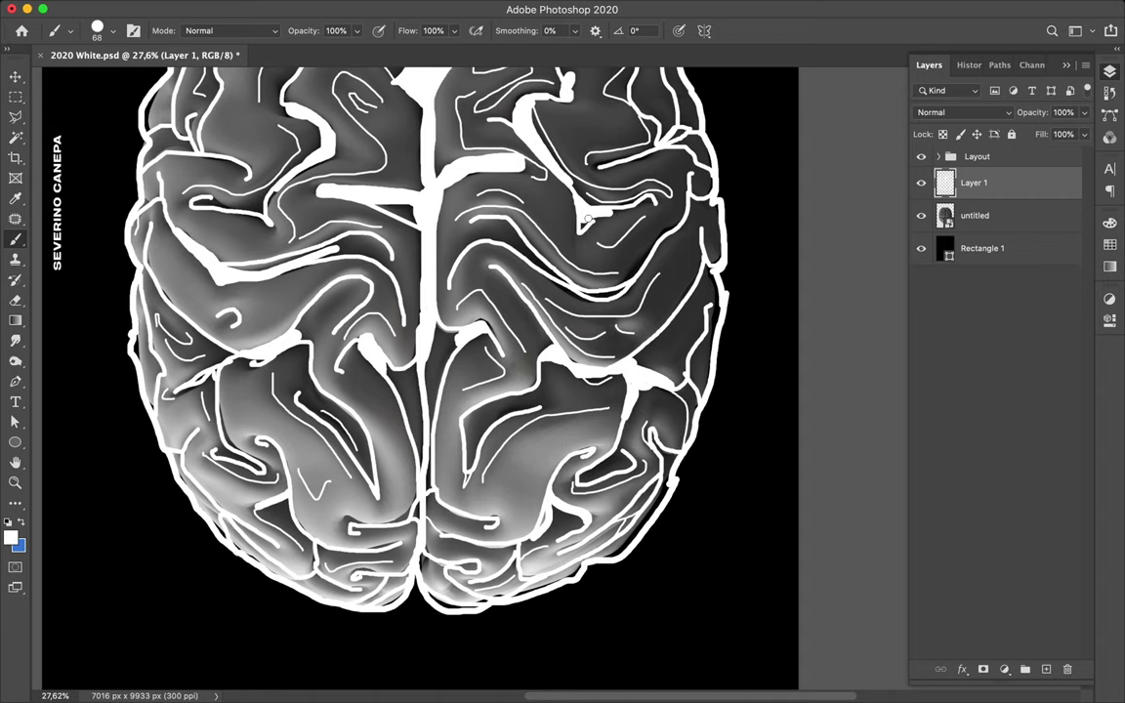
# - Check the brush options, then scroll the view to see the whole brain
pyautogui.scroll(-1, 591, 216)
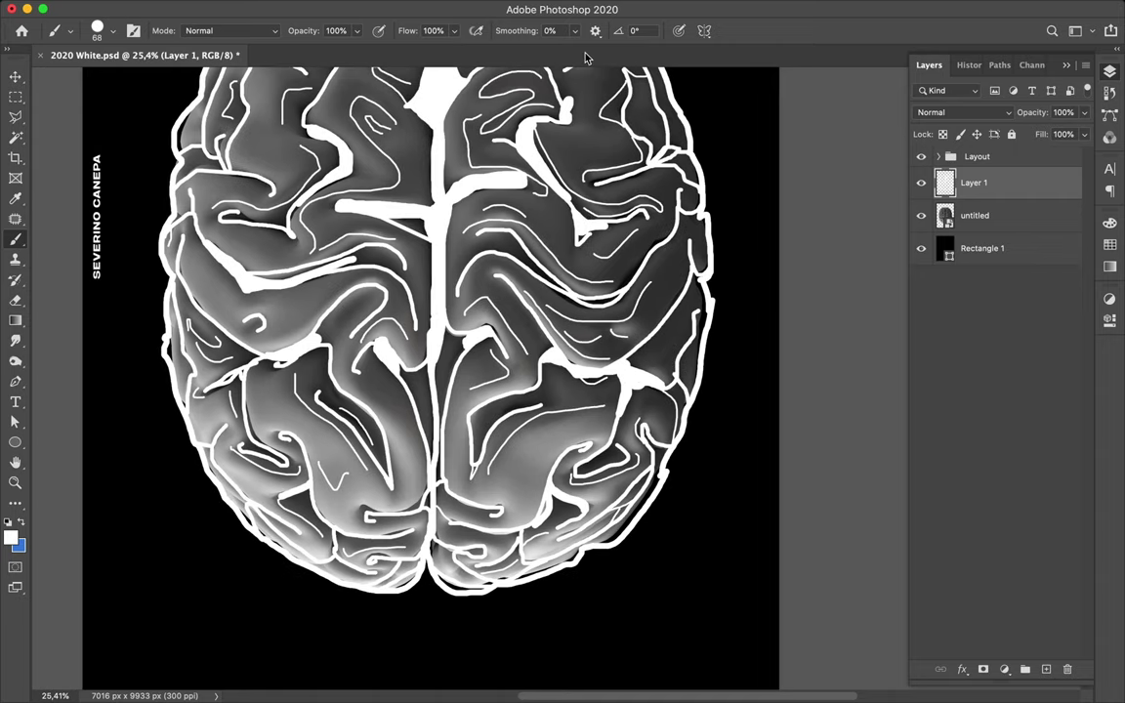
pyautogui.rightClick(596, 191)
pyautogui.press('Return')
pyautogui.scroll(-1, 508, 282)
pyautogui.scroll(1, 508, 282)
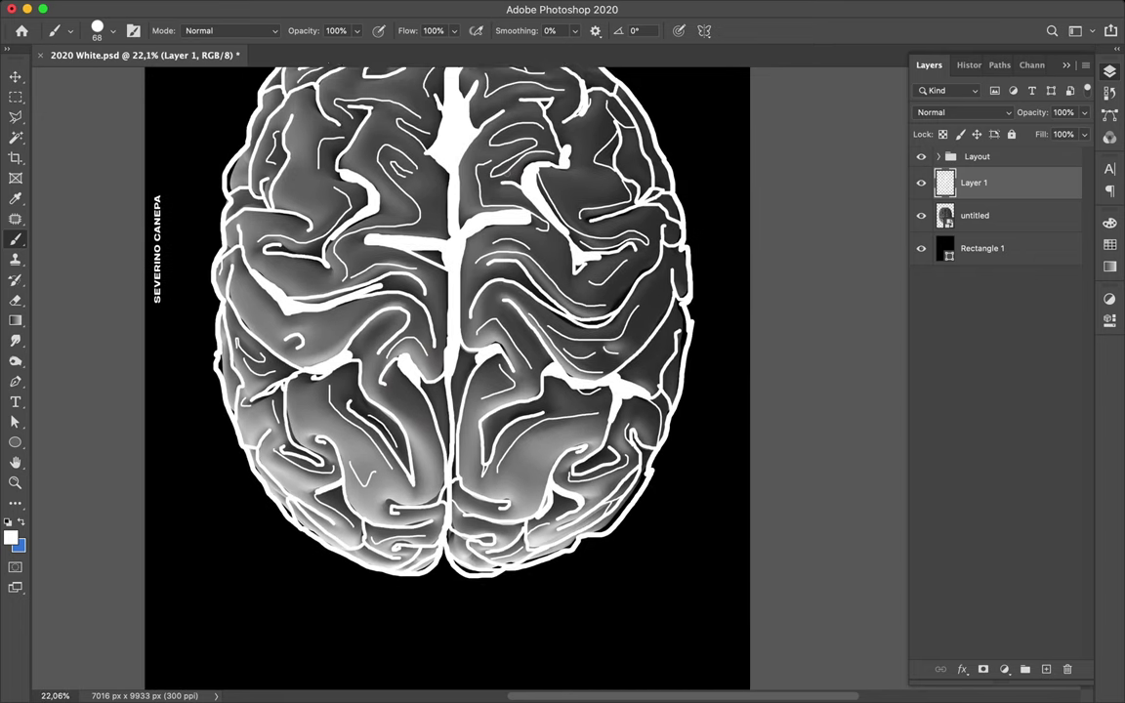
pyautogui.scroll(4, 507, 282)
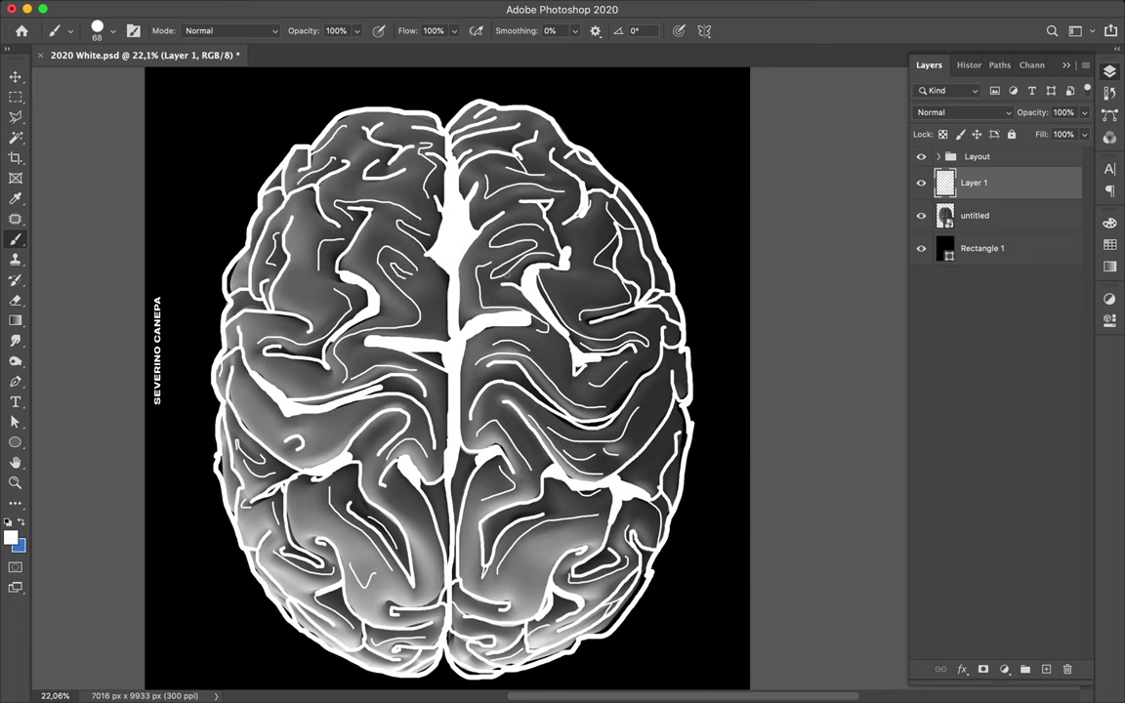
# - Toggle the shaded brain layer off and on to check the linework
pyautogui.click(923, 223)
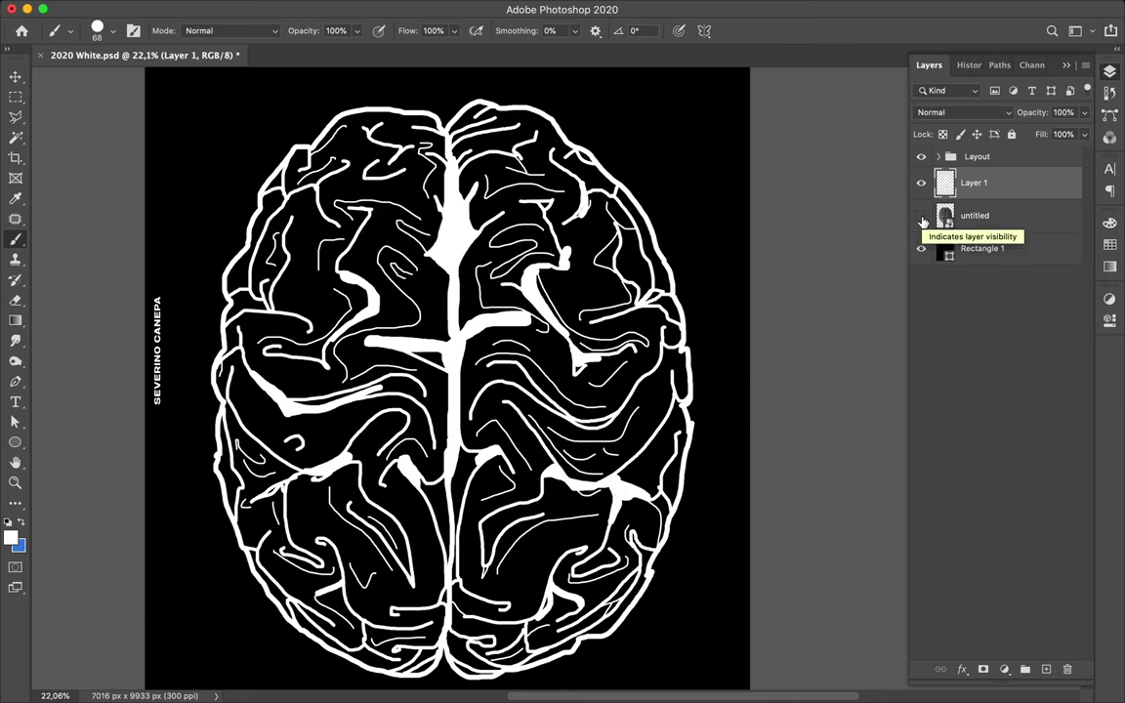
pyautogui.click(922, 218)
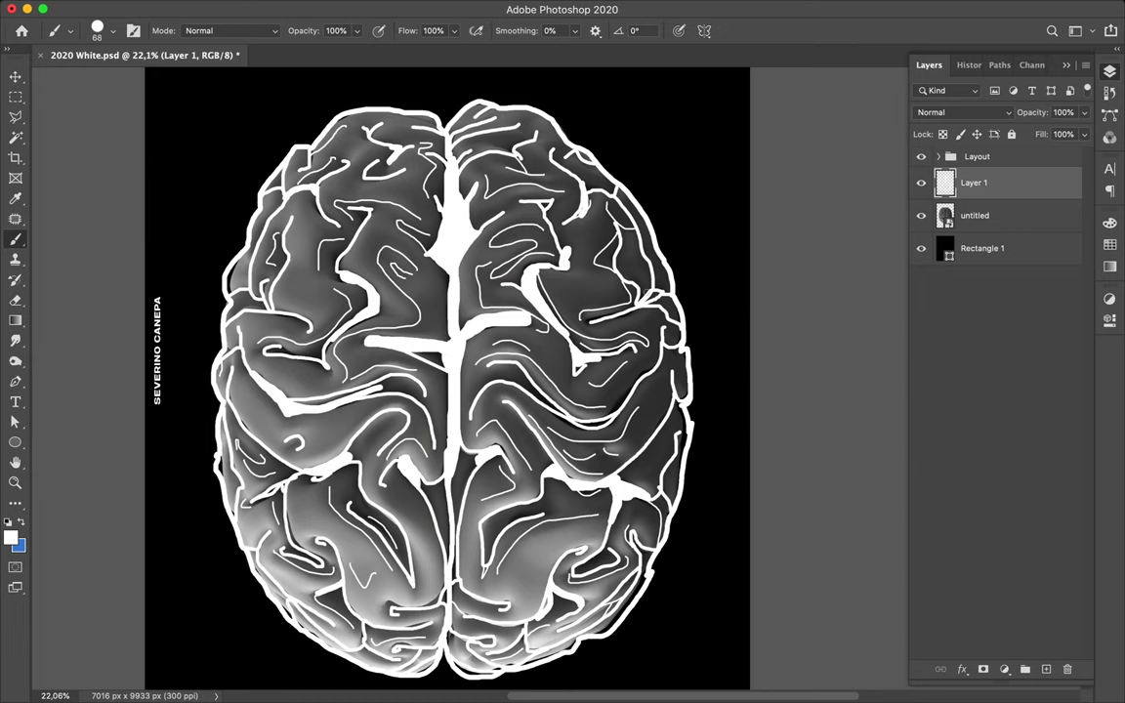
pyautogui.scroll(-1, 541, 414)
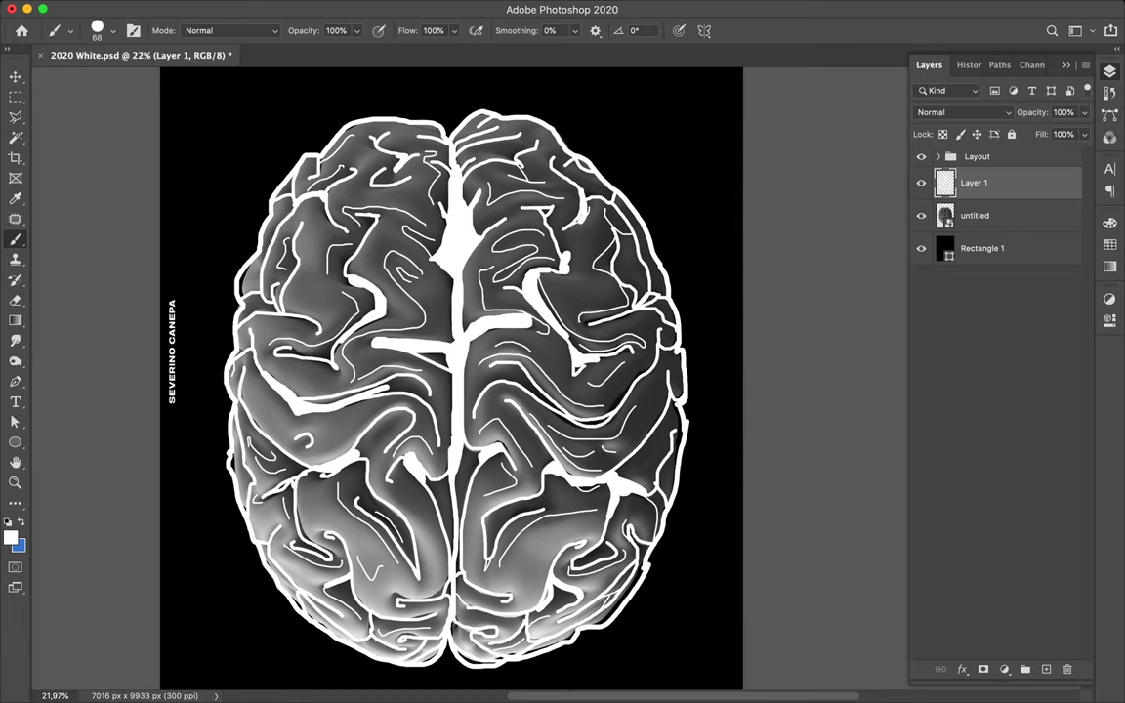
# - Select the untitled brain layer and add empty Layer 2 directly above it
pyautogui.click(974, 216)
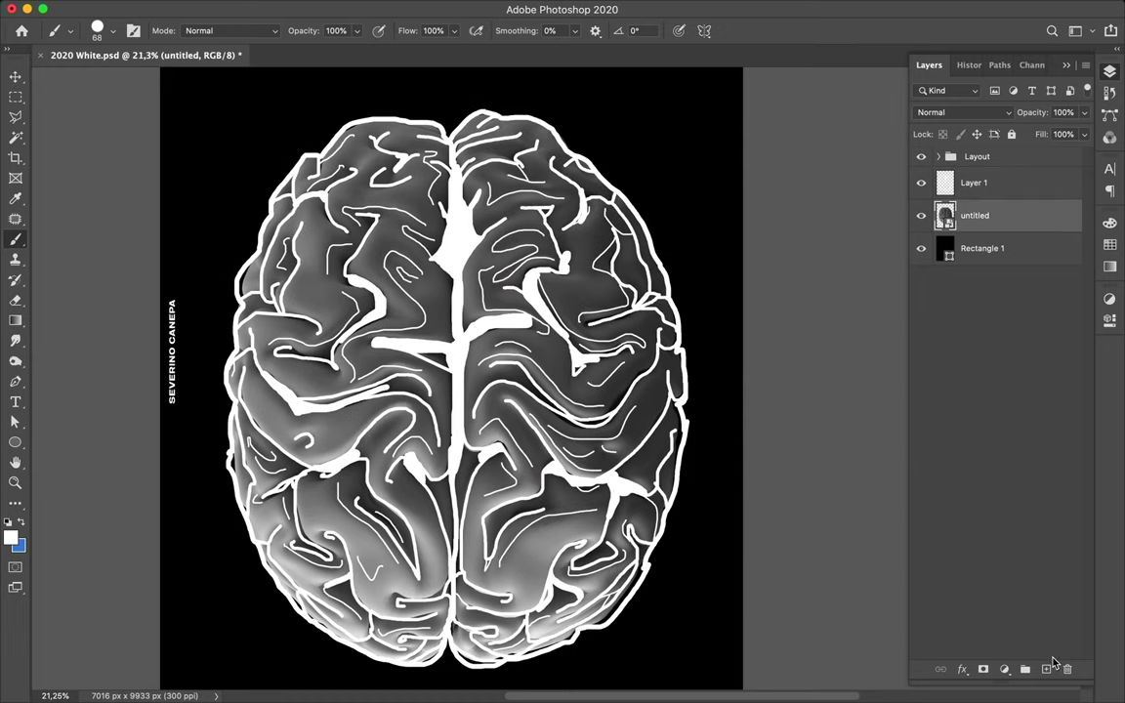
pyautogui.click(1046, 669)
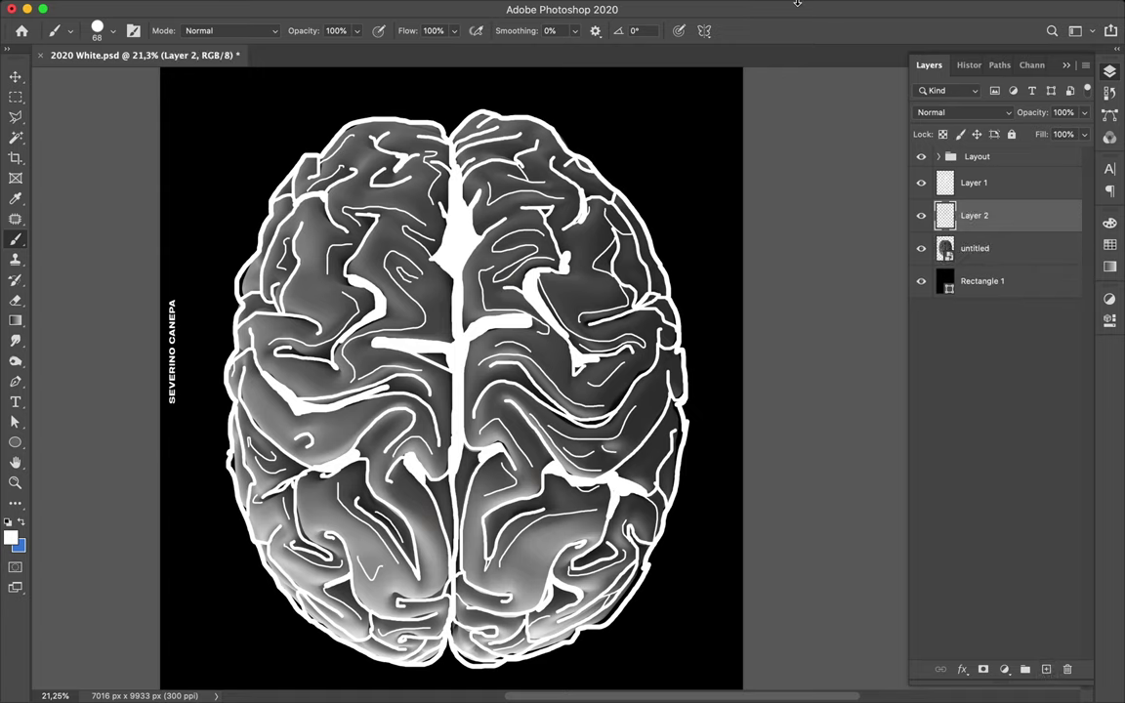
pyautogui.click(811, 9)
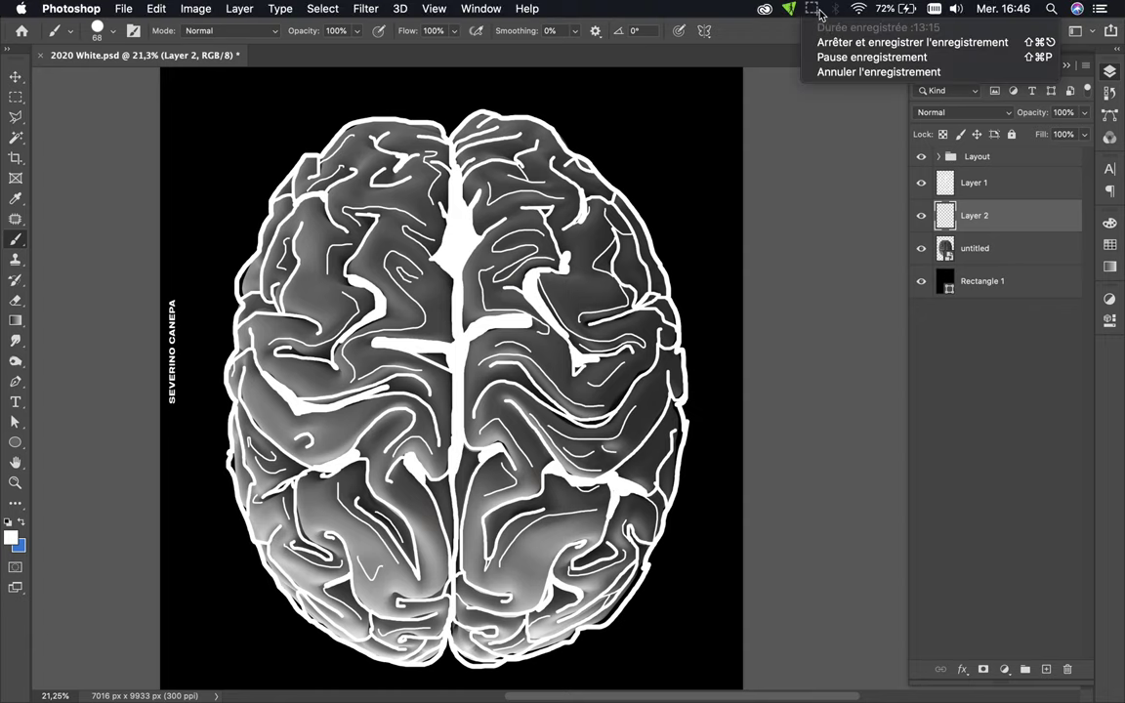
pyautogui.click(827, 43)
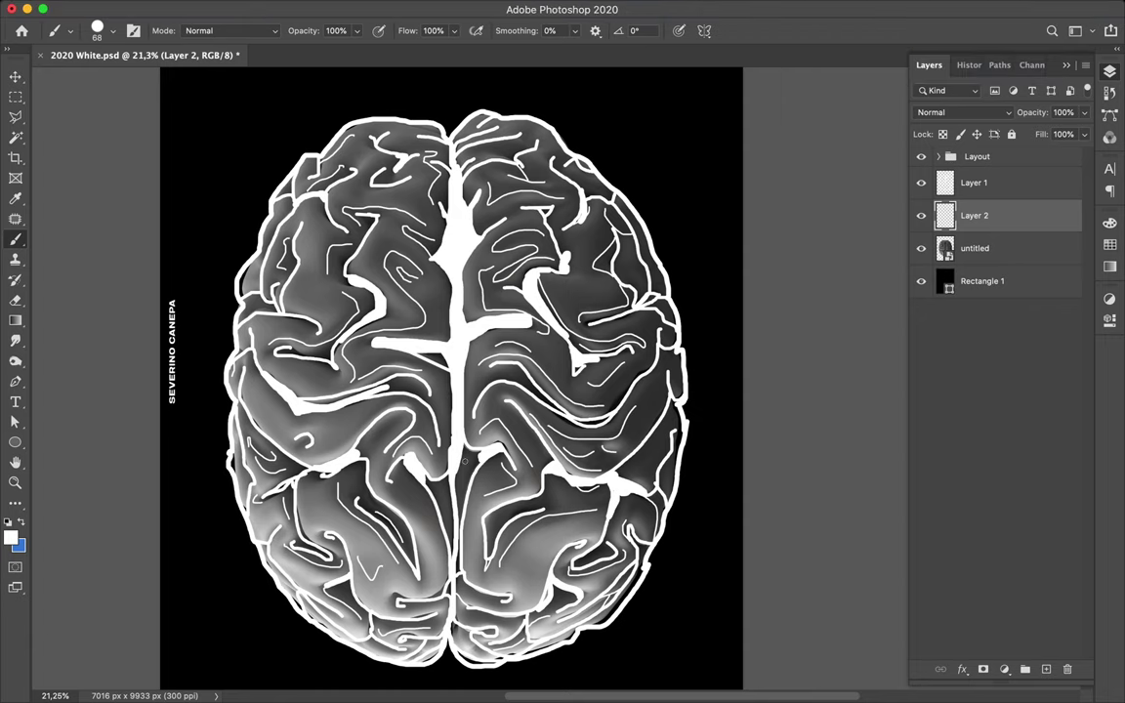
# - Widen the central, diagonal and left-lobe groove lines into thick white fissures
pyautogui.scroll(3, 439, 448)
pyautogui.scroll(3, 439, 448)
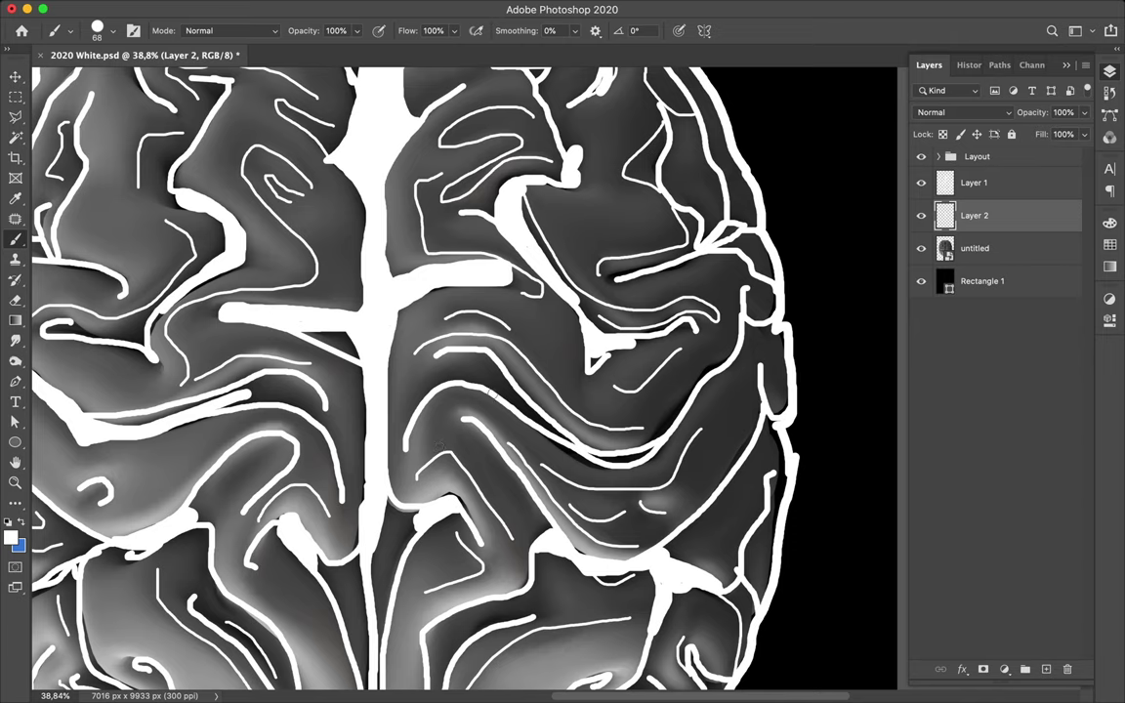
pyautogui.moveTo(491, 392); pyautogui.dragTo(503, 374)
pyautogui.moveTo(451, 337)
pyautogui.mouseDown()
pyautogui.moveTo(596, 451)
pyautogui.moveTo(674, 414)
pyautogui.moveTo(735, 354)
pyautogui.mouseUp()
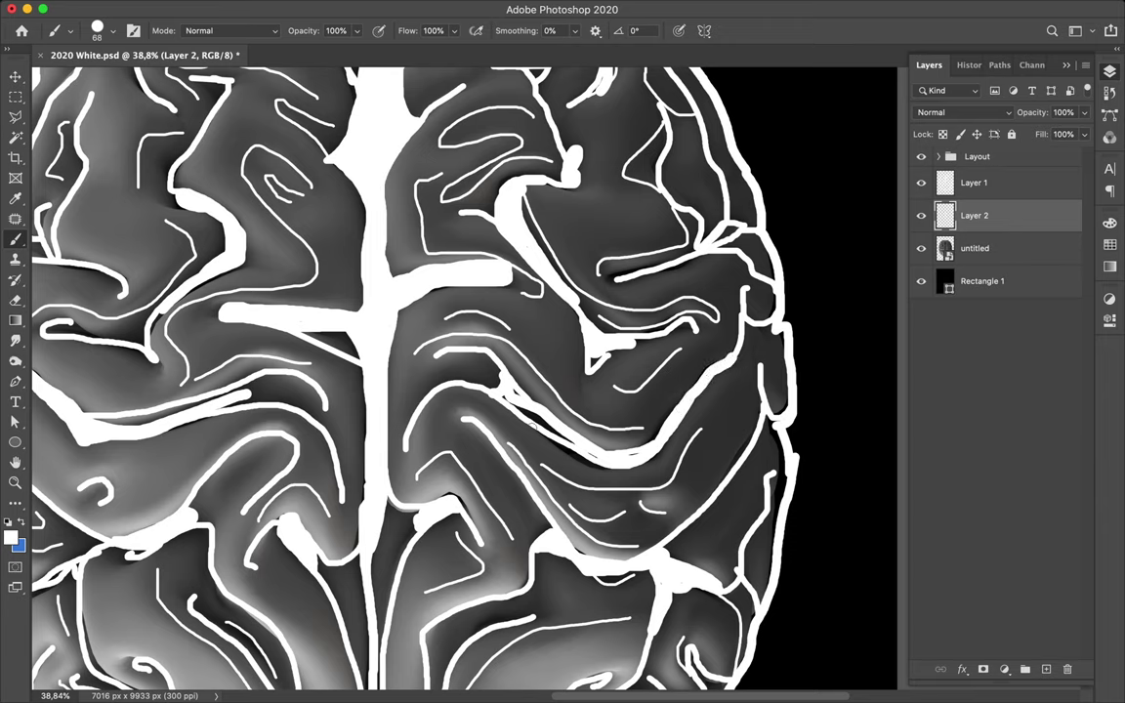
pyautogui.moveTo(467, 363)
pyautogui.mouseDown()
pyautogui.moveTo(591, 458)
pyautogui.moveTo(482, 375)
pyautogui.moveTo(506, 382)
pyautogui.moveTo(494, 361)
pyautogui.mouseUp()
pyautogui.hscroll(-5, 234, 323)
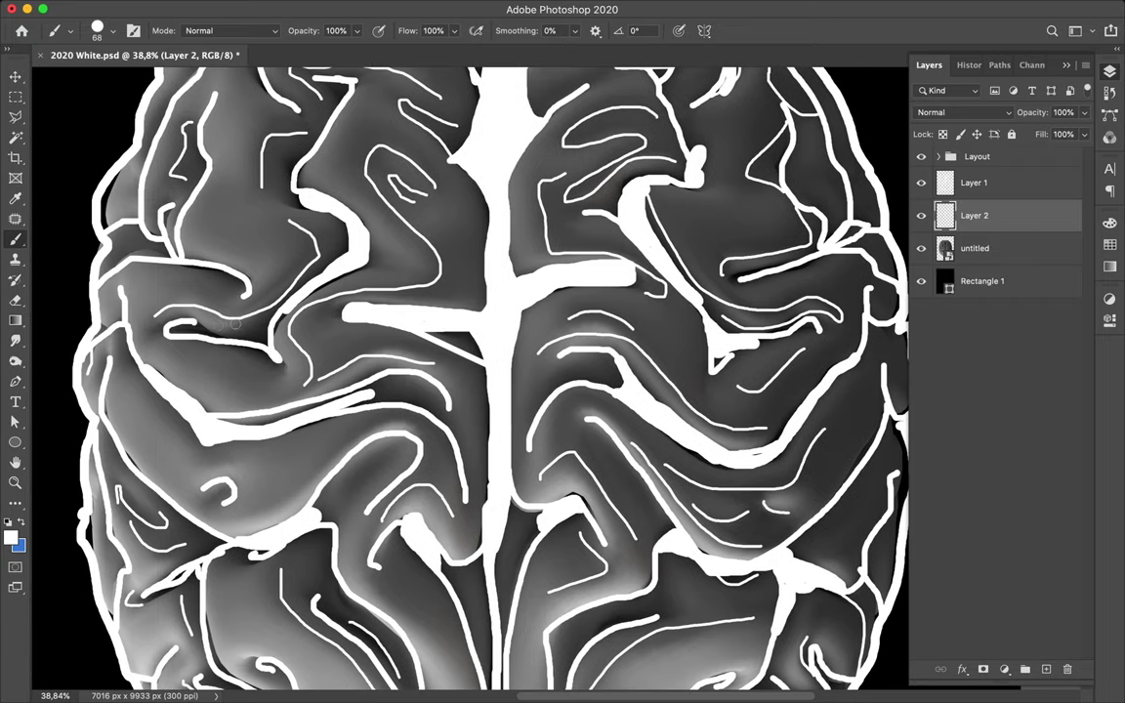
pyautogui.moveTo(168, 332)
pyautogui.mouseDown()
pyautogui.moveTo(262, 338)
pyautogui.moveTo(311, 290)
pyautogui.mouseUp()
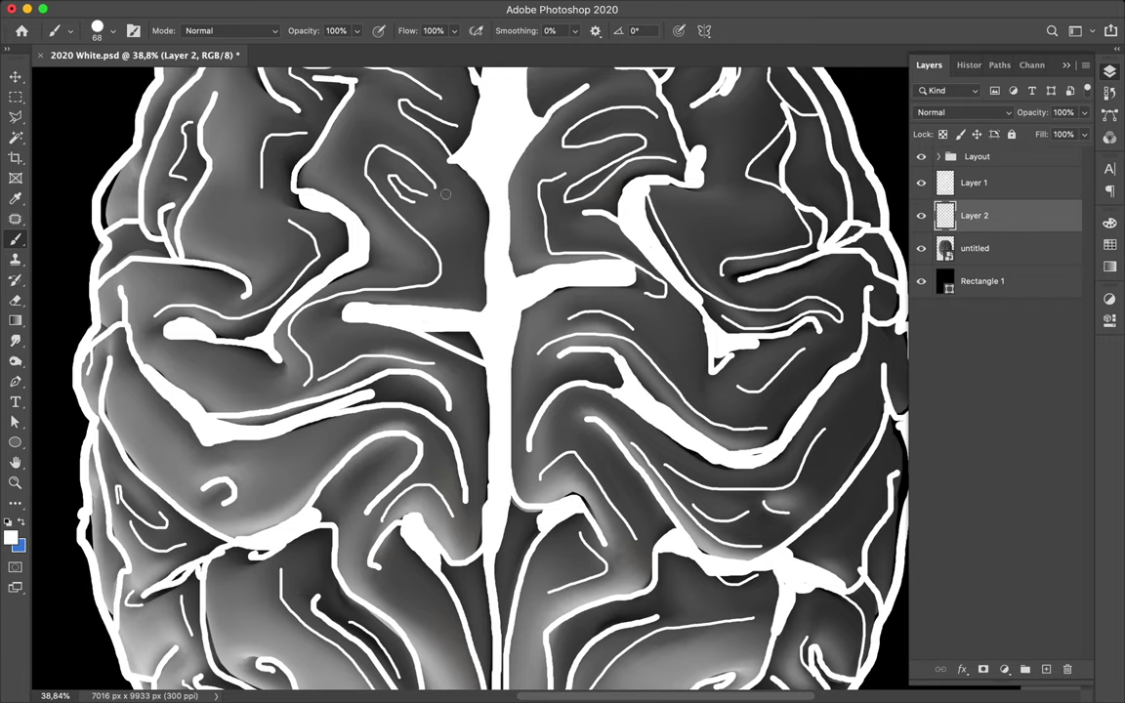
# - Thicken the thin line running right and extend it out to the brain outline
pyautogui.hscroll(2, 420, 180)
pyautogui.scroll(-1, 420, 181)
pyautogui.hscroll(4, 445, 194)
pyautogui.scroll(2, 445, 194)
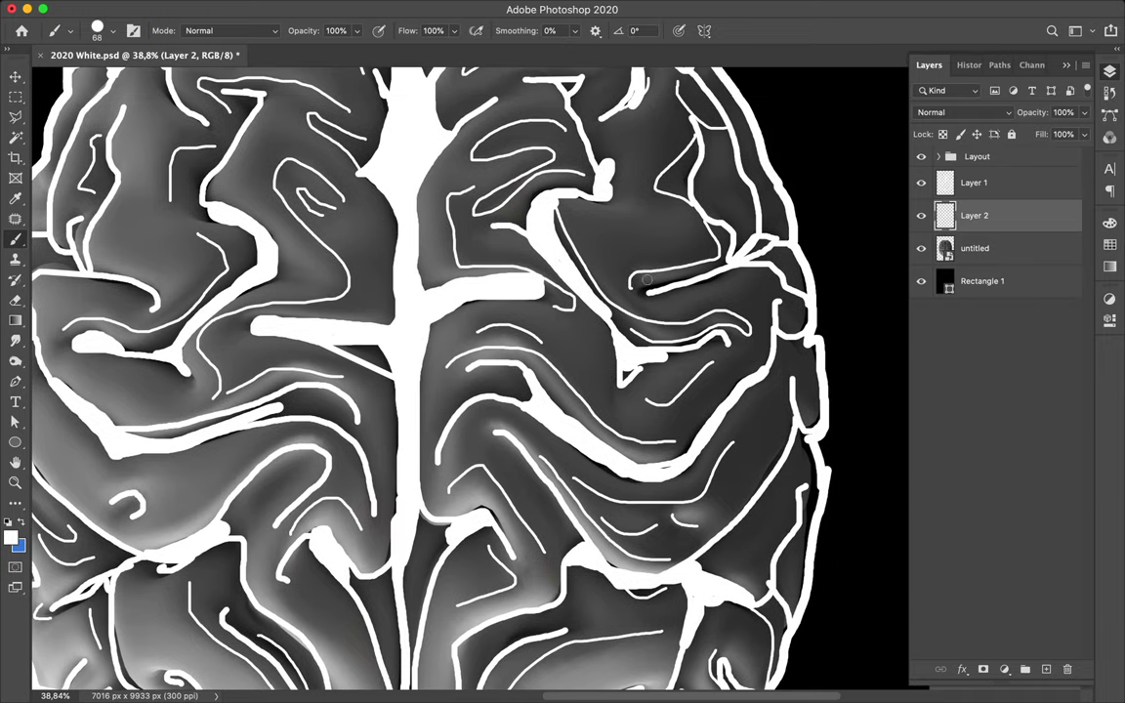
pyautogui.moveTo(641, 290); pyautogui.dragTo(718, 272)
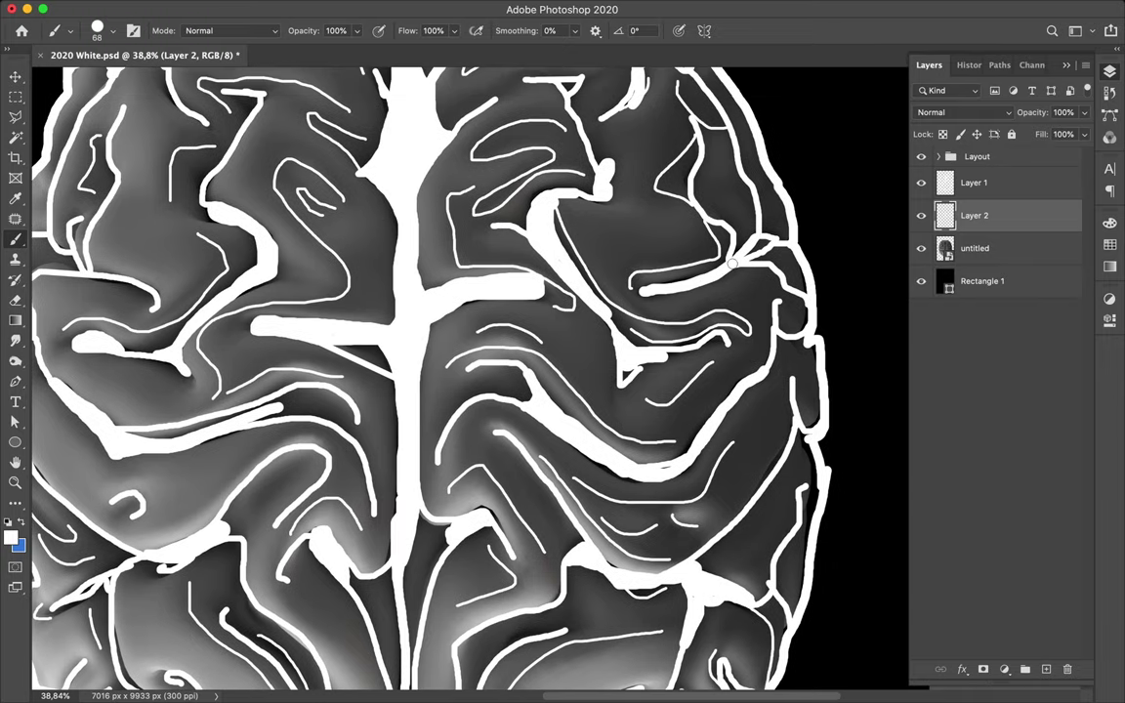
pyautogui.hscroll(-5, 731, 263)
pyautogui.scroll(-2, 731, 263)
pyautogui.moveTo(731, 263); pyautogui.dragTo(776, 254)
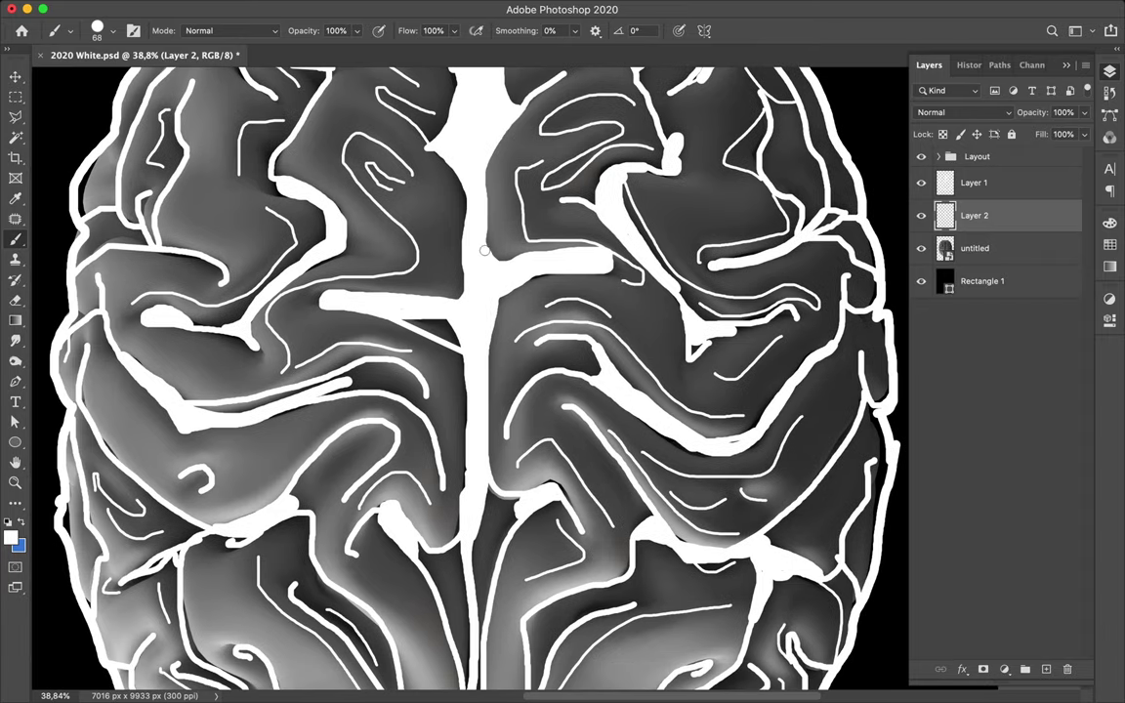
# - Add thick white fissure strokes on the lower right and lower left of the brain
pyautogui.scroll(-2, 480, 236)
pyautogui.scroll(-3, 480, 236)
pyautogui.scroll(-4, 473, 233)
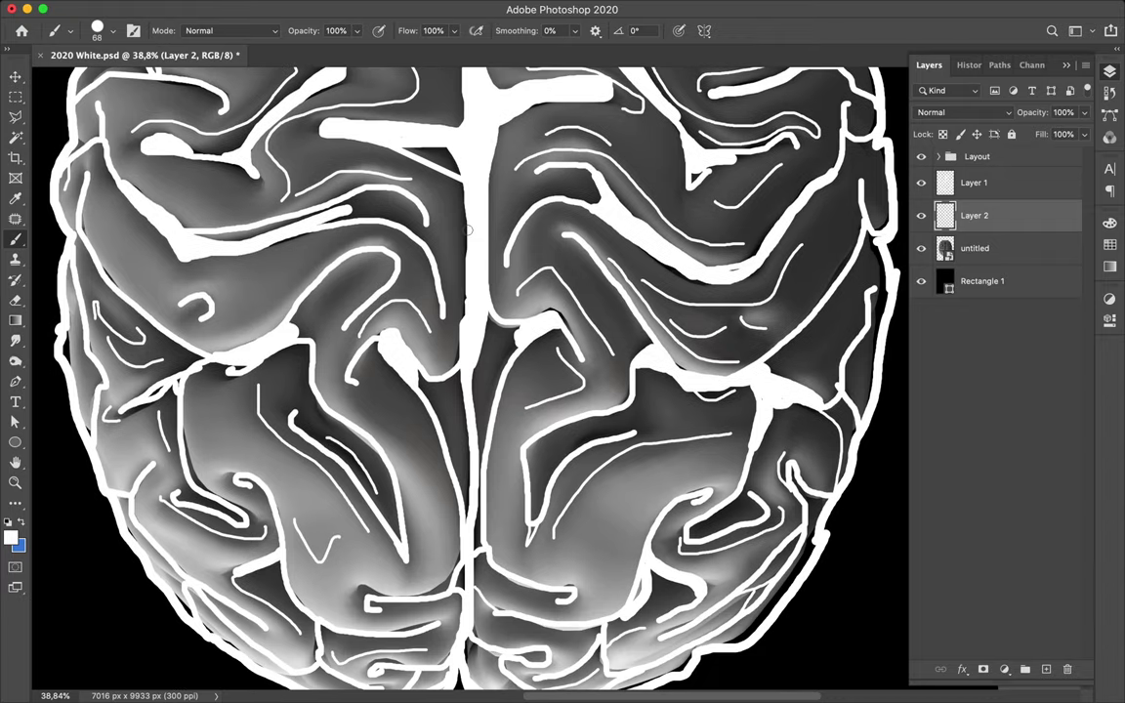
pyautogui.scroll(-4, 468, 230)
pyautogui.scroll(-1, 420, 207)
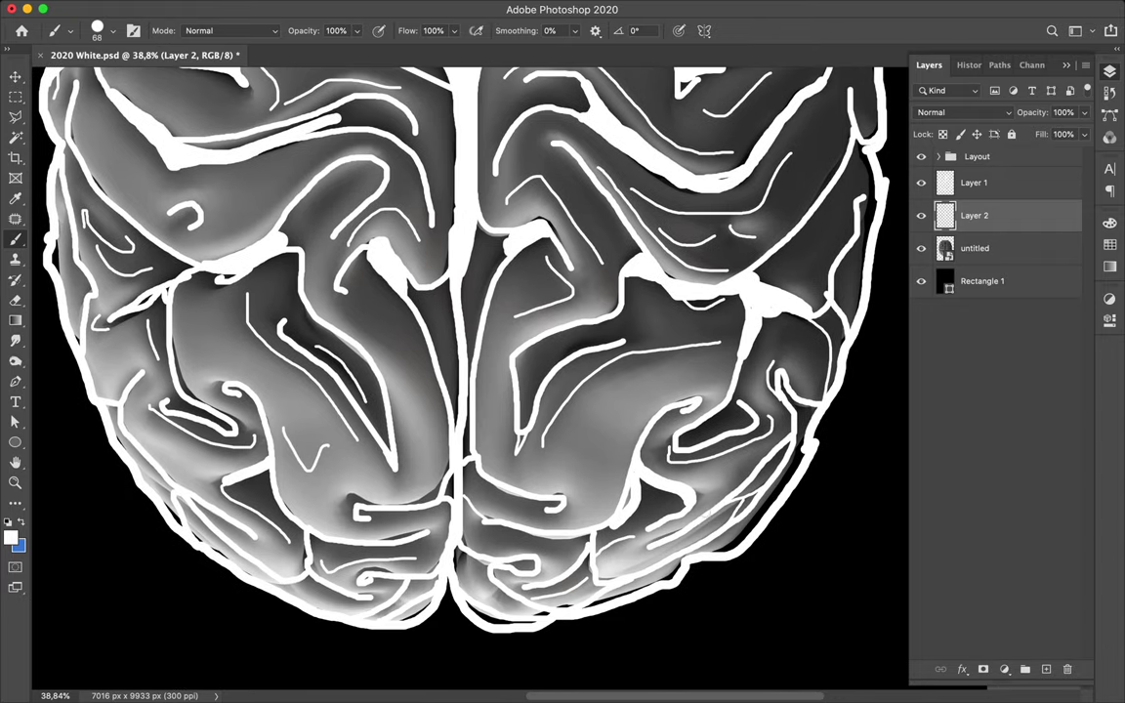
pyautogui.moveTo(685, 436); pyautogui.dragTo(733, 406)
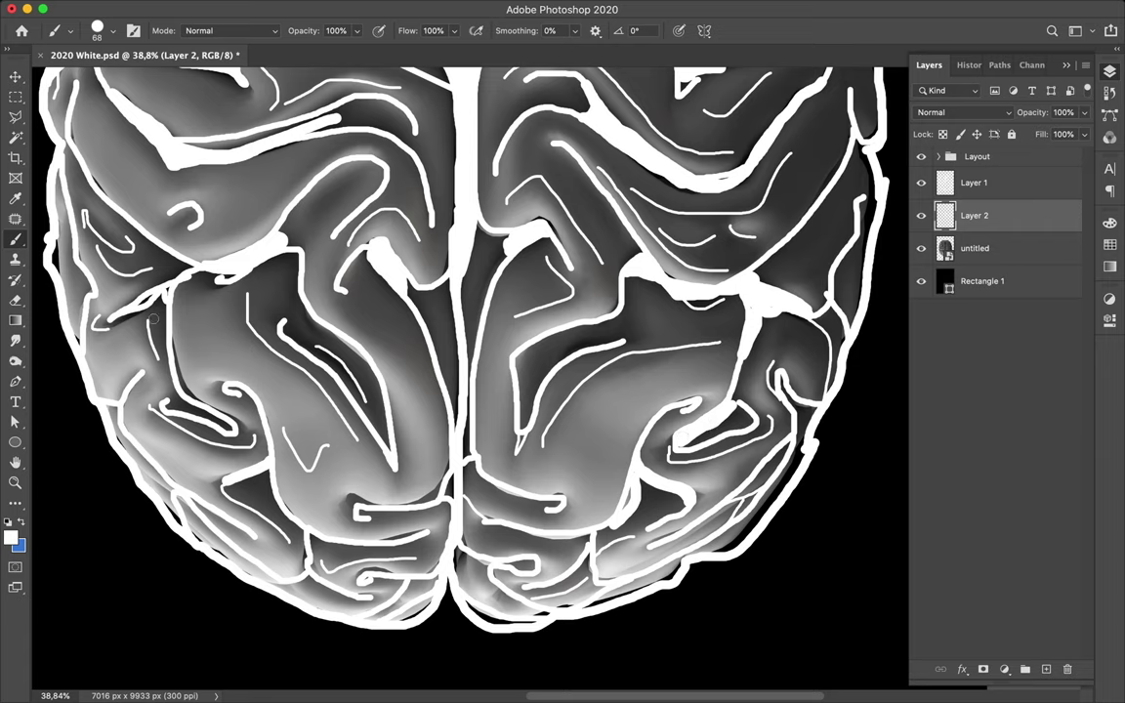
pyautogui.moveTo(116, 317); pyautogui.dragTo(246, 264)
pyautogui.scroll(-1, 307, 320)
pyautogui.scroll(1, 306, 321)
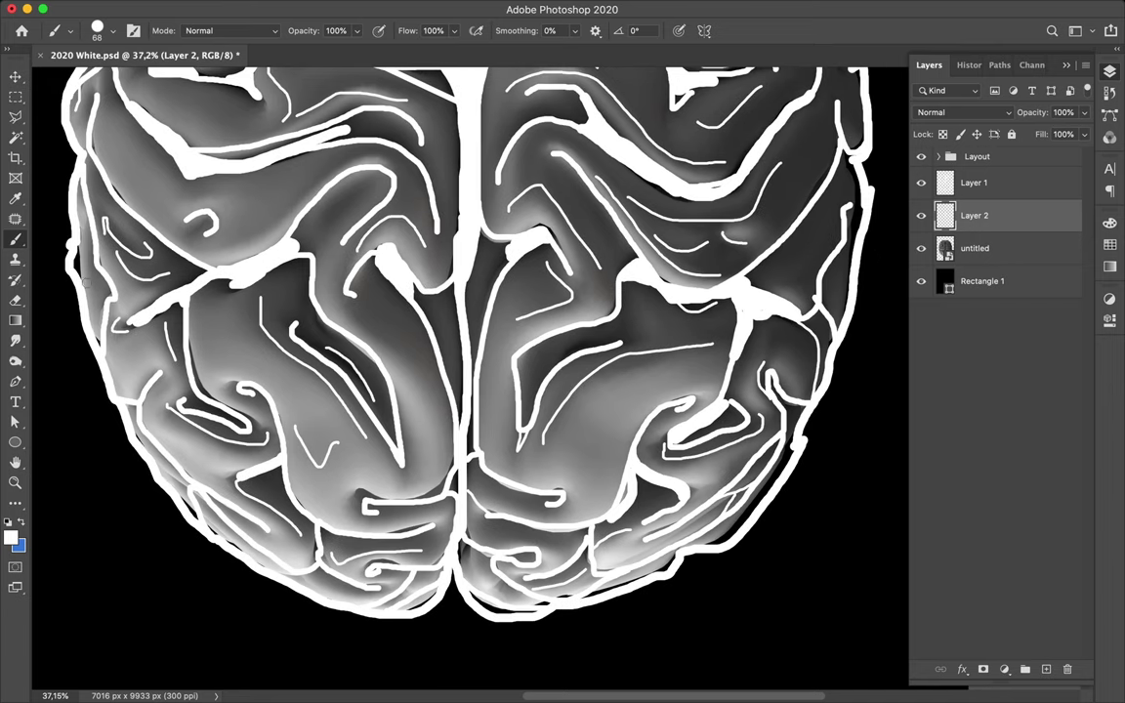
# - Shrink the brush from 68 to 9 px and paint a fine hooked fold line on the lower-left lobe
pyautogui.click(108, 32)
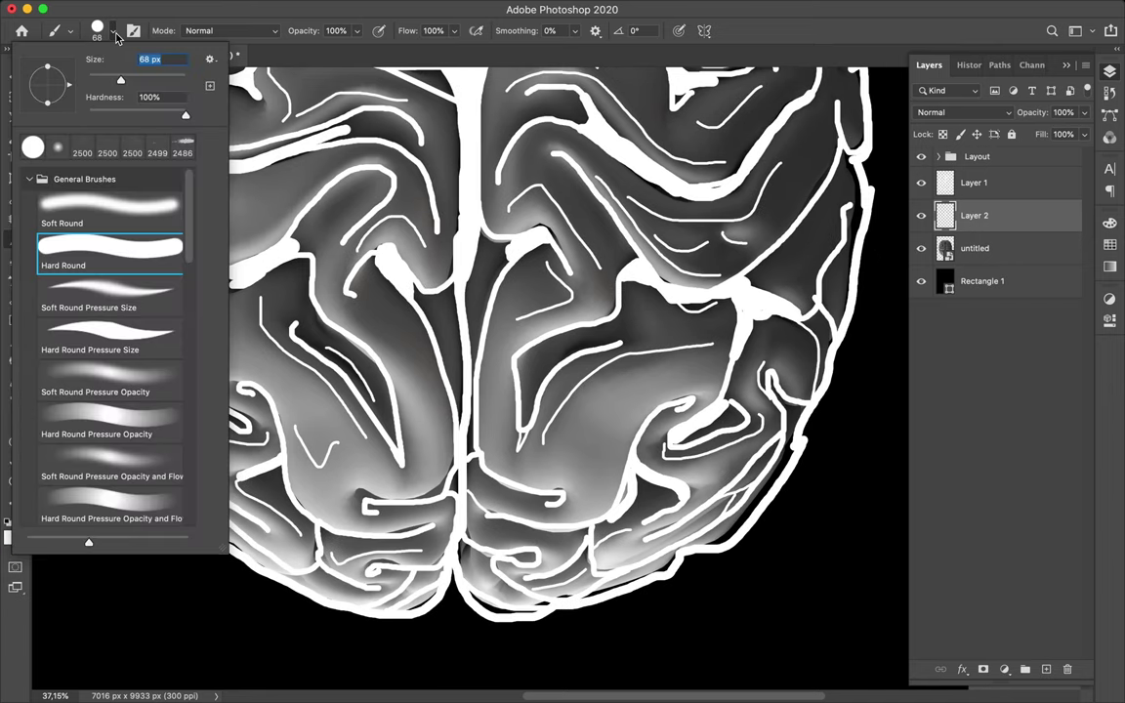
pyautogui.moveTo(115, 78); pyautogui.dragTo(96, 83)
pyautogui.press('Return')
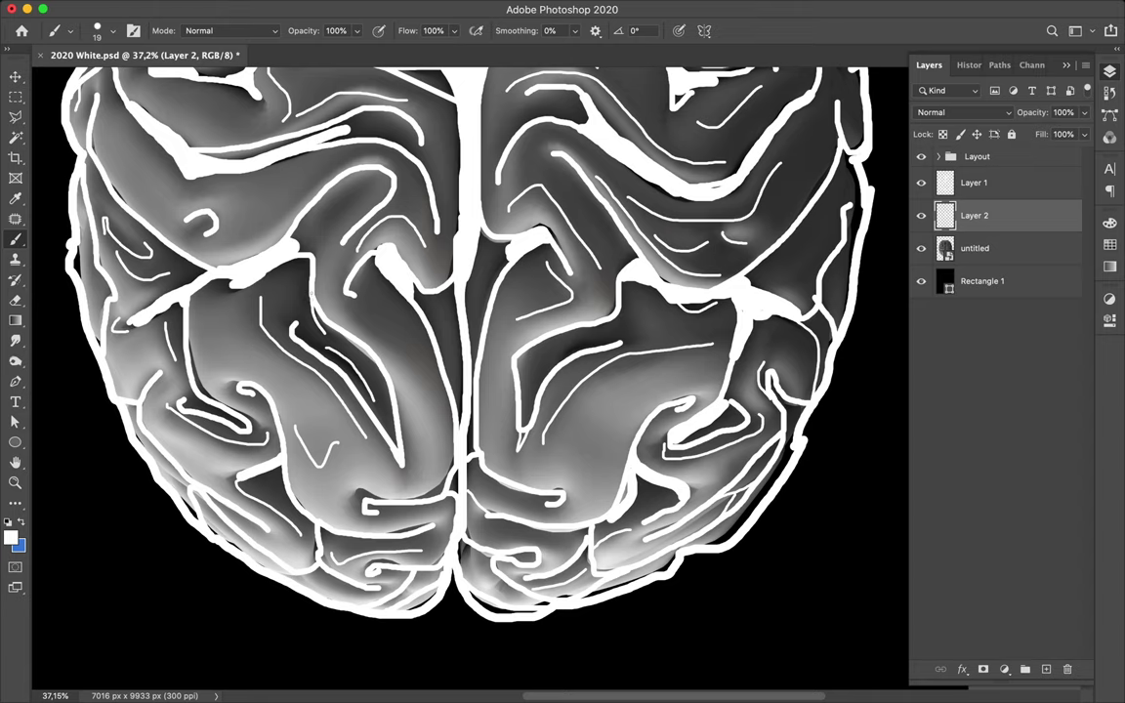
pyautogui.click(106, 31)
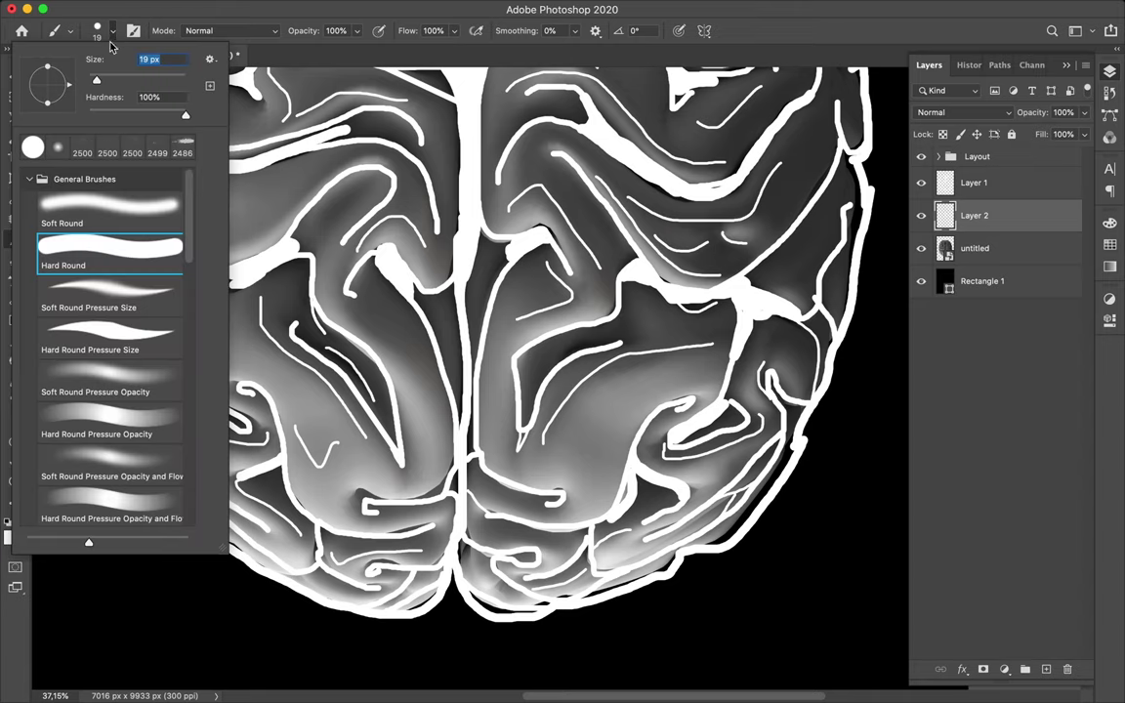
pyautogui.moveTo(98, 79); pyautogui.dragTo(92, 79)
pyautogui.press('Return')
pyautogui.moveTo(240, 206)
pyautogui.mouseDown()
pyautogui.moveTo(305, 152)
pyautogui.moveTo(350, 139)
pyautogui.mouseUp()
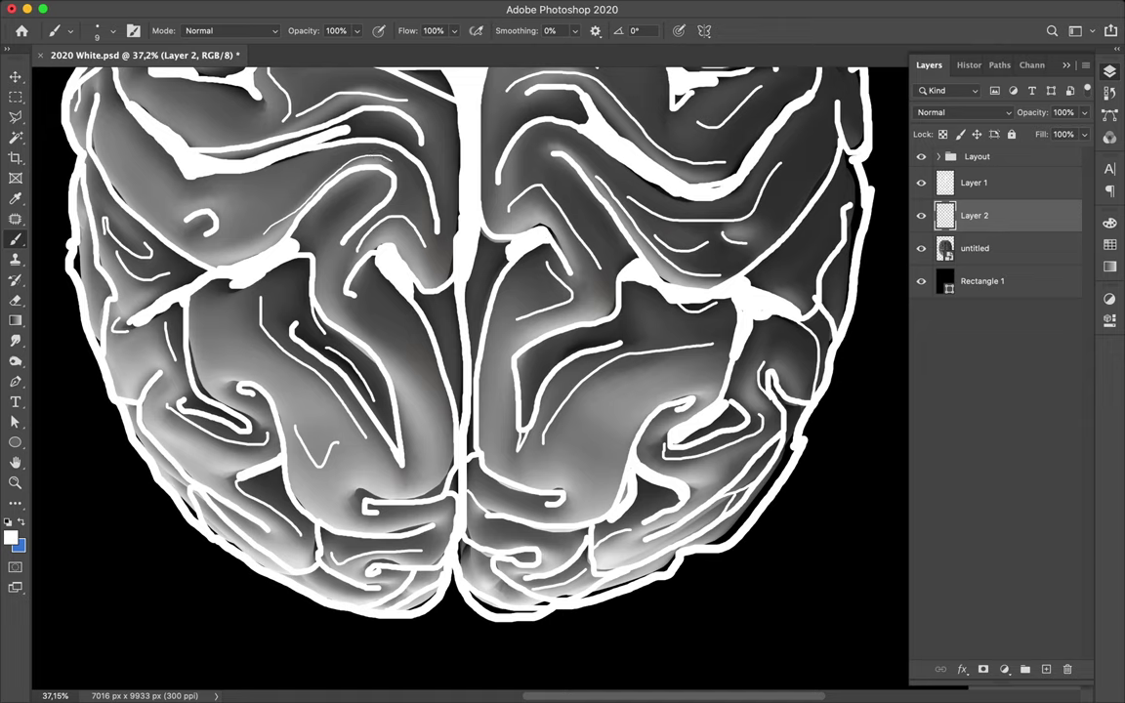
pyautogui.moveTo(200, 227)
pyautogui.mouseDown()
pyautogui.moveTo(188, 232)
pyautogui.moveTo(171, 207)
pyautogui.mouseUp()
# - Add fine fold lines curling into the C-shaped stroke, near the left edge and in the left lobe
pyautogui.scroll(-2, 468, 342)
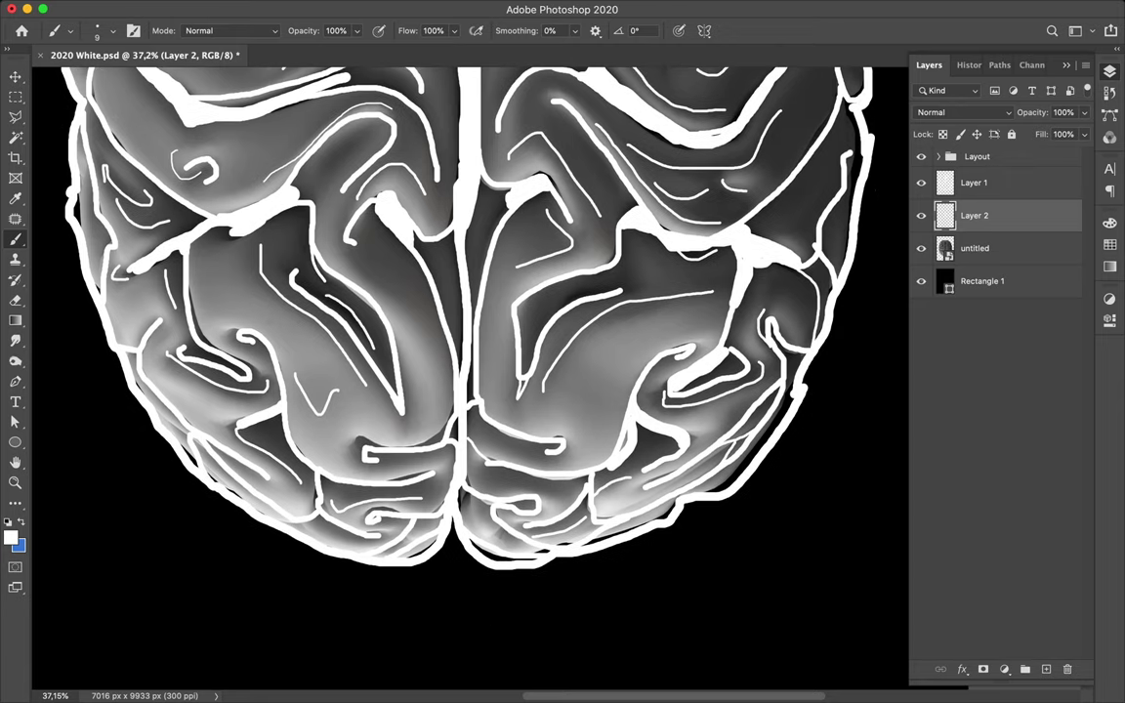
pyautogui.scroll(2, 273, 303)
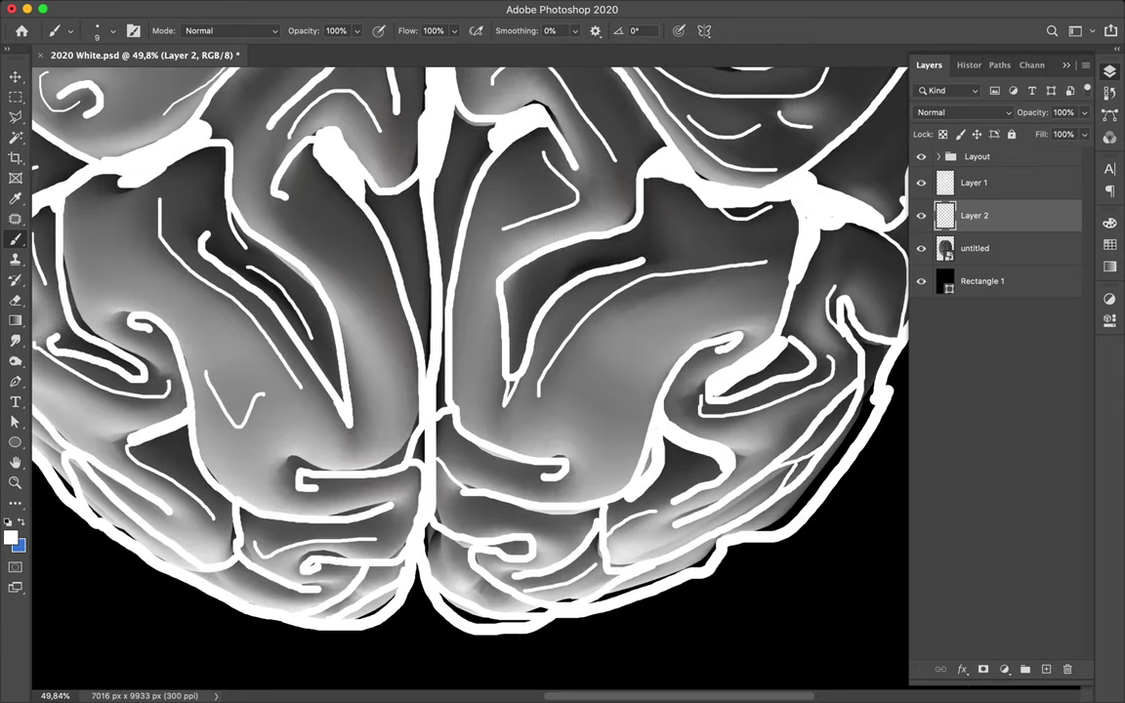
pyautogui.scroll(2, 273, 303)
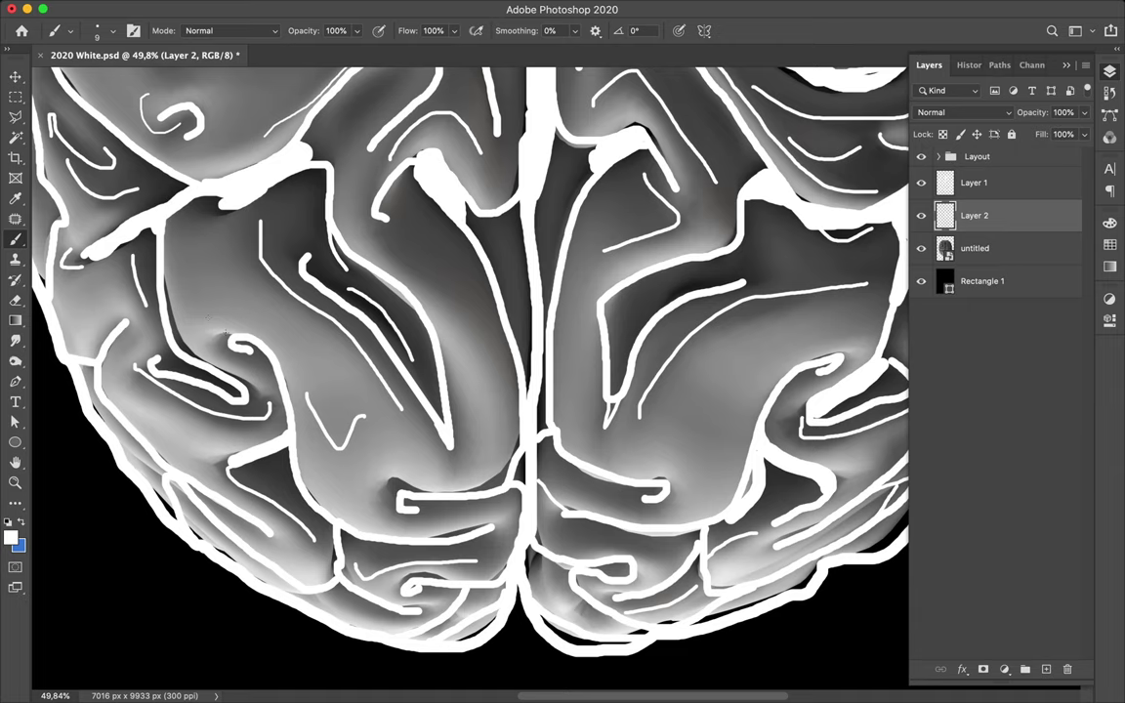
pyautogui.moveTo(205, 316); pyautogui.dragTo(235, 329)
pyautogui.moveTo(130, 354)
pyautogui.mouseDown()
pyautogui.moveTo(112, 316)
pyautogui.moveTo(77, 338)
pyautogui.mouseUp()
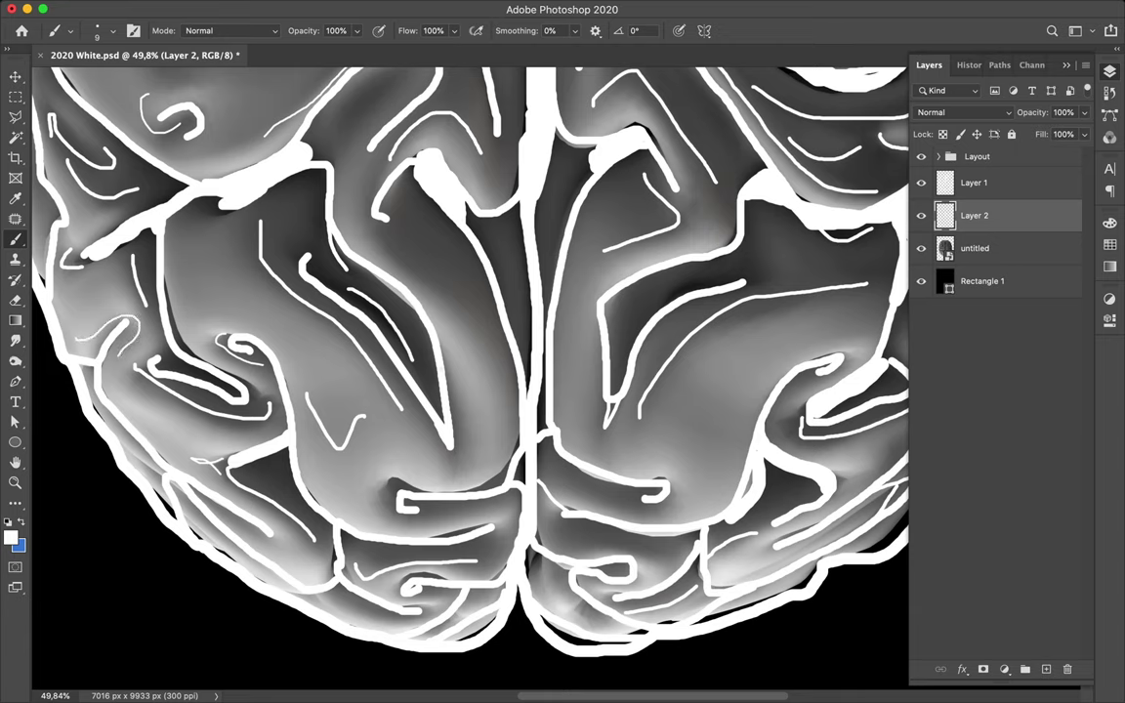
pyautogui.moveTo(375, 237); pyautogui.dragTo(488, 328)
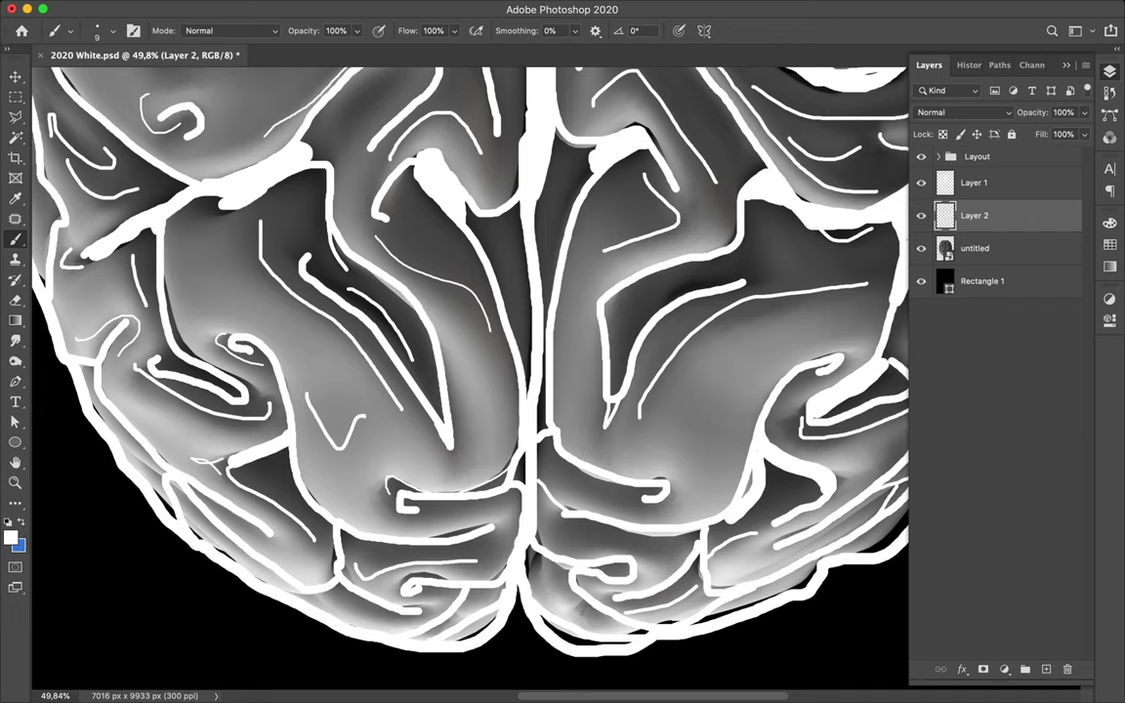
# - Paint several fine curving fold lines across the right hemisphere's lower lobe
pyautogui.moveTo(662, 398)
pyautogui.mouseDown()
pyautogui.moveTo(687, 410)
pyautogui.moveTo(705, 478)
pyautogui.mouseUp()
pyautogui.moveTo(687, 399)
pyautogui.mouseDown()
pyautogui.moveTo(695, 349)
pyautogui.moveTo(721, 329)
pyautogui.moveTo(821, 306)
pyautogui.mouseUp()
pyautogui.hscroll(5, 469, 361)
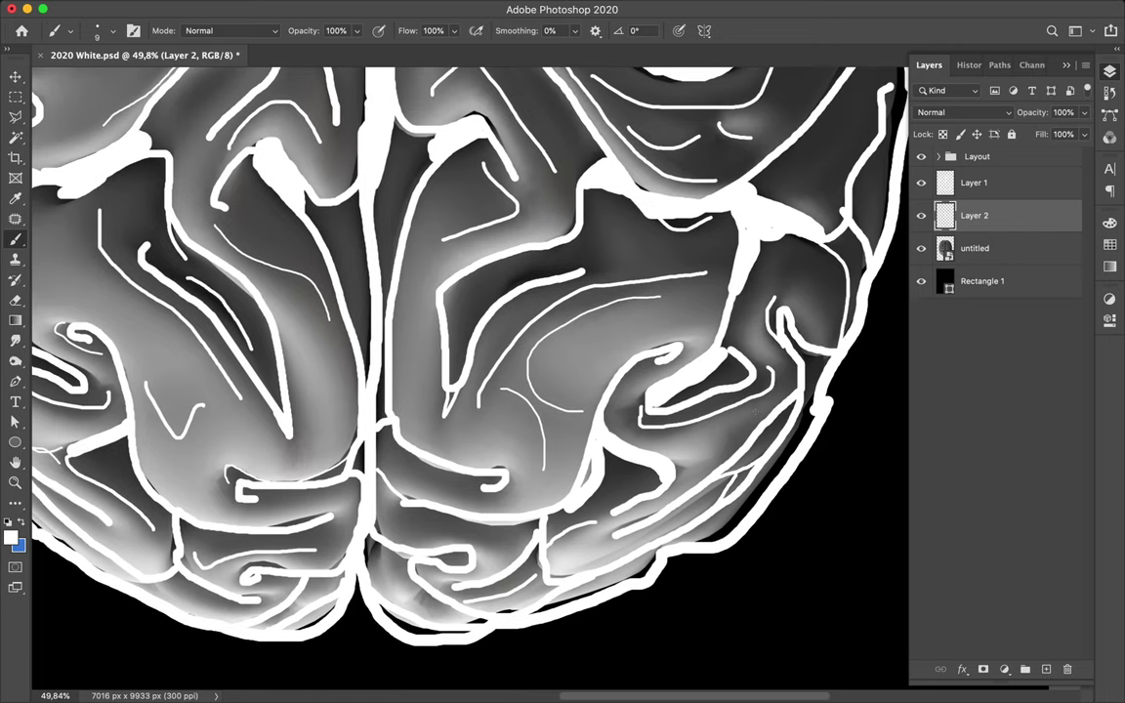
pyautogui.moveTo(674, 455)
pyautogui.mouseDown()
pyautogui.moveTo(726, 445)
pyautogui.moveTo(748, 421)
pyautogui.mouseUp()
pyautogui.scroll(3, 650, 459)
pyautogui.hscroll(3, 649, 458)
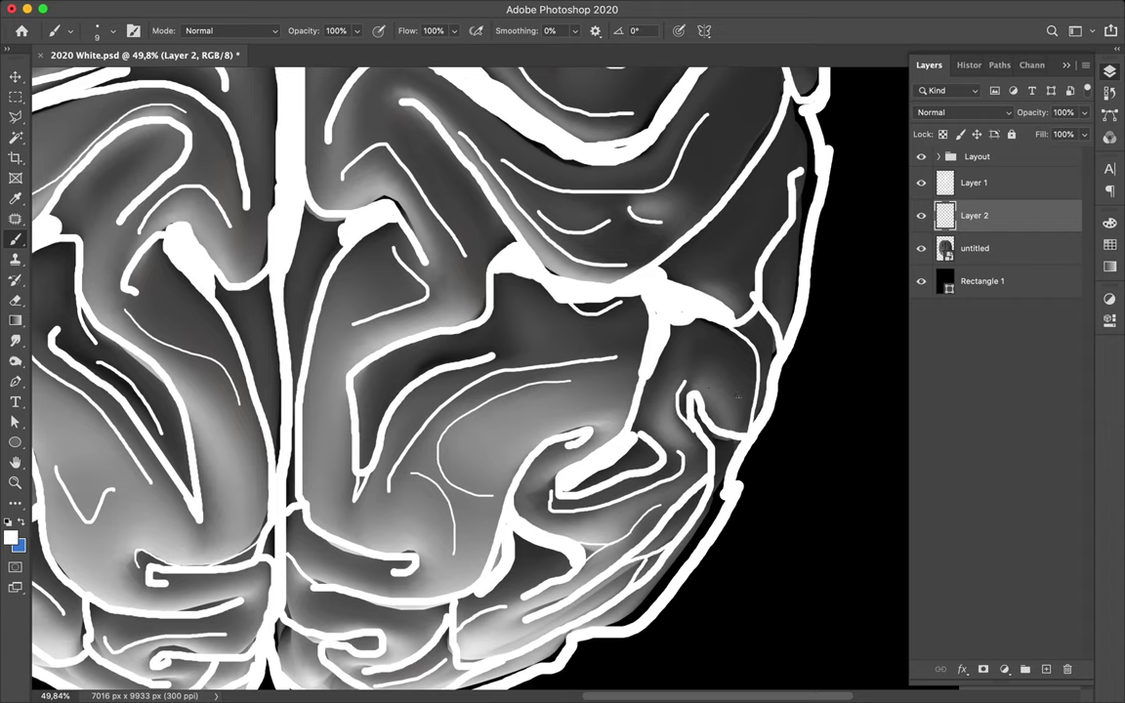
pyautogui.moveTo(738, 402); pyautogui.dragTo(662, 423)
# - Add fine lines along the grey band, a looping line, a hooked right line and a left fold line
pyautogui.scroll(5, 430, 371)
pyautogui.scroll(2, 429, 371)
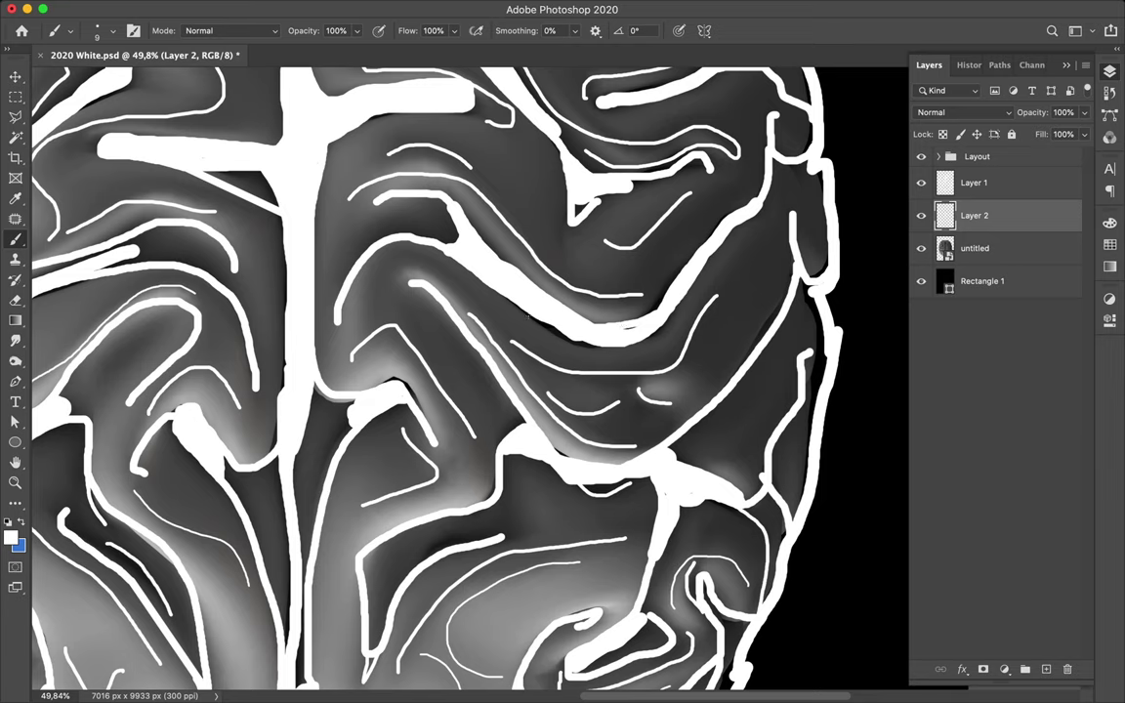
pyautogui.moveTo(364, 313); pyautogui.dragTo(386, 252)
pyautogui.moveTo(412, 302)
pyautogui.mouseDown()
pyautogui.moveTo(452, 284)
pyautogui.moveTo(494, 324)
pyautogui.mouseUp()
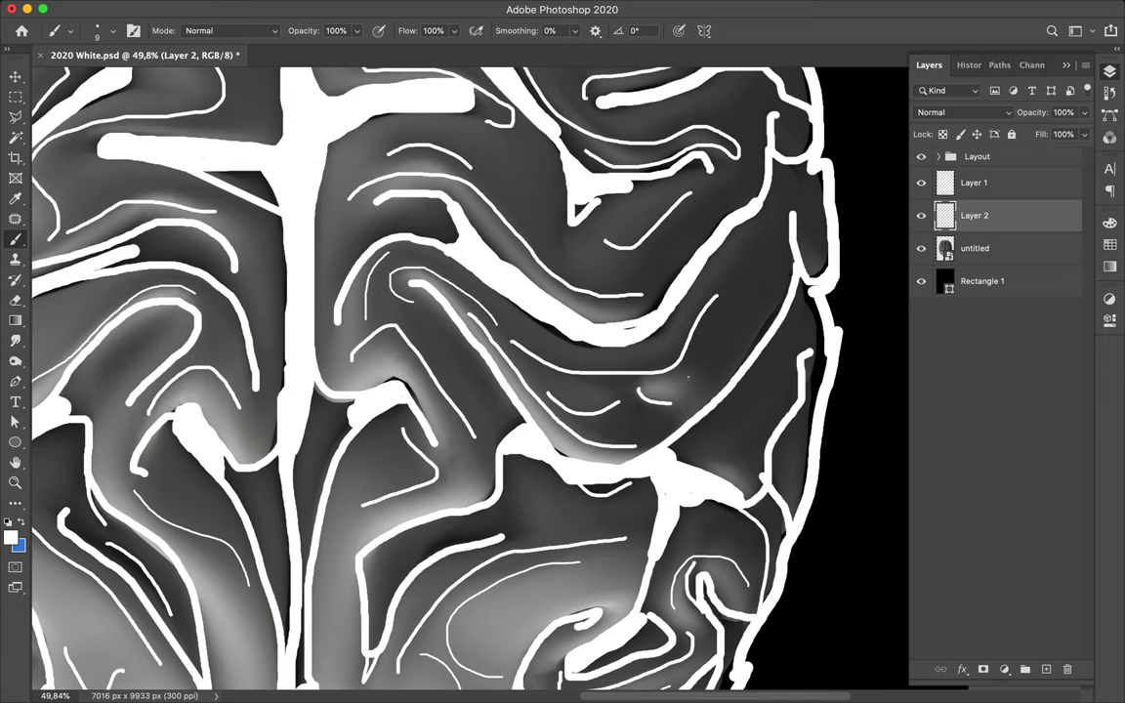
pyautogui.moveTo(686, 380); pyautogui.dragTo(640, 390)
pyautogui.hscroll(-5, 469, 381)
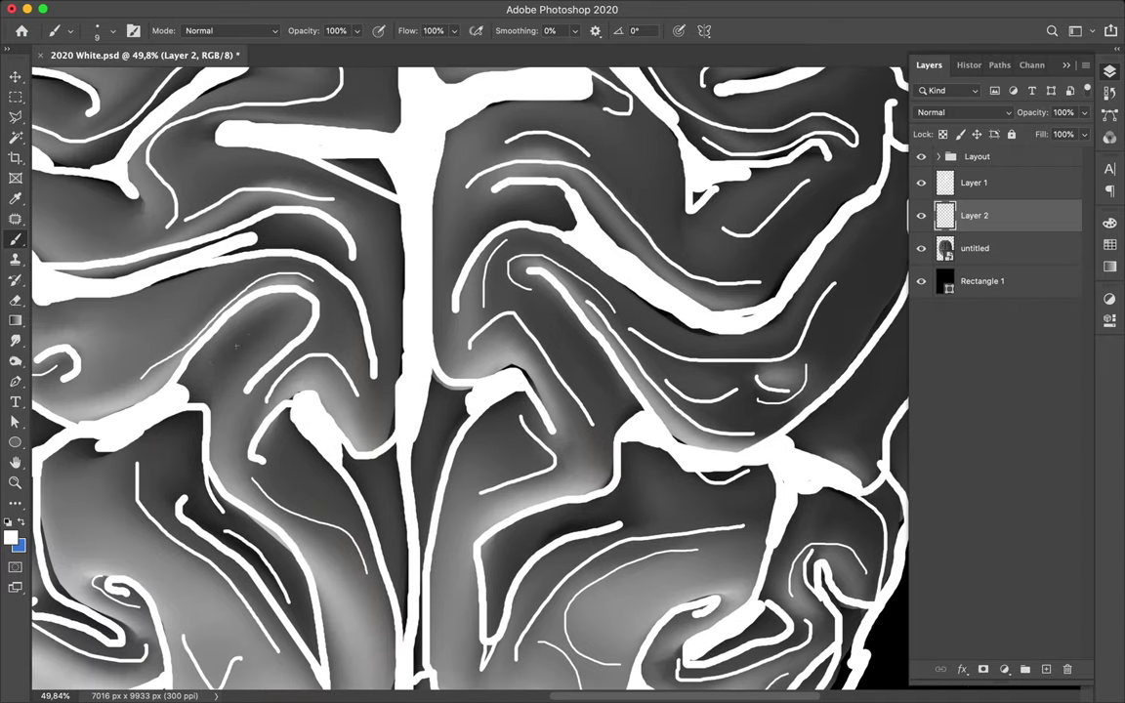
pyautogui.moveTo(213, 363); pyautogui.dragTo(259, 324)
# - Add fine curved lines on the left beside the white blob and along the lower fold
pyautogui.hscroll(-7, 468, 381)
pyautogui.scroll(3, 469, 381)
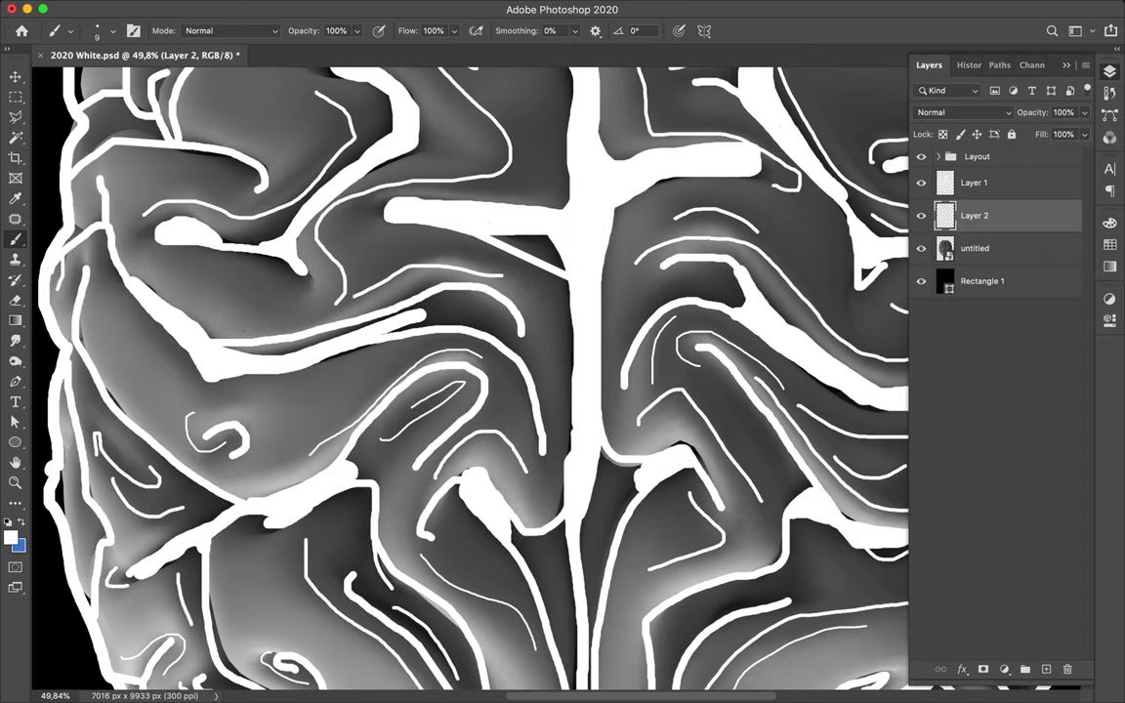
pyautogui.moveTo(232, 271); pyautogui.dragTo(310, 284)
pyautogui.moveTo(156, 237); pyautogui.dragTo(132, 240)
pyautogui.scroll(2, 154, 206)
pyautogui.scroll(3, 171, 249)
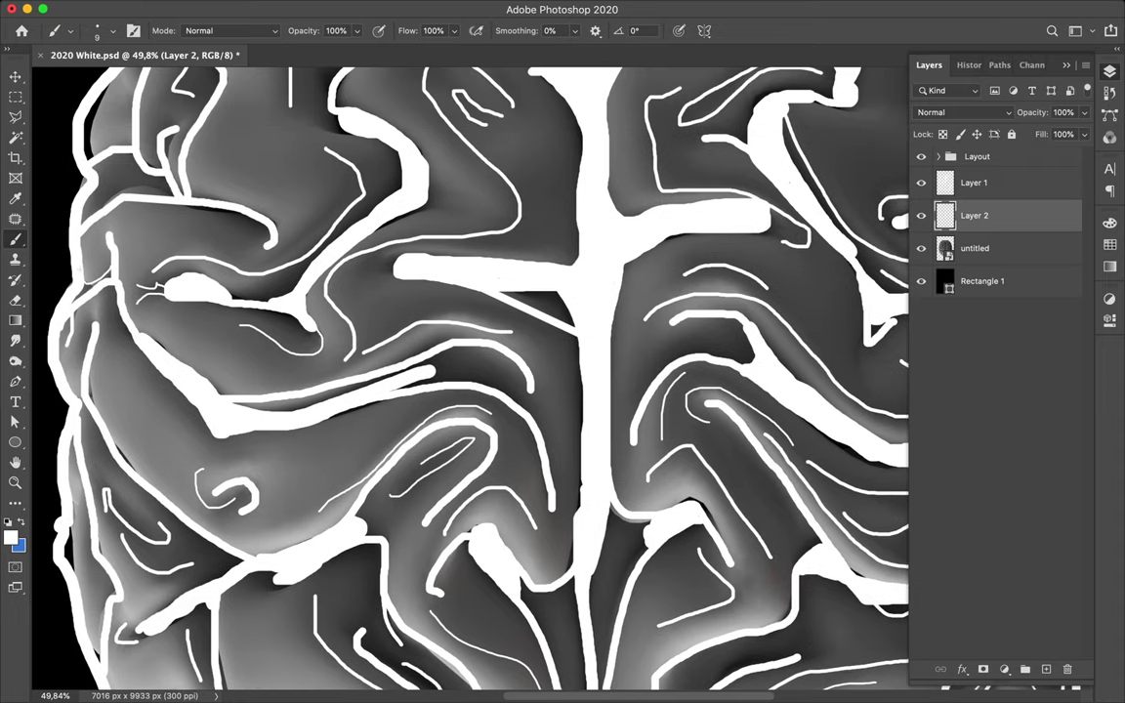
pyautogui.scroll(5, 77, 253)
pyautogui.scroll(1, 469, 371)
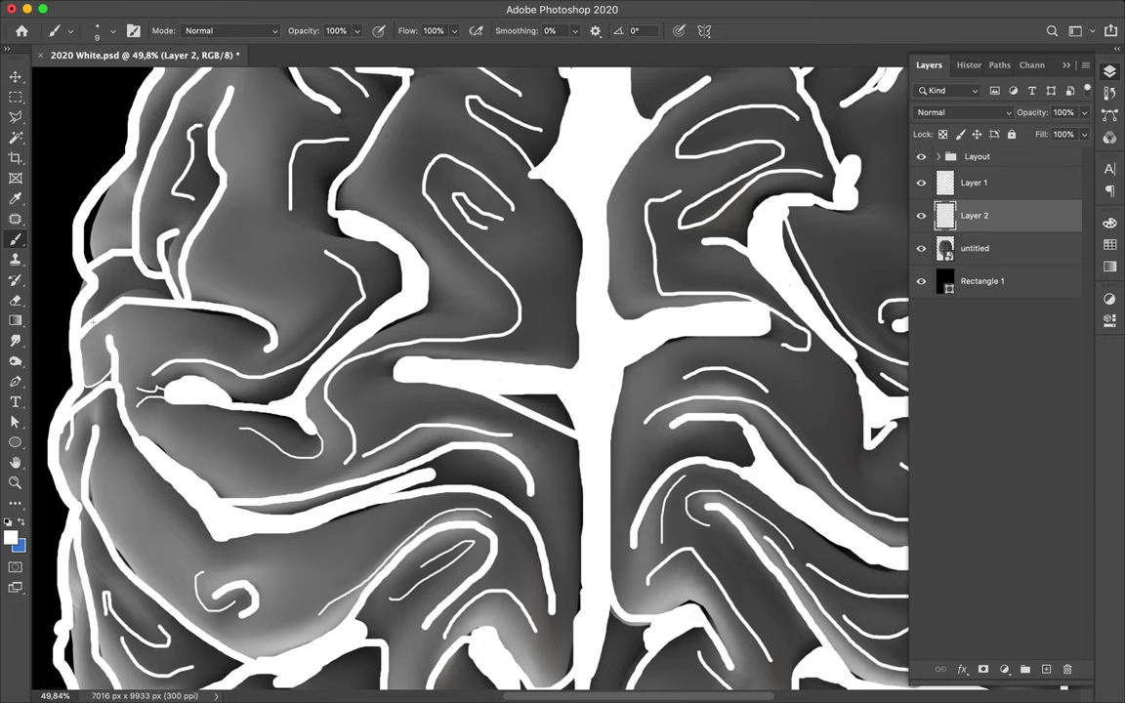
pyautogui.moveTo(127, 296); pyautogui.dragTo(183, 299)
# - Add fine fold lines in the upper-left fold, toward the centre and beside the central fissure
pyautogui.moveTo(346, 218)
pyautogui.mouseDown()
pyautogui.moveTo(281, 197)
pyautogui.moveTo(349, 169)
pyautogui.mouseUp()
pyautogui.moveTo(379, 235); pyautogui.dragTo(476, 310)
pyautogui.moveTo(423, 281); pyautogui.dragTo(334, 298)
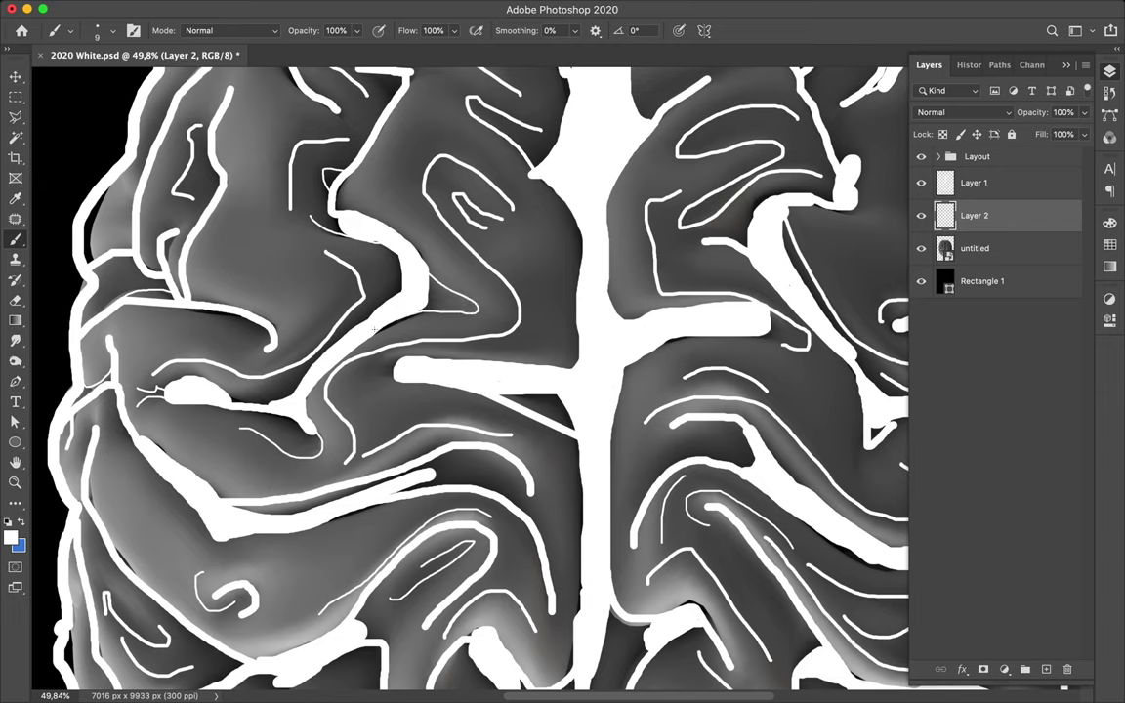
pyautogui.moveTo(518, 269)
pyautogui.mouseDown()
pyautogui.moveTo(557, 252)
pyautogui.moveTo(566, 220)
pyautogui.moveTo(550, 186)
pyautogui.mouseUp()
pyautogui.scroll(3, 551, 186)
# - Add short fine fold lines near the top of the brain and one across the upper brain
pyautogui.scroll(3, 552, 181)
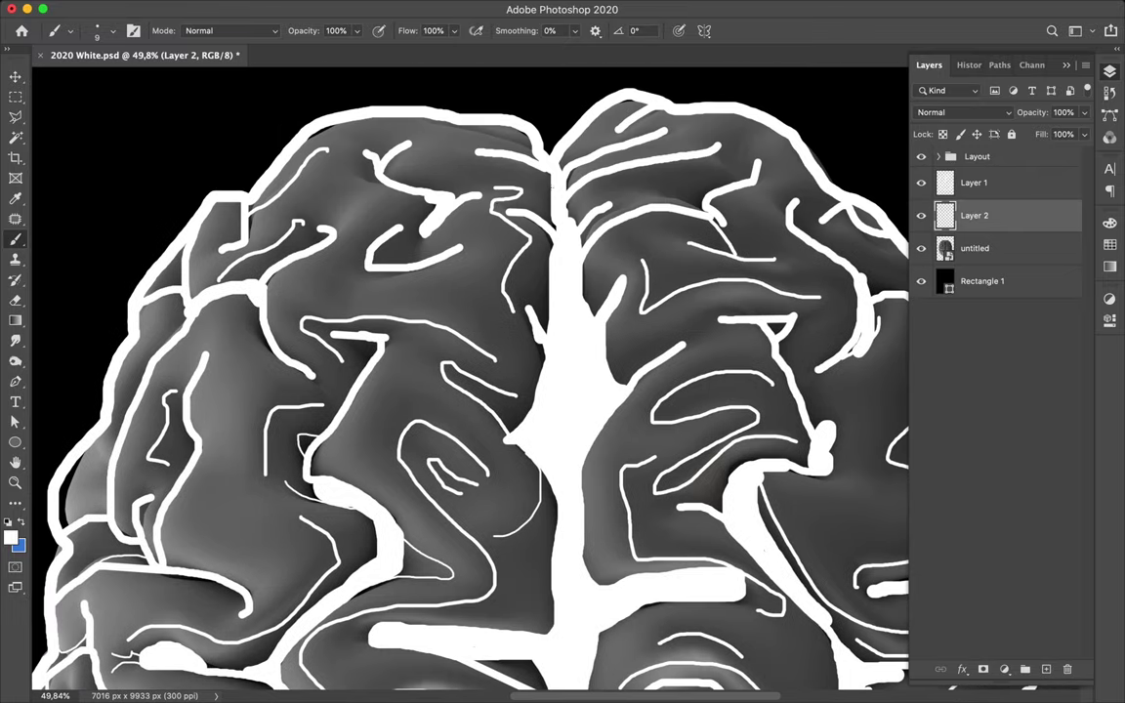
pyautogui.moveTo(328, 210); pyautogui.dragTo(367, 179)
pyautogui.moveTo(359, 168); pyautogui.dragTo(332, 152)
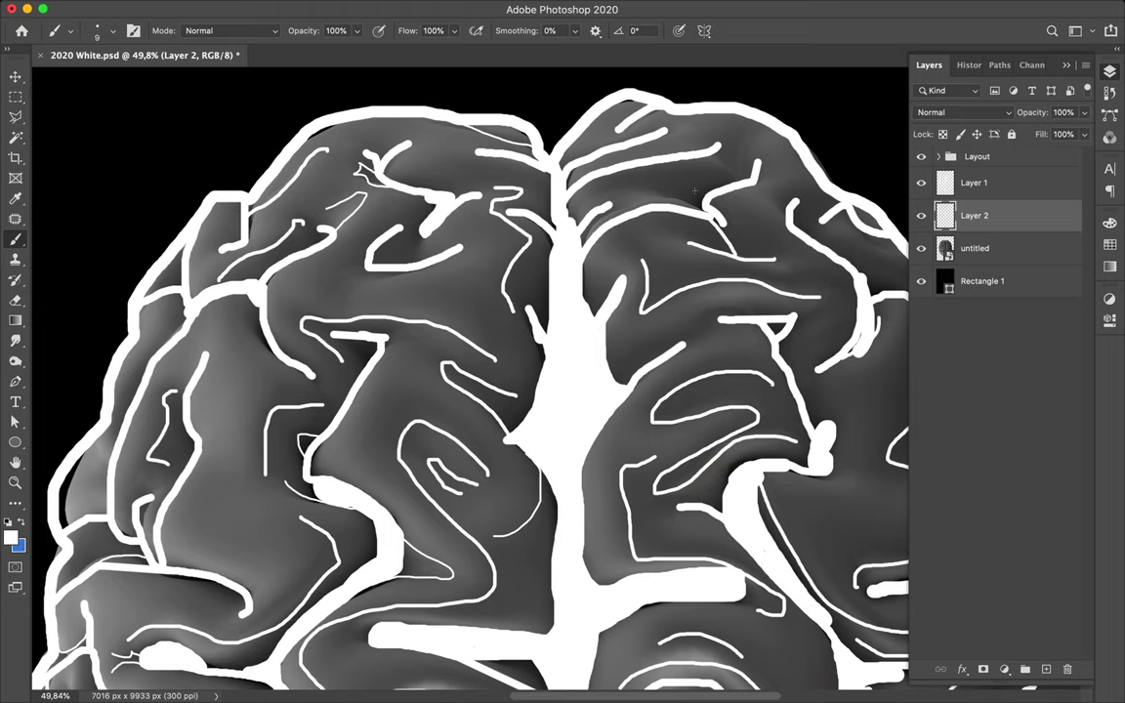
pyautogui.moveTo(676, 199); pyautogui.dragTo(544, 169)
# - Trace short, diagonal and rising fold lines across the right hemisphere's upper-middle folds
pyautogui.hscroll(5, 607, 192)
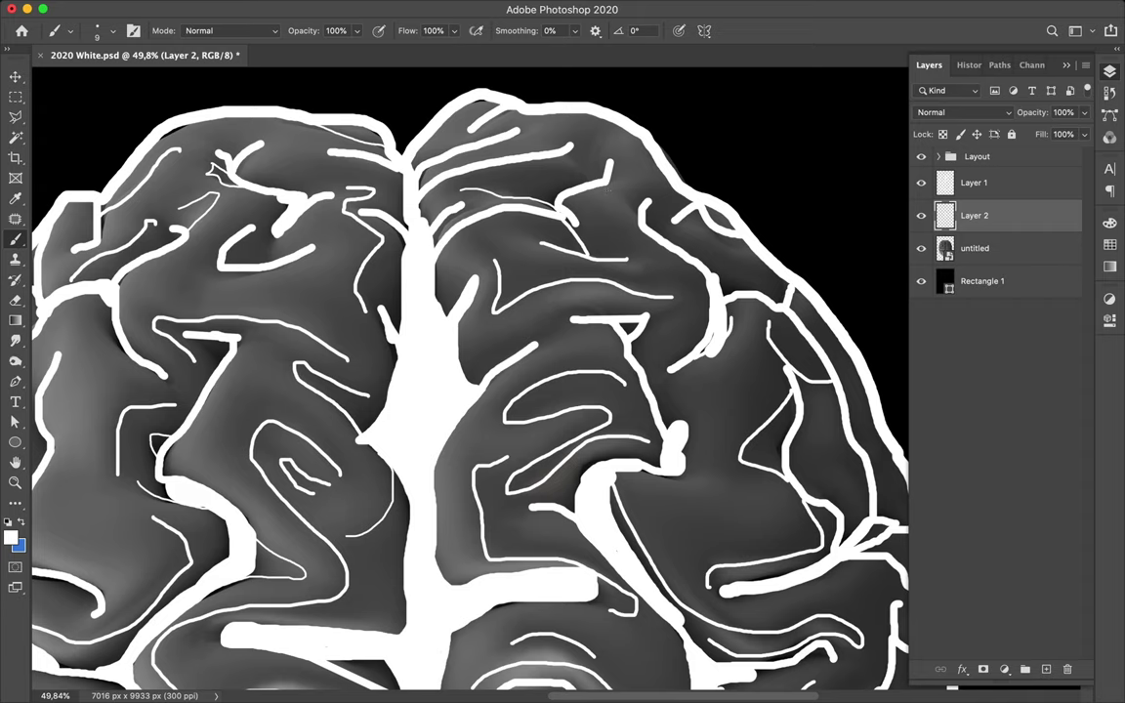
pyautogui.moveTo(571, 147)
pyautogui.mouseDown()
pyautogui.moveTo(591, 175)
pyautogui.moveTo(590, 153)
pyautogui.mouseUp()
pyautogui.moveTo(640, 207); pyautogui.dragTo(622, 193)
pyautogui.moveTo(616, 227); pyautogui.dragTo(783, 288)
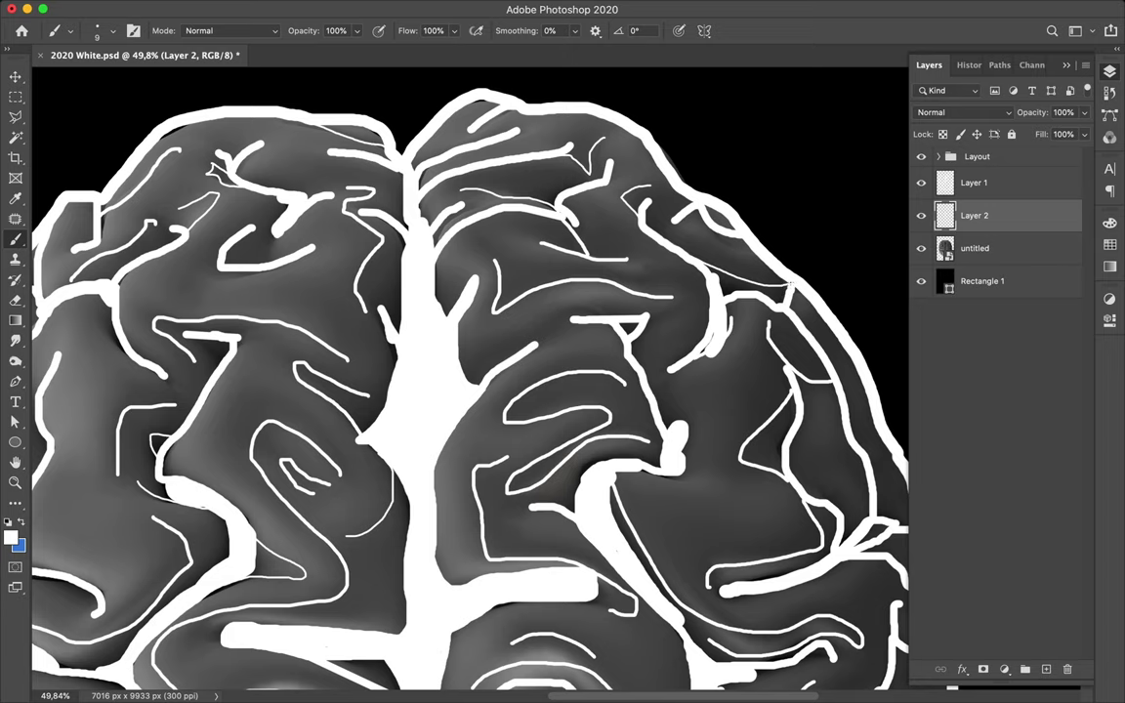
pyautogui.moveTo(535, 343); pyautogui.dragTo(598, 334)
pyautogui.moveTo(486, 347); pyautogui.dragTo(579, 307)
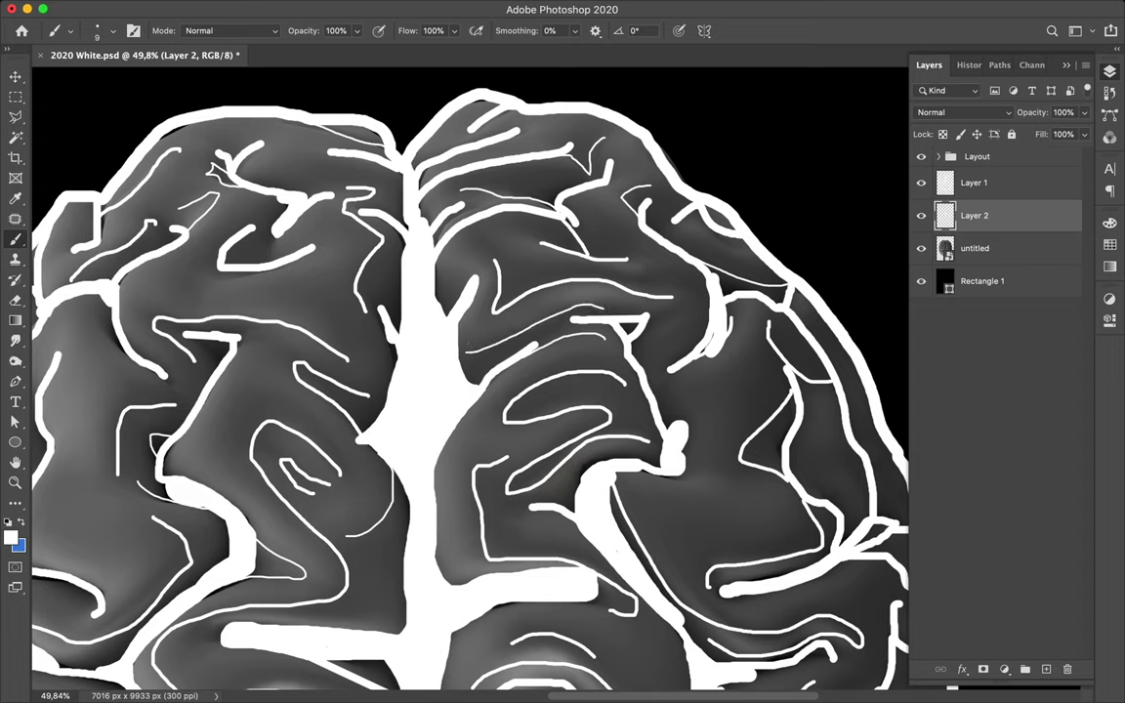
pyautogui.moveTo(668, 314)
pyautogui.mouseDown()
pyautogui.moveTo(682, 311)
pyautogui.moveTo(650, 324)
pyautogui.mouseUp()
pyautogui.moveTo(470, 369); pyautogui.dragTo(545, 357)
# - Widen the central fissure's edge and trace bending and curved fold lines on the right lobe
pyautogui.hscroll(5, 601, 397)
pyautogui.scroll(-4, 602, 397)
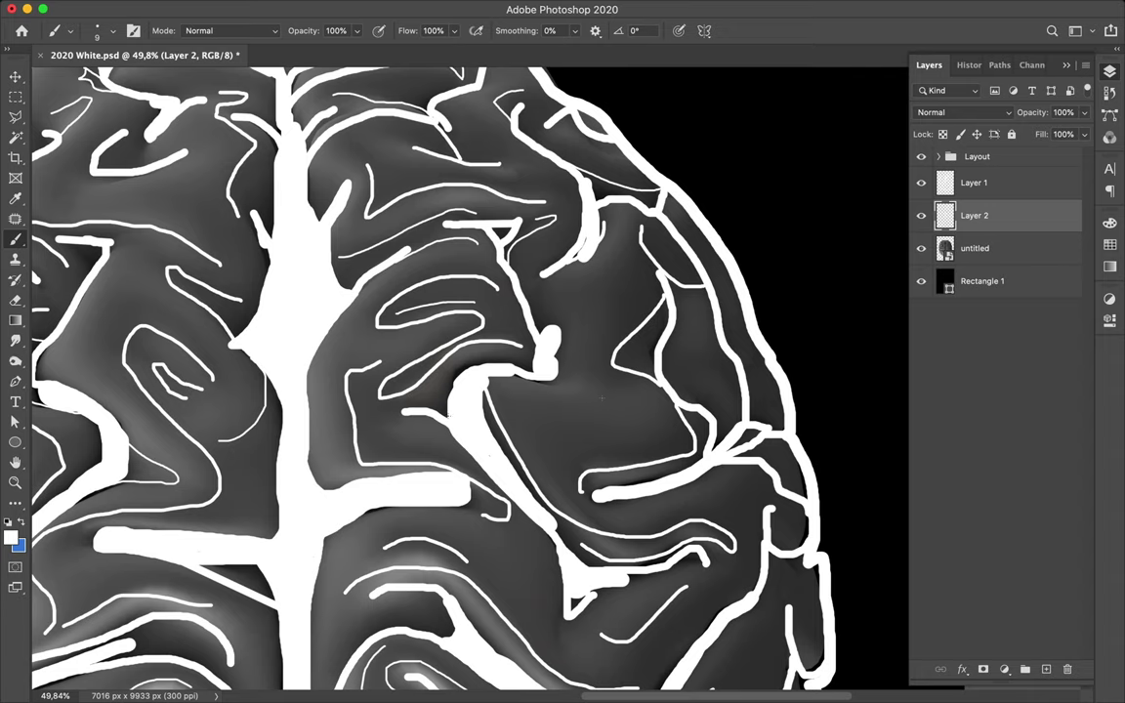
pyautogui.moveTo(447, 392)
pyautogui.mouseDown()
pyautogui.moveTo(455, 371)
pyautogui.moveTo(532, 367)
pyautogui.mouseUp()
pyautogui.moveTo(633, 239); pyautogui.dragTo(549, 291)
pyautogui.moveTo(565, 372); pyautogui.dragTo(637, 394)
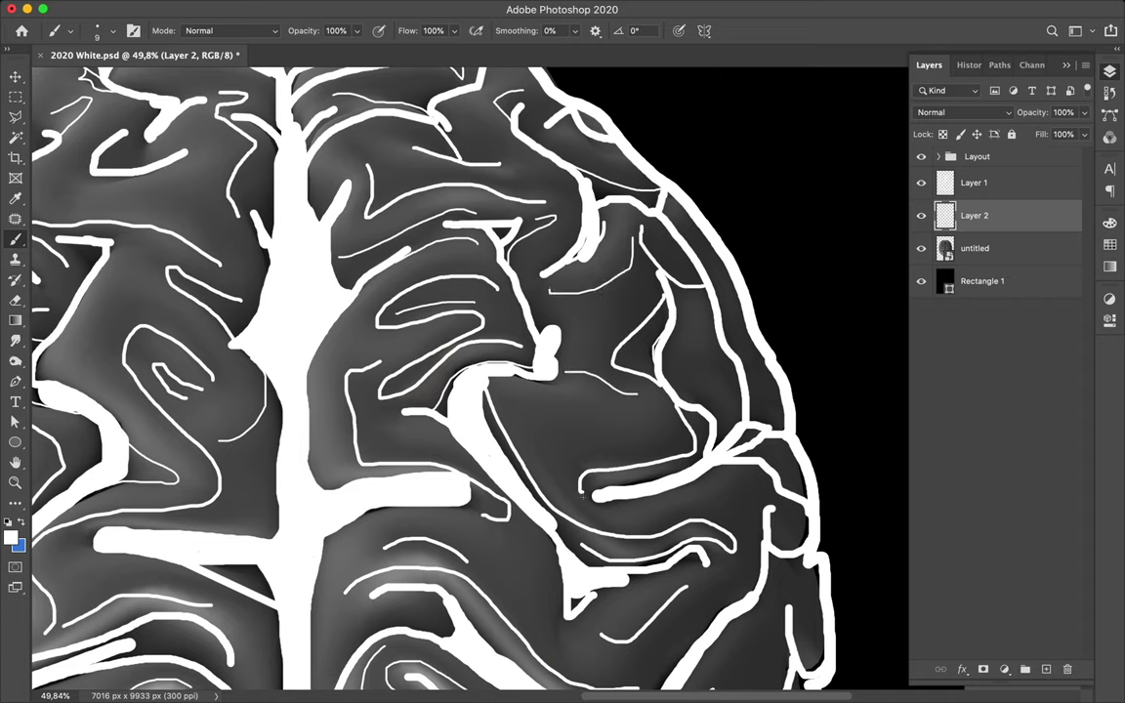
pyautogui.moveTo(574, 429); pyautogui.dragTo(537, 467)
# - Draw a curving fold line on the lower-right lobe, then pan back toward the left edge
pyautogui.scroll(-10, 574, 430)
pyautogui.hscroll(2, 574, 430)
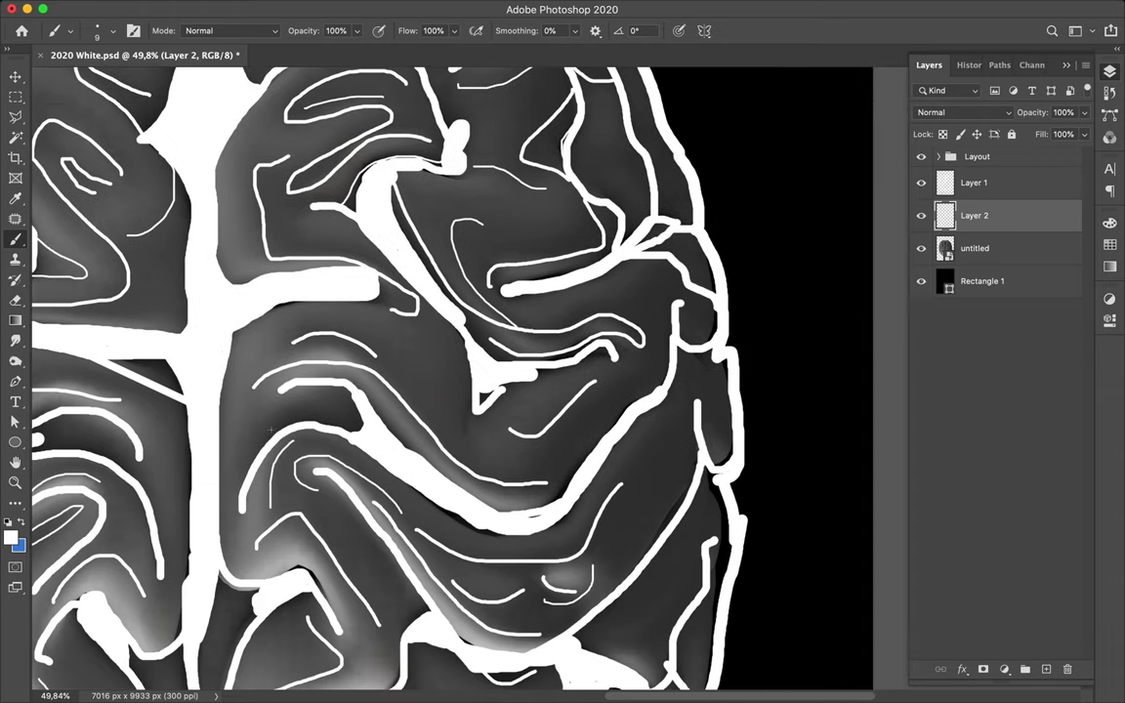
pyautogui.moveTo(248, 443); pyautogui.dragTo(340, 402)
pyautogui.scroll(-10, 449, 376)
pyautogui.scroll(-5, 528, 580)
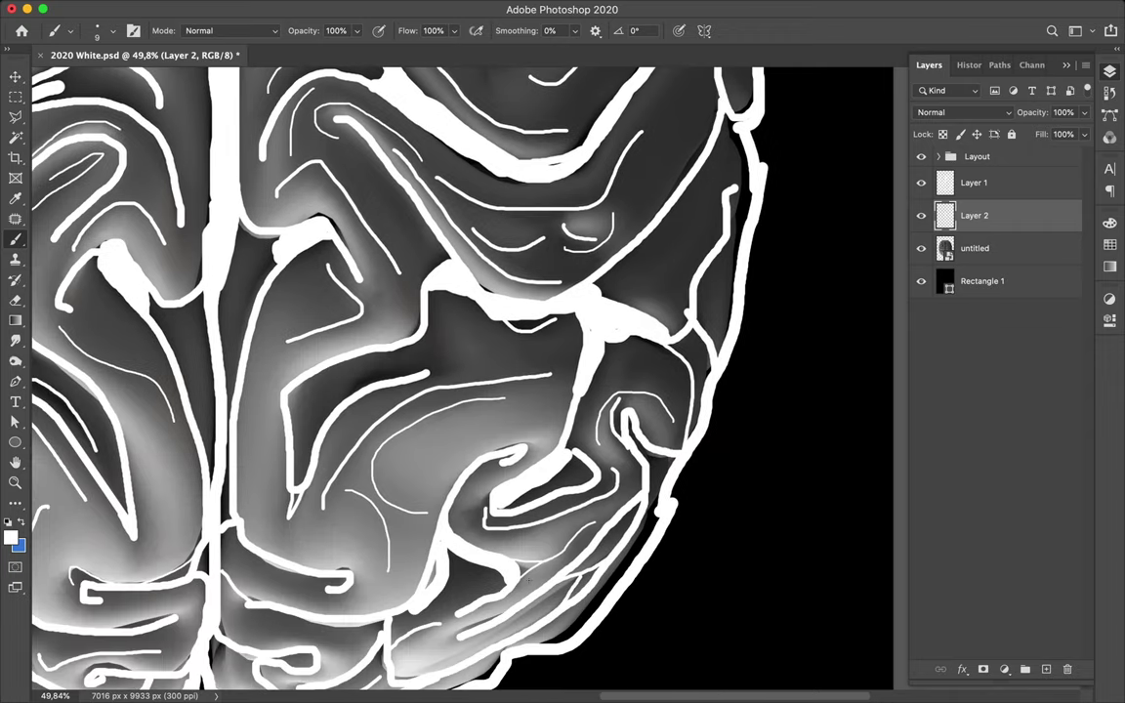
pyautogui.scroll(-4, 528, 580)
pyautogui.hscroll(-3, 528, 580)
pyautogui.scroll(-2, 528, 580)
pyautogui.hscroll(-1, 528, 580)
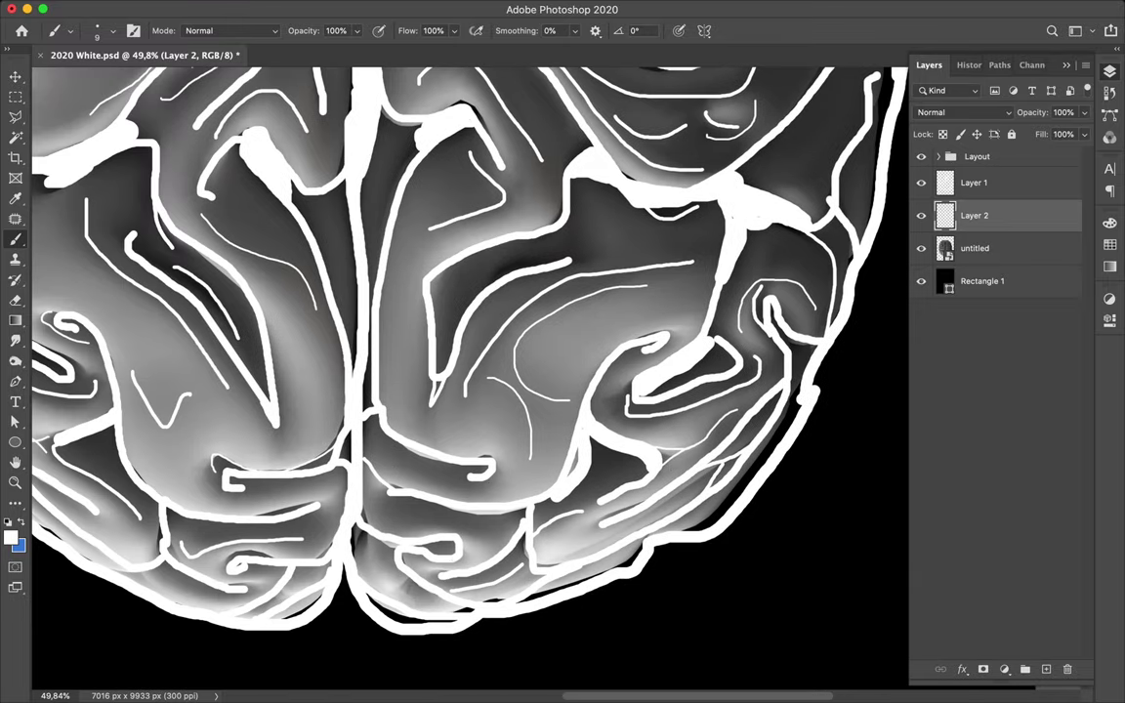
pyautogui.hscroll(-2, 276, 302)
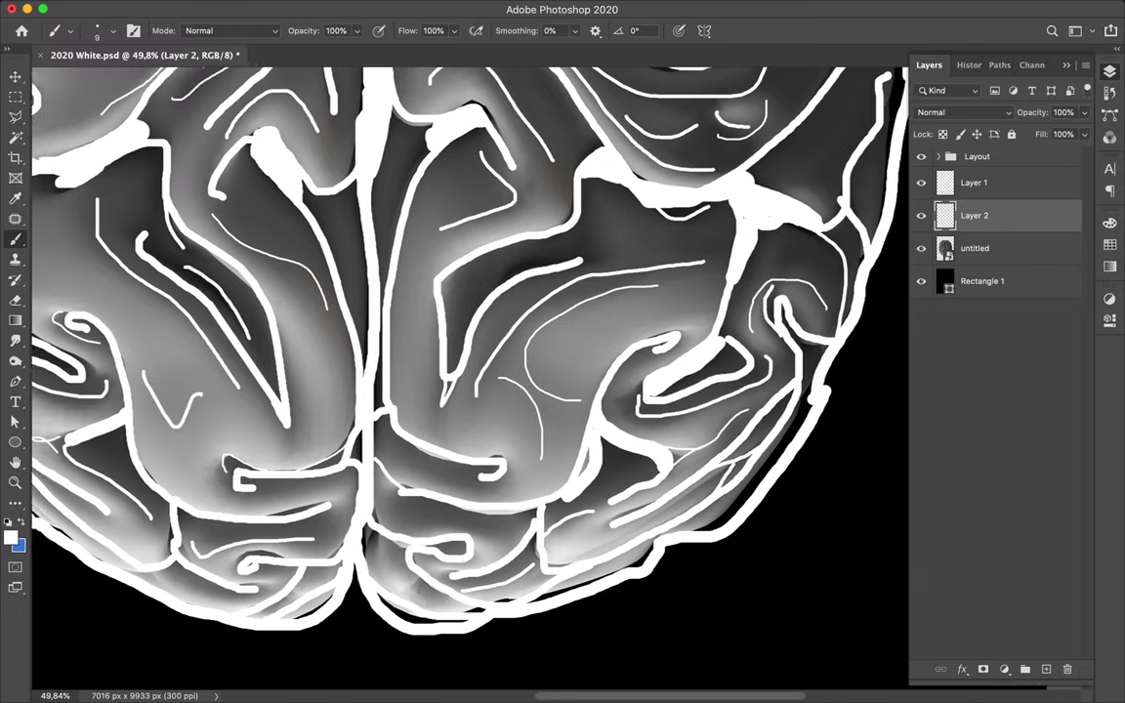
pyautogui.scroll(5, 276, 303)
pyautogui.hscroll(-2, 276, 302)
pyautogui.scroll(4, 283, 273)
pyautogui.scroll(4, 289, 252)
pyautogui.scroll(2, 274, 299)
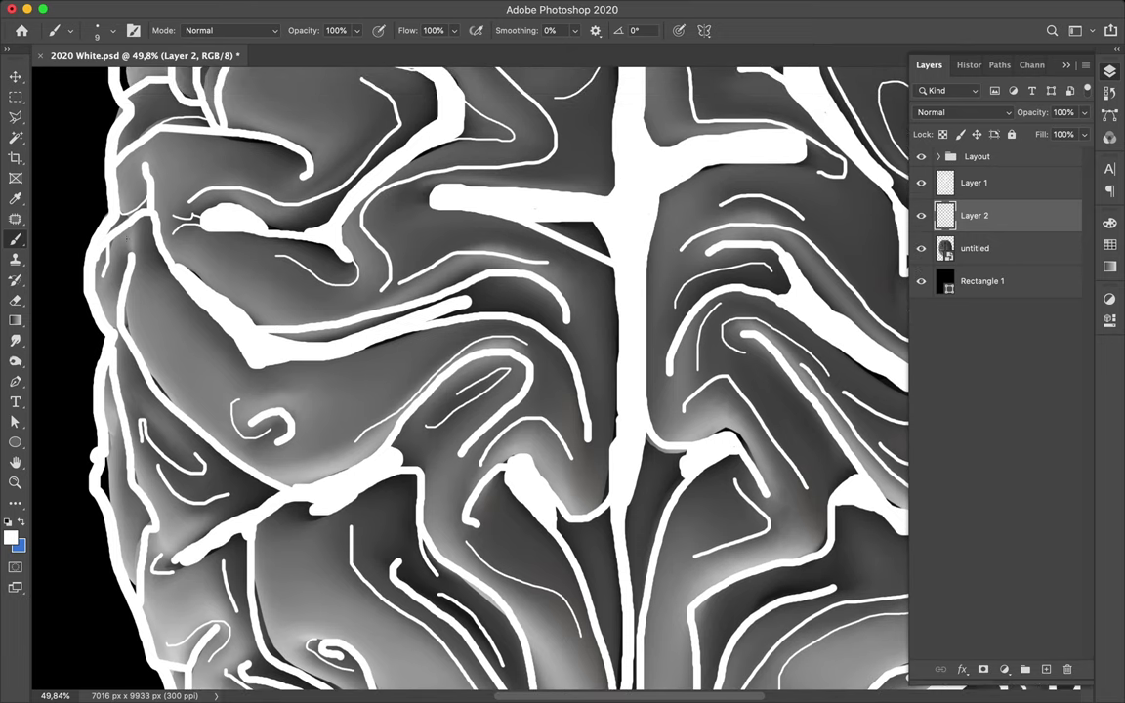
# - Add fold lines along the left edge, including a small hook, and rising lines on the left lobe
pyautogui.moveTo(131, 252); pyautogui.dragTo(121, 215)
pyautogui.moveTo(151, 238); pyautogui.dragTo(162, 257)
pyautogui.scroll(3, 221, 298)
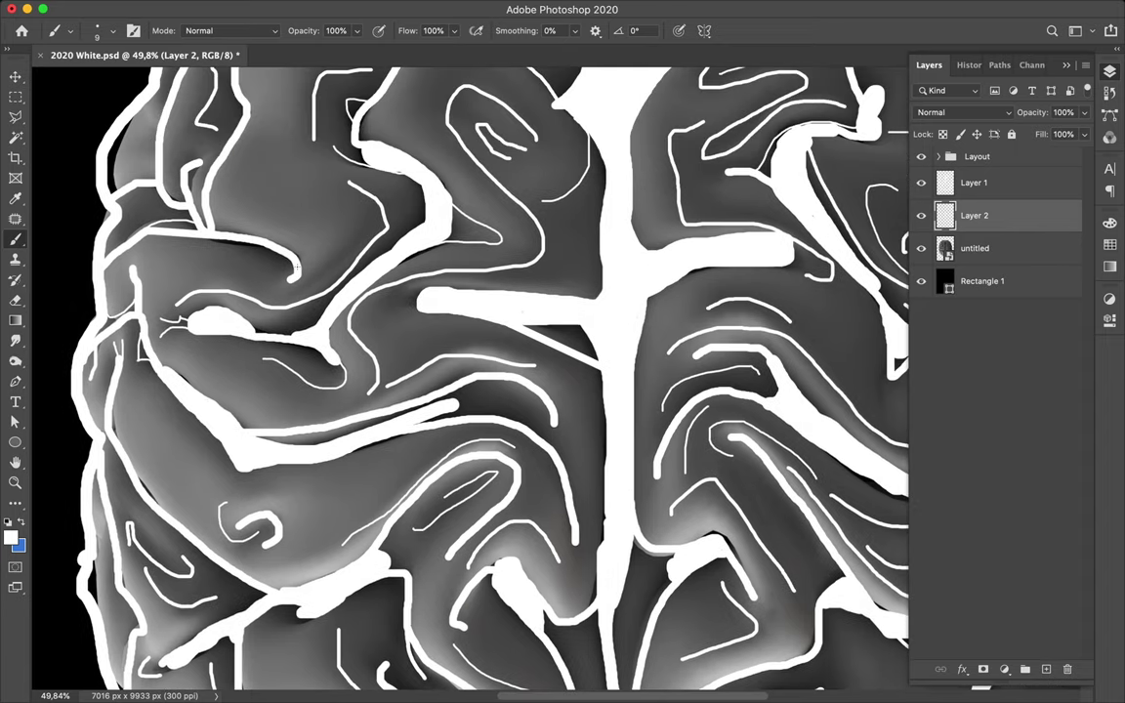
pyautogui.moveTo(275, 266); pyautogui.dragTo(174, 235)
pyautogui.moveTo(250, 264); pyautogui.dragTo(325, 190)
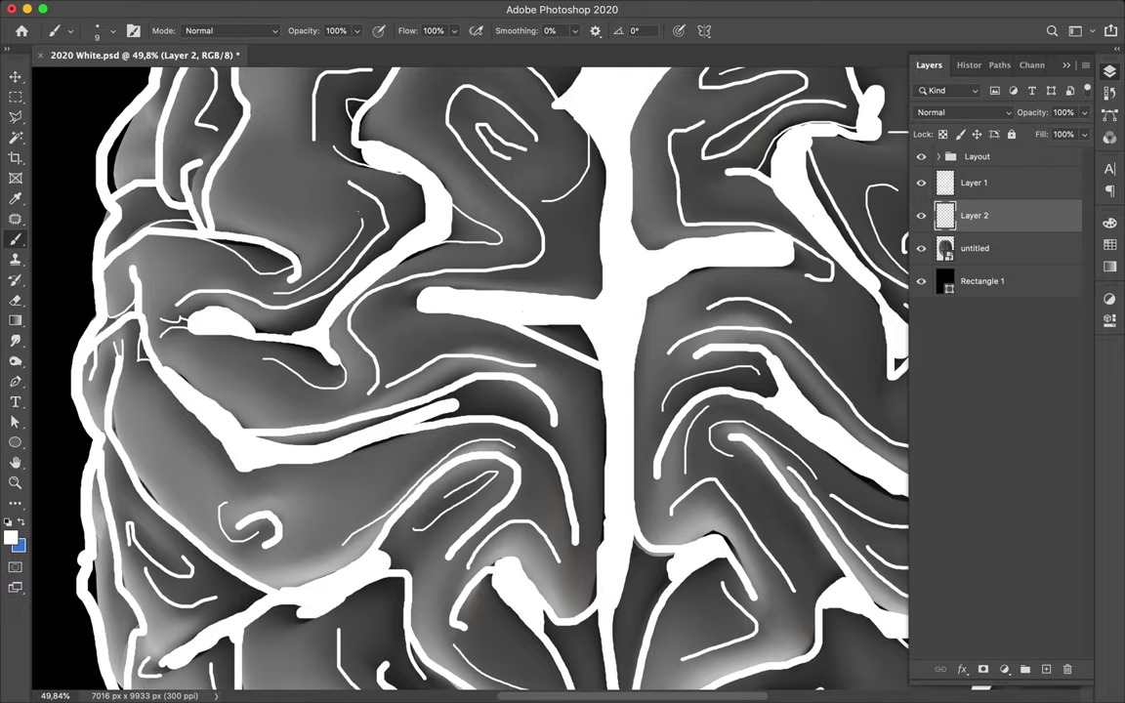
# - Add a curved left-lobe fold line plus a short line and small mark on the left edge
pyautogui.scroll(2, 326, 189)
pyautogui.scroll(3, 468, 380)
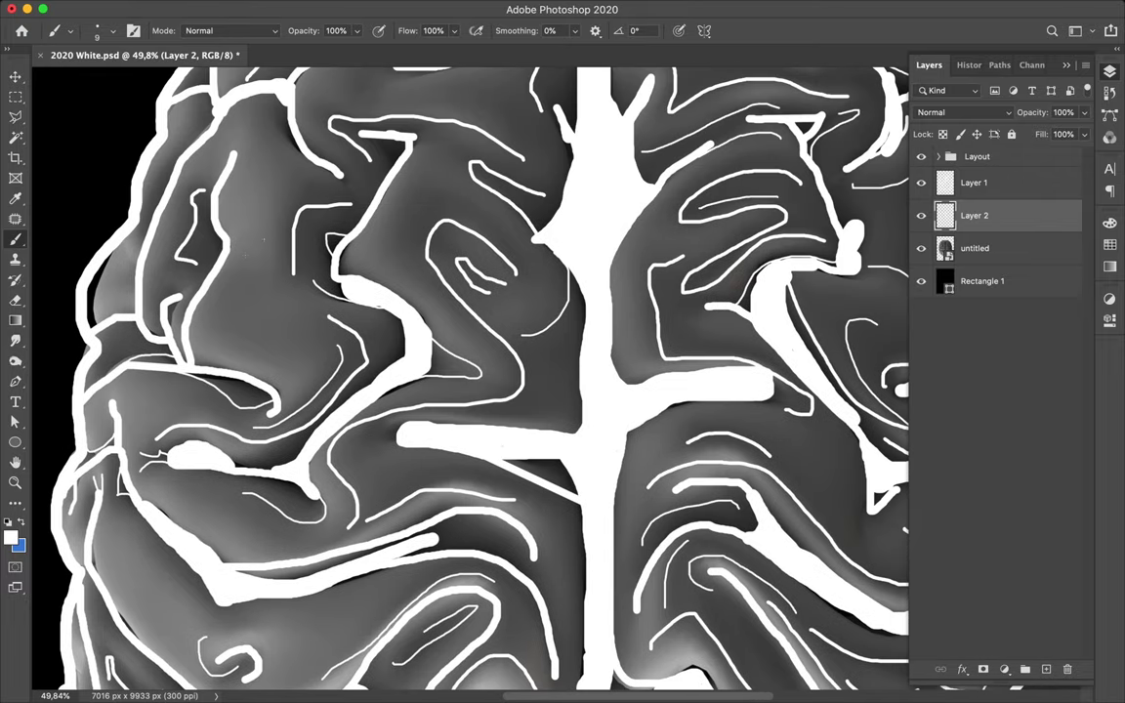
pyautogui.moveTo(245, 253); pyautogui.dragTo(302, 193)
pyautogui.scroll(5, 308, 195)
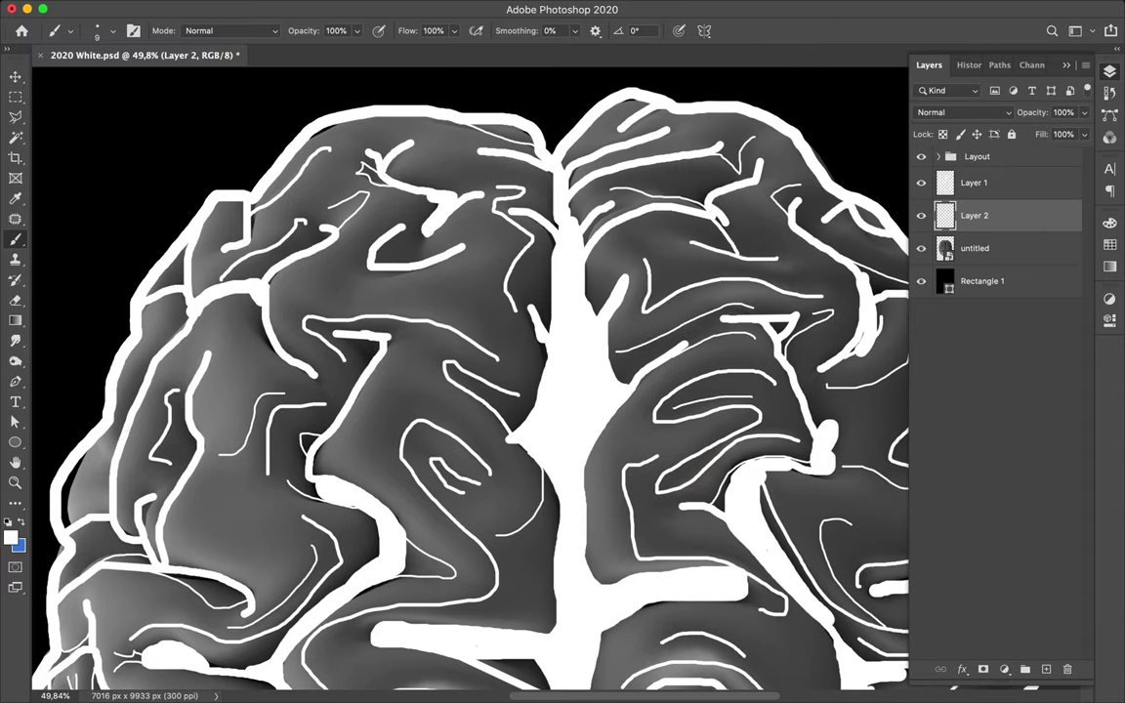
pyautogui.moveTo(105, 435)
pyautogui.mouseDown()
pyautogui.moveTo(100, 465)
pyautogui.moveTo(76, 436)
pyautogui.moveTo(68, 445)
pyautogui.mouseUp()
pyautogui.moveTo(158, 253); pyautogui.dragTo(163, 246)
# - Trace fold lines across the upper-left lobe and several across the upper-right lobe
pyautogui.moveTo(405, 164)
pyautogui.mouseDown()
pyautogui.moveTo(496, 178)
pyautogui.moveTo(474, 184)
pyautogui.mouseUp()
pyautogui.moveTo(652, 183); pyautogui.dragTo(719, 179)
pyautogui.moveTo(733, 120); pyautogui.dragTo(720, 128)
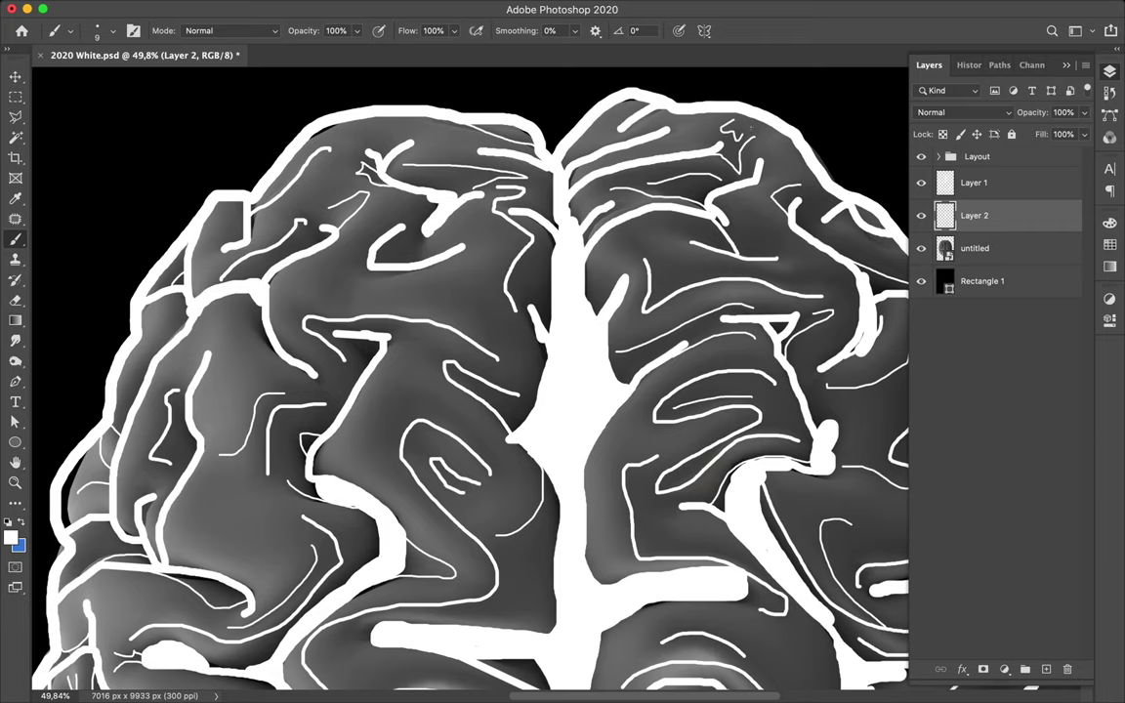
pyautogui.scroll(-5, 675, 118)
pyautogui.hscroll(5, 675, 117)
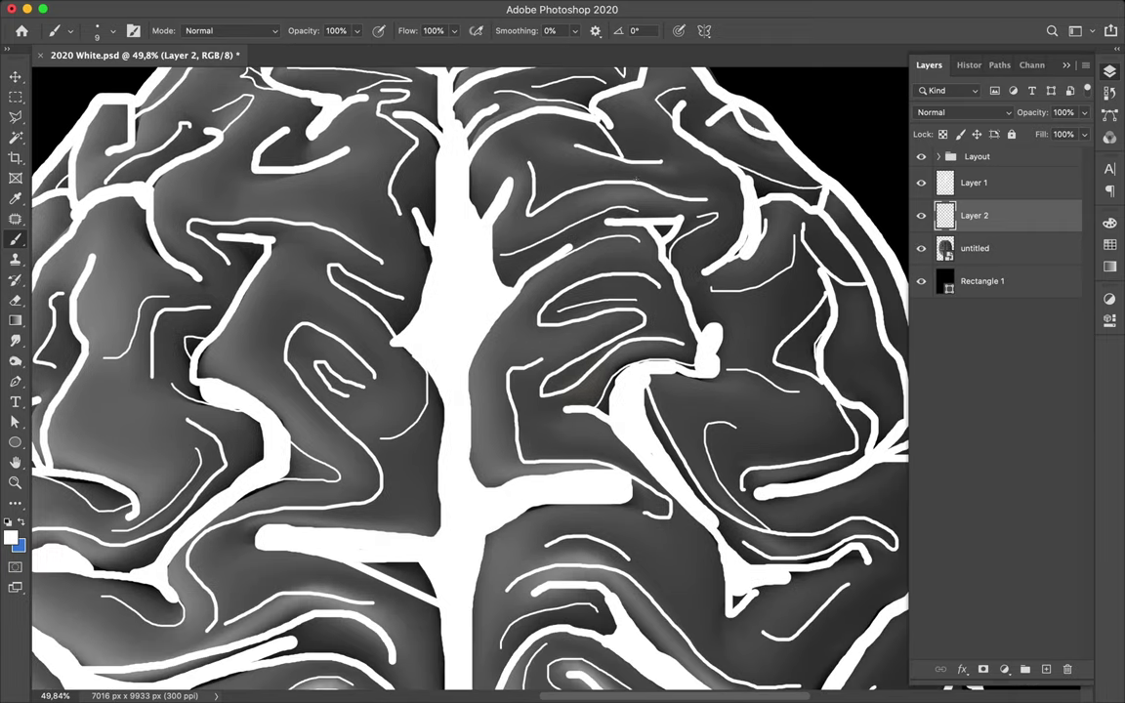
pyautogui.moveTo(681, 165)
pyautogui.mouseDown()
pyautogui.moveTo(551, 175)
pyautogui.moveTo(538, 156)
pyautogui.mouseUp()
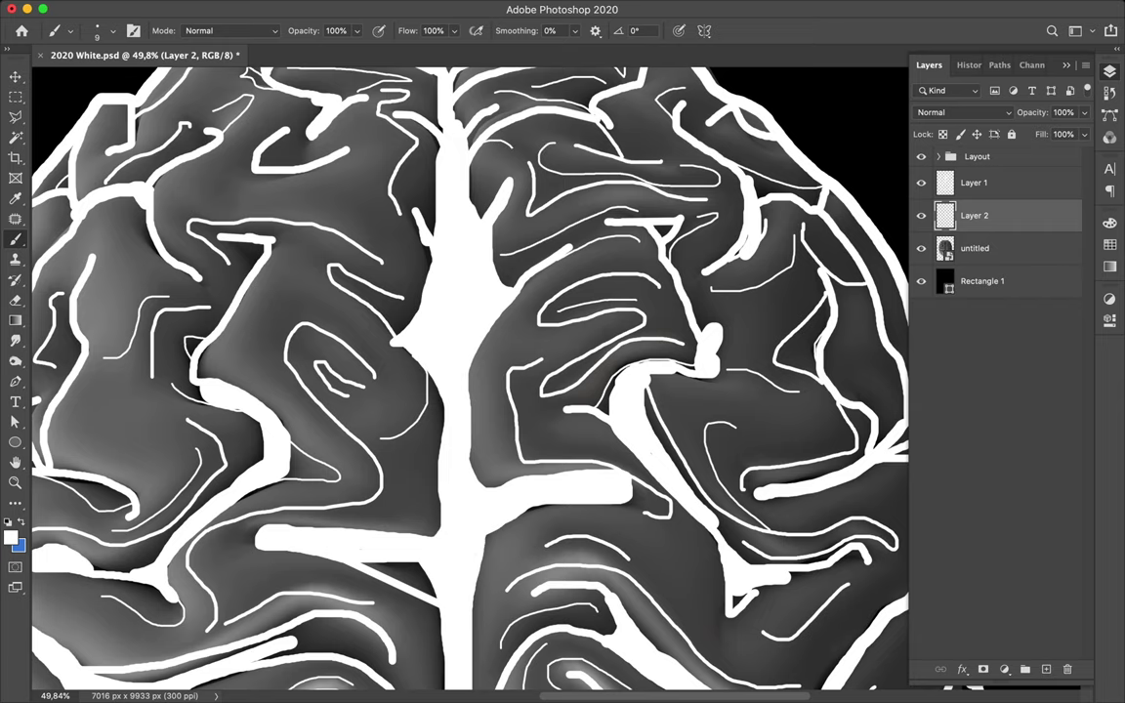
# - Add a small curved line beside the white branch and a fold line curving upward
pyautogui.scroll(-3, 454, 129)
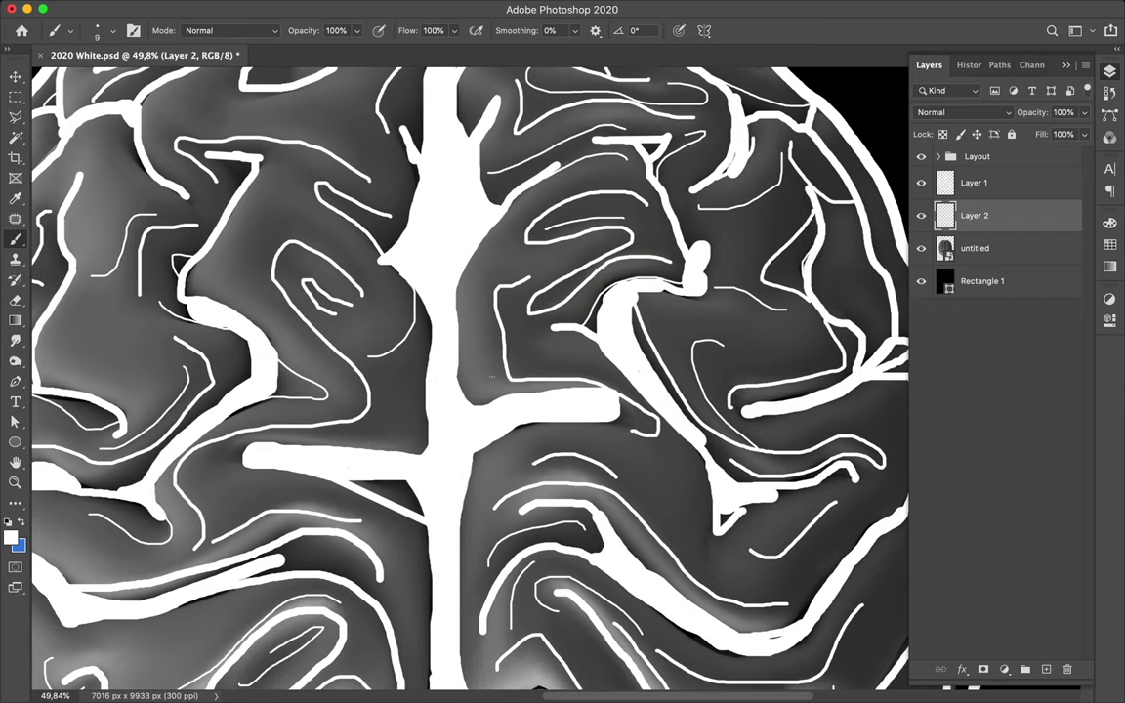
pyautogui.moveTo(479, 376); pyautogui.dragTo(490, 388)
pyautogui.moveTo(293, 394)
pyautogui.mouseDown()
pyautogui.moveTo(371, 382)
pyautogui.moveTo(381, 334)
pyautogui.mouseUp()
pyautogui.scroll(-5, 469, 375)
pyautogui.scroll(-3, 469, 376)
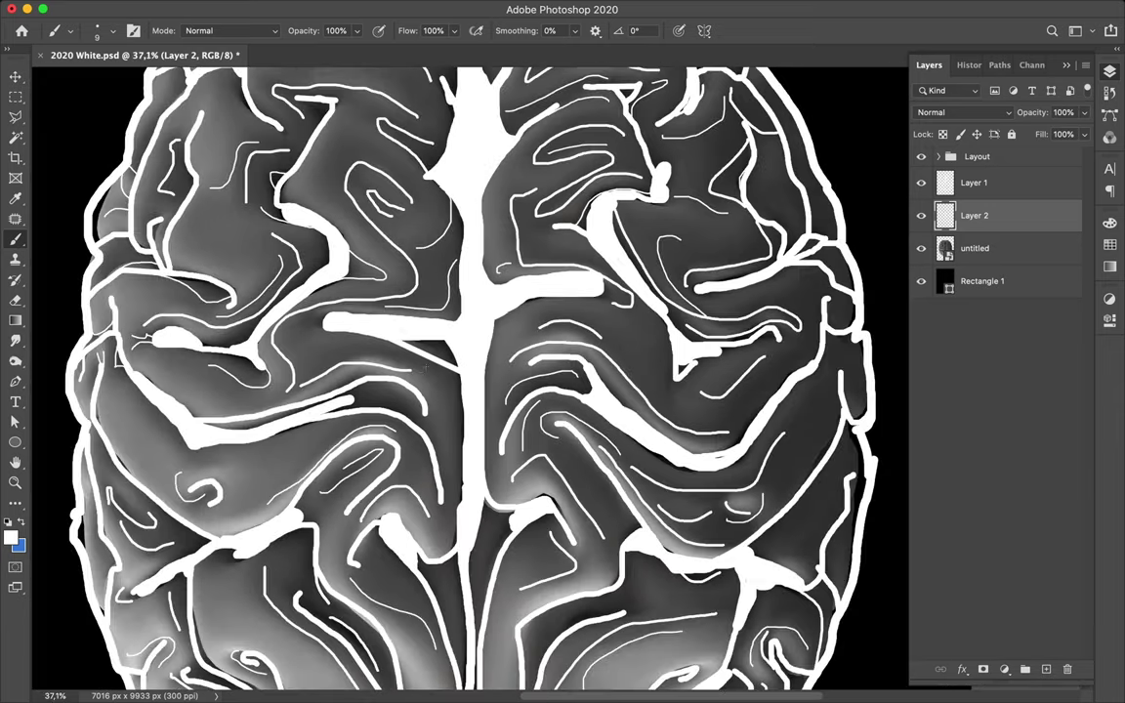
pyautogui.scroll(-2, 469, 376)
pyautogui.scroll(-2, 468, 376)
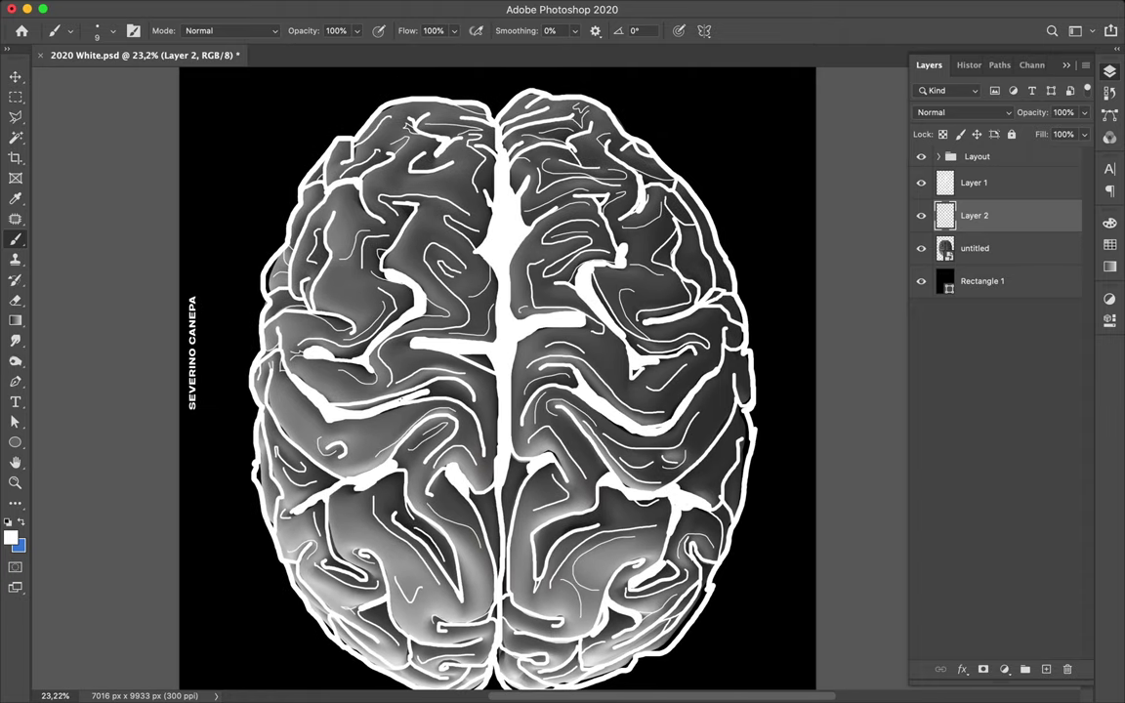
pyautogui.click(921, 248)
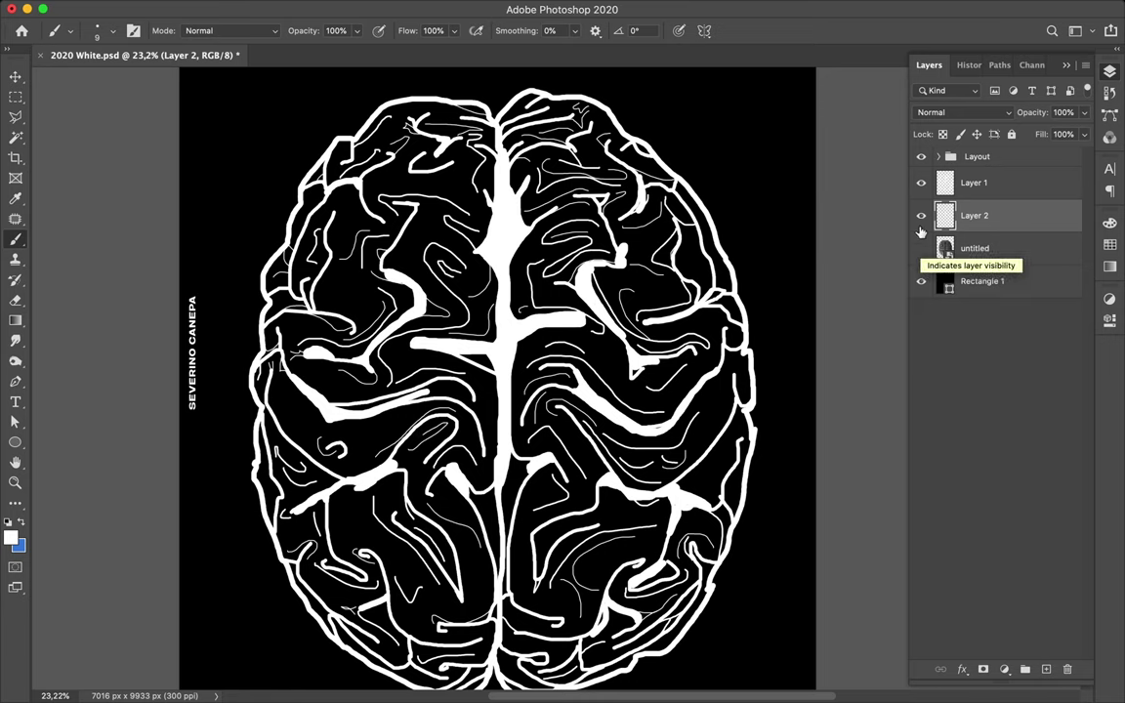
pyautogui.click(921, 246)
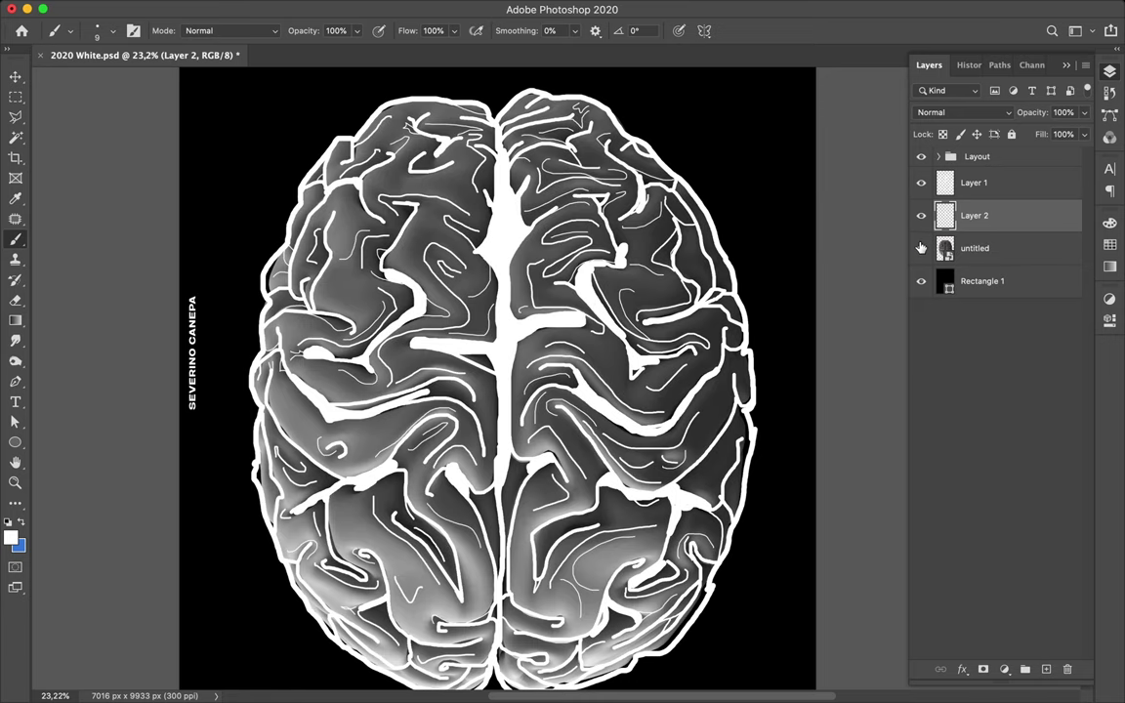
pyautogui.scroll(2, 557, 371)
pyautogui.scroll(2, 398, 206)
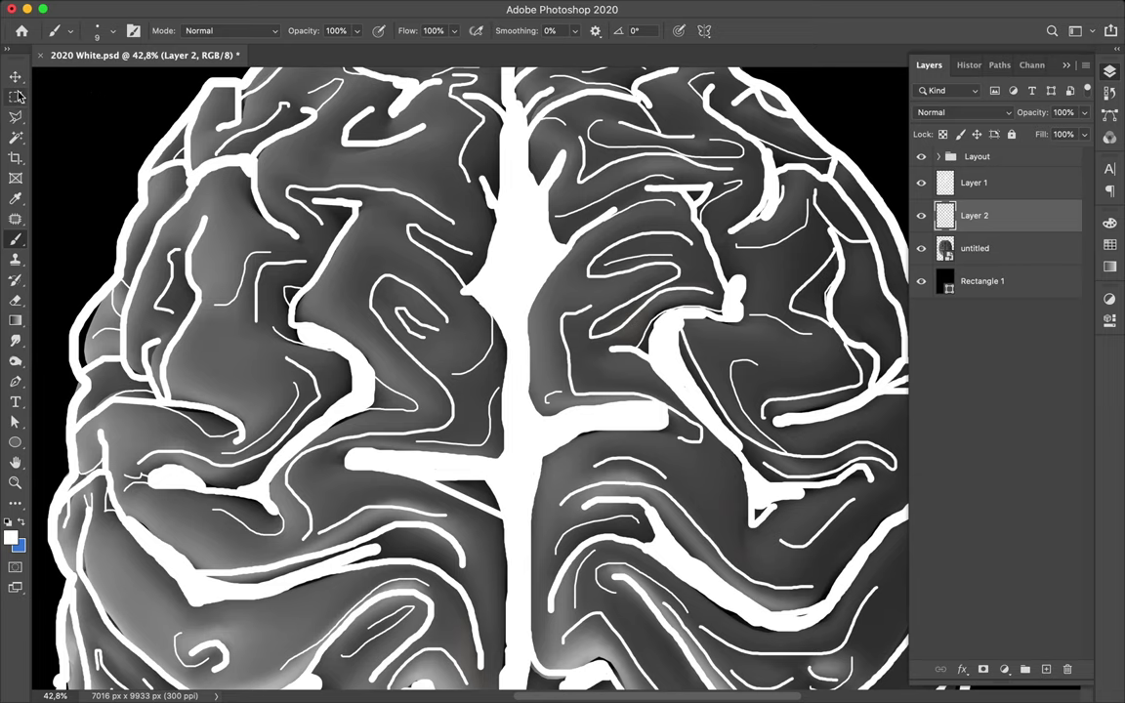
# - Enlarge the brush from 9 to 51 px
pyautogui.click(101, 31)
pyautogui.moveTo(91, 81); pyautogui.dragTo(111, 81)
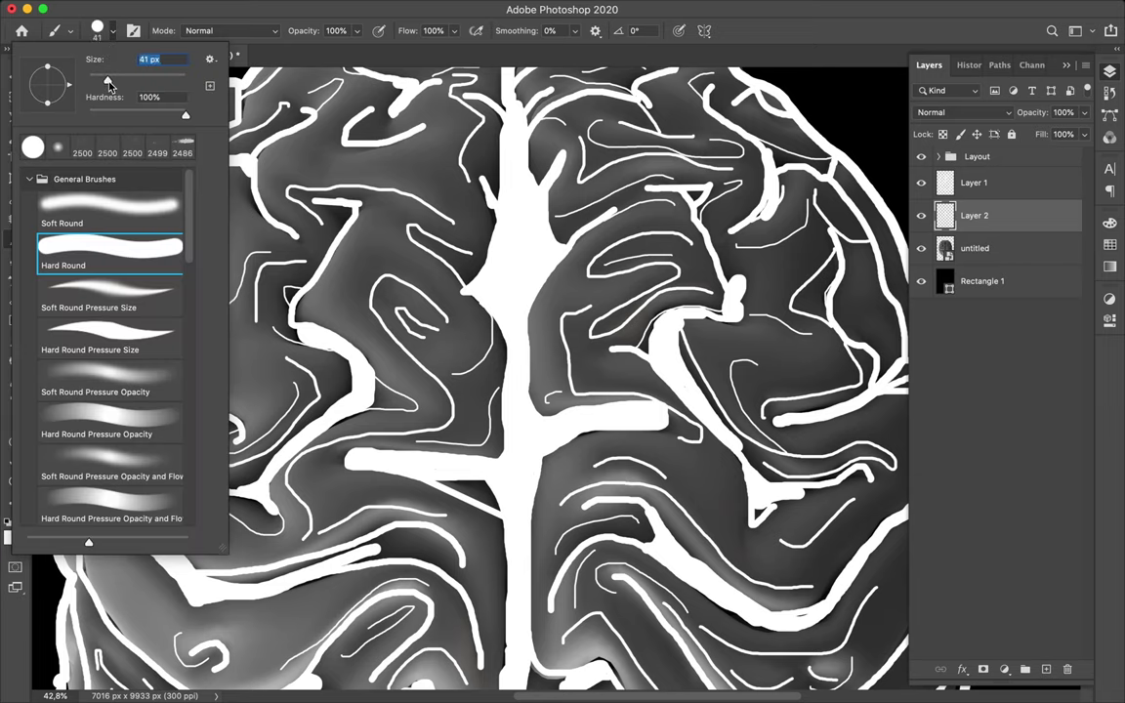
pyautogui.click(330, 201)
# - Thicken the end of an upper-left white line and a left-side fissure, undoing one stray stroke
pyautogui.moveTo(329, 203); pyautogui.dragTo(347, 225)
pyautogui.hotkey('ctrl', 'z')
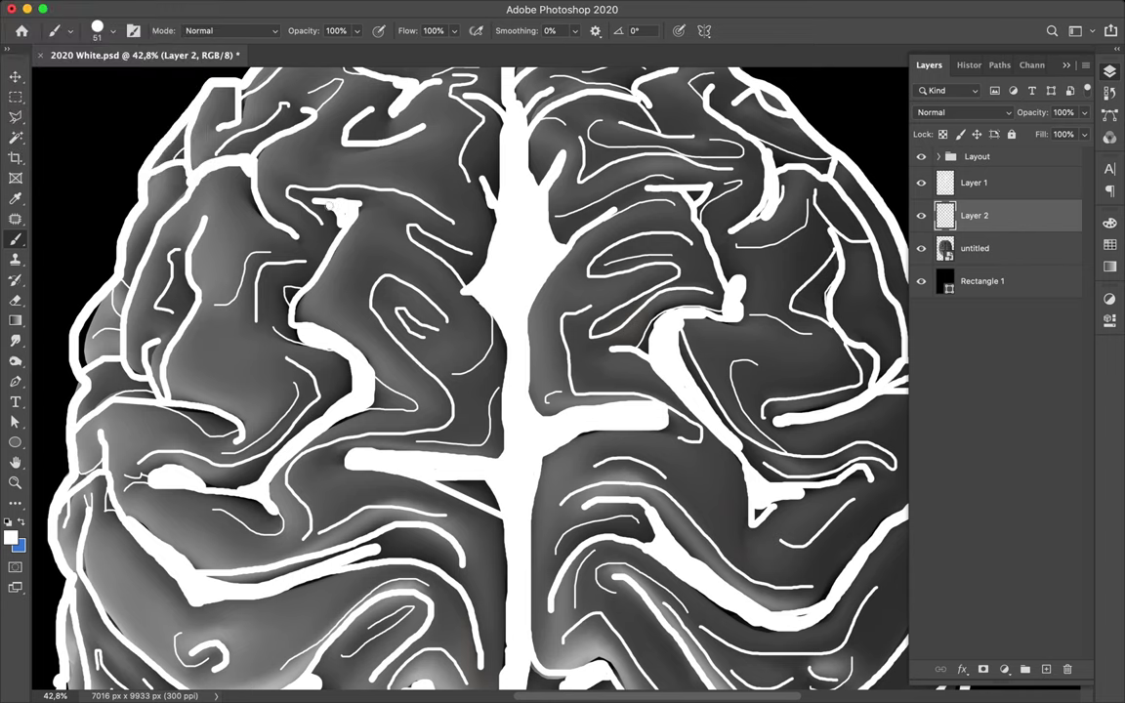
pyautogui.hotkey('ctrl', 'shift', 'z')
pyautogui.moveTo(191, 298); pyautogui.dragTo(188, 275)
pyautogui.hotkey('ctrl', 'z')
pyautogui.moveTo(188, 412); pyautogui.dragTo(236, 421)
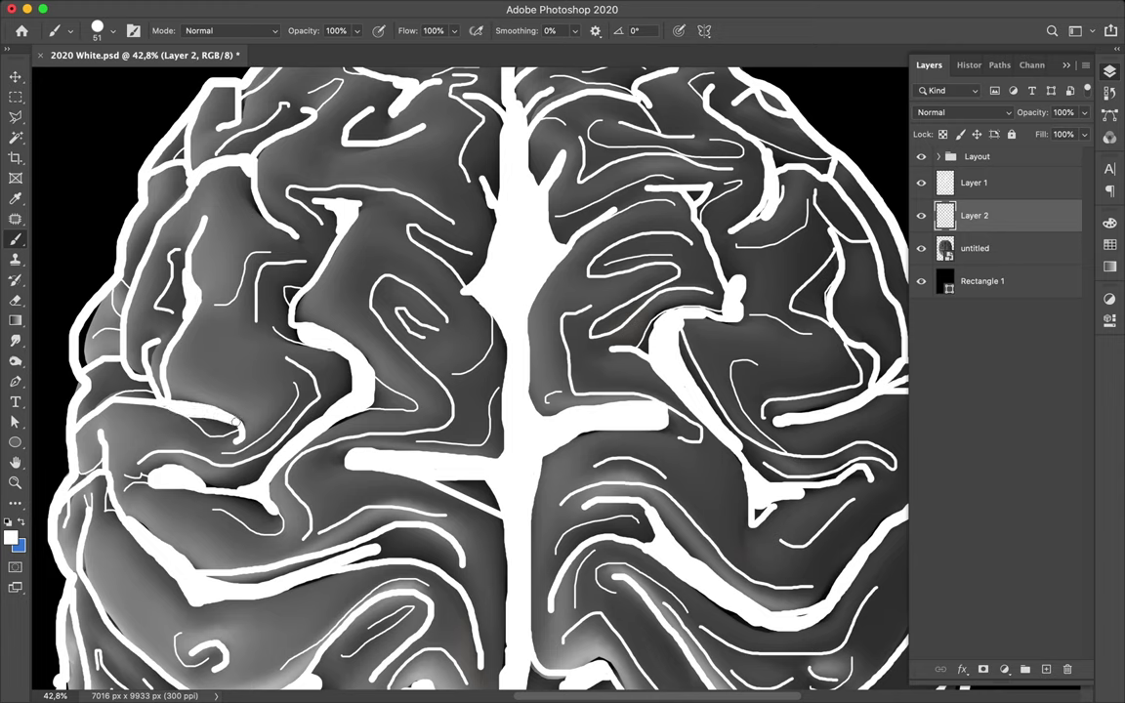
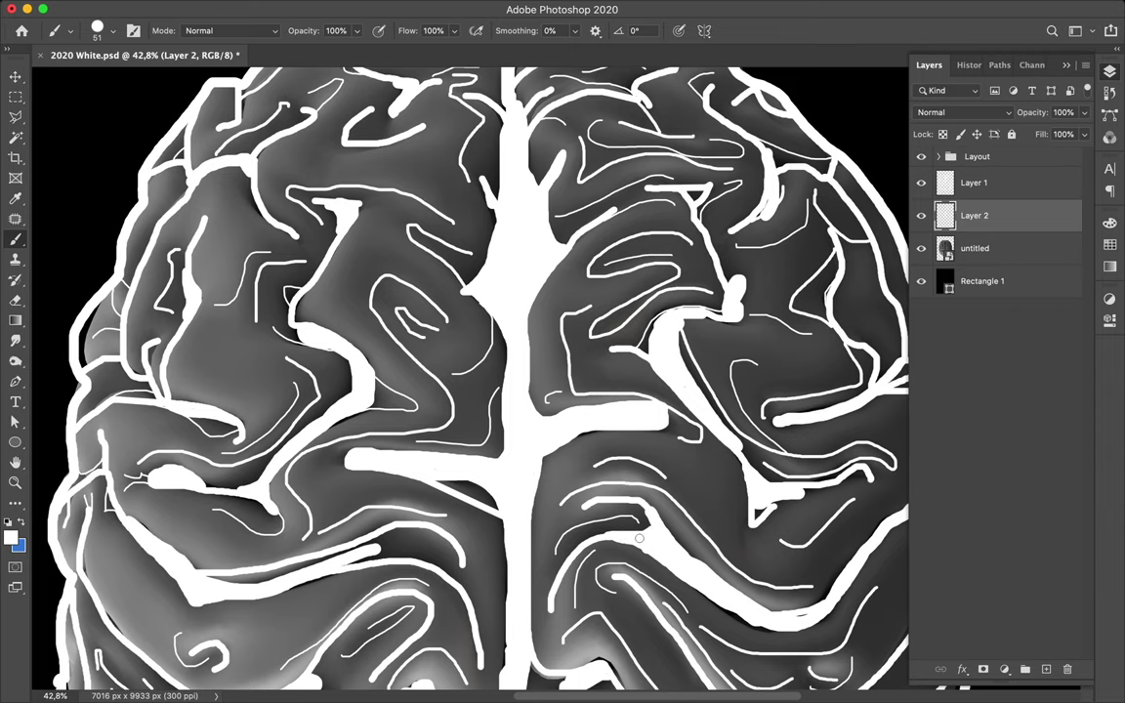
# - Paint two short thick white strokes along the brain's bottom folds on Layer 2
pyautogui.hscroll(2, 639, 537)
pyautogui.hscroll(2, 615, 517)
pyautogui.hscroll(2, 586, 493)
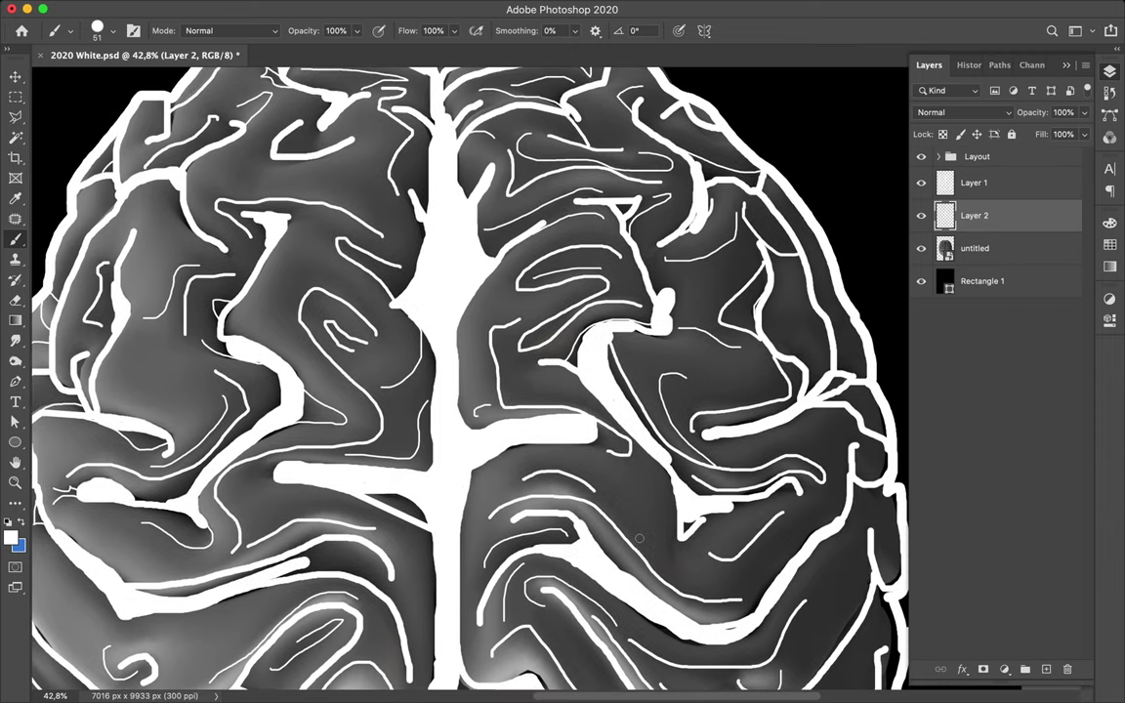
pyautogui.scroll(-1, 351, 342)
pyautogui.scroll(-1, 371, 283)
pyautogui.scroll(-3, 416, 317)
pyautogui.hscroll(-3, 416, 318)
pyautogui.scroll(-2, 416, 318)
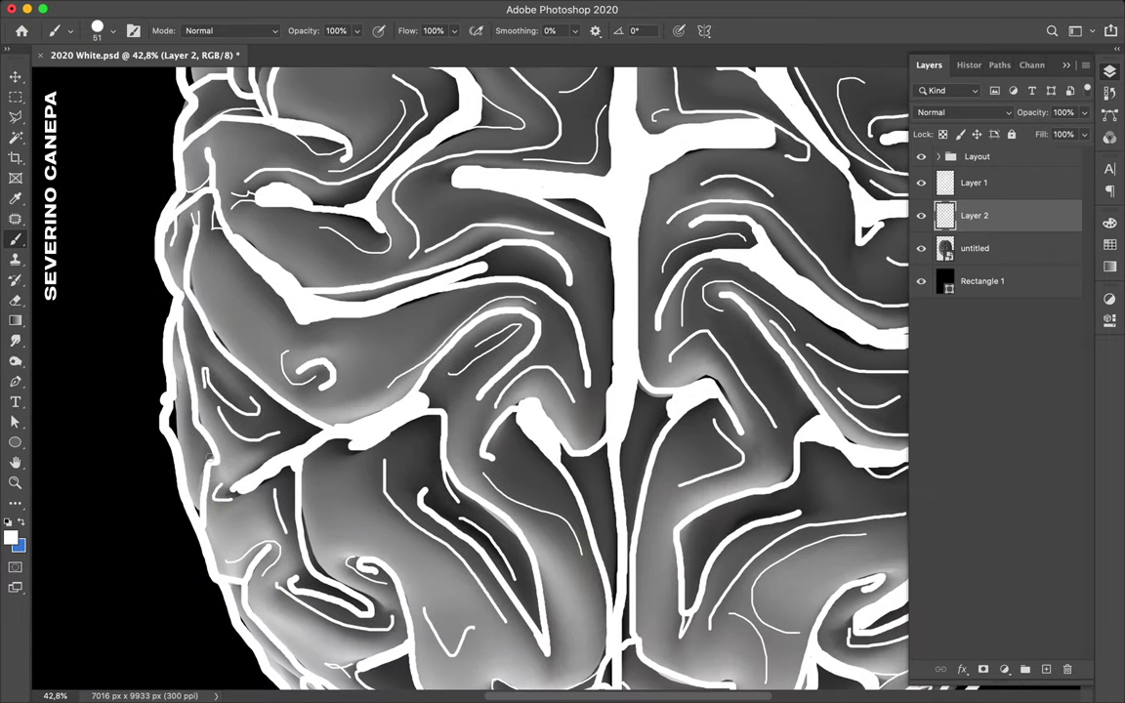
pyautogui.hscroll(5, 407, 406)
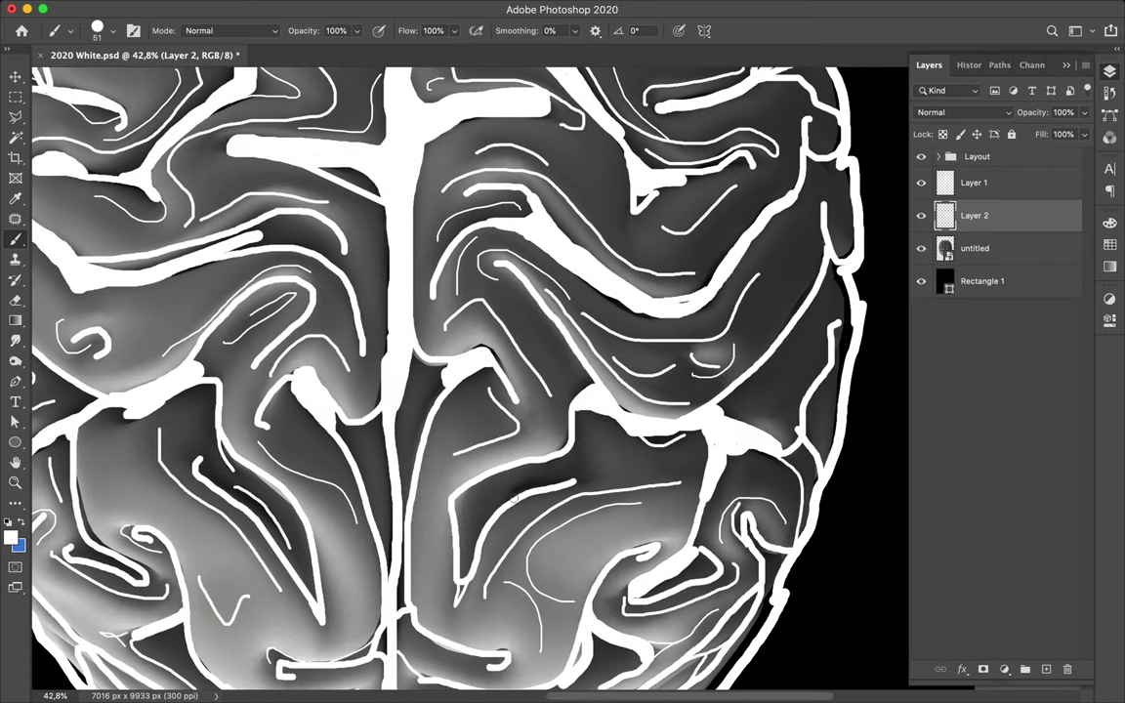
pyautogui.moveTo(509, 498); pyautogui.dragTo(559, 482)
pyautogui.scroll(-5, 558, 481)
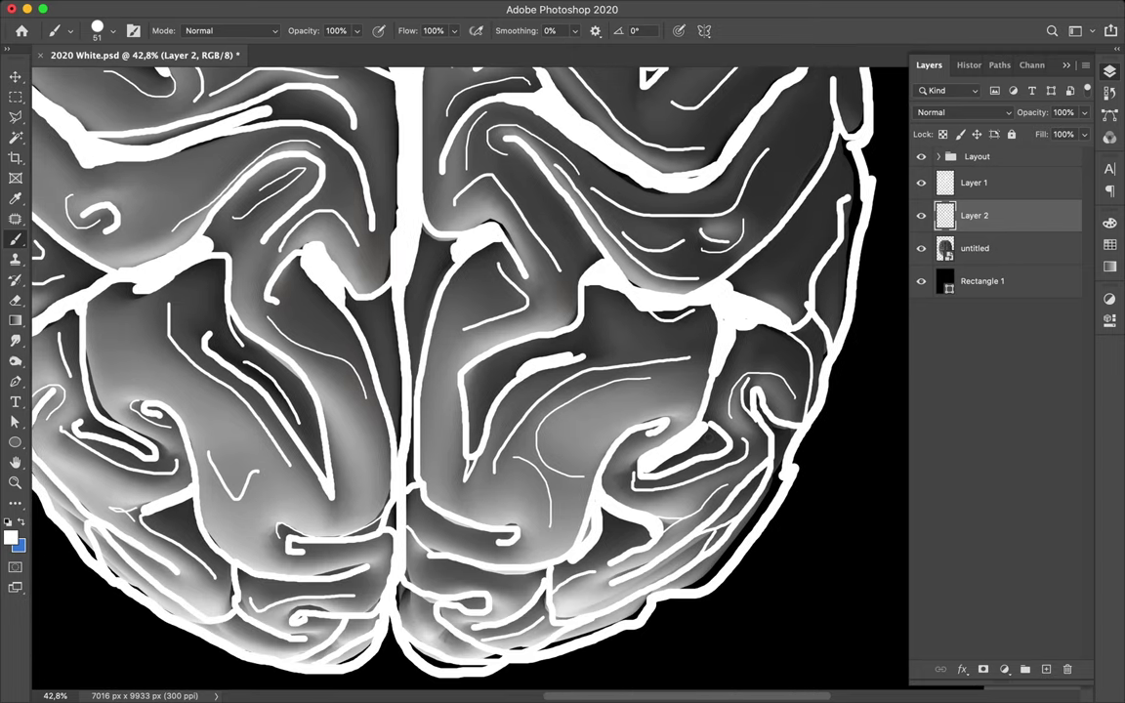
pyautogui.moveTo(600, 527)
pyautogui.mouseDown()
pyautogui.moveTo(625, 517)
pyautogui.moveTo(614, 515)
pyautogui.mouseUp()
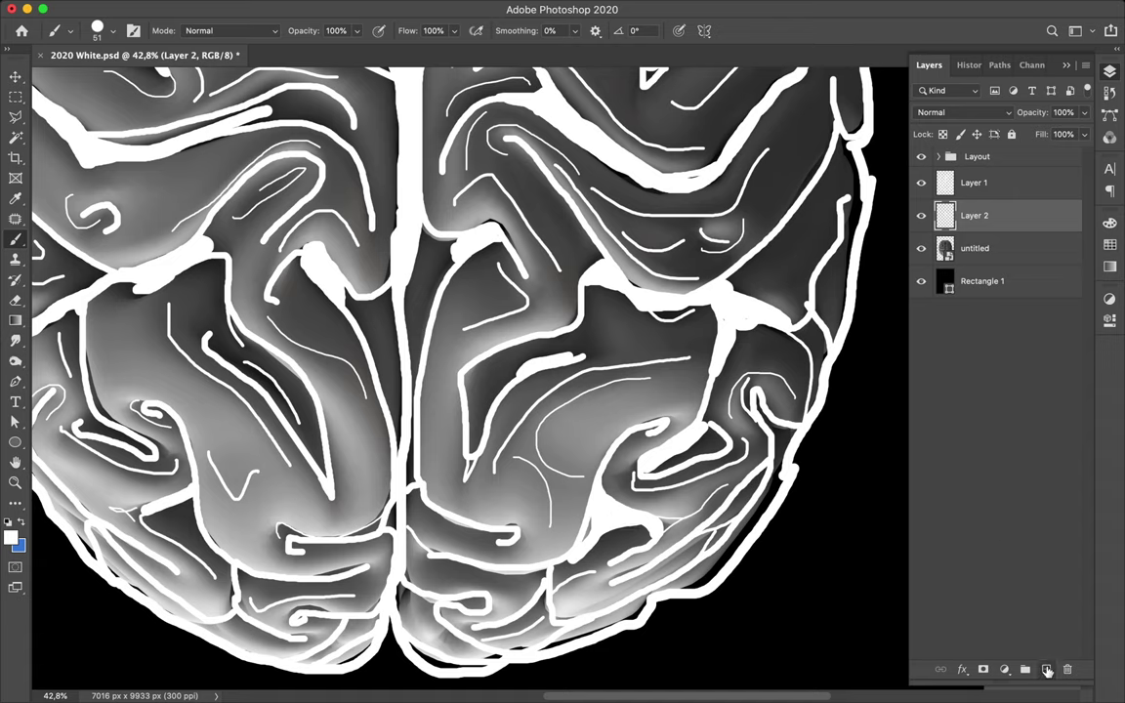
# - Add a new layer, shrink the brush to 4 px, and draw a thin curving fold line
pyautogui.click(1047, 669)
pyautogui.click(118, 35)
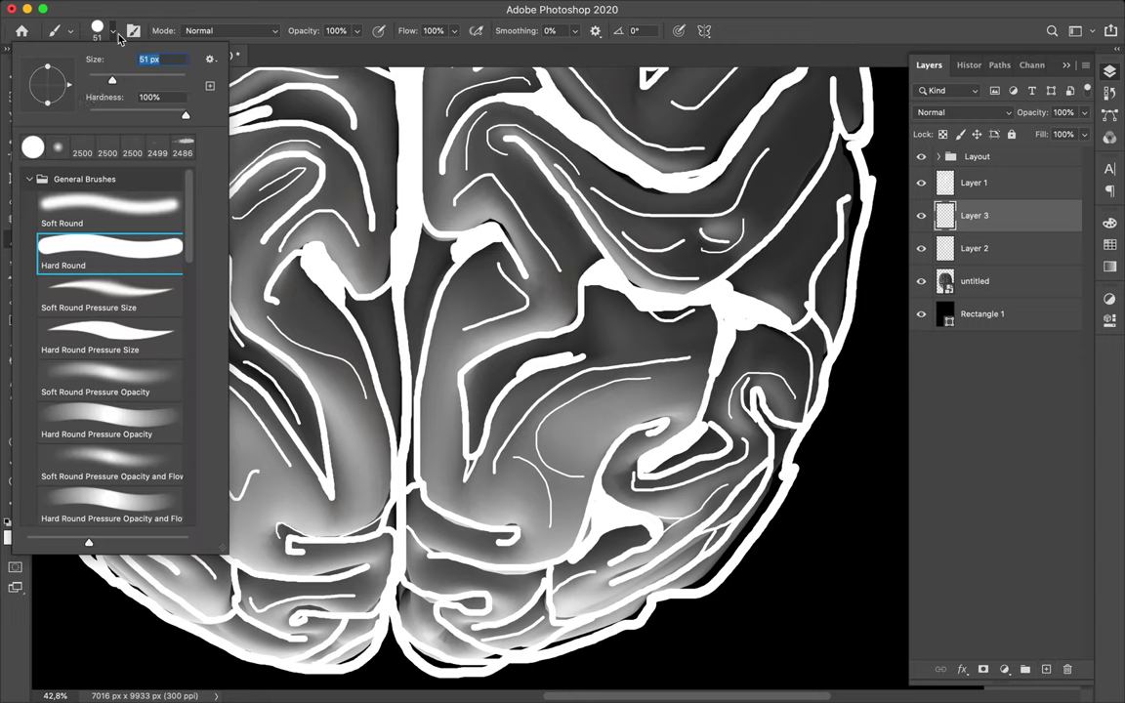
pyautogui.moveTo(111, 80); pyautogui.dragTo(87, 83)
pyautogui.scroll(3, 583, 341)
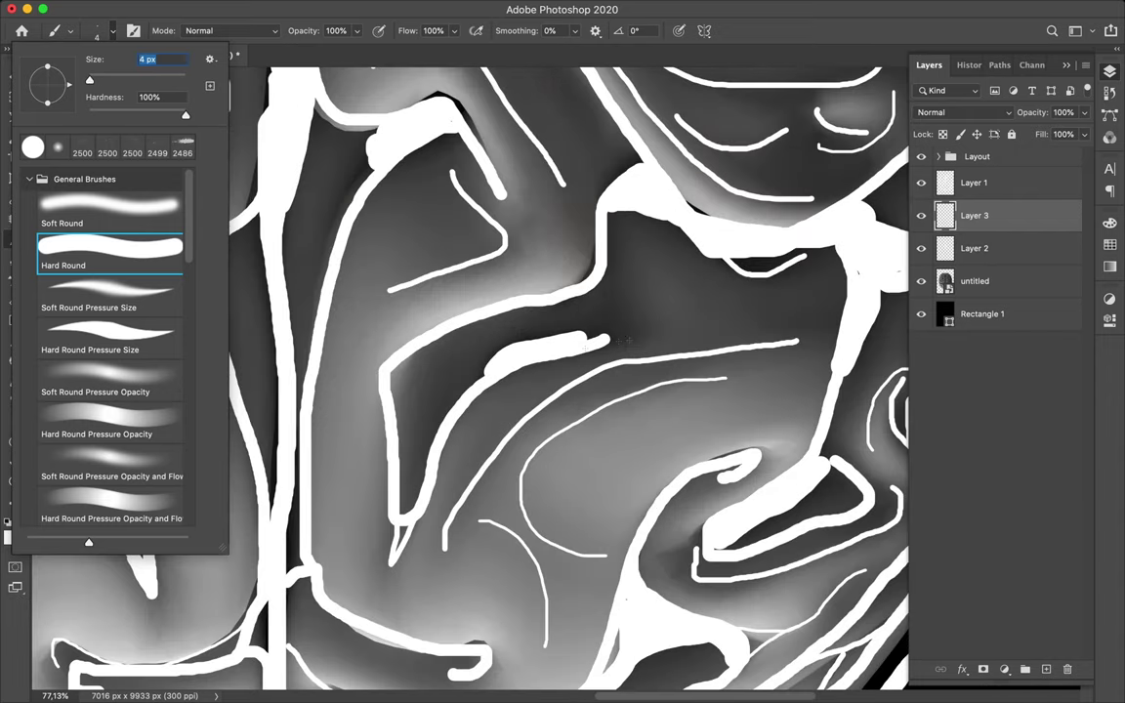
pyautogui.click(585, 347)
pyautogui.moveTo(601, 341)
pyautogui.mouseDown()
pyautogui.moveTo(632, 293)
pyautogui.moveTo(828, 311)
pyautogui.moveTo(778, 317)
pyautogui.mouseUp()
# - Draw a thin V-shaped line and a short thin line inside the brain folds
pyautogui.scroll(-3, 469, 376)
pyautogui.hscroll(-5, 468, 376)
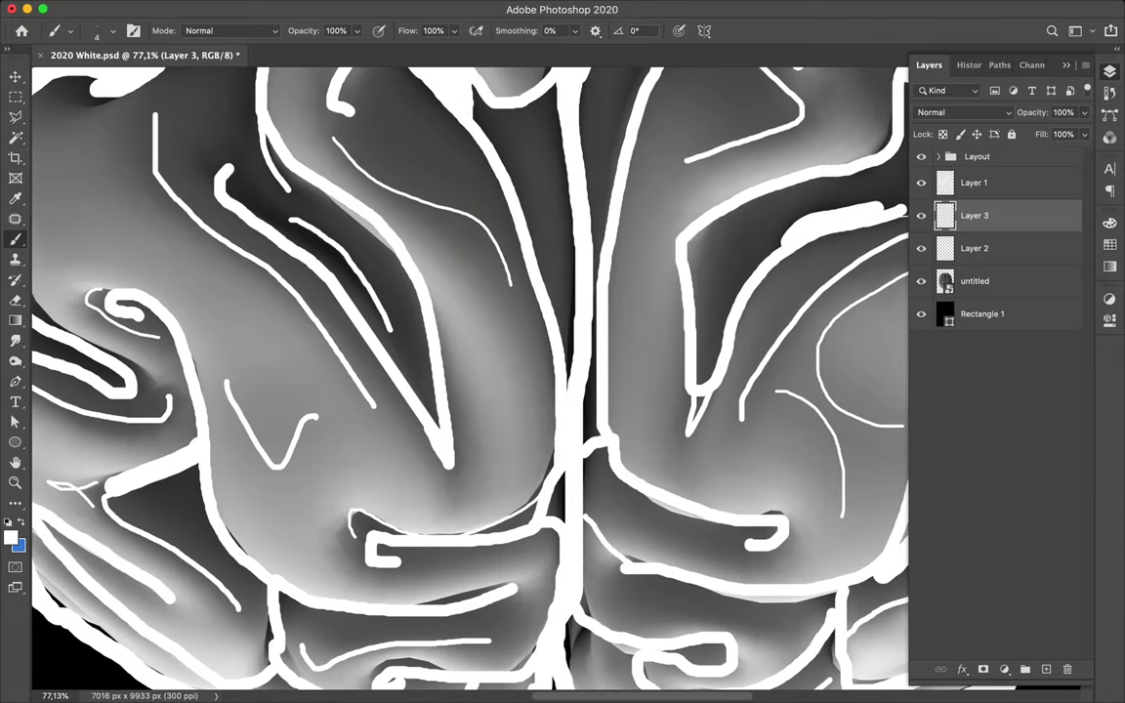
pyautogui.moveTo(362, 362)
pyautogui.mouseDown()
pyautogui.moveTo(470, 418)
pyautogui.moveTo(453, 323)
pyautogui.mouseUp()
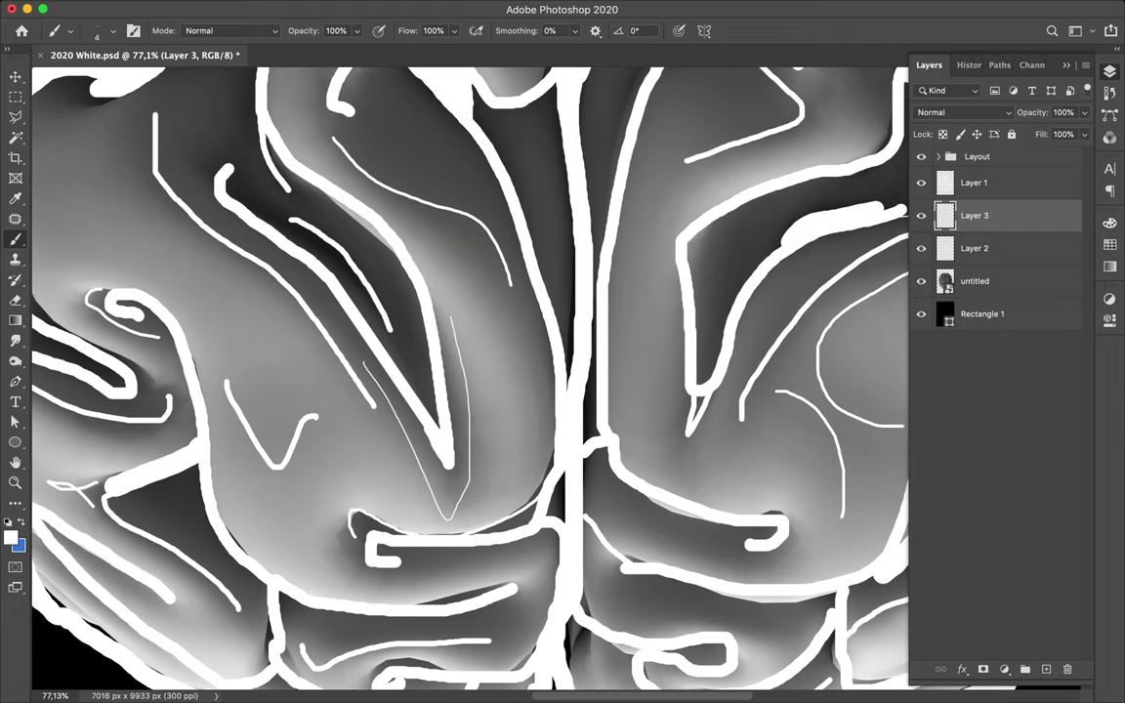
pyautogui.hscroll(-3, 469, 376)
pyautogui.scroll(1, 468, 375)
pyautogui.scroll(2, 469, 376)
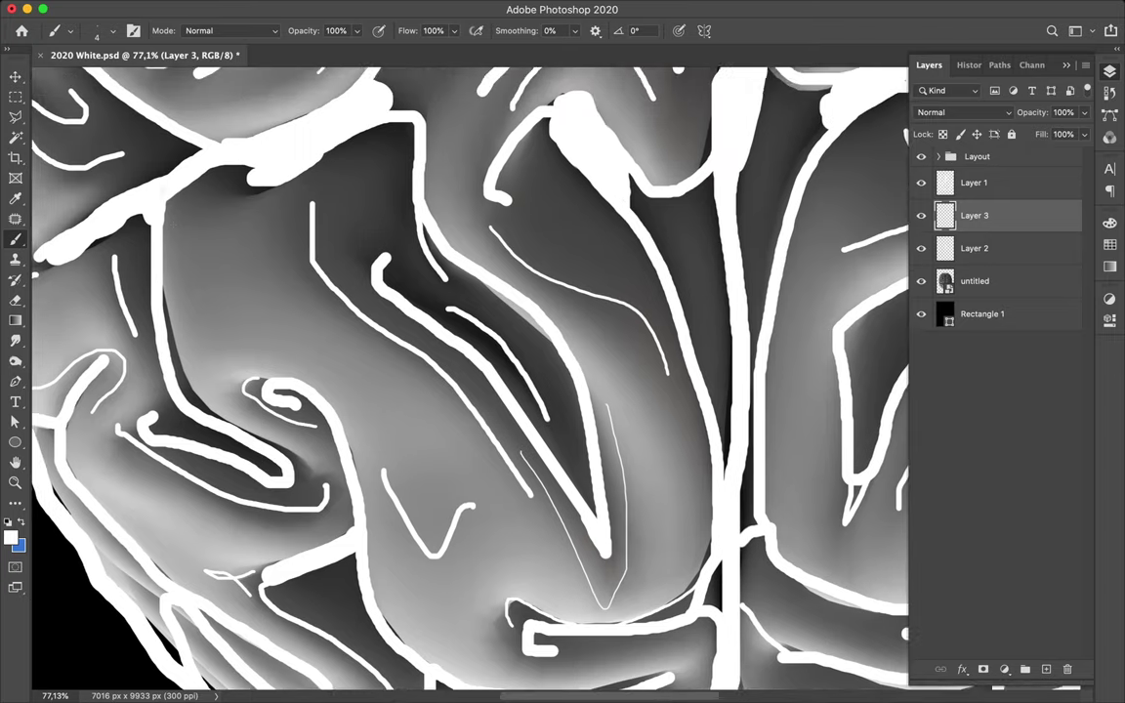
pyautogui.scroll(2, 469, 376)
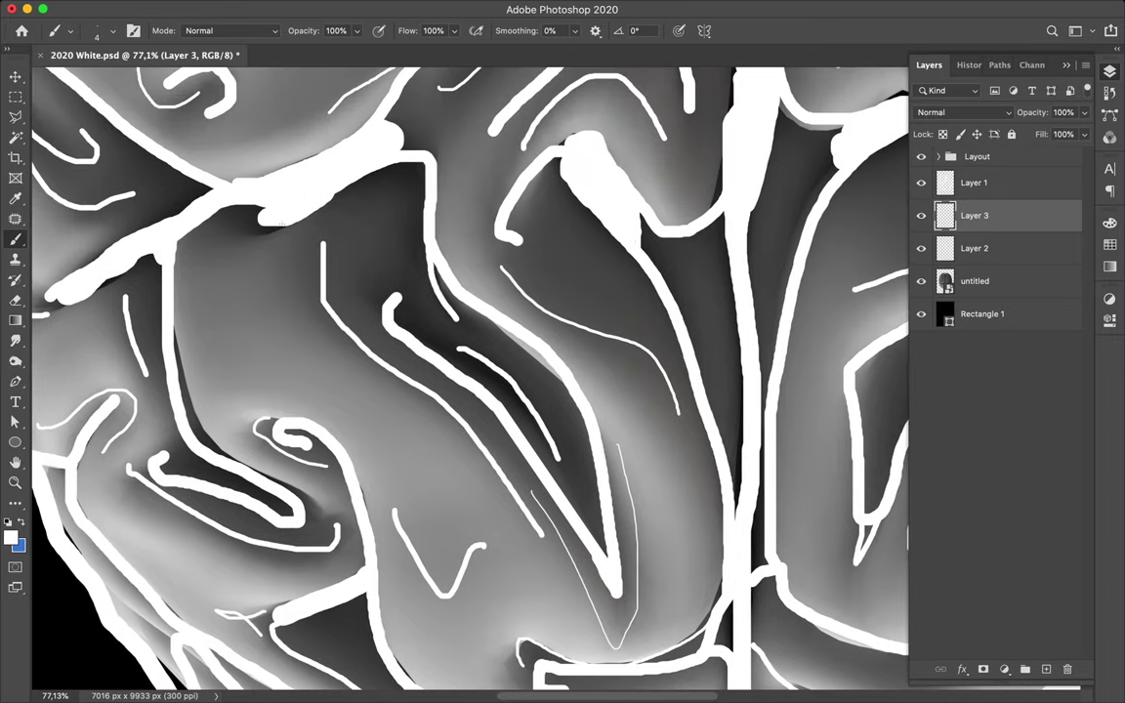
pyautogui.moveTo(258, 230); pyautogui.dragTo(231, 227)
# - Draw a small looping spiral doodle in the upper-left fold
pyautogui.hscroll(-5, 469, 376)
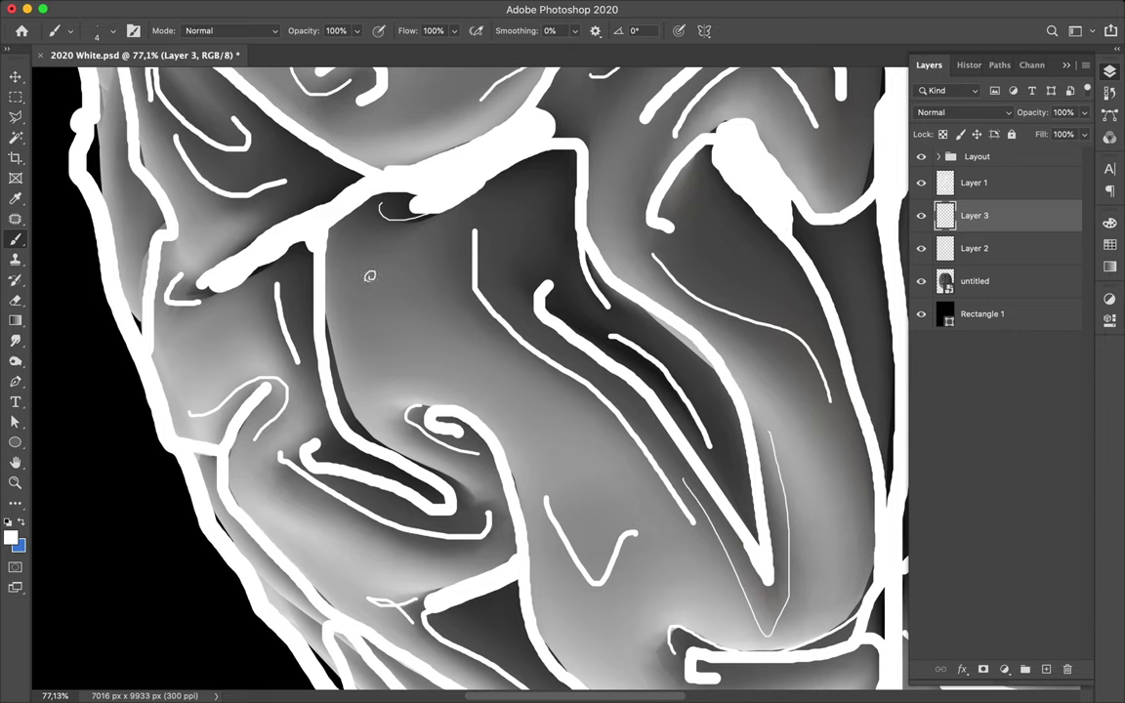
pyautogui.moveTo(371, 275); pyautogui.dragTo(359, 279)
pyautogui.moveTo(383, 266)
pyautogui.mouseDown()
pyautogui.moveTo(359, 265)
pyautogui.moveTo(369, 293)
pyautogui.moveTo(412, 278)
pyautogui.moveTo(342, 285)
pyautogui.moveTo(337, 312)
pyautogui.mouseUp()
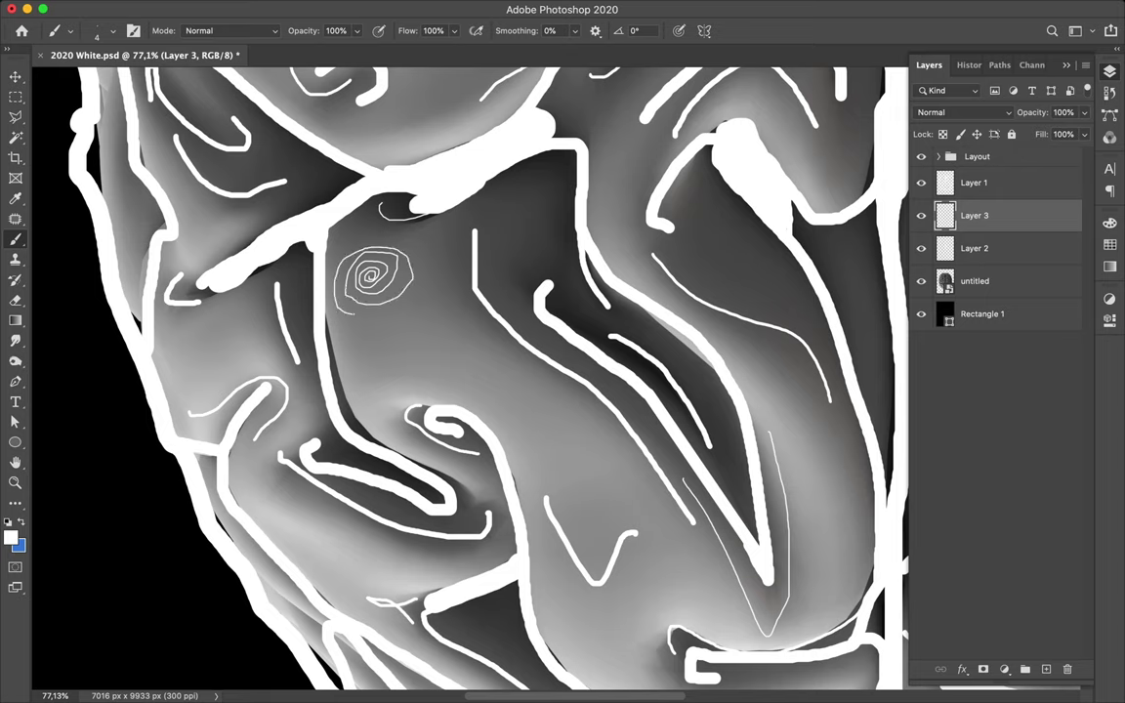
# - Draw a small thin white # tic-tac-toe grid inside a brain fold
pyautogui.scroll(5, 468, 376)
pyautogui.scroll(2, 355, 315)
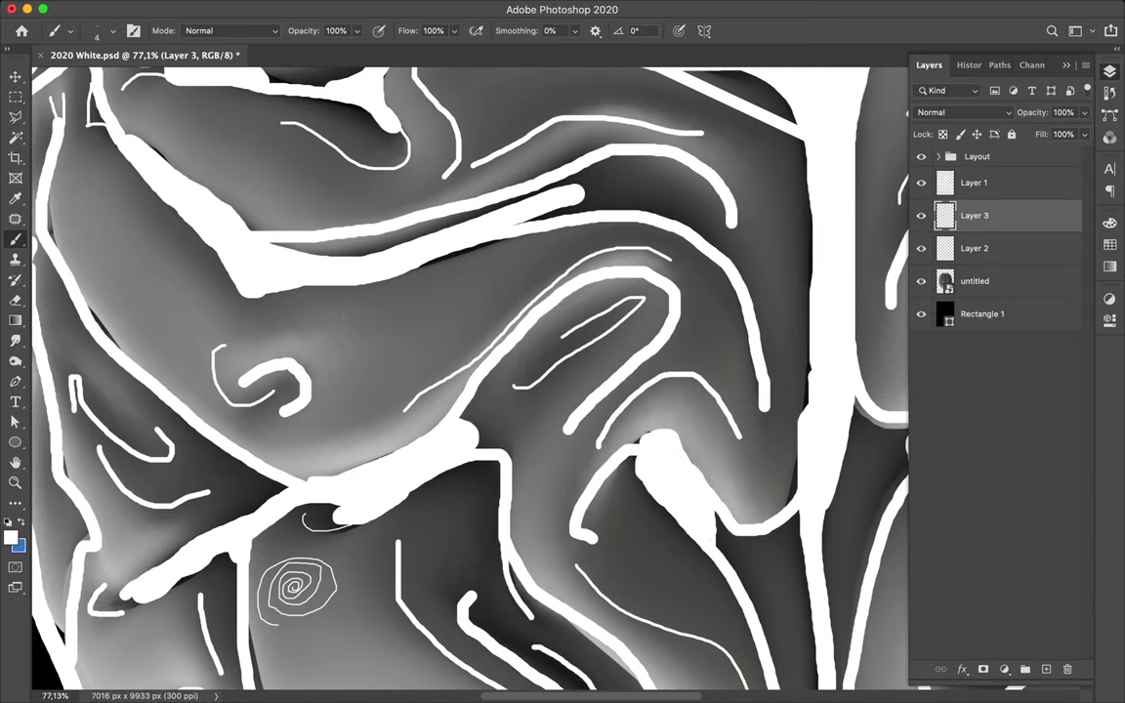
pyautogui.moveTo(343, 316)
pyautogui.mouseDown()
pyautogui.moveTo(373, 369)
pyautogui.moveTo(411, 337)
pyautogui.mouseUp()
pyautogui.moveTo(330, 336); pyautogui.dragTo(386, 312)
pyautogui.moveTo(374, 305); pyautogui.dragTo(400, 356)
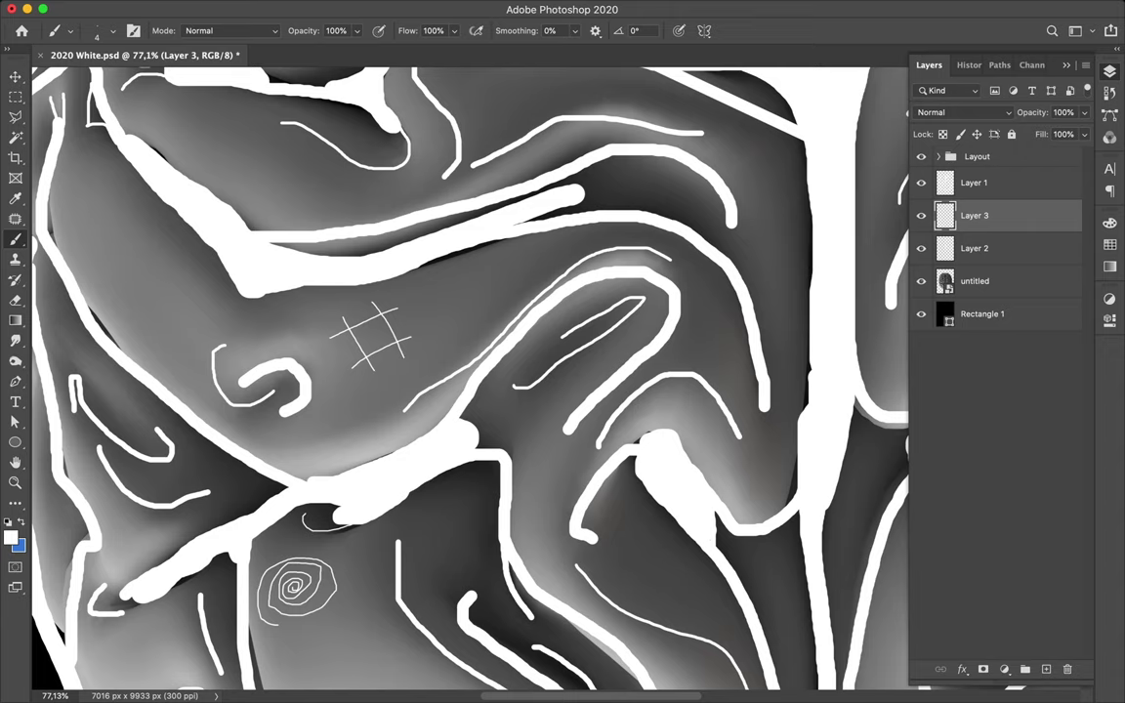
# - Add X and O marks around the grid and in its centre cell
pyautogui.moveTo(325, 325); pyautogui.dragTo(333, 315)
pyautogui.moveTo(411, 343)
pyautogui.mouseDown()
pyautogui.moveTo(408, 353)
pyautogui.moveTo(420, 349)
pyautogui.mouseUp()
pyautogui.moveTo(362, 371); pyautogui.dragTo(373, 375)
pyautogui.moveTo(337, 347); pyautogui.dragTo(339, 367)
pyautogui.moveTo(386, 299); pyautogui.dragTo(388, 294)
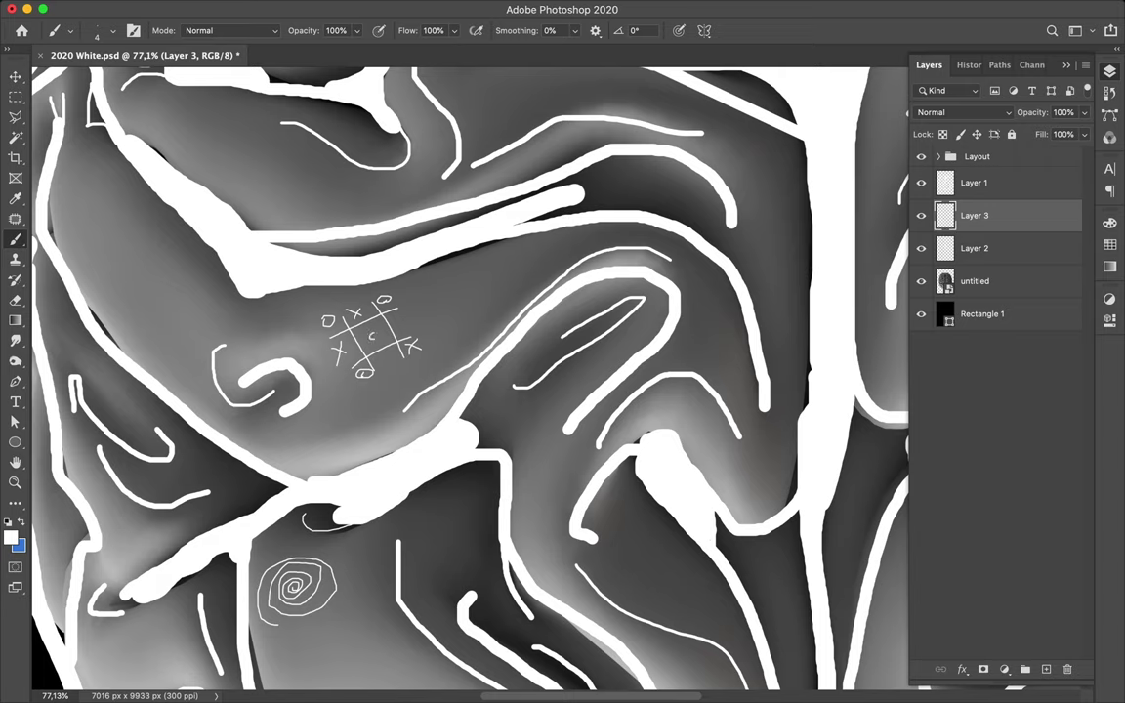
pyautogui.moveTo(365, 327); pyautogui.dragTo(373, 334)
pyautogui.scroll(10, 468, 376)
pyautogui.hscroll(10, 469, 376)
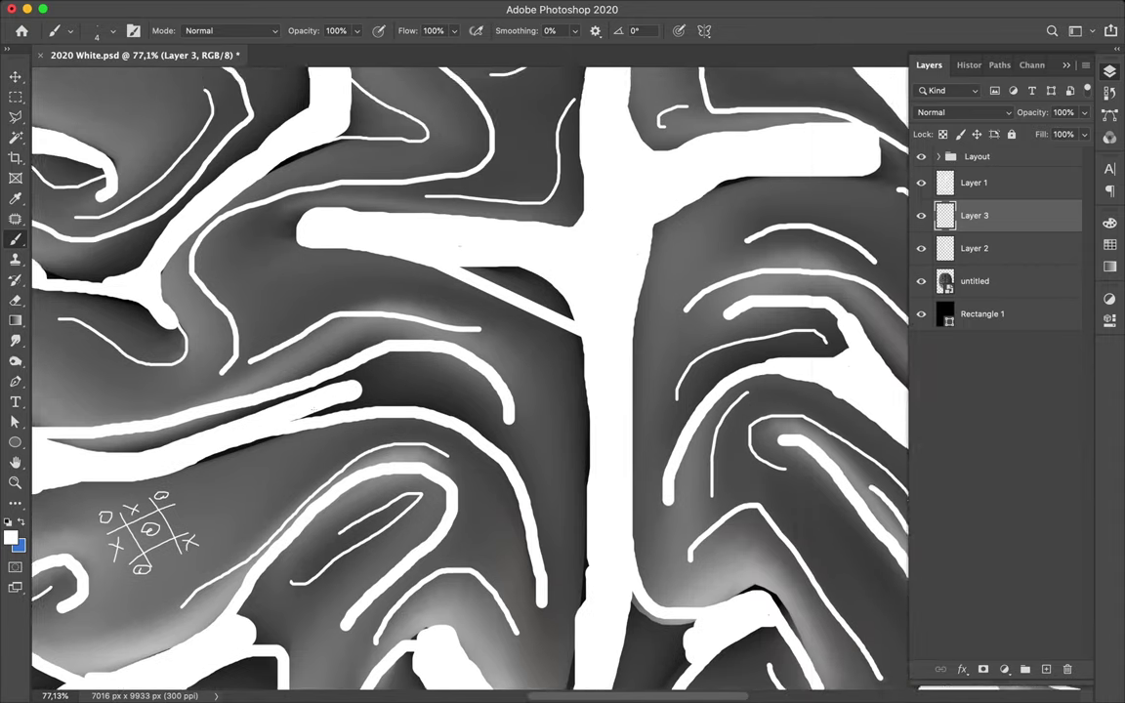
# - Trace a thin line along a fold's curve plus two short strokes beside the thick line
pyautogui.hscroll(3, 469, 375)
pyautogui.scroll(-1, 469, 376)
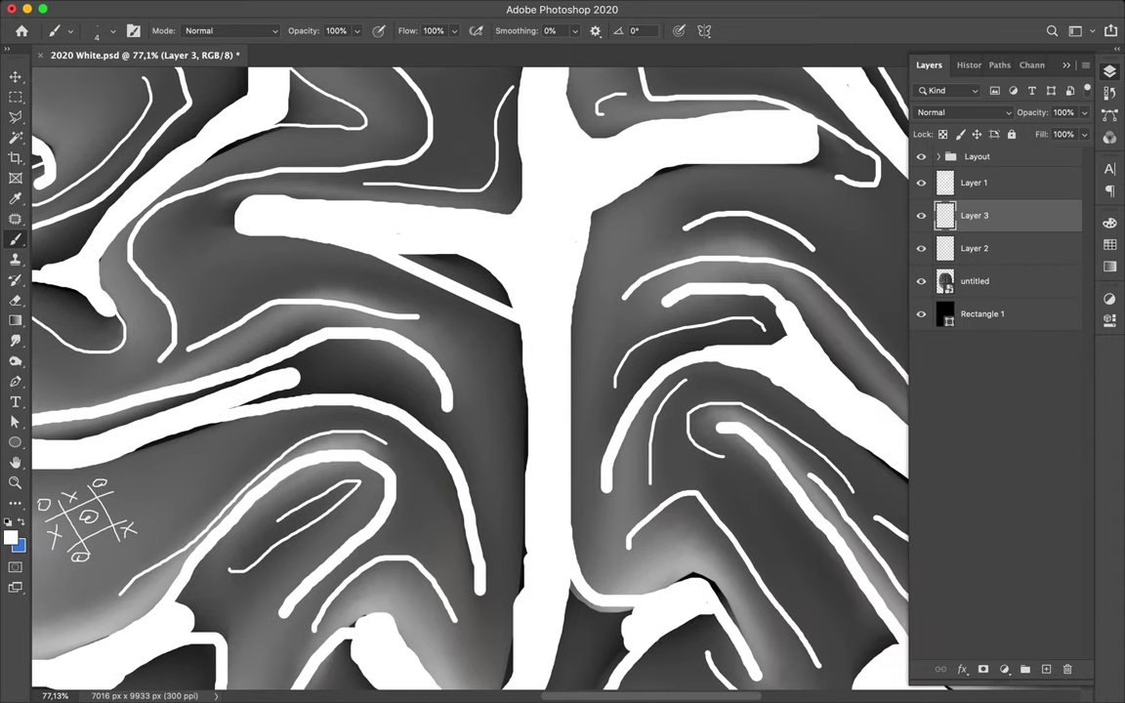
pyautogui.moveTo(300, 286); pyautogui.dragTo(483, 387)
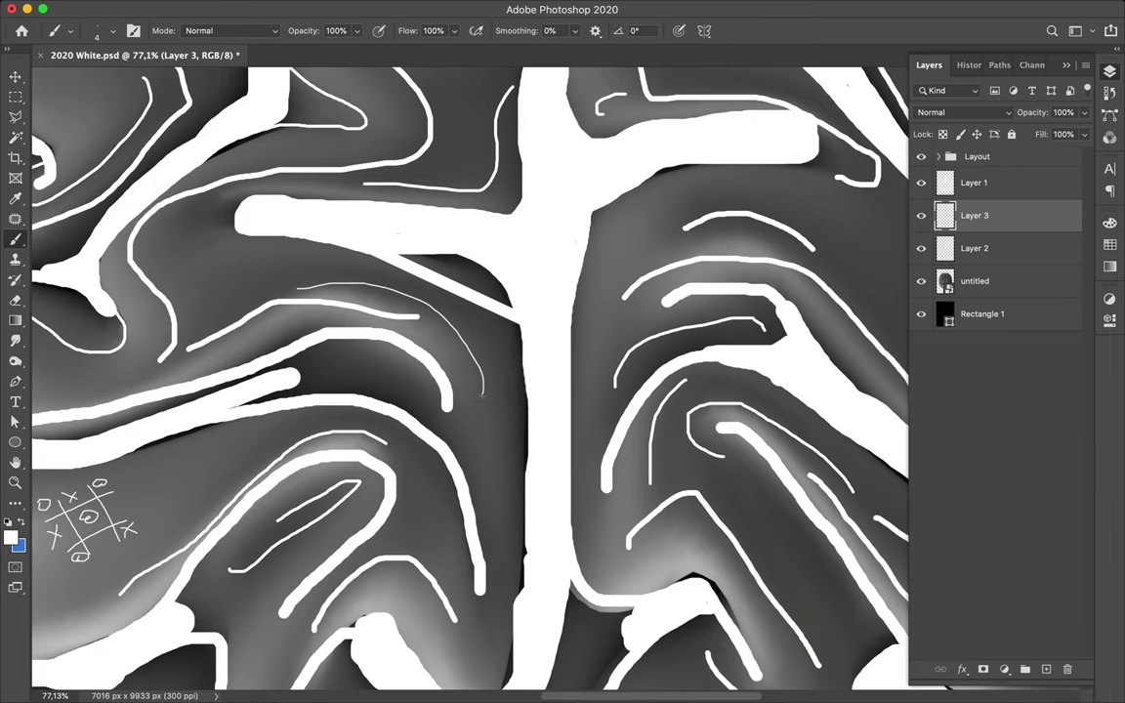
pyautogui.scroll(2, 272, 308)
pyautogui.scroll(2, 271, 309)
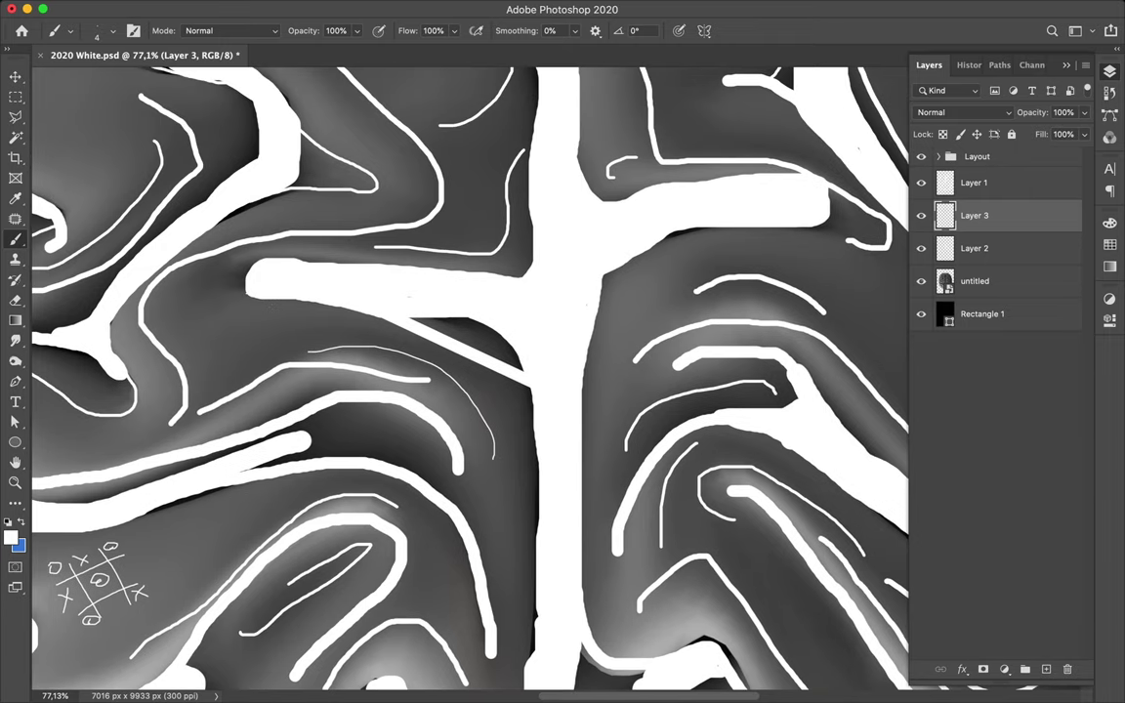
pyautogui.moveTo(225, 292); pyautogui.dragTo(251, 265)
pyautogui.moveTo(355, 247); pyautogui.dragTo(227, 261)
# - Add two more curving contour lines along folds and a tiny smiley face
pyautogui.scroll(2, 468, 376)
pyautogui.hscroll(-3, 468, 376)
pyautogui.scroll(2, 468, 376)
pyautogui.hscroll(-3, 469, 376)
pyautogui.moveTo(274, 298); pyautogui.dragTo(182, 168)
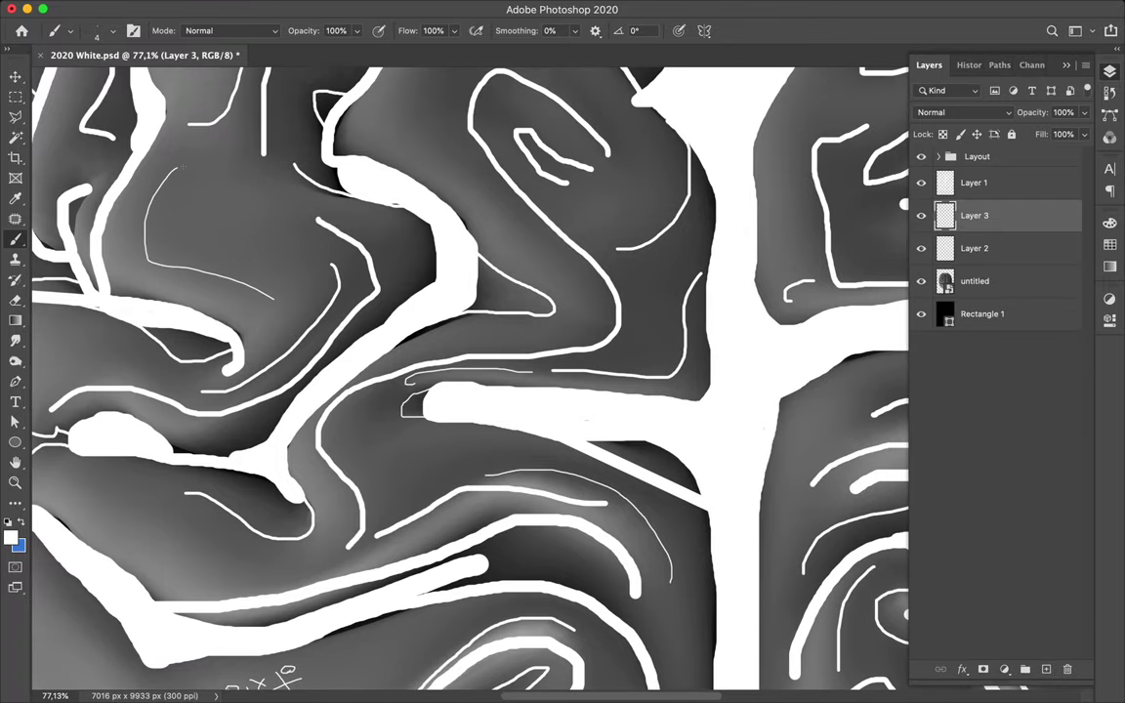
pyautogui.scroll(5, 180, 168)
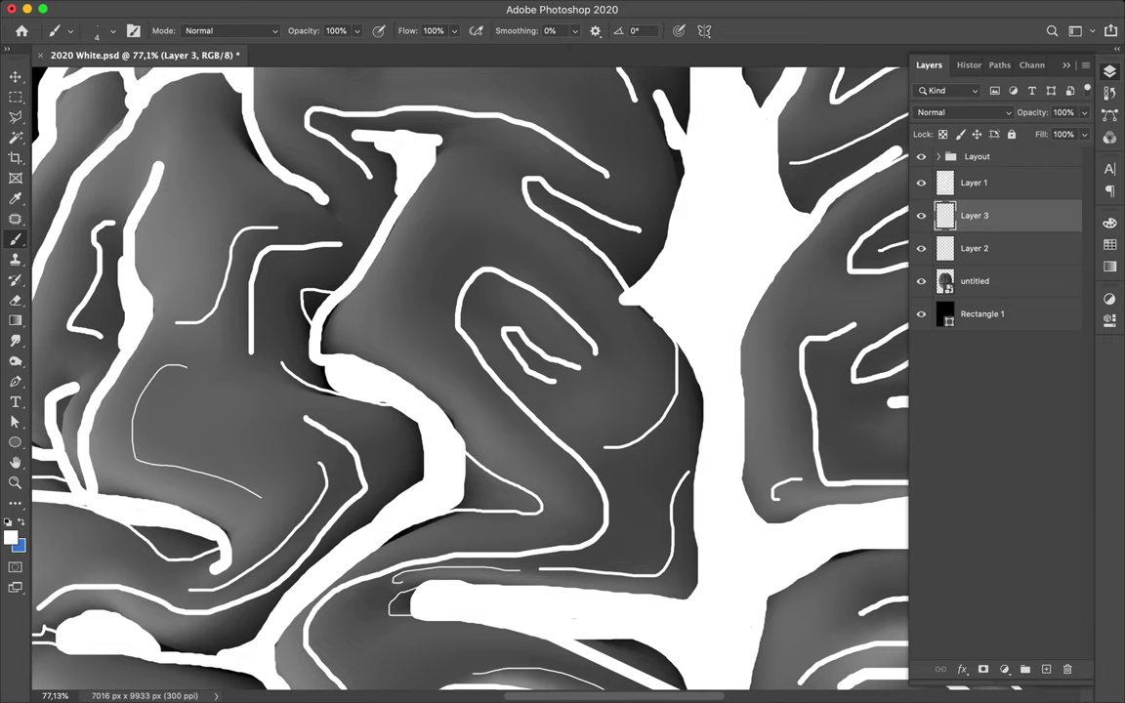
pyautogui.moveTo(505, 151); pyautogui.dragTo(434, 154)
pyautogui.moveTo(380, 307)
pyautogui.mouseDown()
pyautogui.moveTo(367, 311)
pyautogui.moveTo(368, 327)
pyautogui.moveTo(383, 312)
pyautogui.mouseUp()
# - Draw a thin arc, a short vertical mark, a rising line and an upper-left curve in the folds
pyautogui.hscroll(3, 438, 368)
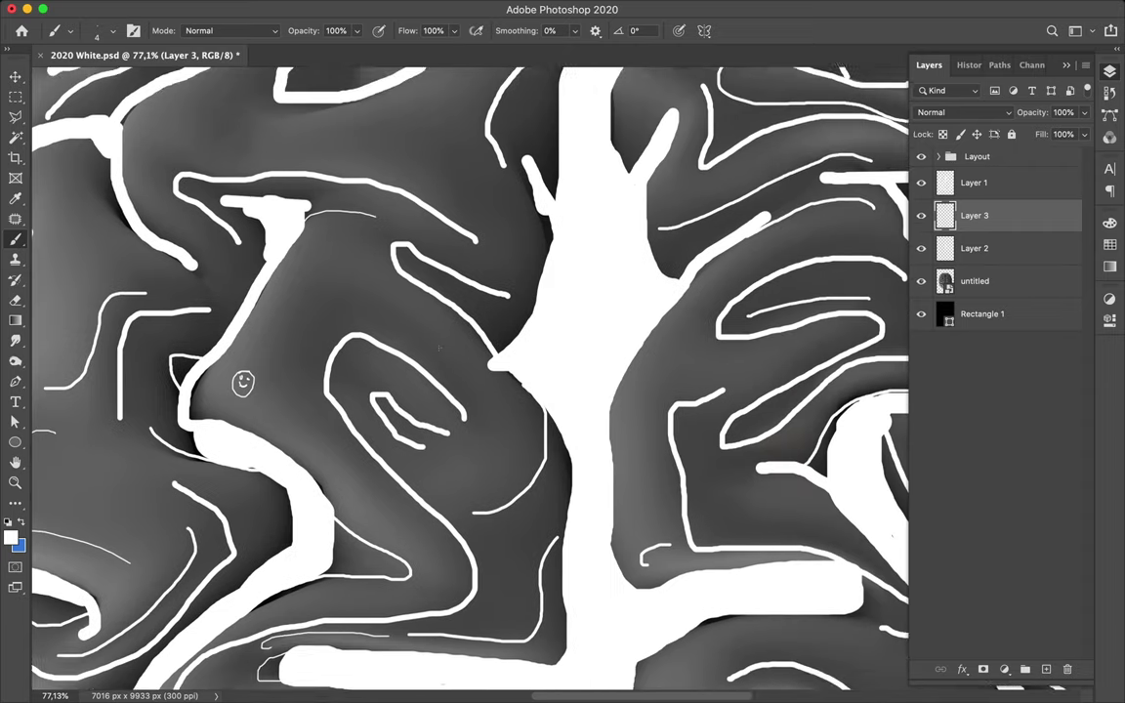
pyautogui.scroll(5, 438, 367)
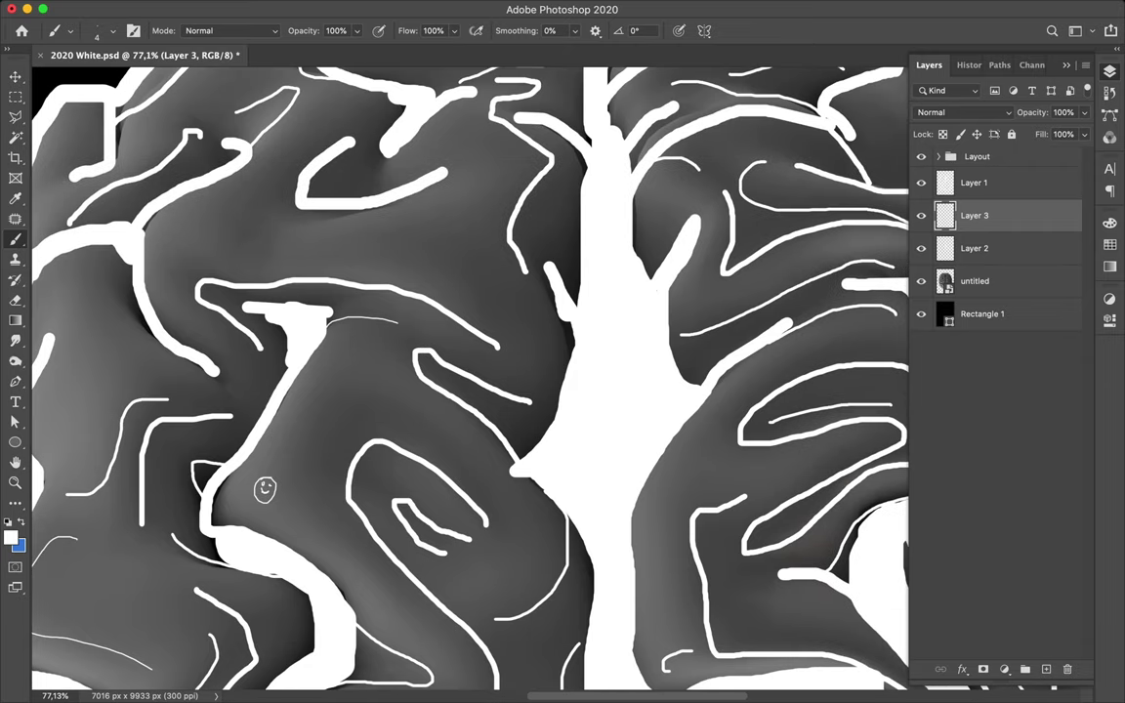
pyautogui.moveTo(291, 166)
pyautogui.mouseDown()
pyautogui.moveTo(317, 223)
pyautogui.moveTo(333, 217)
pyautogui.mouseUp()
pyautogui.moveTo(381, 180)
pyautogui.mouseDown()
pyautogui.moveTo(380, 193)
pyautogui.moveTo(395, 146)
pyautogui.mouseUp()
pyautogui.moveTo(366, 156); pyautogui.dragTo(397, 111)
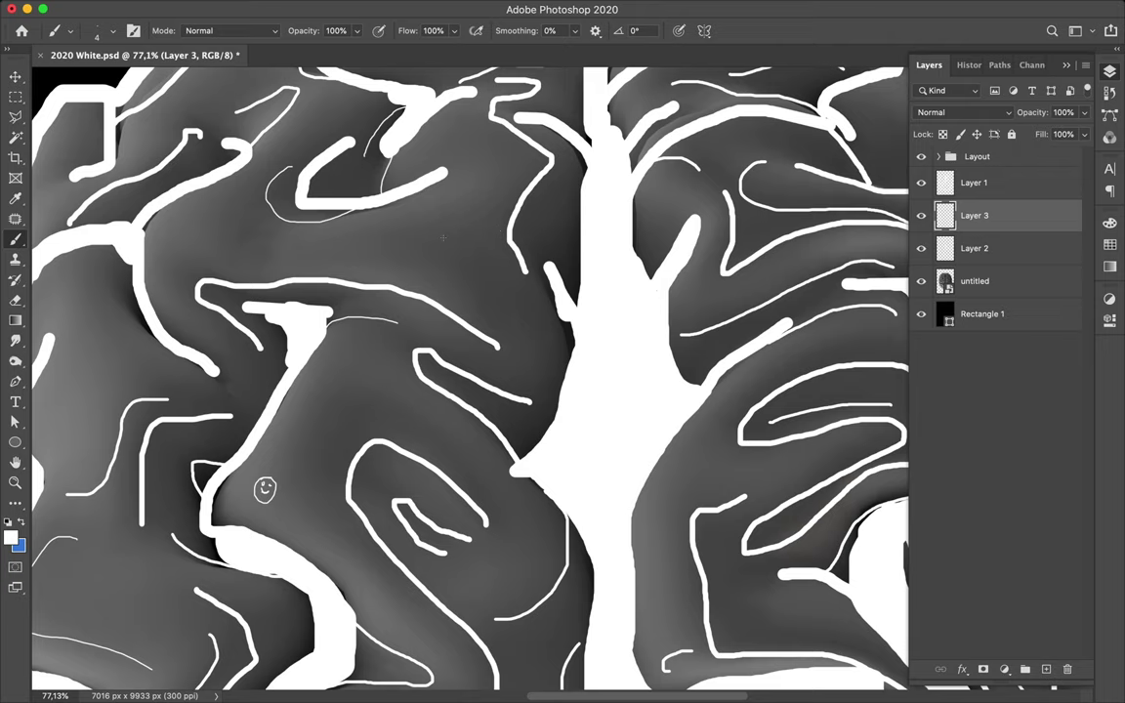
pyautogui.scroll(1, 443, 238)
pyautogui.scroll(5, 443, 237)
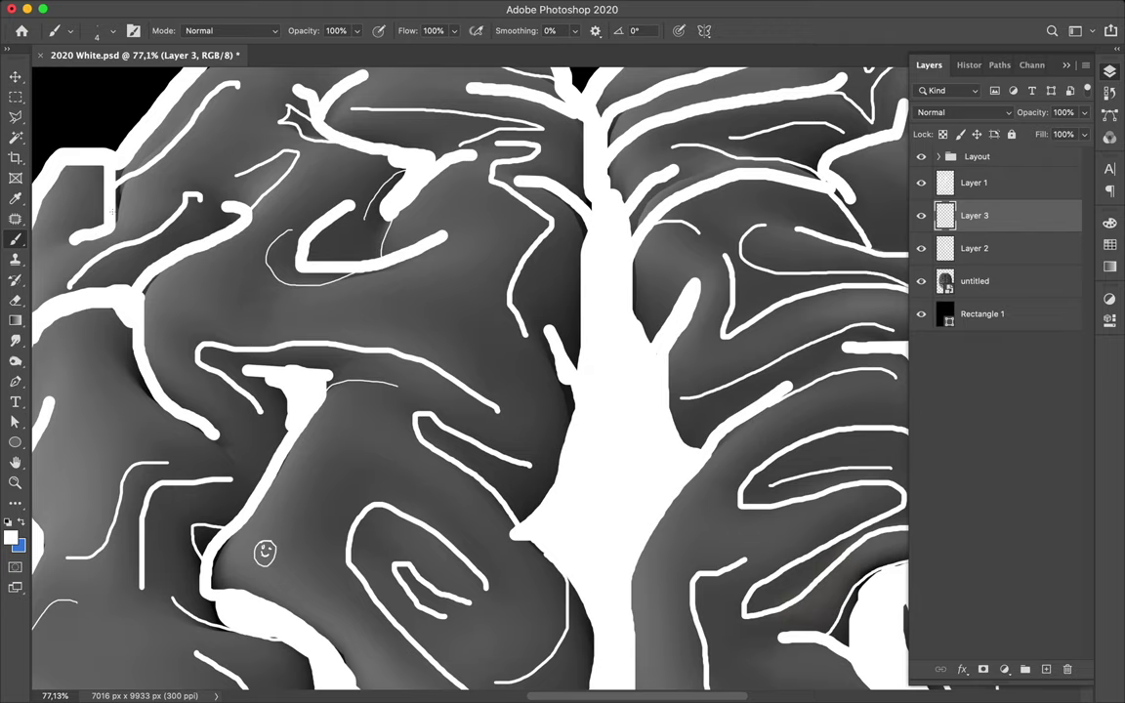
pyautogui.moveTo(106, 182); pyautogui.dragTo(170, 138)
# - Add two thin curved contour lines in the lower-right folds, then pan back up-left
pyautogui.hscroll(8, 567, 289)
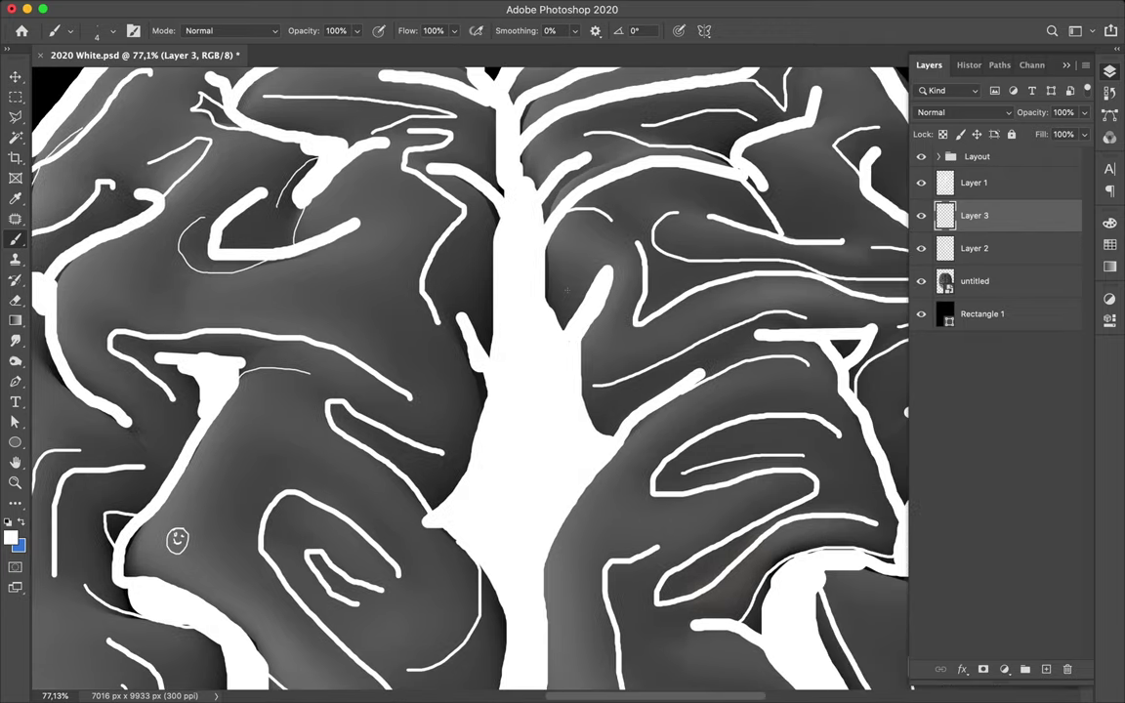
pyautogui.hscroll(15, 552, 284)
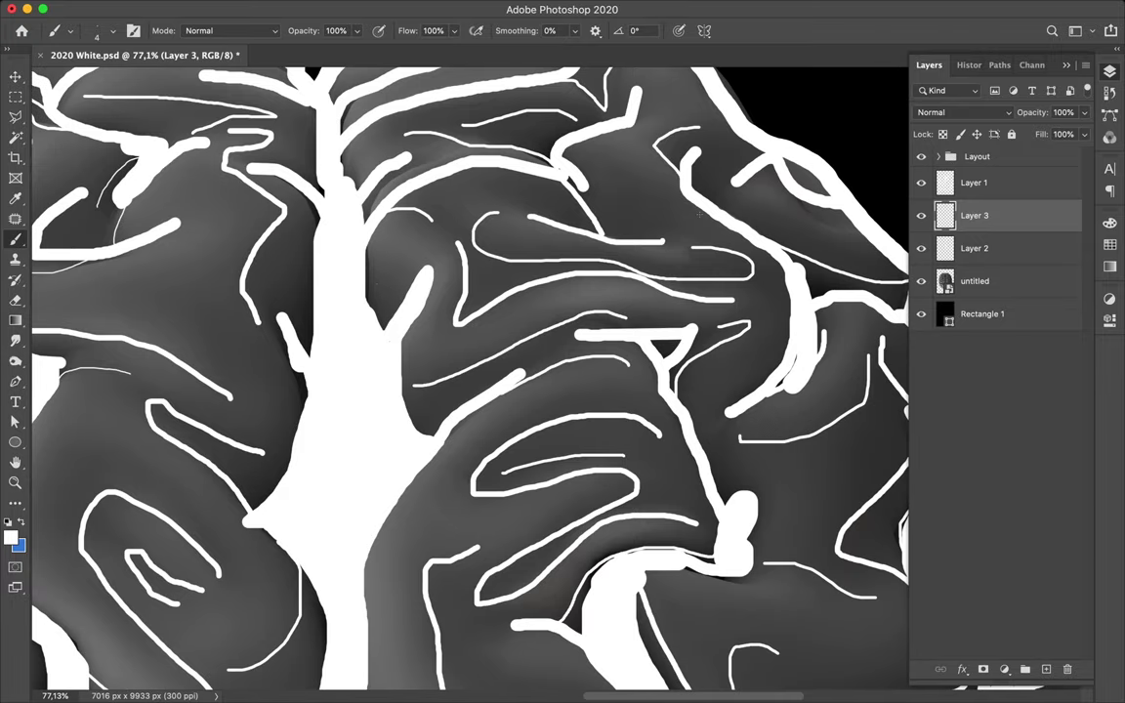
pyautogui.scroll(-3, 698, 212)
pyautogui.scroll(-3, 698, 213)
pyautogui.scroll(-2, 699, 213)
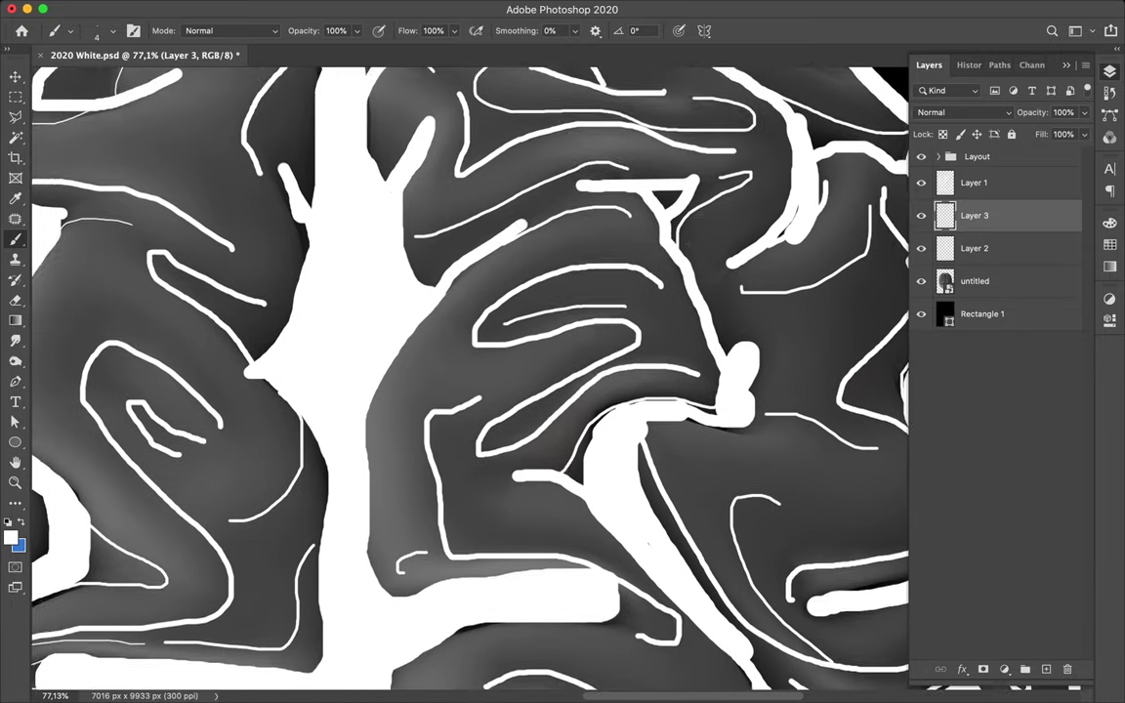
pyautogui.scroll(-4, 699, 212)
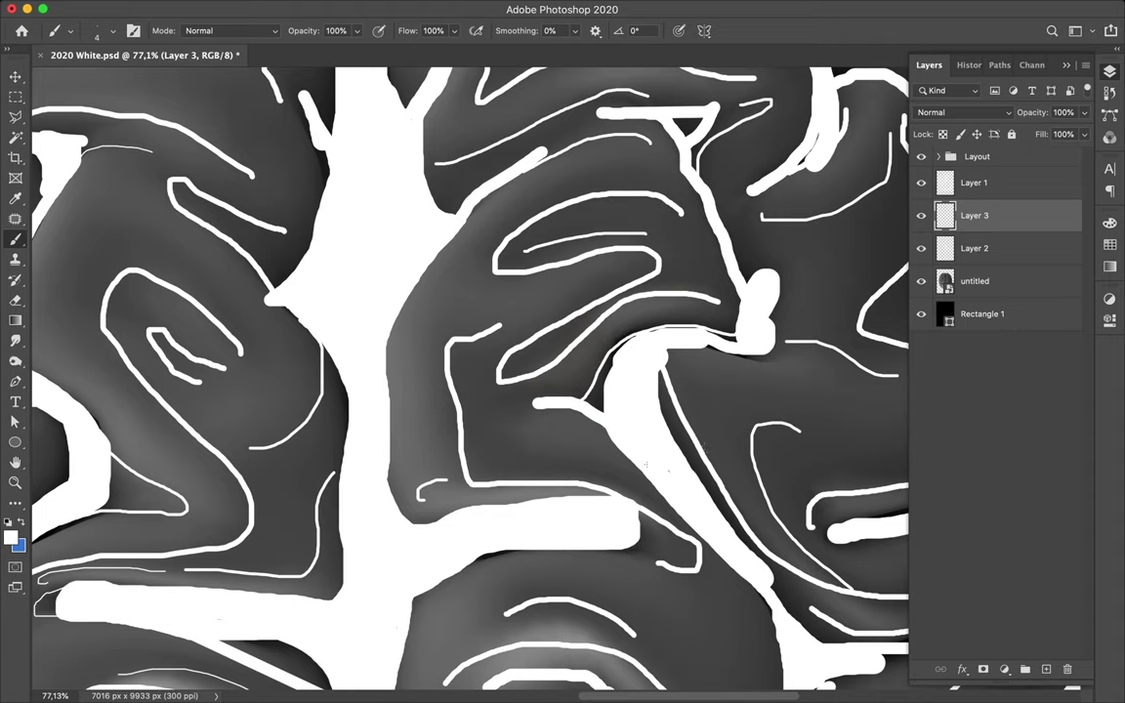
pyautogui.moveTo(503, 414); pyautogui.dragTo(621, 475)
pyautogui.scroll(-4, 513, 415)
pyautogui.scroll(-2, 513, 415)
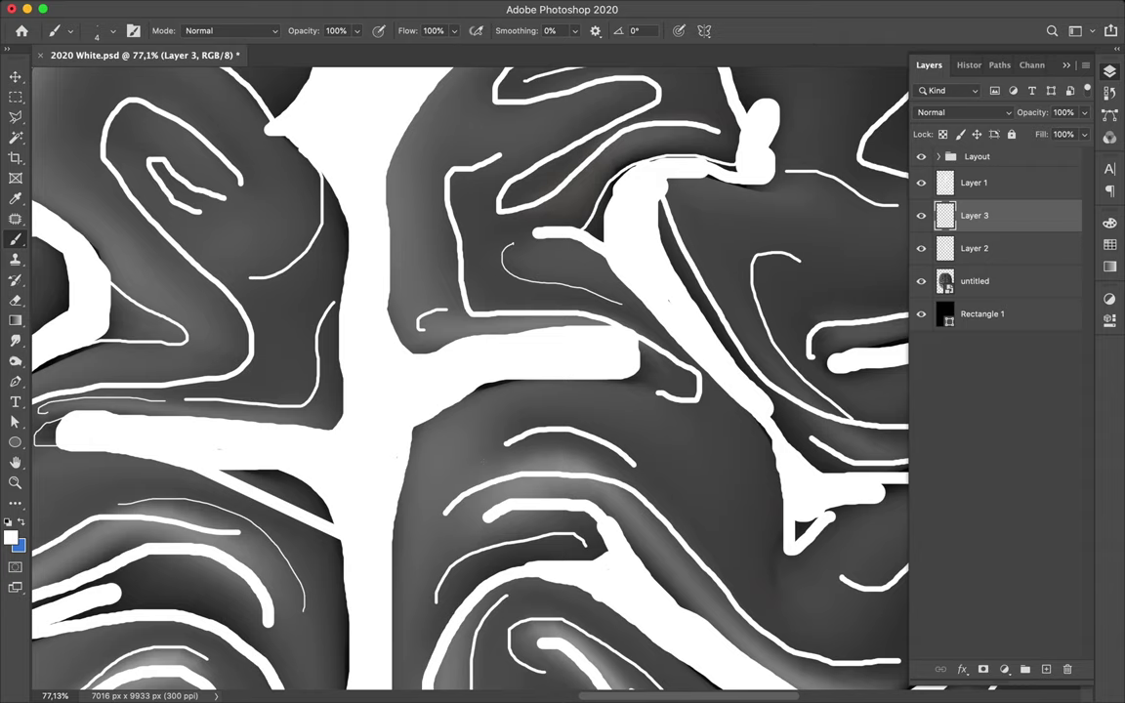
pyautogui.moveTo(486, 465); pyautogui.dragTo(596, 453)
pyautogui.scroll(-3, 468, 371)
pyautogui.hscroll(3, 468, 371)
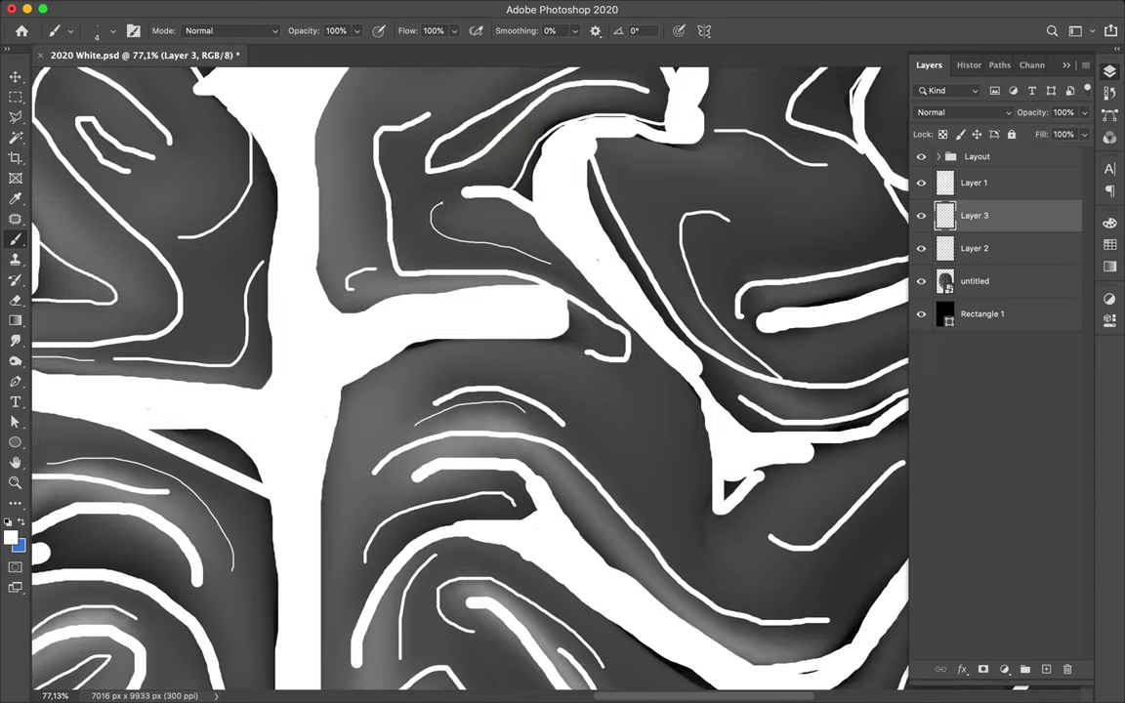
pyautogui.scroll(2, 138, 218)
pyautogui.hscroll(-3, 137, 218)
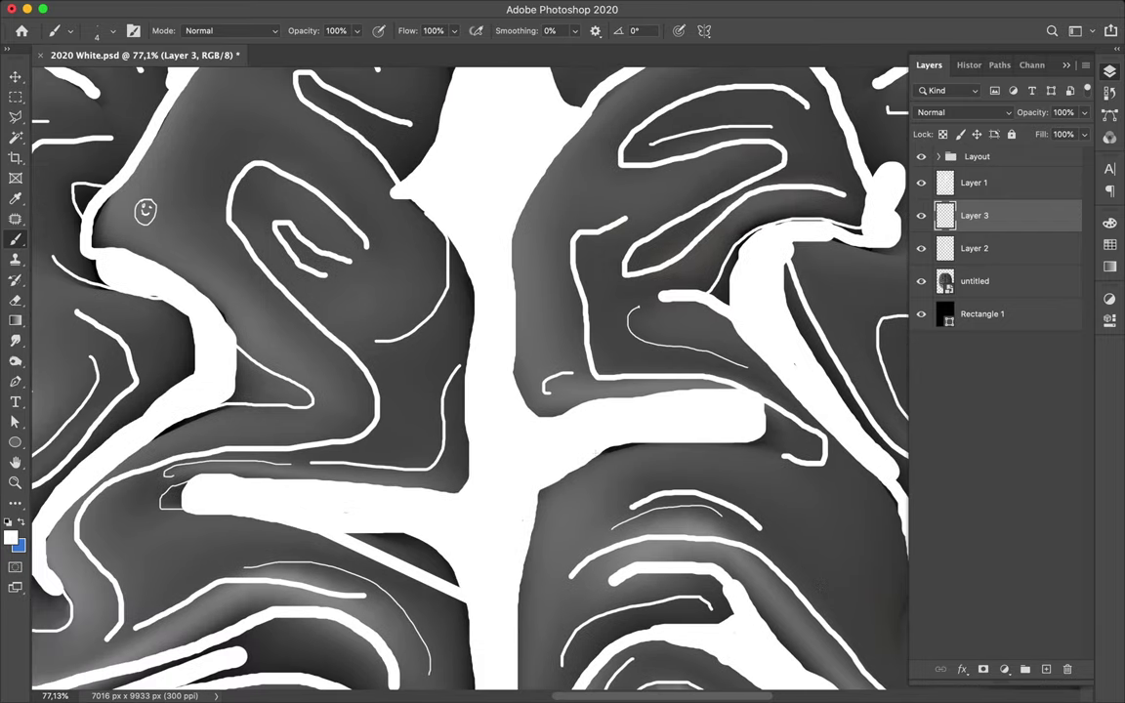
pyautogui.hscroll(-4, 145, 214)
pyautogui.scroll(3, 146, 214)
pyautogui.hscroll(-4, 329, 312)
pyautogui.scroll(5, 594, 452)
pyautogui.scroll(1, 594, 452)
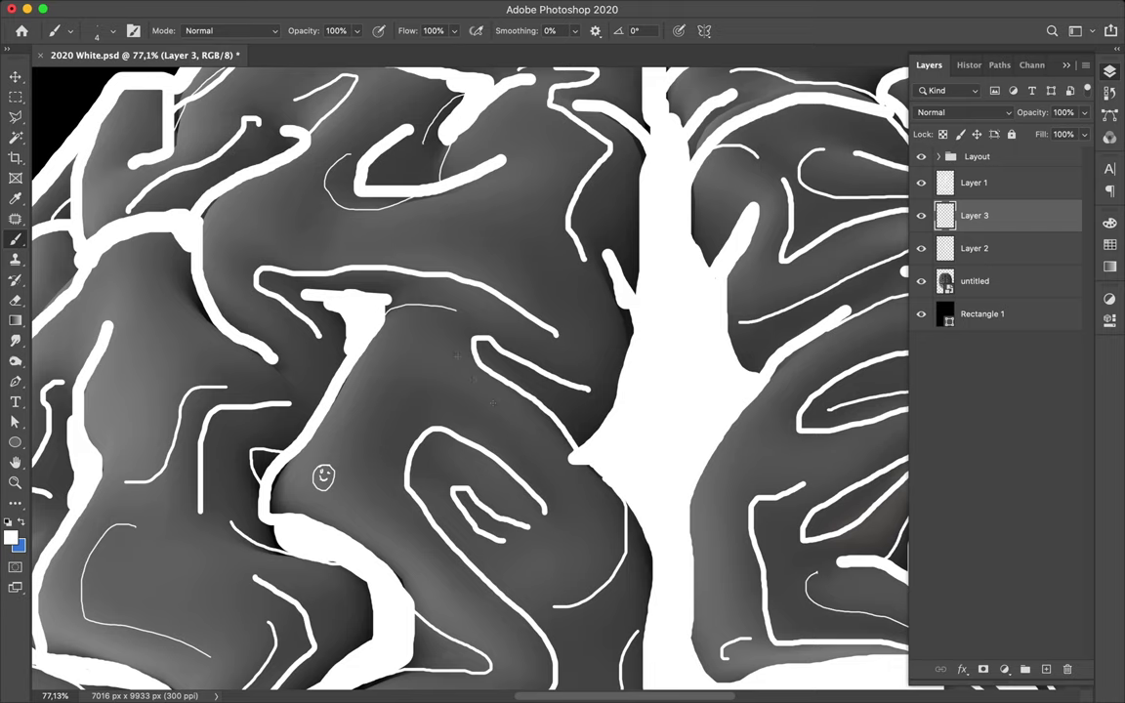
# - Hand-letter 'APOLLO' in thin white strokes inside an upper fold above the smiley
pyautogui.moveTo(370, 252)
pyautogui.mouseDown()
pyautogui.moveTo(374, 227)
pyautogui.moveTo(383, 252)
pyautogui.moveTo(370, 247)
pyautogui.moveTo(385, 241)
pyautogui.mouseUp()
pyautogui.moveTo(394, 234)
pyautogui.mouseDown()
pyautogui.moveTo(391, 255)
pyautogui.moveTo(393, 246)
pyautogui.mouseUp()
pyautogui.moveTo(419, 228); pyautogui.dragTo(455, 251)
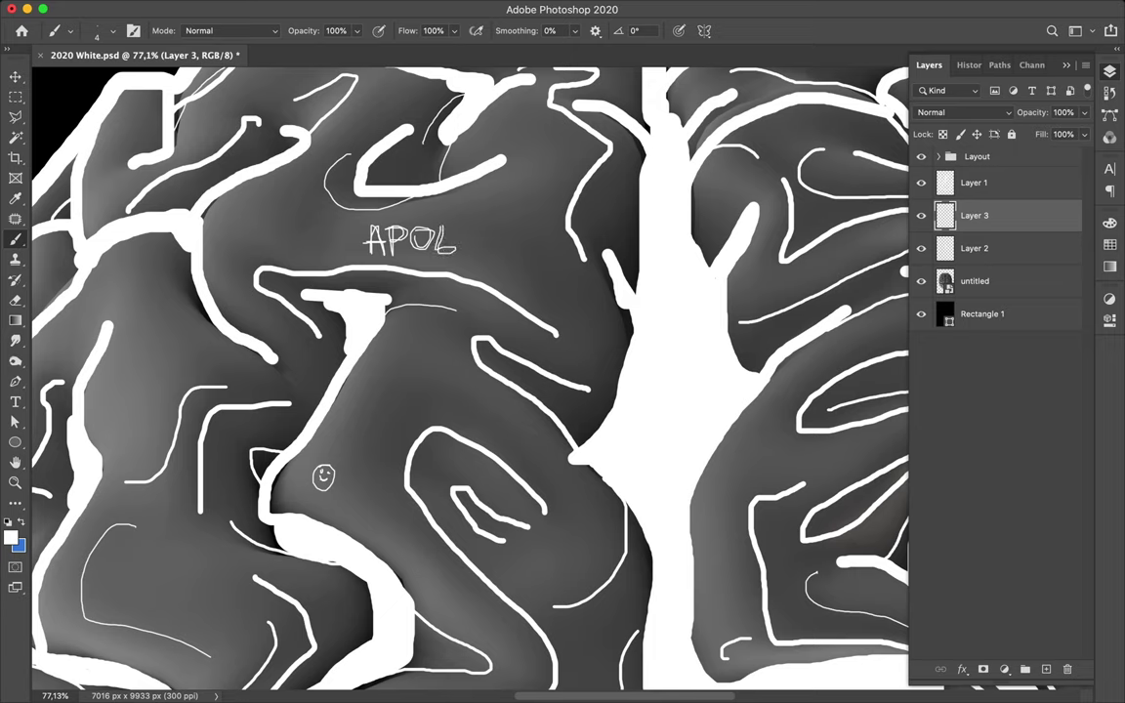
pyautogui.moveTo(462, 251); pyautogui.dragTo(478, 254)
pyautogui.moveTo(488, 233); pyautogui.dragTo(488, 256)
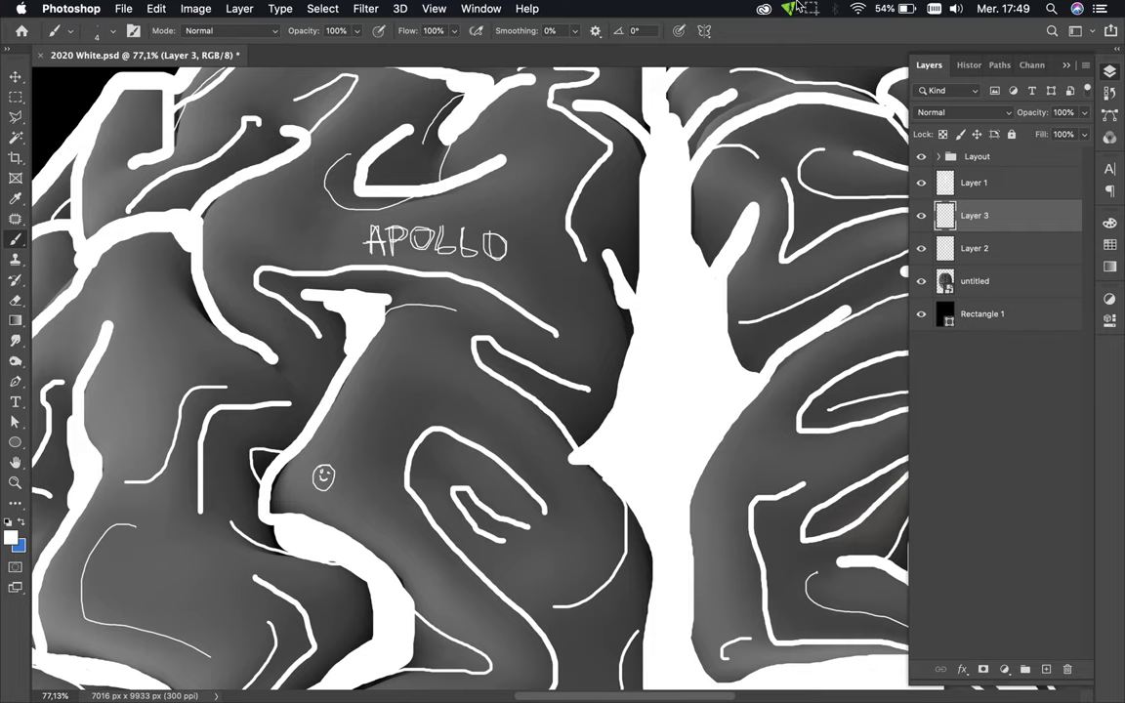
pyautogui.click(811, 8)
pyautogui.click(813, 42)
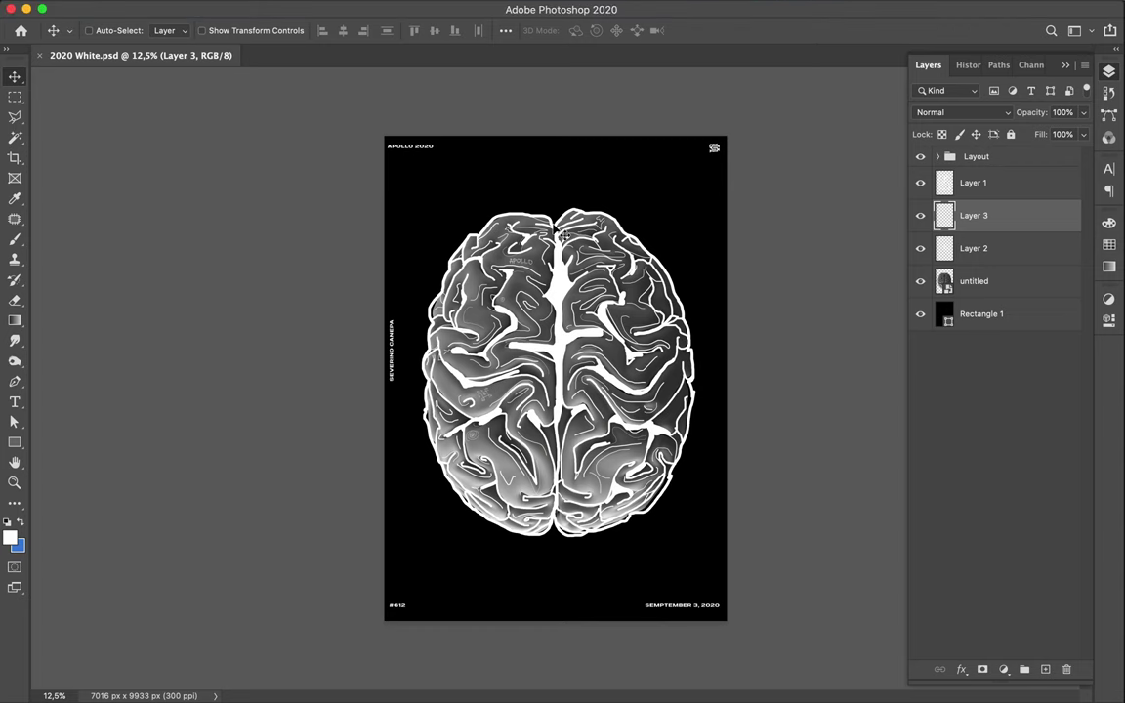
# - Zoom in on the brain and switch back to the Brush tool with B
pyautogui.scroll(1, 508, 244)
pyautogui.scroll(2, 537, 239)
pyautogui.scroll(2, 561, 235)
pyautogui.scroll(1, 562, 233)
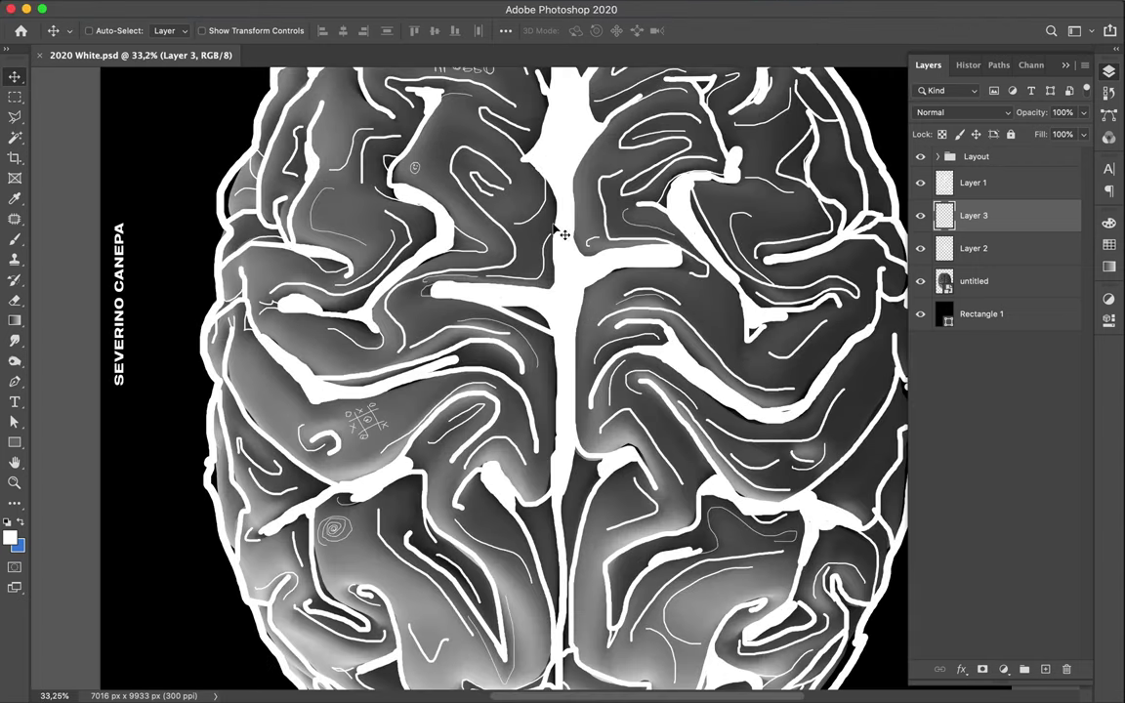
pyautogui.scroll(2, 557, 229)
pyautogui.scroll(2, 557, 229)
pyautogui.hscroll(1, 557, 230)
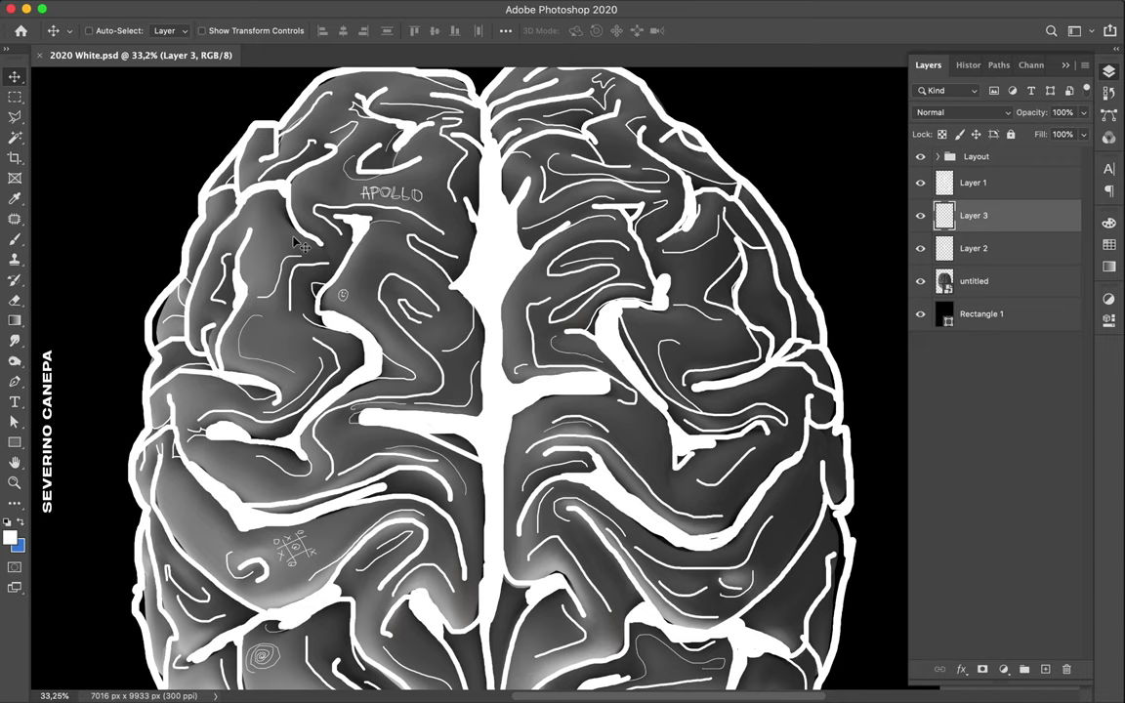
pyautogui.press('b')
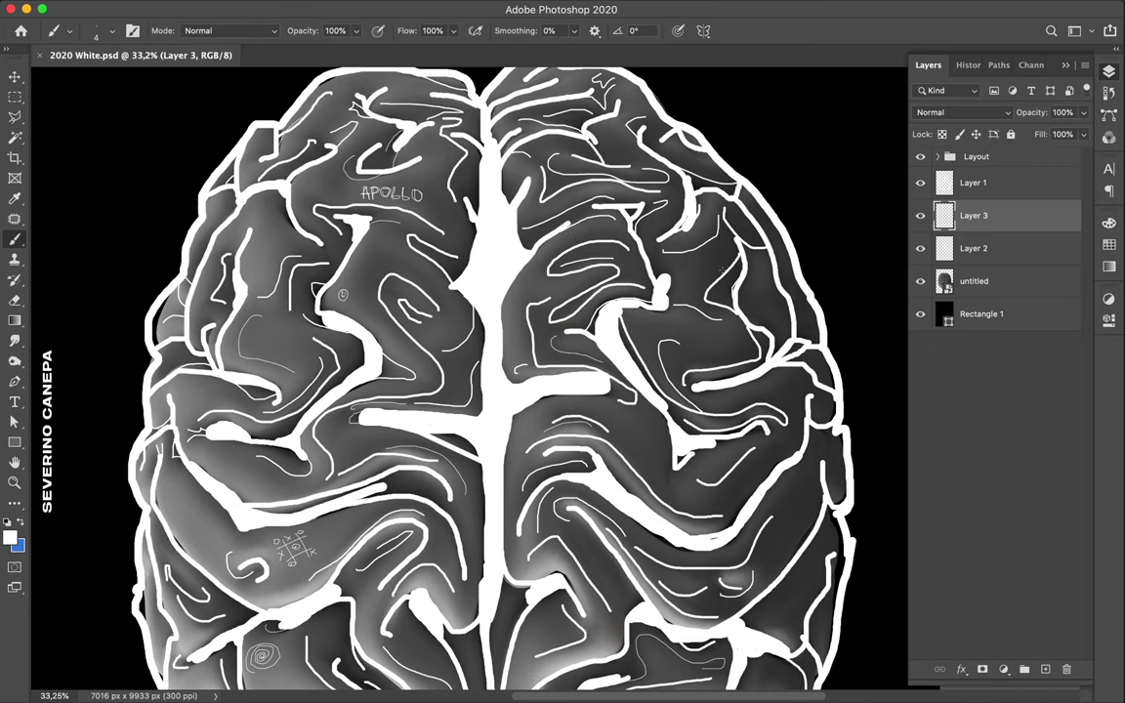
pyautogui.scroll(2, 531, 398)
pyautogui.scroll(2, 531, 397)
pyautogui.scroll(3, 531, 398)
pyautogui.scroll(1, 531, 397)
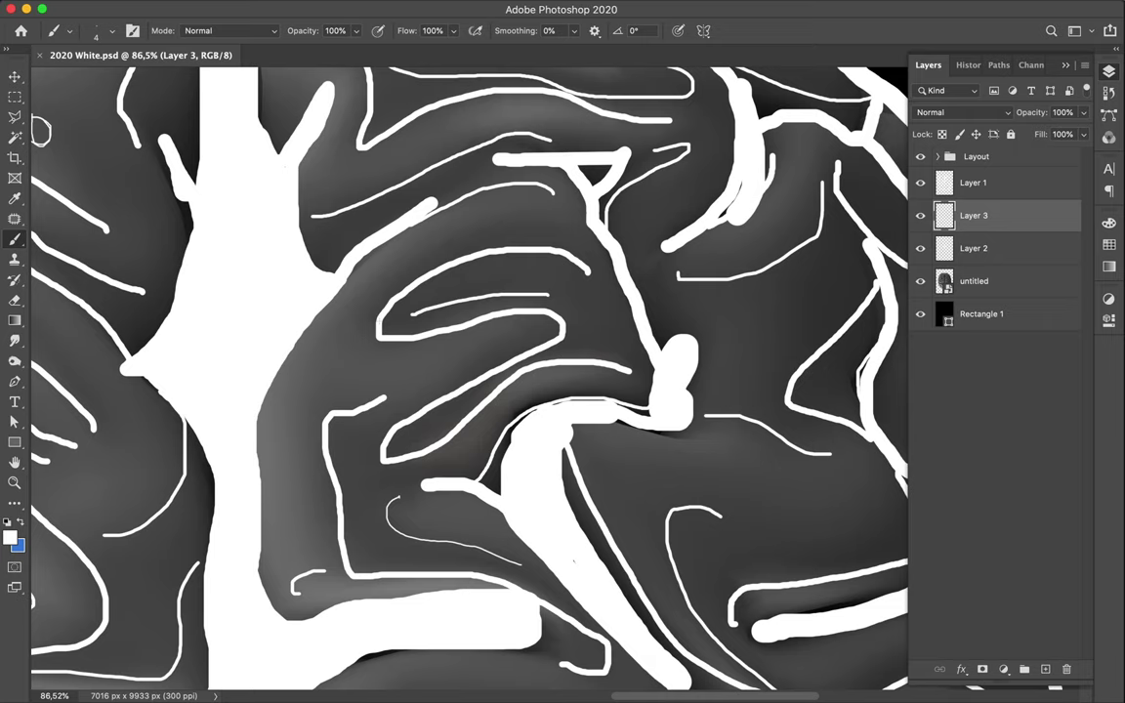
# - Draw an X with doubled diagonal strokes, then a small tangled scribble in another fold
pyautogui.moveTo(342, 344); pyautogui.dragTo(303, 400)
pyautogui.moveTo(303, 404); pyautogui.dragTo(349, 339)
pyautogui.moveTo(308, 352); pyautogui.dragTo(342, 389)
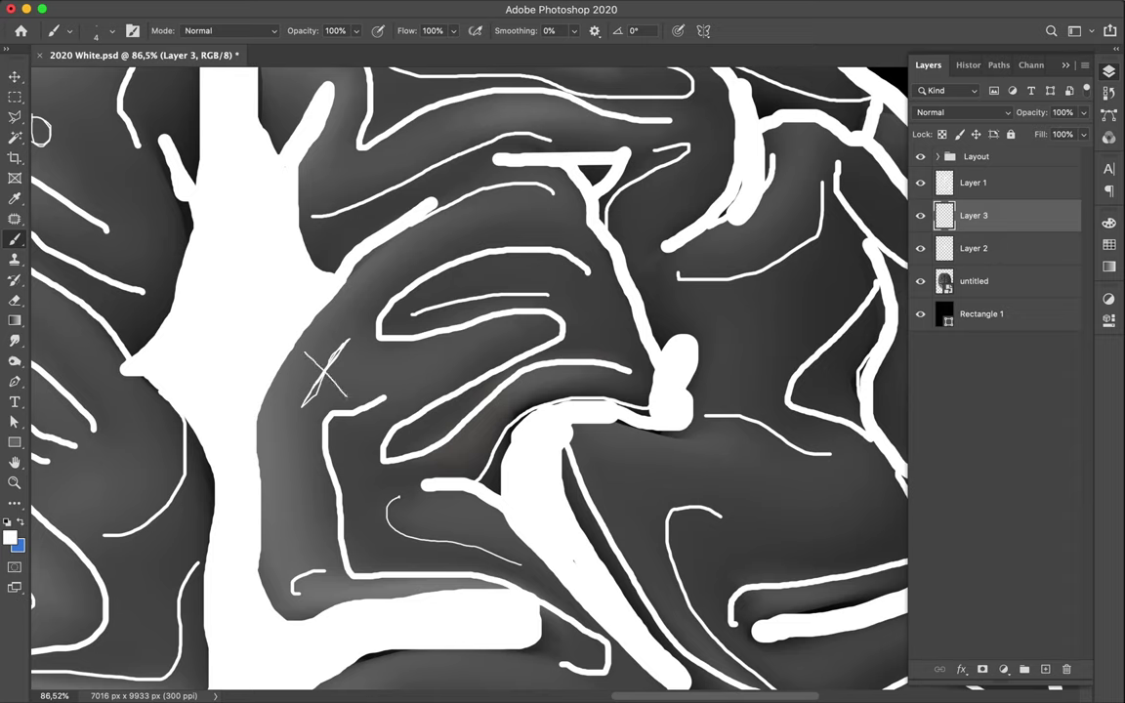
pyautogui.moveTo(301, 349); pyautogui.dragTo(347, 396)
pyautogui.hscroll(5, 581, 332)
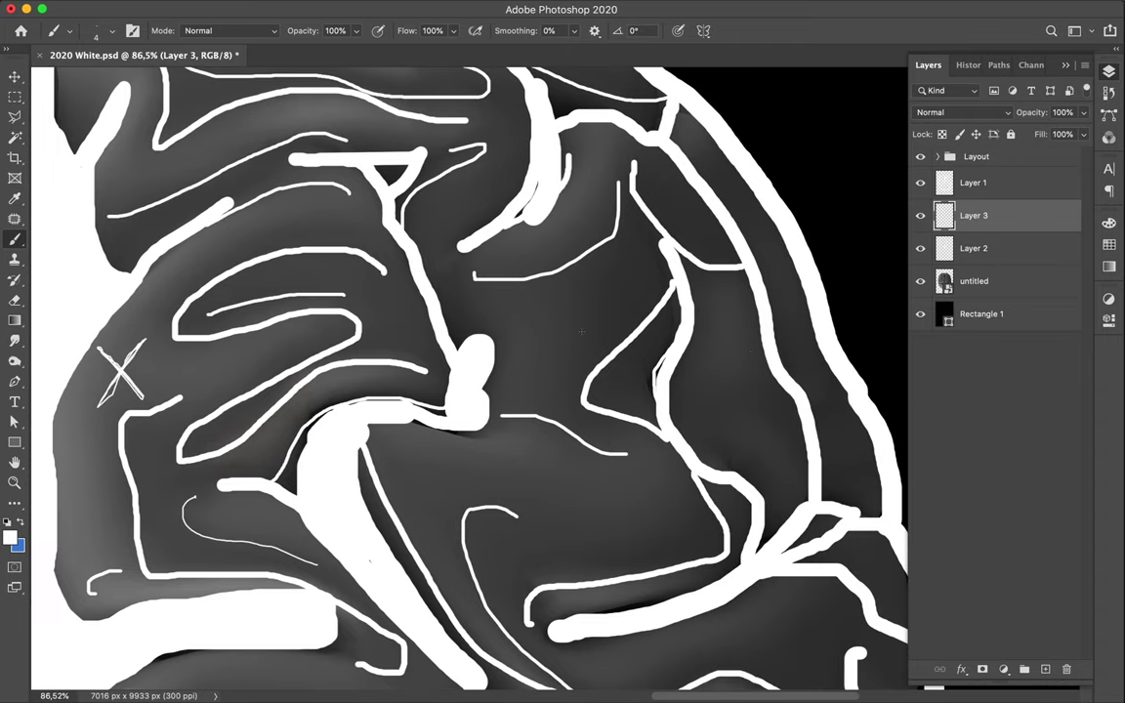
pyautogui.moveTo(571, 284)
pyautogui.mouseDown()
pyautogui.moveTo(578, 301)
pyautogui.moveTo(562, 305)
pyautogui.moveTo(592, 340)
pyautogui.mouseUp()
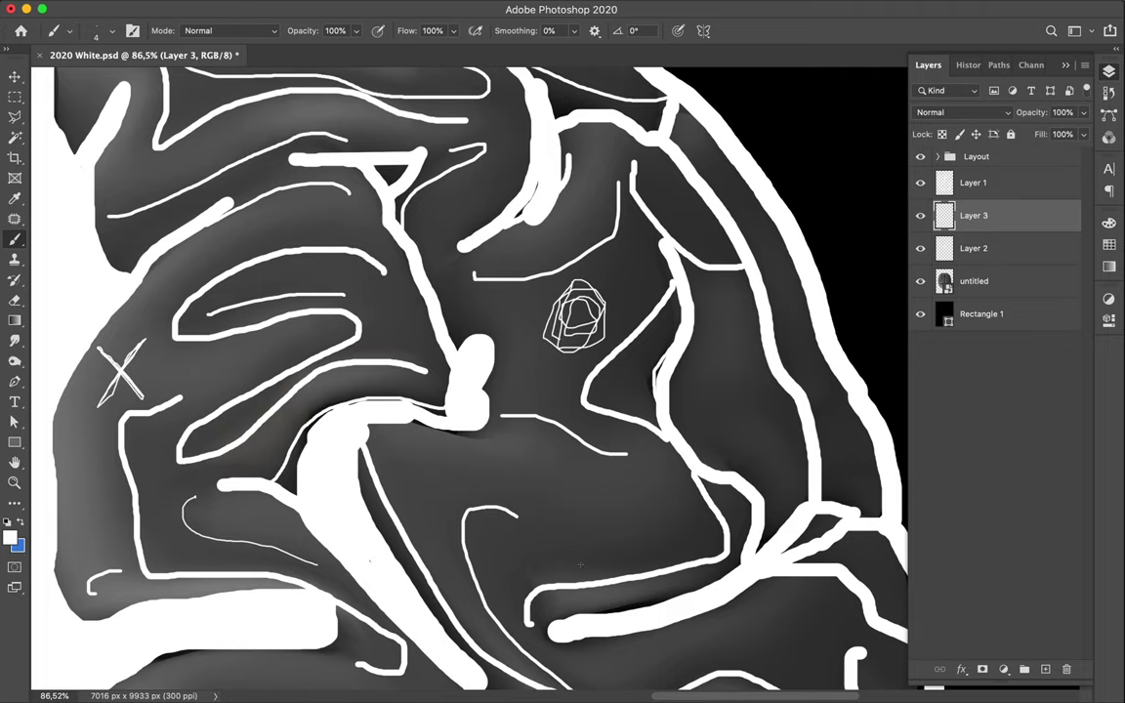
# - Draw a white hash sign from four crossing lines inside a brain fold
pyautogui.scroll(-5, 580, 564)
pyautogui.scroll(-5, 580, 565)
pyautogui.scroll(-5, 580, 565)
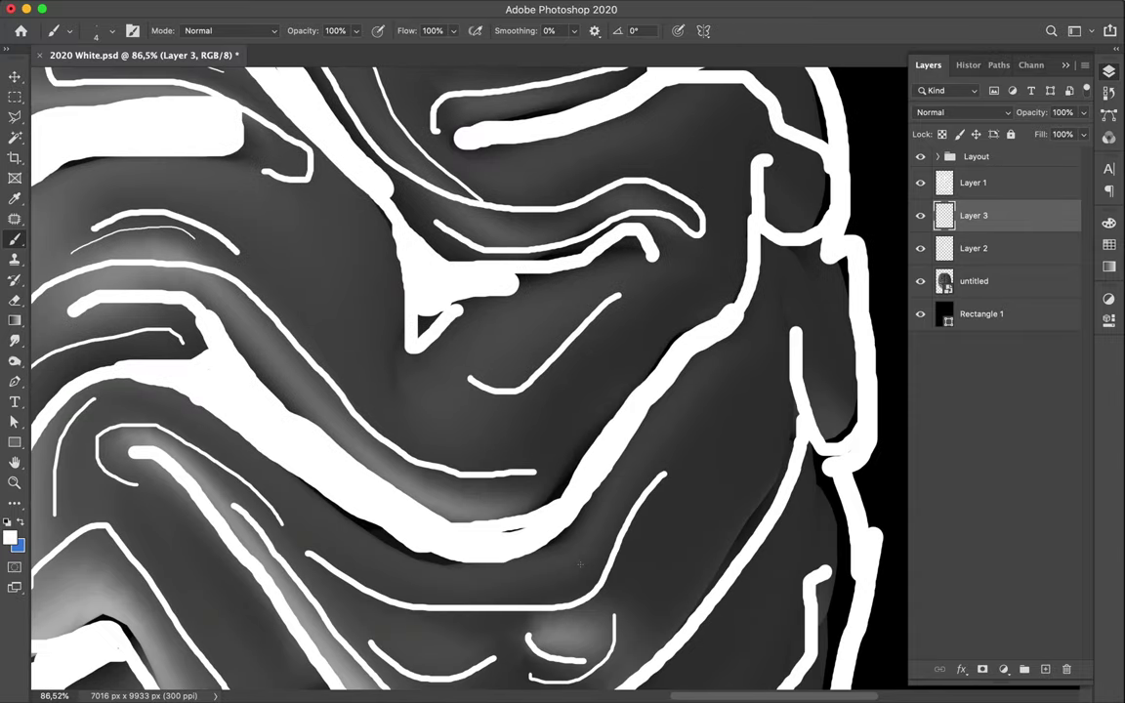
pyautogui.scroll(-5, 579, 565)
pyautogui.moveTo(685, 378); pyautogui.dragTo(722, 441)
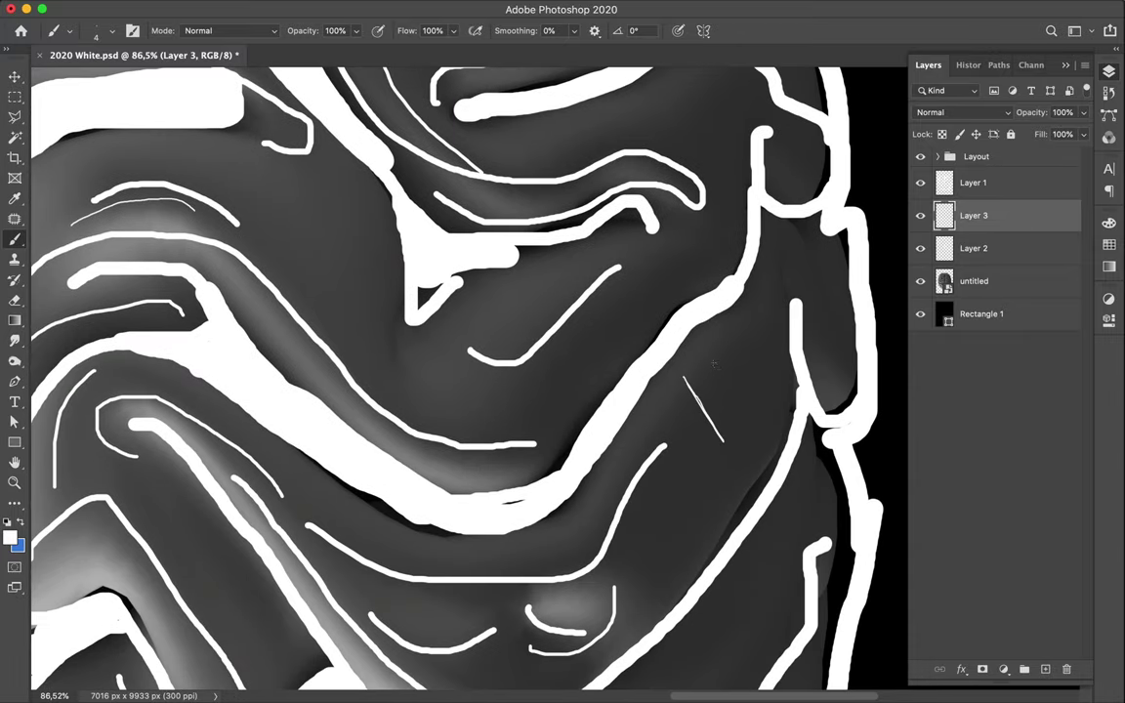
pyautogui.moveTo(704, 358)
pyautogui.mouseDown()
pyautogui.moveTo(749, 416)
pyautogui.moveTo(738, 410)
pyautogui.mouseUp()
pyautogui.moveTo(729, 366); pyautogui.dragTo(674, 412)
pyautogui.moveTo(689, 440)
pyautogui.mouseDown()
pyautogui.moveTo(748, 376)
pyautogui.moveTo(703, 431)
pyautogui.mouseUp()
# - Draw a small wireframe cube below it and hatch its left face
pyautogui.scroll(-4, 714, 478)
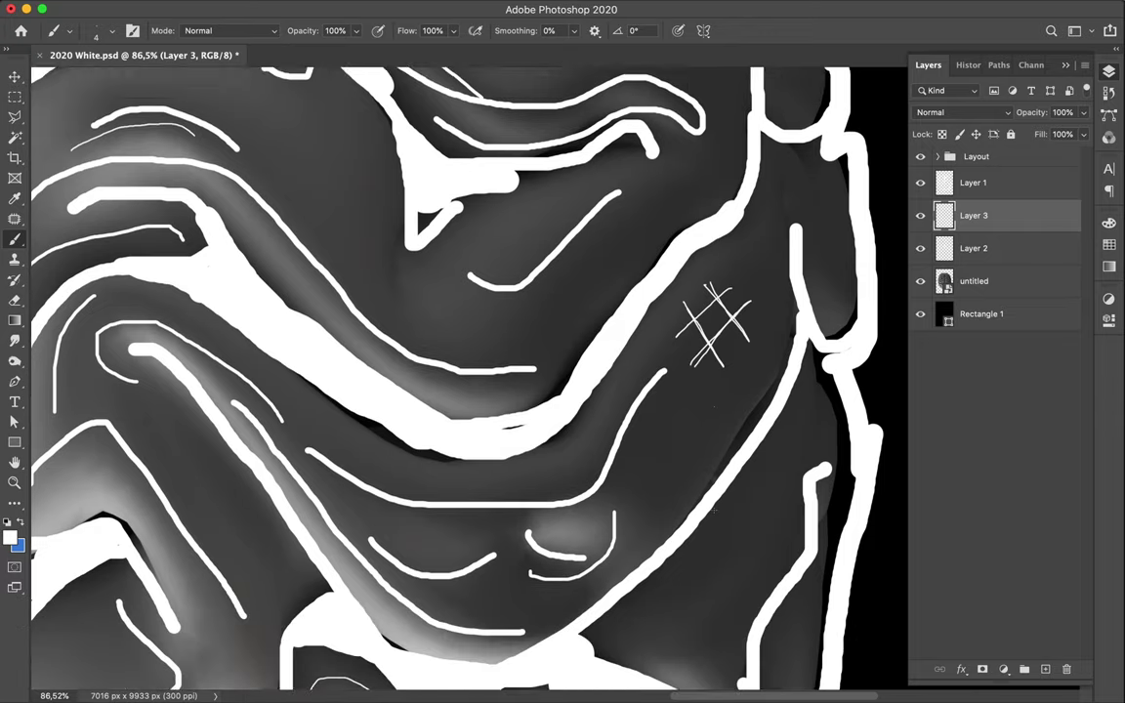
pyautogui.scroll(-1, 713, 478)
pyautogui.scroll(-3, 714, 478)
pyautogui.scroll(-2, 714, 478)
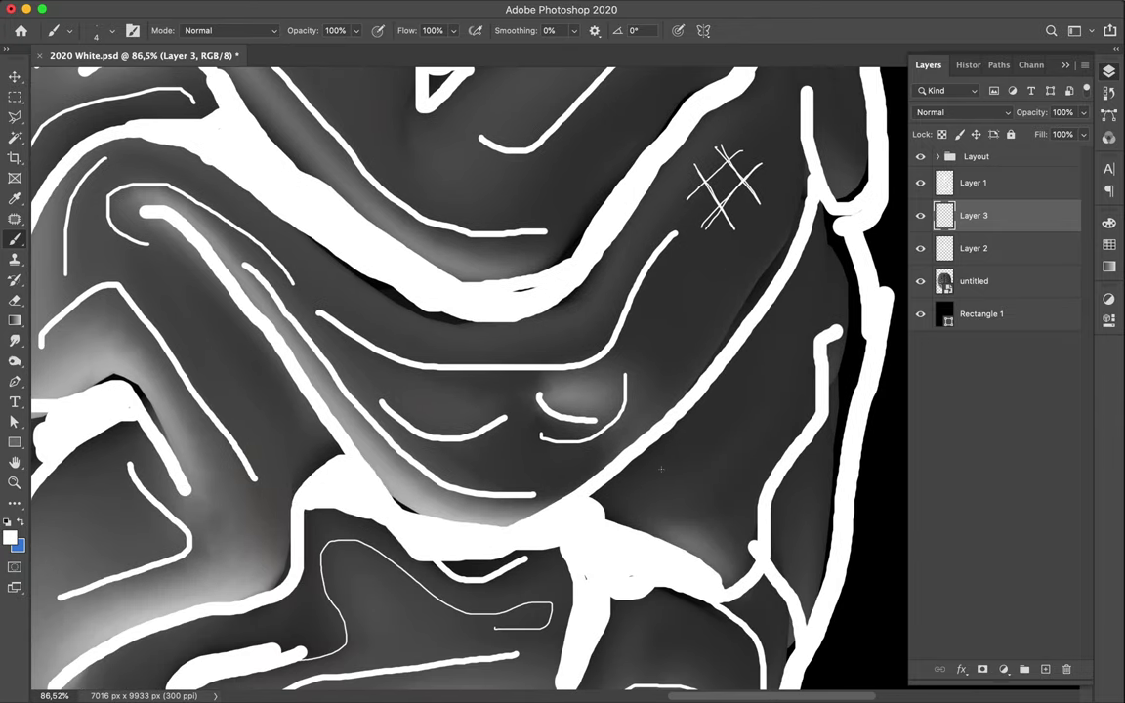
pyautogui.moveTo(661, 471)
pyautogui.mouseDown()
pyautogui.moveTo(662, 506)
pyautogui.moveTo(699, 509)
pyautogui.moveTo(706, 467)
pyautogui.mouseUp()
pyautogui.moveTo(705, 466); pyautogui.dragTo(663, 467)
pyautogui.moveTo(660, 467)
pyautogui.mouseDown()
pyautogui.moveTo(679, 451)
pyautogui.moveTo(731, 446)
pyautogui.moveTo(706, 464)
pyautogui.mouseUp()
pyautogui.moveTo(731, 446); pyautogui.dragTo(706, 507)
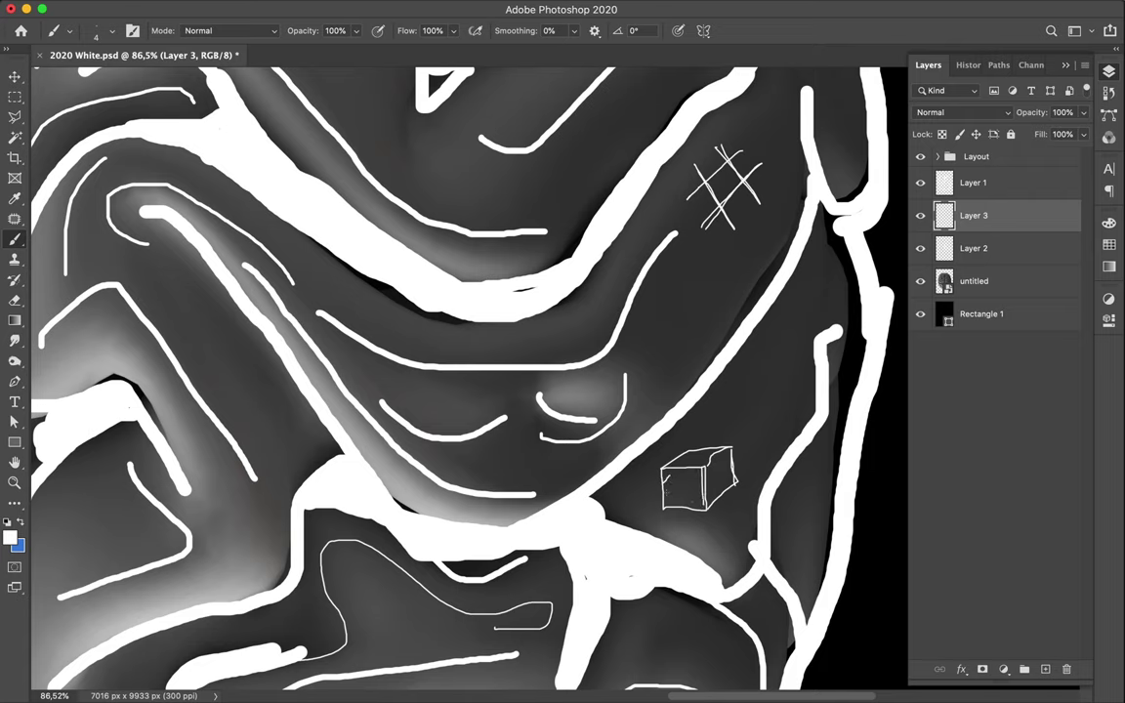
pyautogui.moveTo(669, 488); pyautogui.dragTo(682, 479)
pyautogui.moveTo(674, 498); pyautogui.dragTo(692, 486)
# - Draw a small narrow white loop with a short inner line inside a central brain fold
pyautogui.scroll(-10, 630, 391)
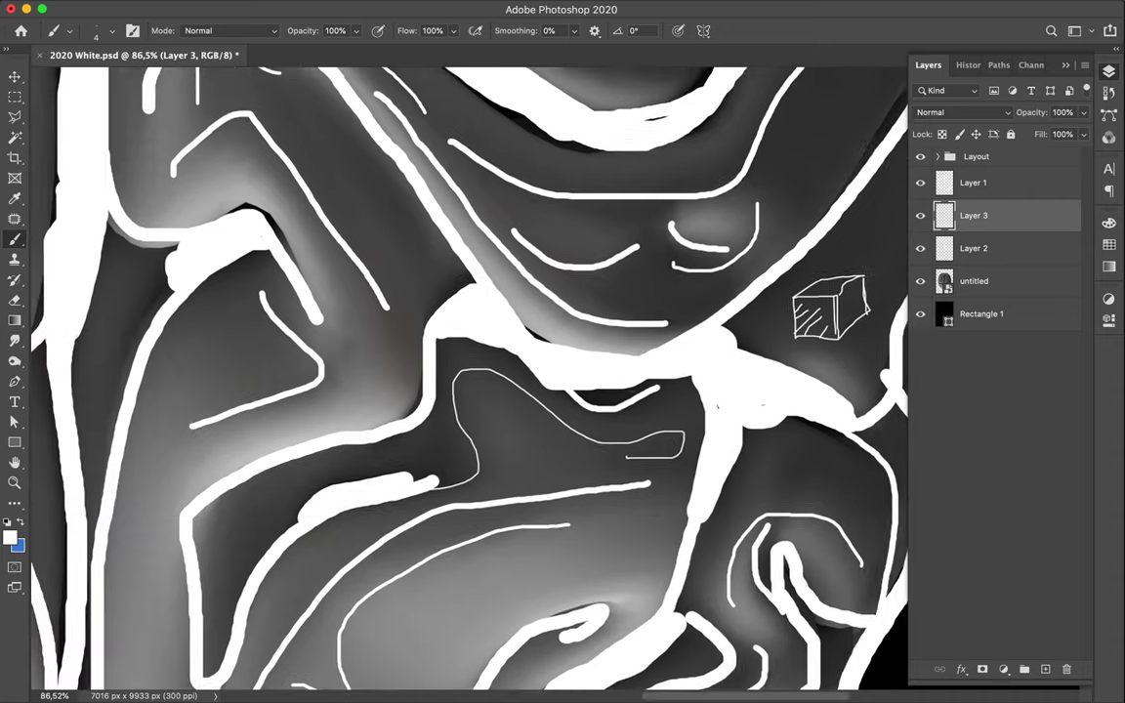
pyautogui.hscroll(-6, 630, 391)
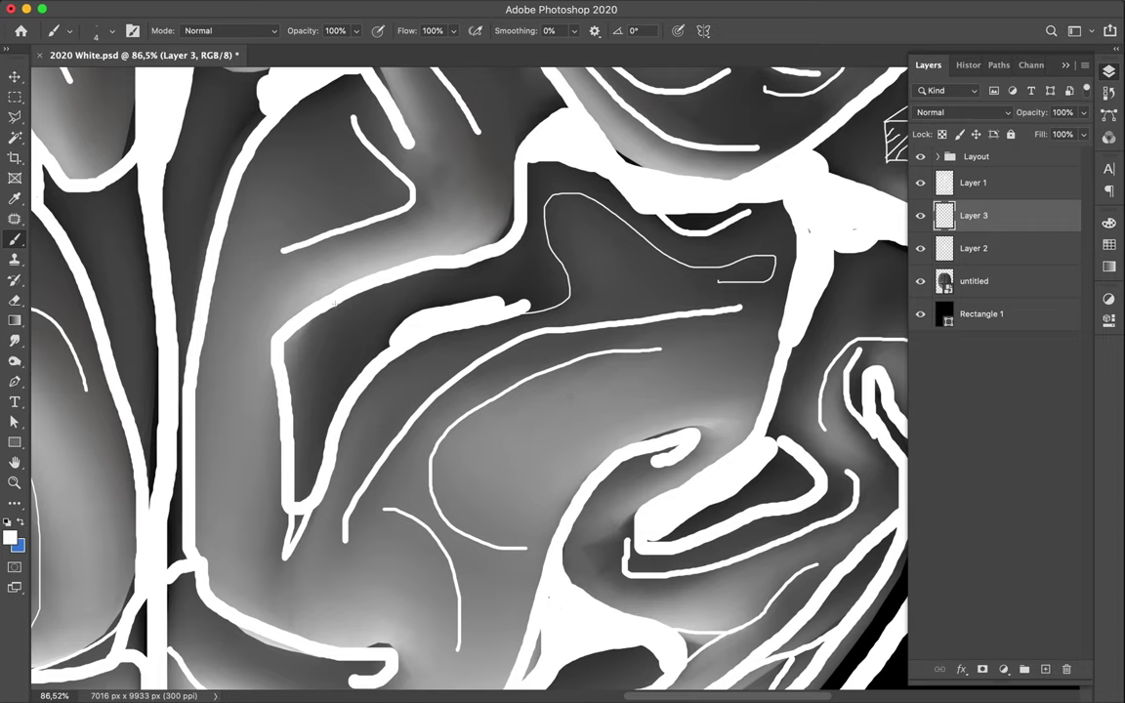
pyautogui.moveTo(334, 306); pyautogui.dragTo(330, 344)
pyautogui.moveTo(335, 300); pyautogui.dragTo(342, 342)
pyautogui.moveTo(336, 318); pyautogui.dragTo(338, 305)
# - Add a thin hooked fold line and double the small loop's outline into a flame shape
pyautogui.scroll(-3, 469, 380)
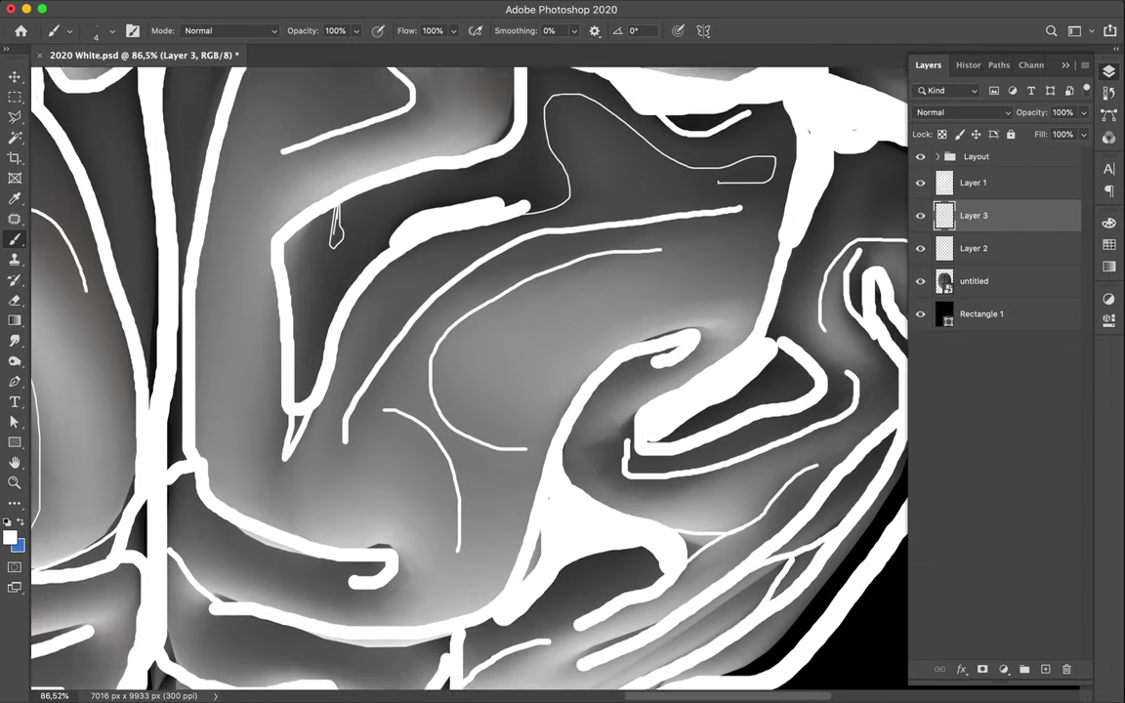
pyautogui.scroll(-2, 468, 381)
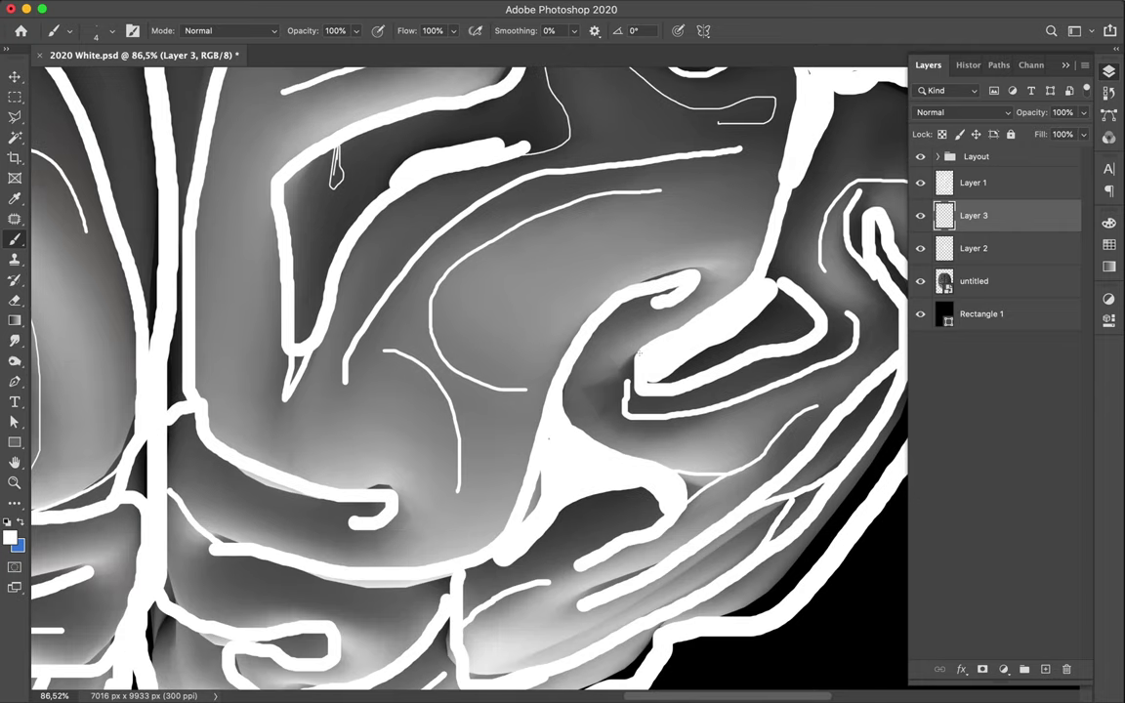
pyautogui.moveTo(634, 360)
pyautogui.mouseDown()
pyautogui.moveTo(605, 415)
pyautogui.moveTo(633, 428)
pyautogui.mouseUp()
pyautogui.moveTo(335, 148); pyautogui.dragTo(338, 183)
pyautogui.moveTo(334, 148); pyautogui.dragTo(327, 188)
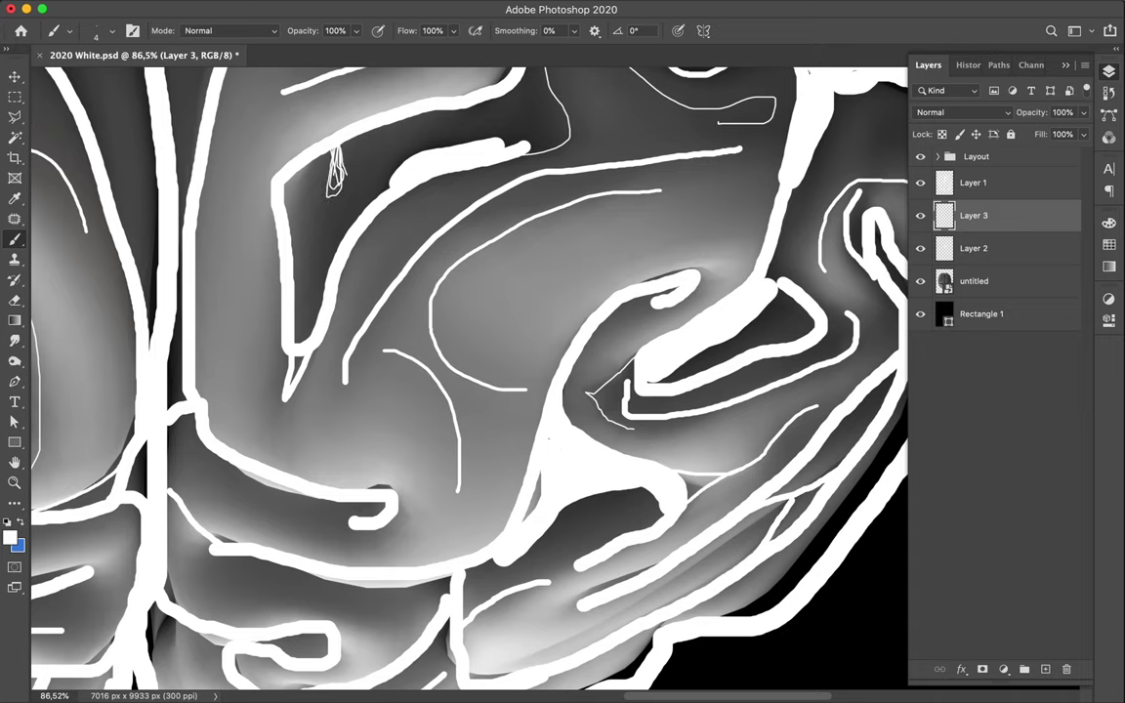
pyautogui.moveTo(333, 148); pyautogui.dragTo(337, 183)
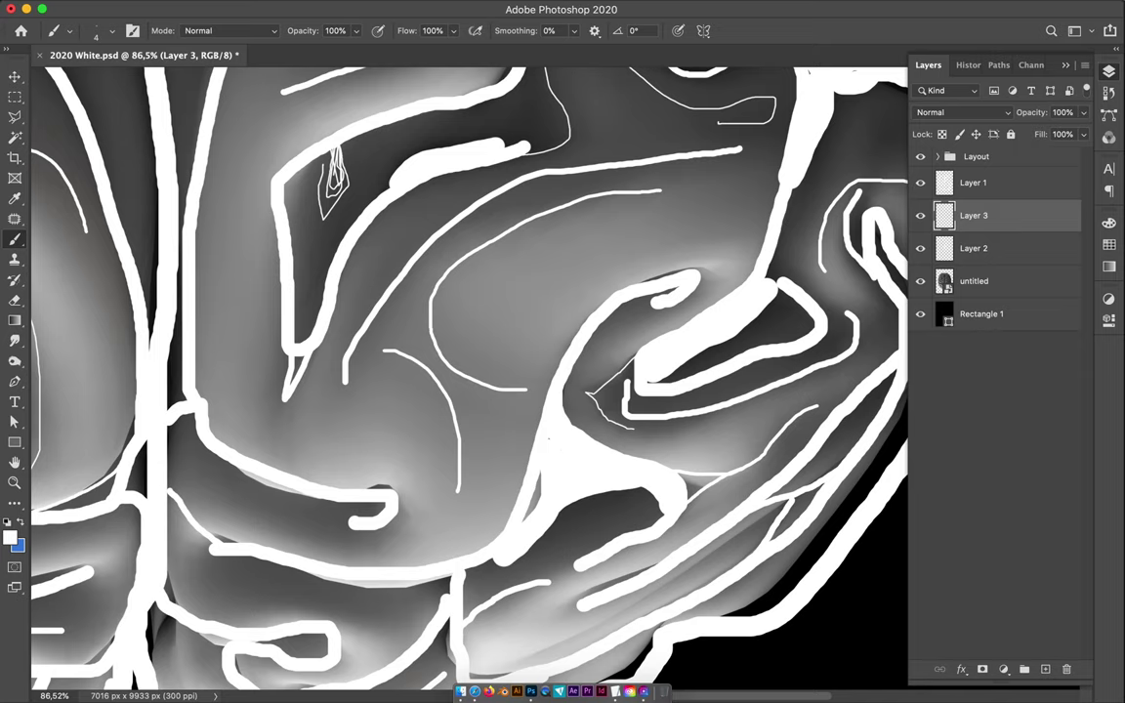
# - Rework the loop scribble, undoing bad strokes and extending it downward and along its sides
pyautogui.hotkey('ctrl', 'z')
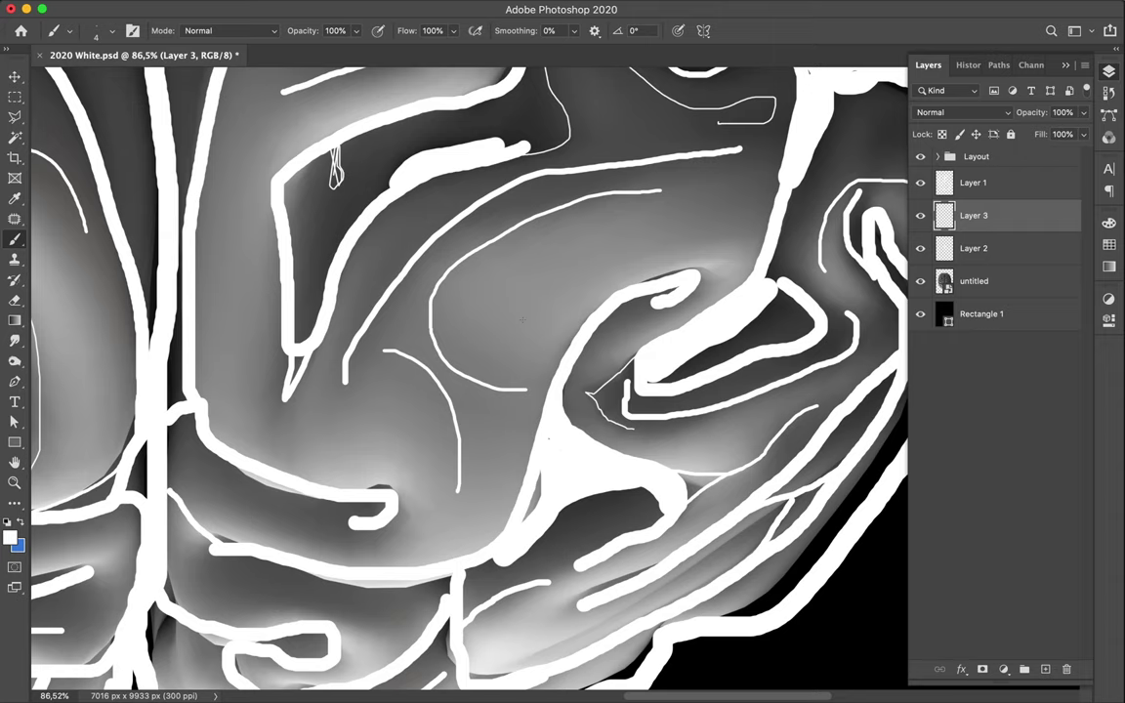
pyautogui.moveTo(338, 159)
pyautogui.mouseDown()
pyautogui.moveTo(333, 183)
pyautogui.moveTo(346, 176)
pyautogui.mouseUp()
pyautogui.hotkey('ctrl', 'z')
pyautogui.moveTo(336, 176); pyautogui.dragTo(336, 190)
pyautogui.moveTo(342, 164); pyautogui.dragTo(344, 143)
pyautogui.moveTo(332, 186); pyautogui.dragTo(329, 148)
# - Draw thin fold lines in the lower brain, replacing a long diagonal with a shorter one
pyautogui.scroll(-3, 469, 381)
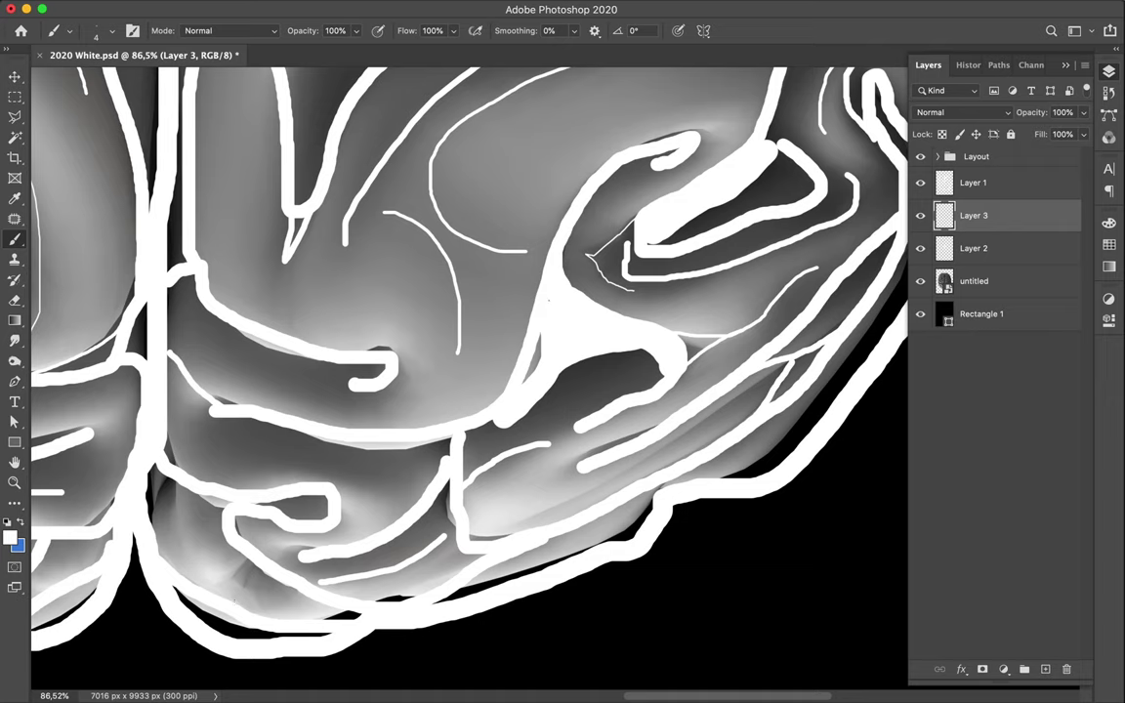
pyautogui.moveTo(176, 498)
pyautogui.mouseDown()
pyautogui.moveTo(181, 541)
pyautogui.moveTo(244, 559)
pyautogui.mouseUp()
pyautogui.moveTo(170, 478); pyautogui.dragTo(155, 529)
pyautogui.hotkey('ctrl', 'z')
pyautogui.moveTo(170, 479); pyautogui.dragTo(153, 492)
# - Add a thin line beside the thick curve, then fit the whole poster on screen
pyautogui.scroll(5, 451, 152)
pyautogui.hscroll(-5, 451, 152)
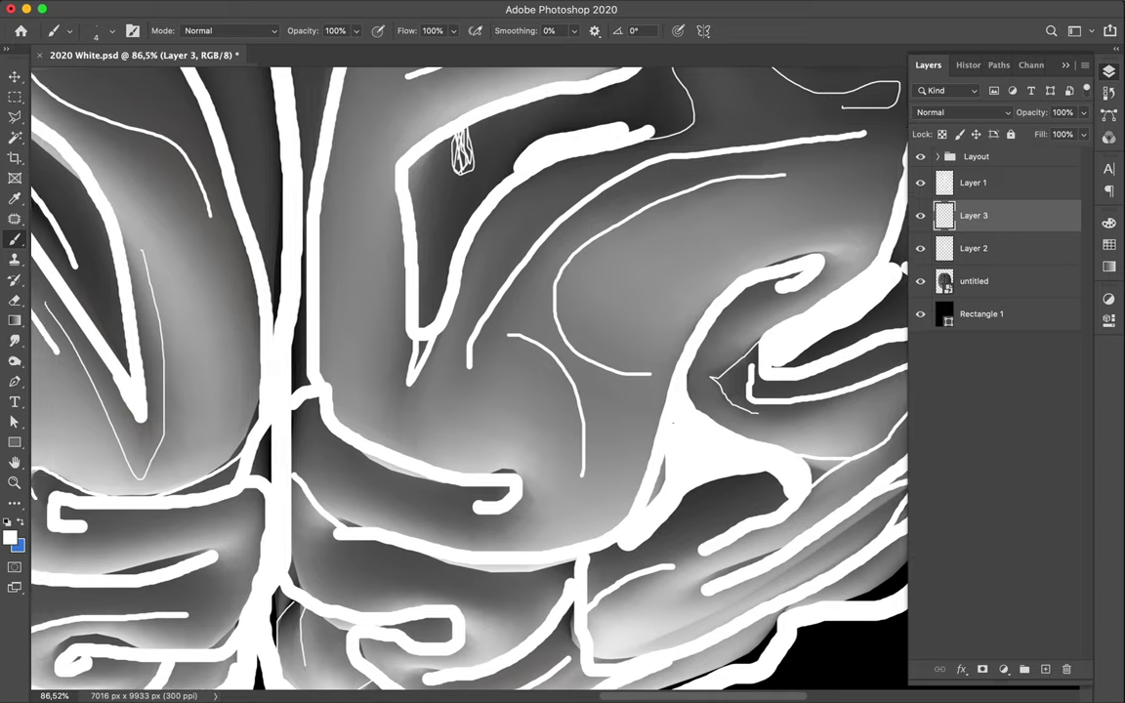
pyautogui.hscroll(-5, 152, 535)
pyautogui.hscroll(-4, 152, 535)
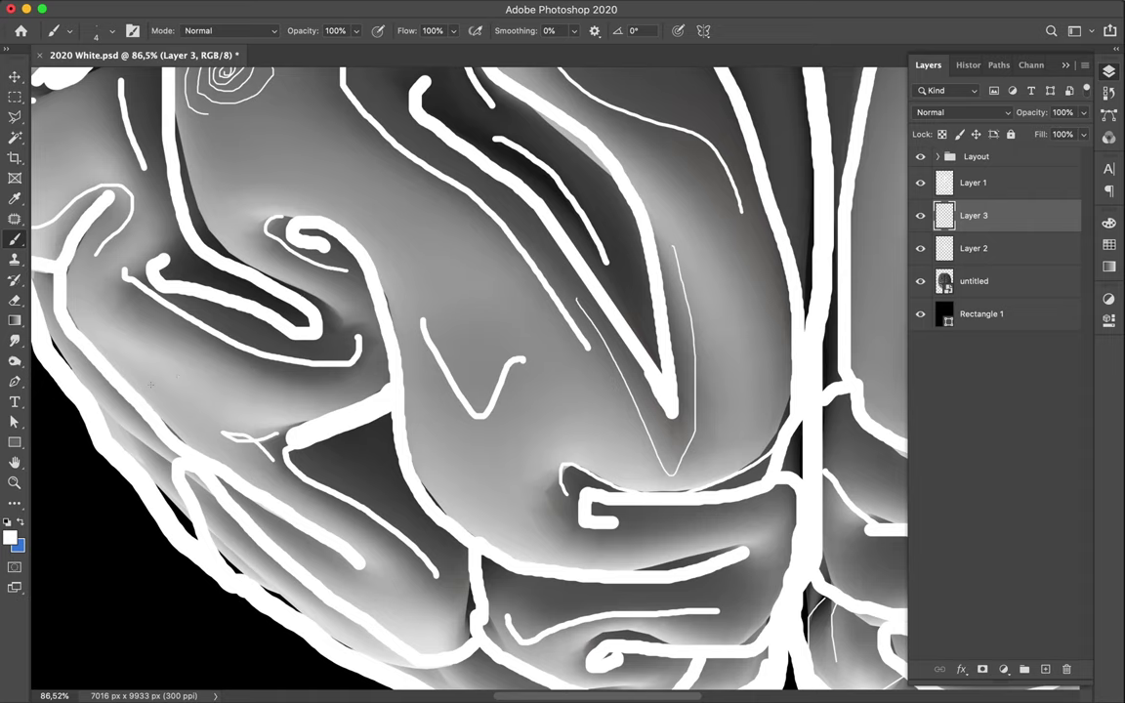
pyautogui.moveTo(291, 287); pyautogui.dragTo(335, 320)
pyautogui.scroll(3, 197, 220)
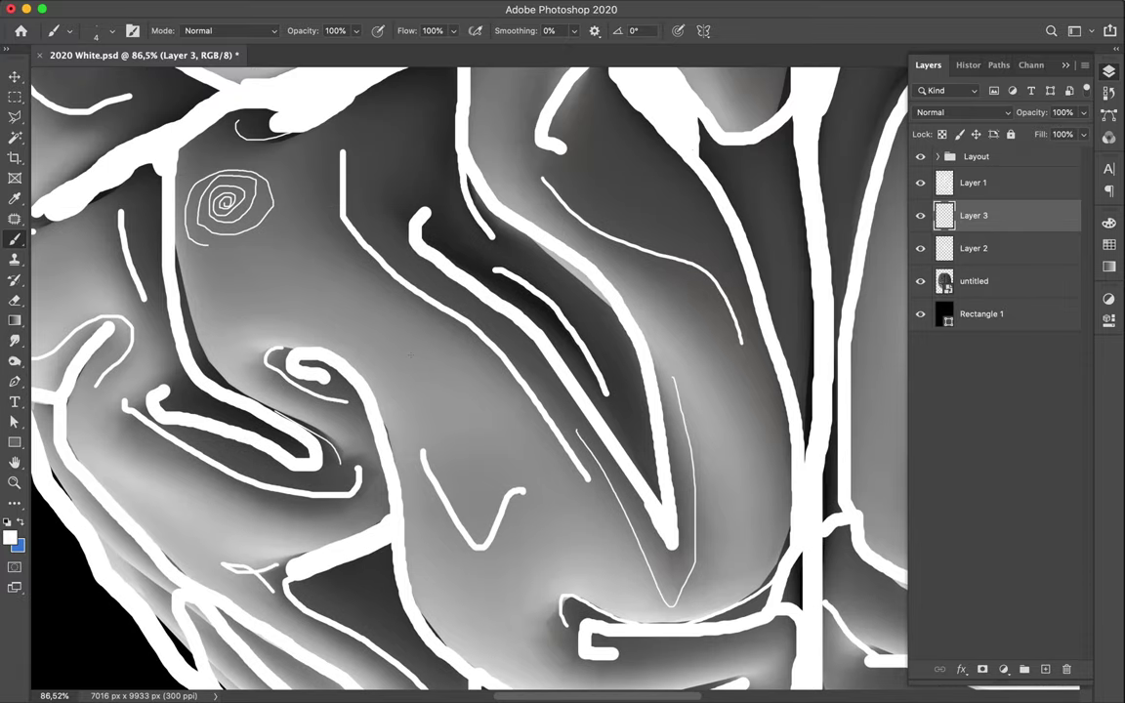
pyautogui.hotkey('ctrl', '0')
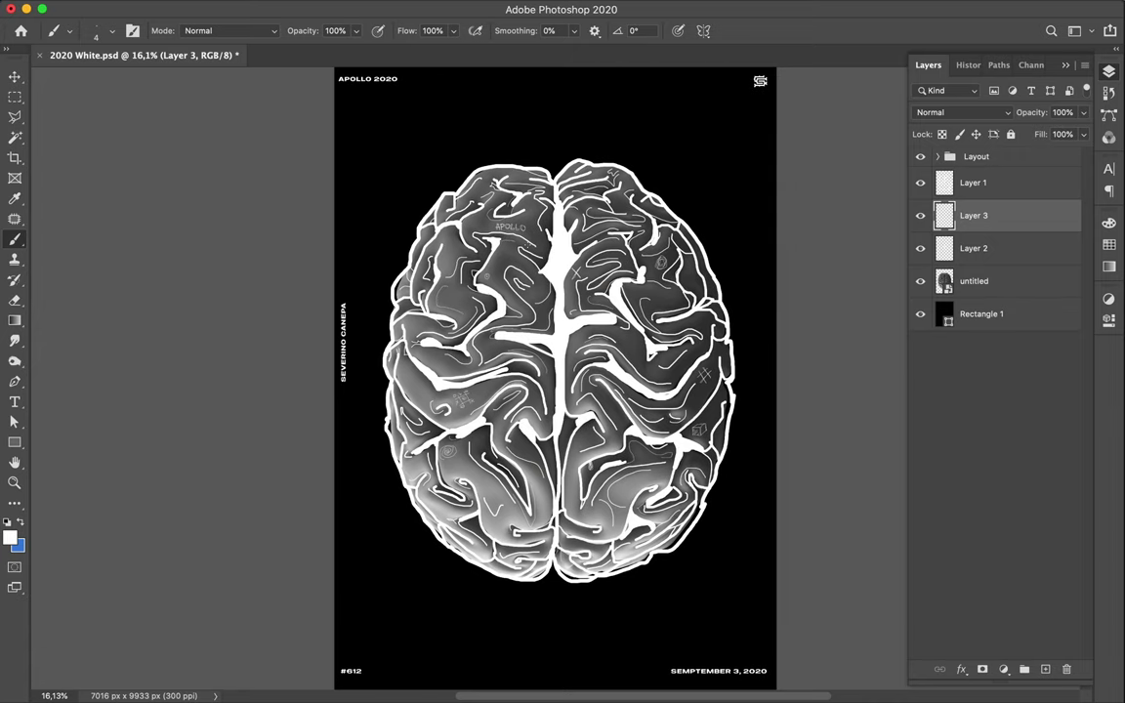
# - Zoom into the upper-left brain and draw a short thin vertical line above the cup doodle
pyautogui.scroll(2, 475, 313)
pyautogui.scroll(2, 474, 313)
pyautogui.scroll(2, 474, 313)
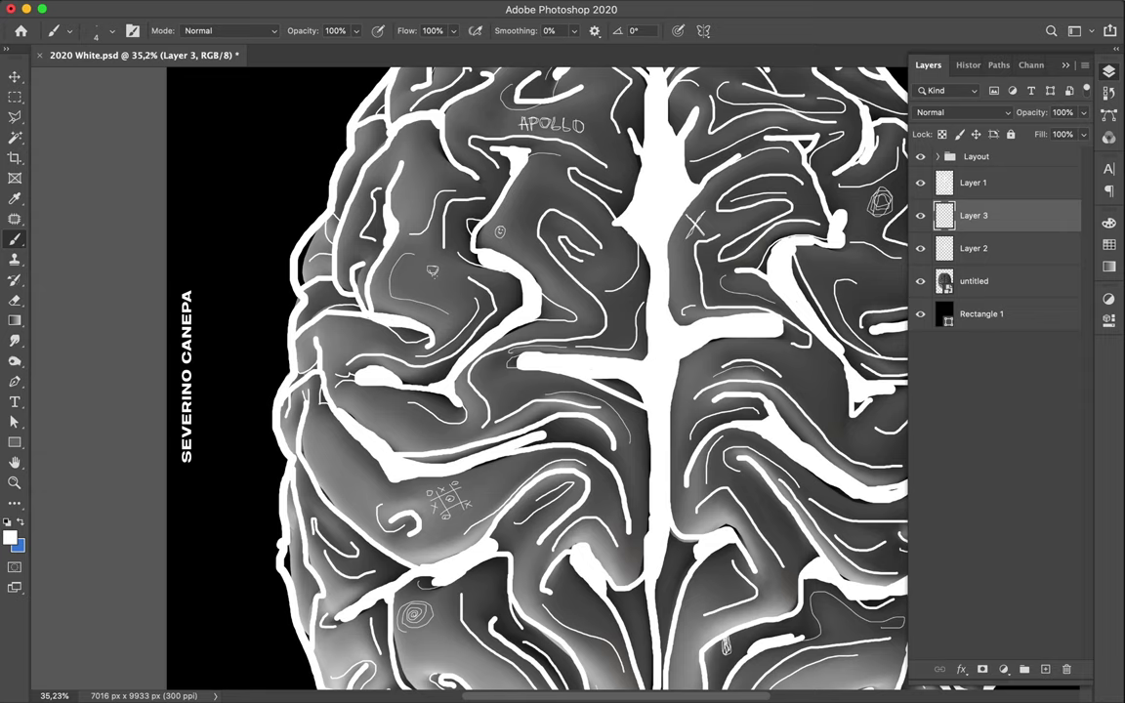
pyautogui.scroll(3, 557, 379)
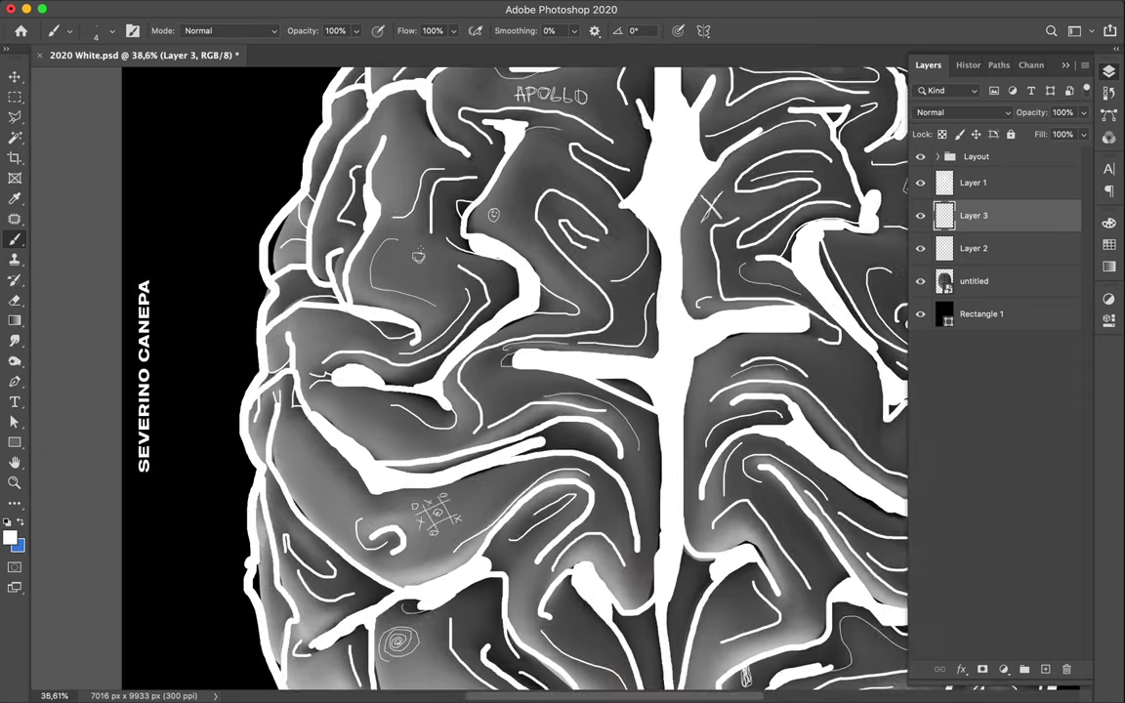
pyautogui.scroll(3, 378, 228)
pyautogui.hscroll(-1, 362, 204)
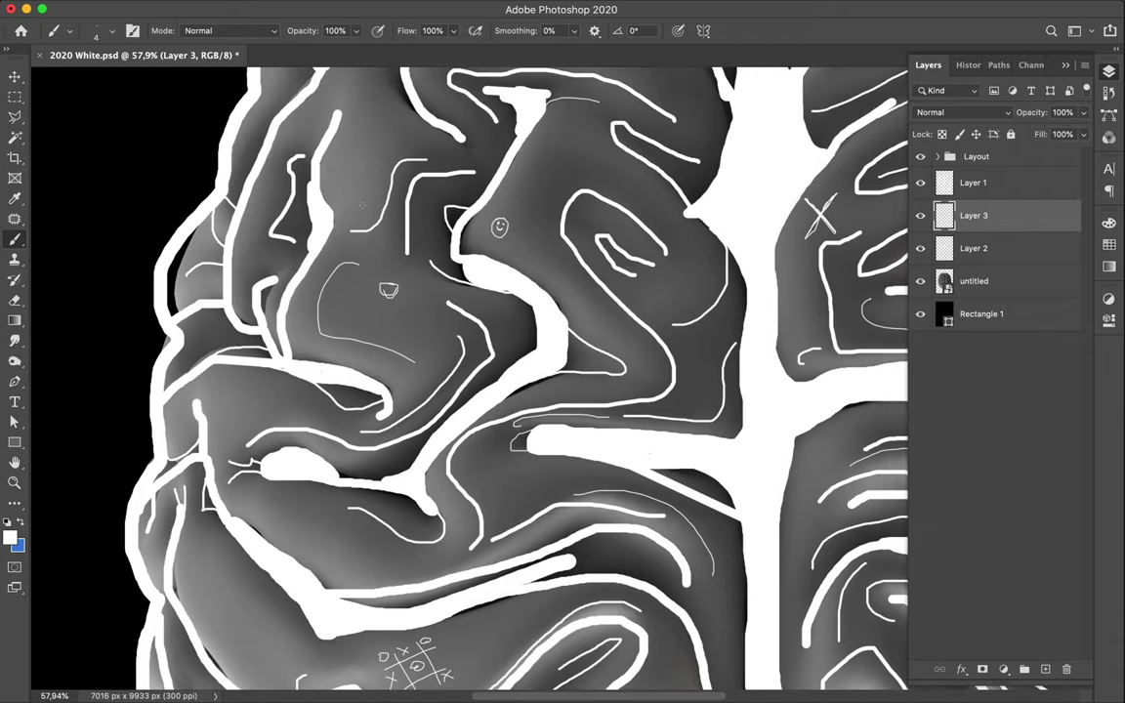
pyautogui.moveTo(383, 275); pyautogui.dragTo(388, 258)
# - Add a wedge shape beside the cup sketch and a small loop below it
pyautogui.scroll(2, 349, 251)
pyautogui.scroll(2, 349, 251)
pyautogui.scroll(2, 350, 251)
pyautogui.scroll(1, 349, 252)
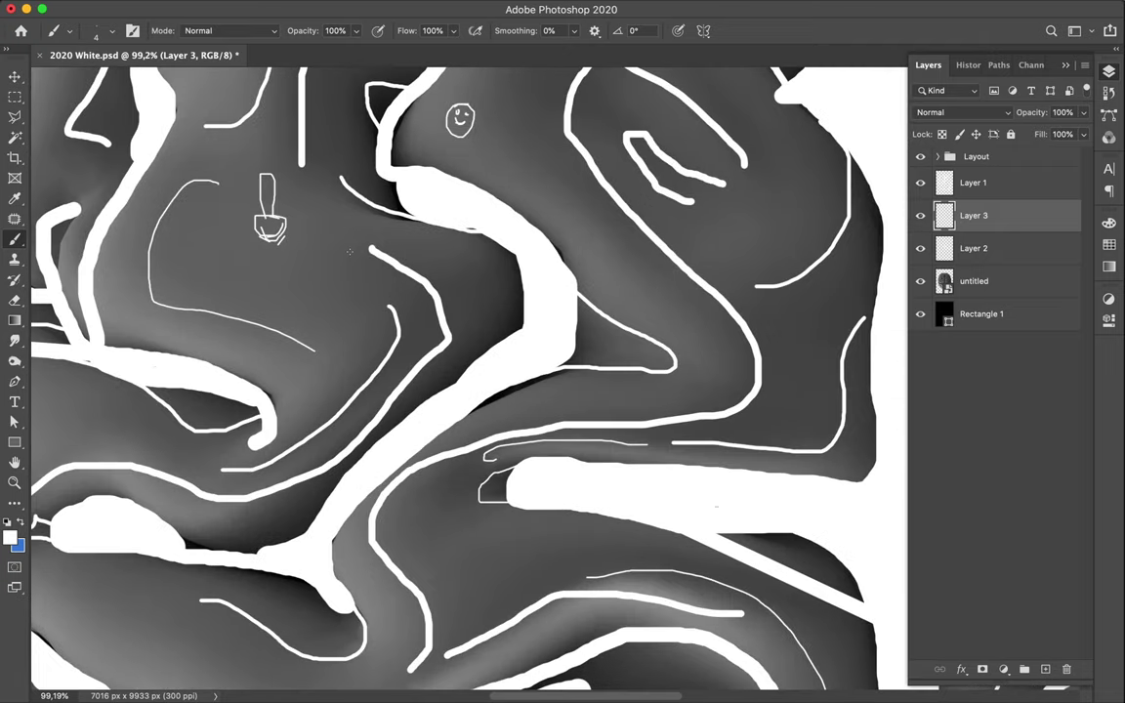
pyautogui.scroll(5, 350, 251)
pyautogui.hscroll(-4, 349, 251)
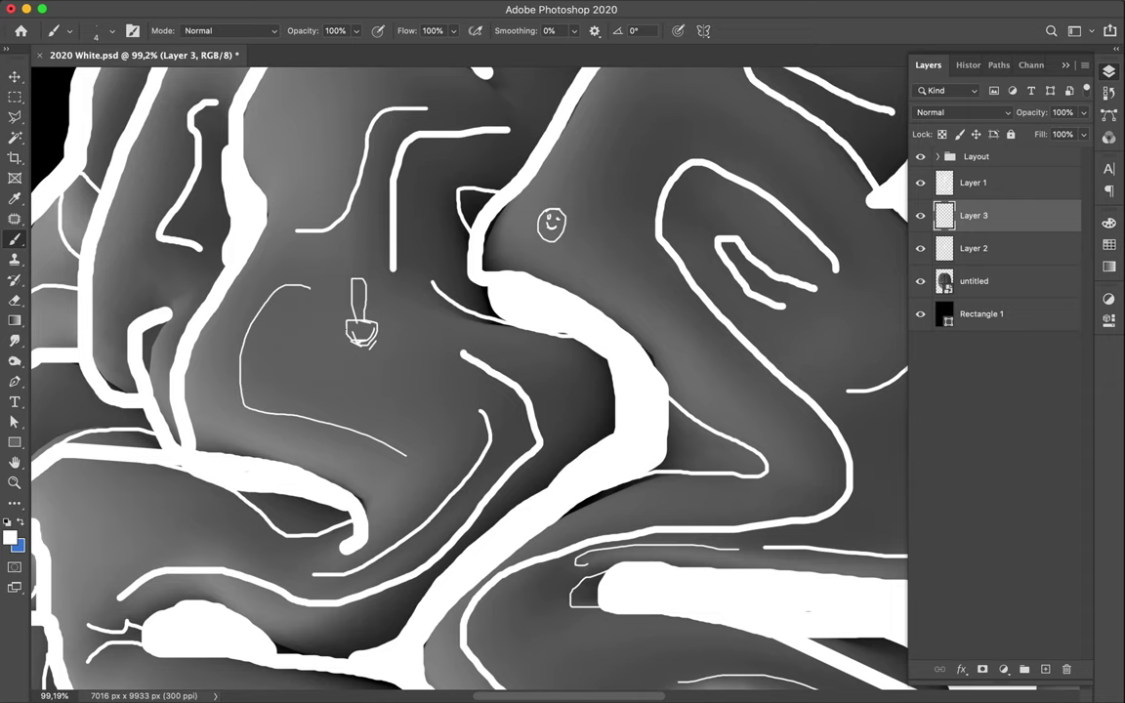
pyautogui.moveTo(346, 330); pyautogui.dragTo(313, 341)
pyautogui.moveTo(374, 348); pyautogui.dragTo(381, 351)
# - Delete the 'untitled' brain photo layer, then add short strokes below the figure's arm on Layer 2
pyautogui.click(1012, 281)
pyautogui.press('Delete')
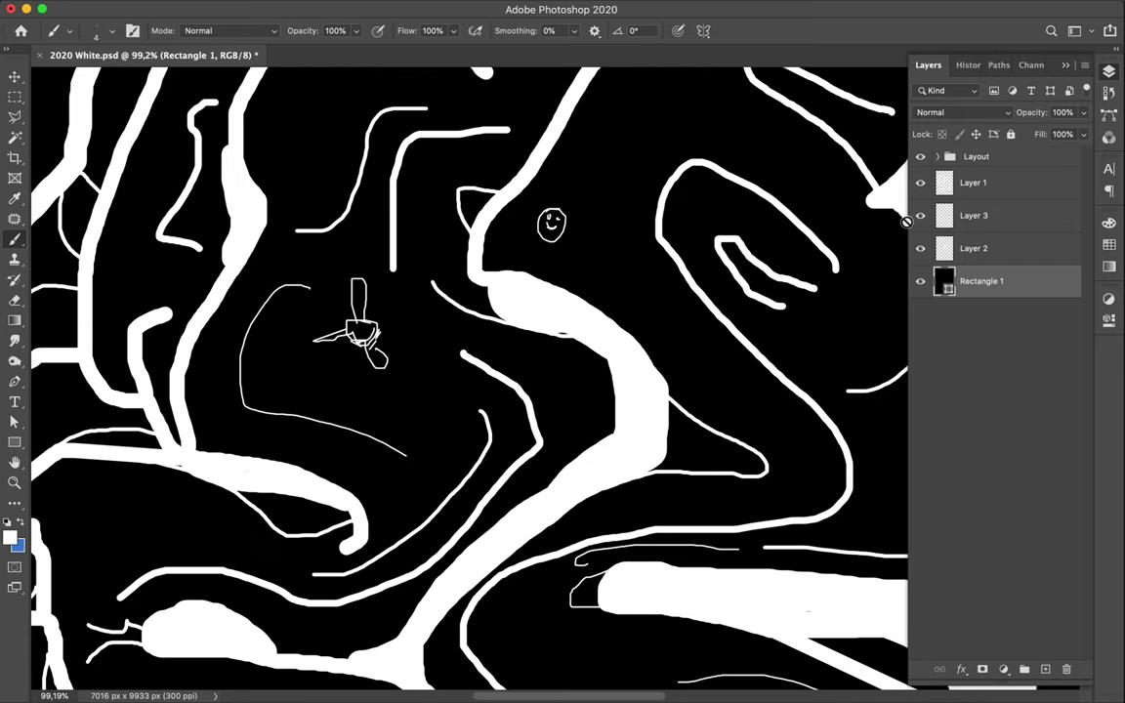
pyautogui.click(979, 248)
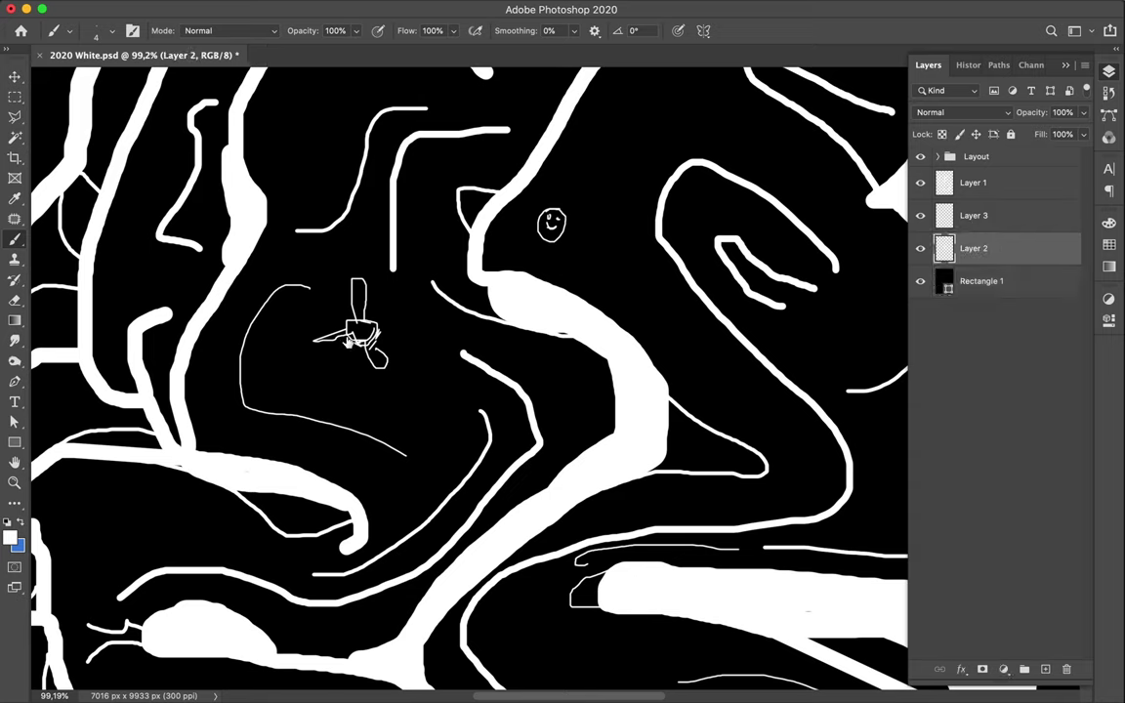
pyautogui.moveTo(350, 340); pyautogui.dragTo(327, 358)
# - Merge Layers 1–3 into Layer 1 and add a leg stroke to the doodle
pyautogui.keyDown('shift'); pyautogui.click(1008, 195); pyautogui.keyUp('shift')
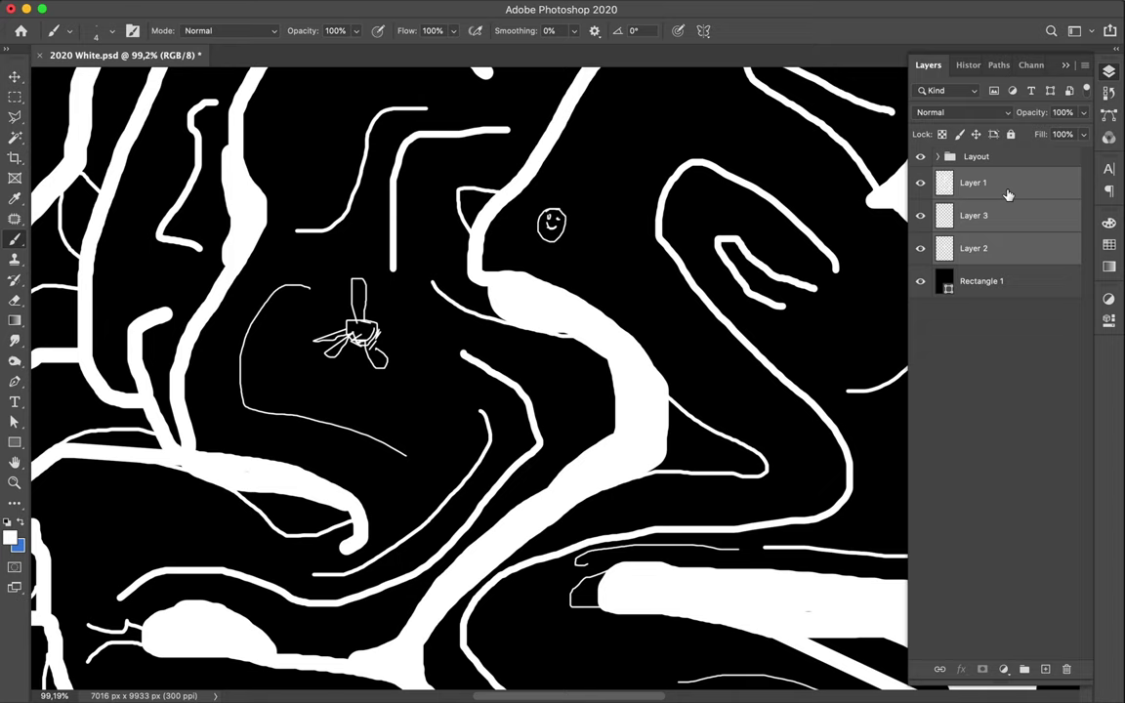
pyautogui.hotkey('ctrl', 'e')
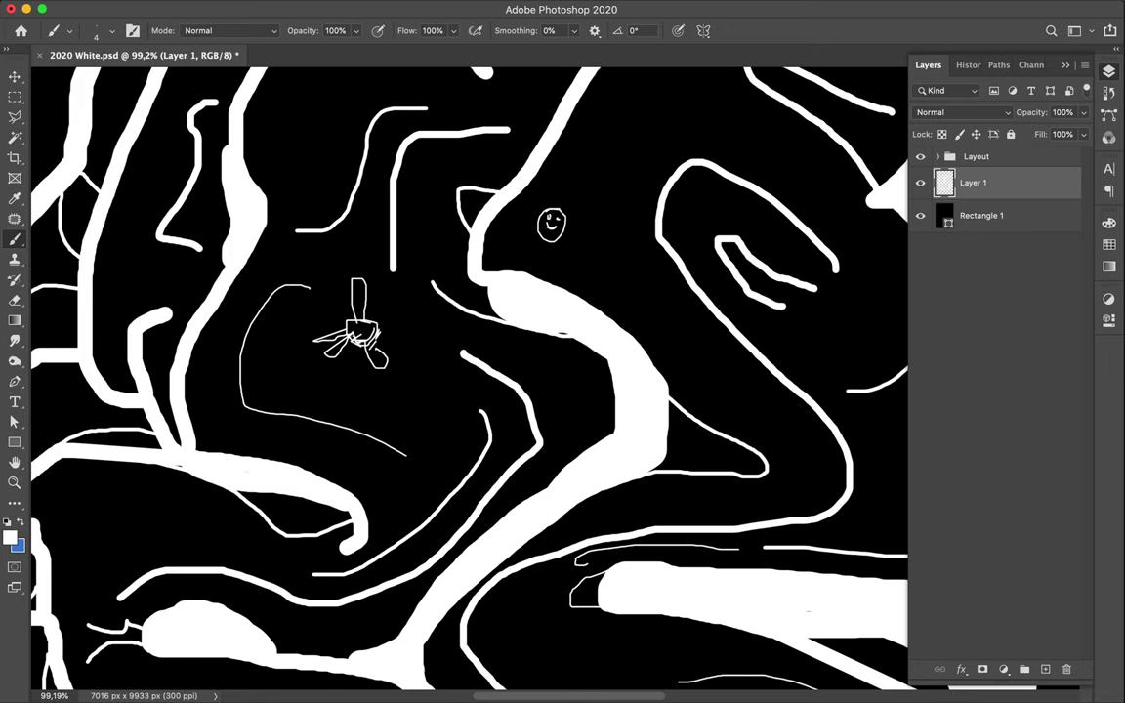
pyautogui.moveTo(343, 344); pyautogui.dragTo(336, 372)
# - Draw petals, a leaf stroke and centre detail to turn the doodle into a flower
pyautogui.moveTo(356, 353); pyautogui.dragTo(365, 355)
pyautogui.moveTo(329, 296); pyautogui.dragTo(335, 307)
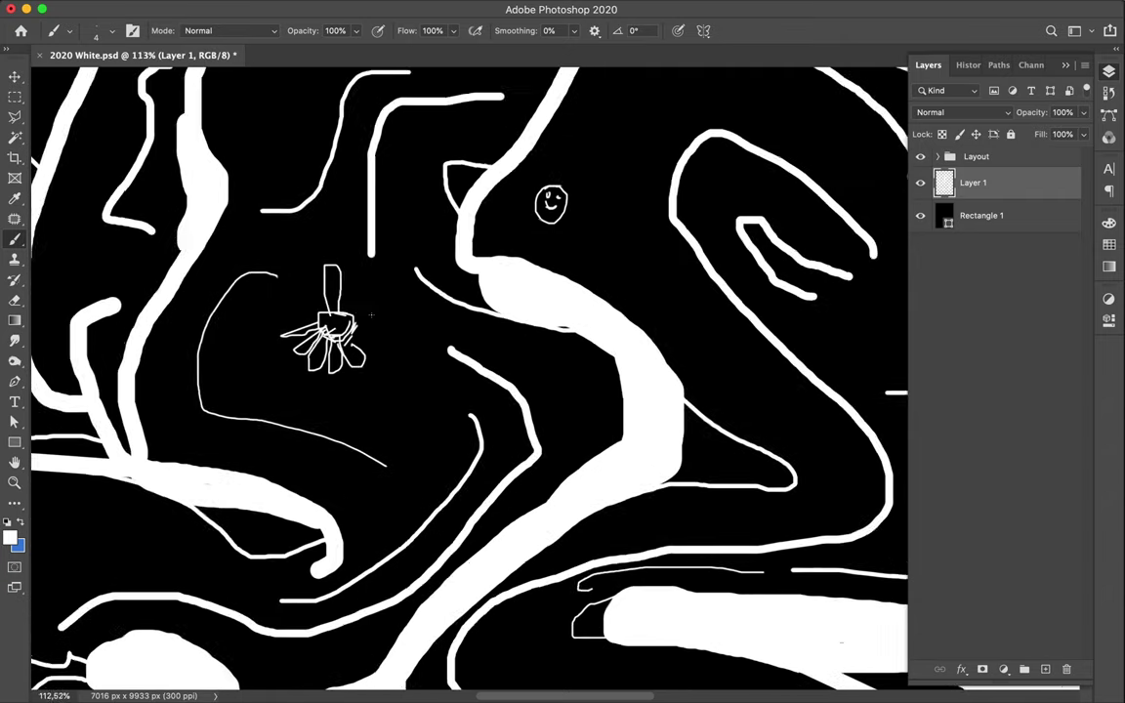
pyautogui.scroll(3, 371, 314)
pyautogui.hscroll(-5, 371, 315)
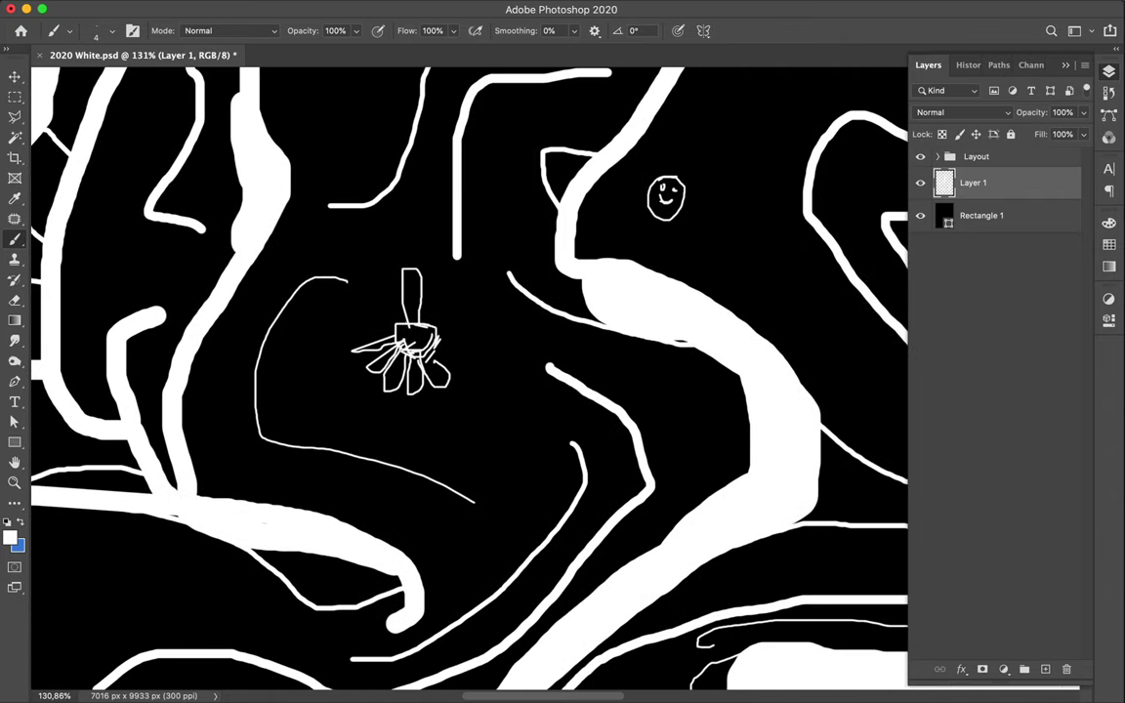
pyautogui.moveTo(390, 277); pyautogui.dragTo(391, 281)
pyautogui.moveTo(364, 304); pyautogui.dragTo(380, 322)
pyautogui.moveTo(436, 344); pyautogui.dragTo(451, 371)
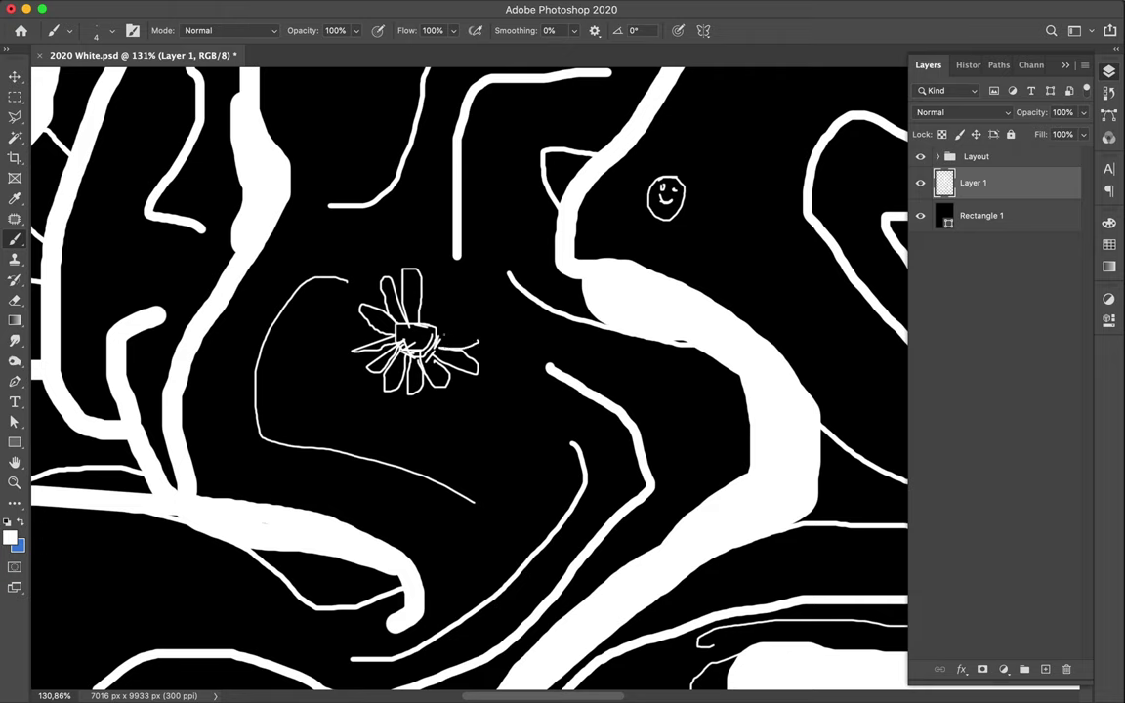
pyautogui.moveTo(439, 337)
pyautogui.mouseDown()
pyautogui.moveTo(458, 333)
pyautogui.moveTo(441, 324)
pyautogui.mouseUp()
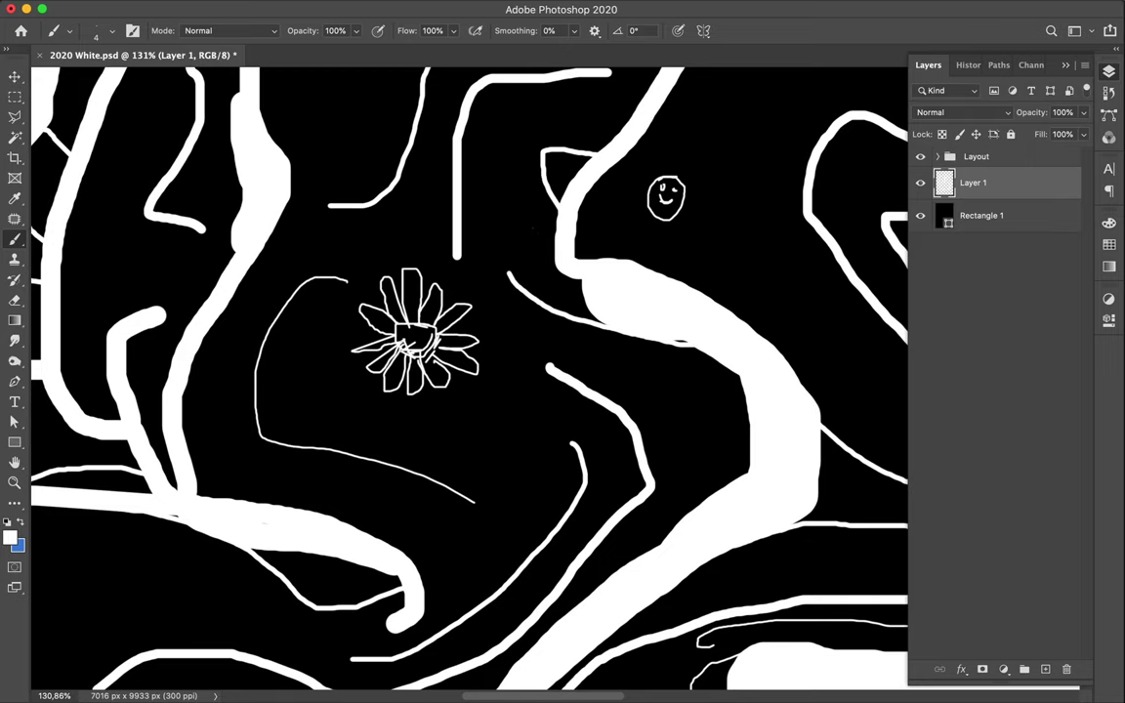
pyautogui.moveTo(410, 329); pyautogui.dragTo(425, 348)
# - Scroll around the poster to review the traced brain and its doodles
pyautogui.scroll(3, 469, 381)
pyautogui.hscroll(-1, 469, 381)
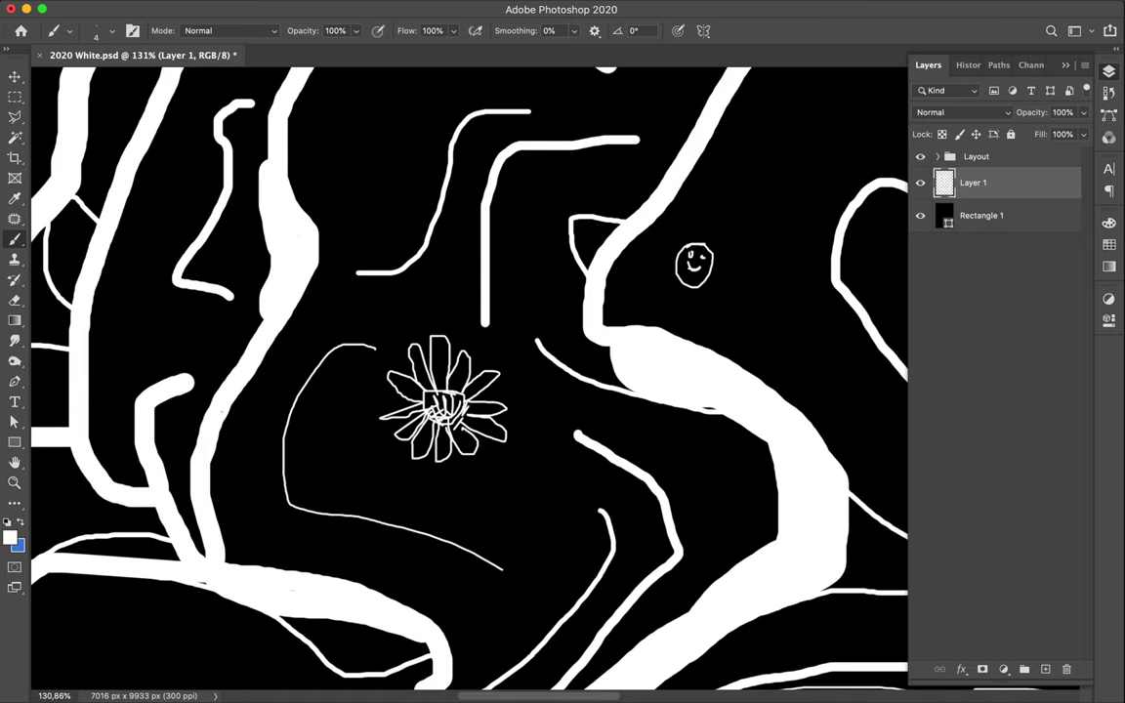
pyautogui.scroll(-2, 225, 414)
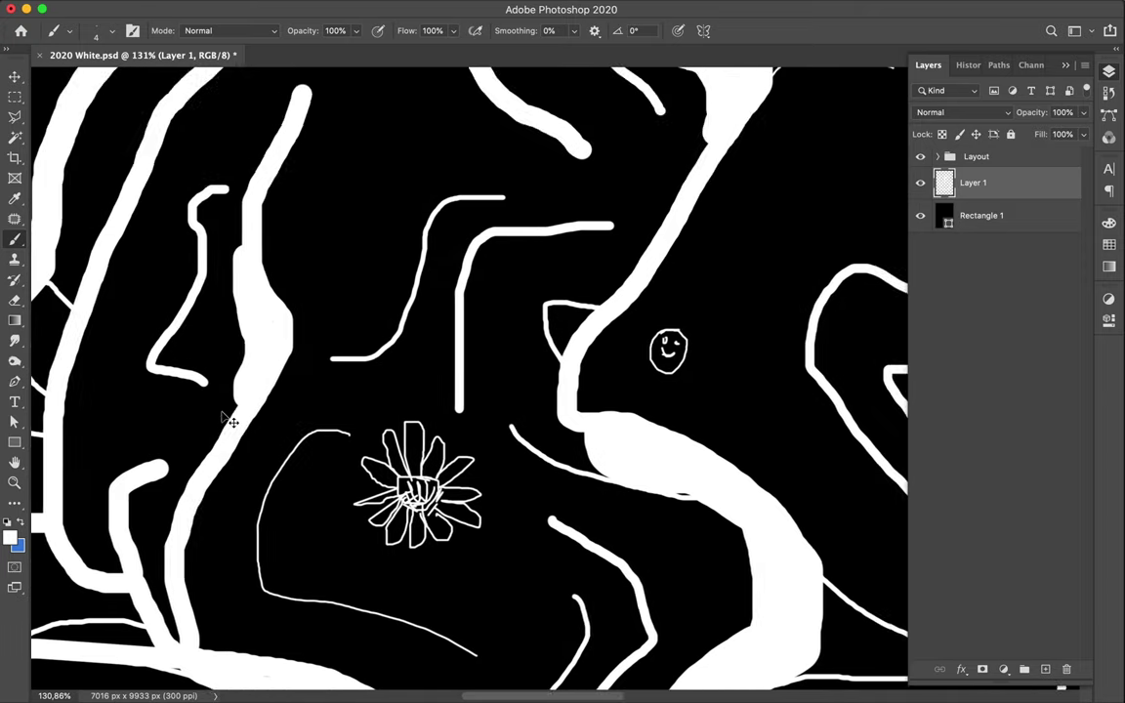
pyautogui.scroll(-3, 228, 427)
pyautogui.scroll(-4, 205, 381)
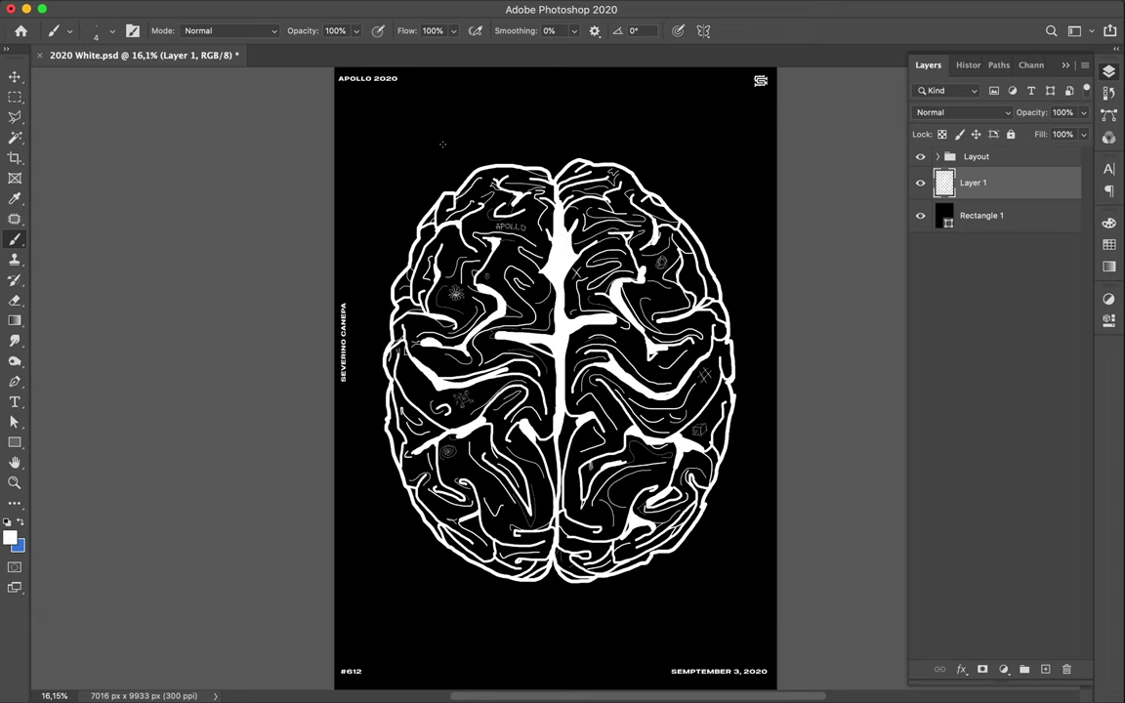
pyautogui.scroll(3, 442, 144)
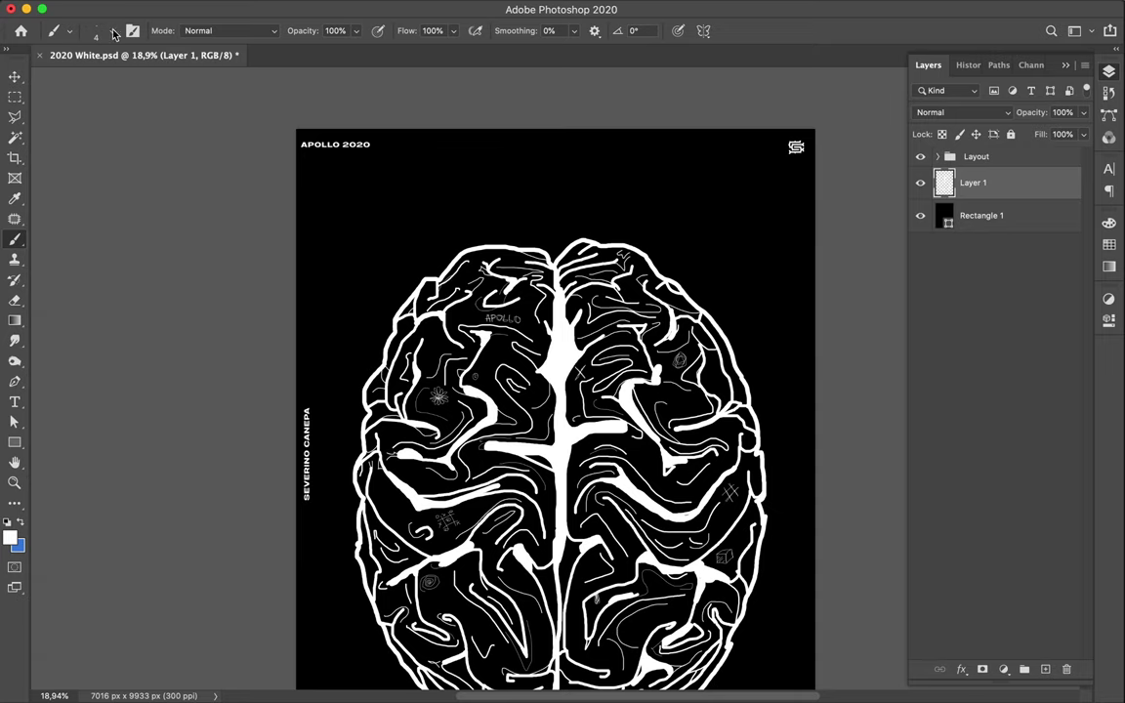
# - Set the brush size to 59 px in the Brush Preset Picker
pyautogui.click(111, 31)
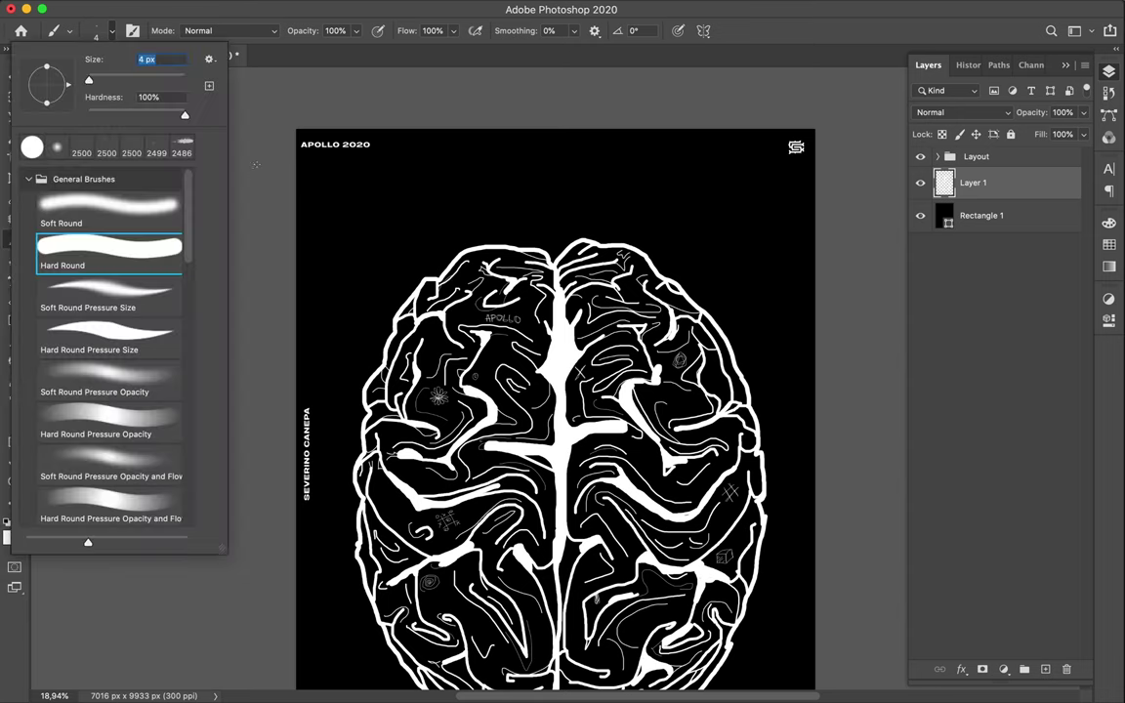
pyautogui.moveTo(89, 81); pyautogui.dragTo(116, 81)
pyautogui.click(305, 200)
# - Hand-letter big white APOLL and a tall box at top-left, then start a 2 below
pyautogui.moveTo(308, 202)
pyautogui.mouseDown()
pyautogui.moveTo(314, 140)
pyautogui.moveTo(322, 200)
pyautogui.mouseUp()
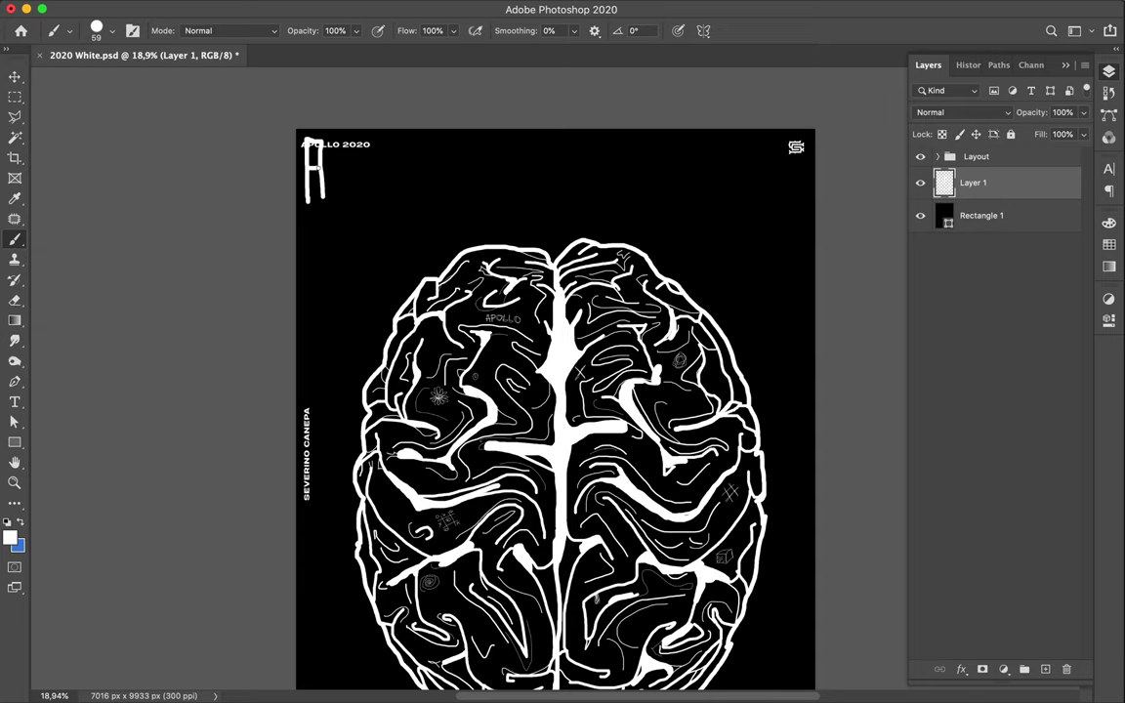
pyautogui.moveTo(332, 136); pyautogui.dragTo(333, 198)
pyautogui.moveTo(332, 137)
pyautogui.mouseDown()
pyautogui.moveTo(350, 151)
pyautogui.moveTo(334, 162)
pyautogui.moveTo(377, 202)
pyautogui.moveTo(375, 137)
pyautogui.moveTo(385, 211)
pyautogui.moveTo(401, 213)
pyautogui.mouseUp()
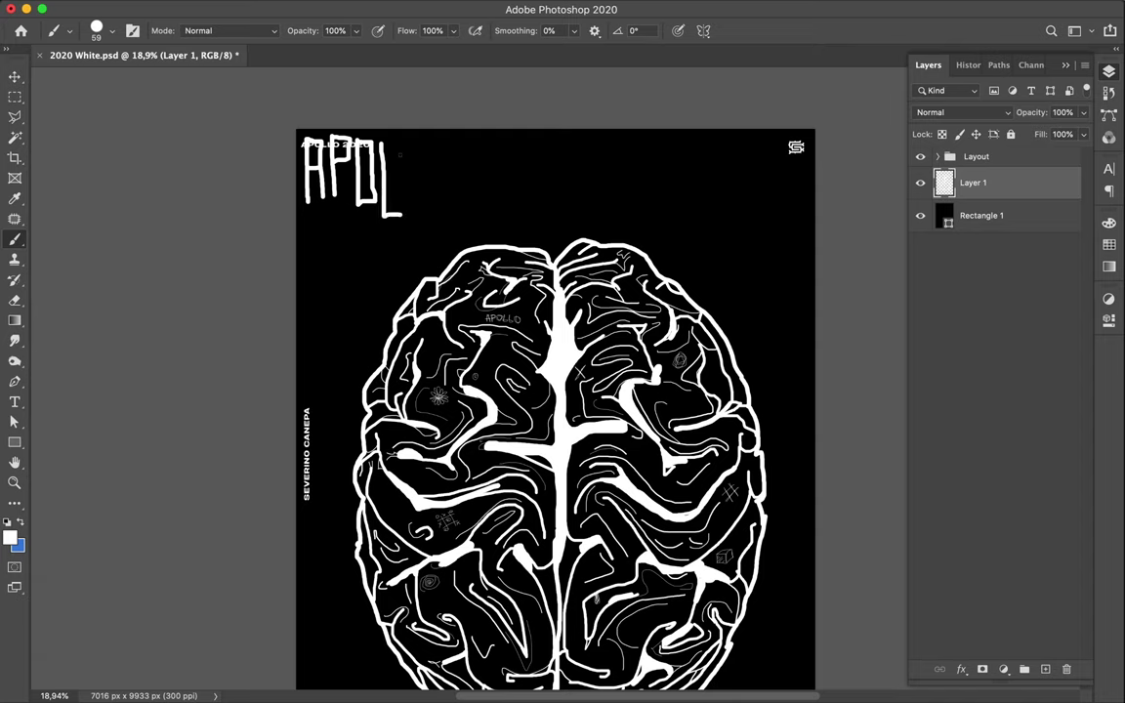
pyautogui.moveTo(393, 144)
pyautogui.mouseDown()
pyautogui.moveTo(393, 209)
pyautogui.moveTo(404, 209)
pyautogui.mouseUp()
pyautogui.moveTo(419, 141)
pyautogui.mouseDown()
pyautogui.moveTo(419, 256)
pyautogui.moveTo(501, 240)
pyautogui.moveTo(503, 142)
pyautogui.moveTo(417, 139)
pyautogui.mouseUp()
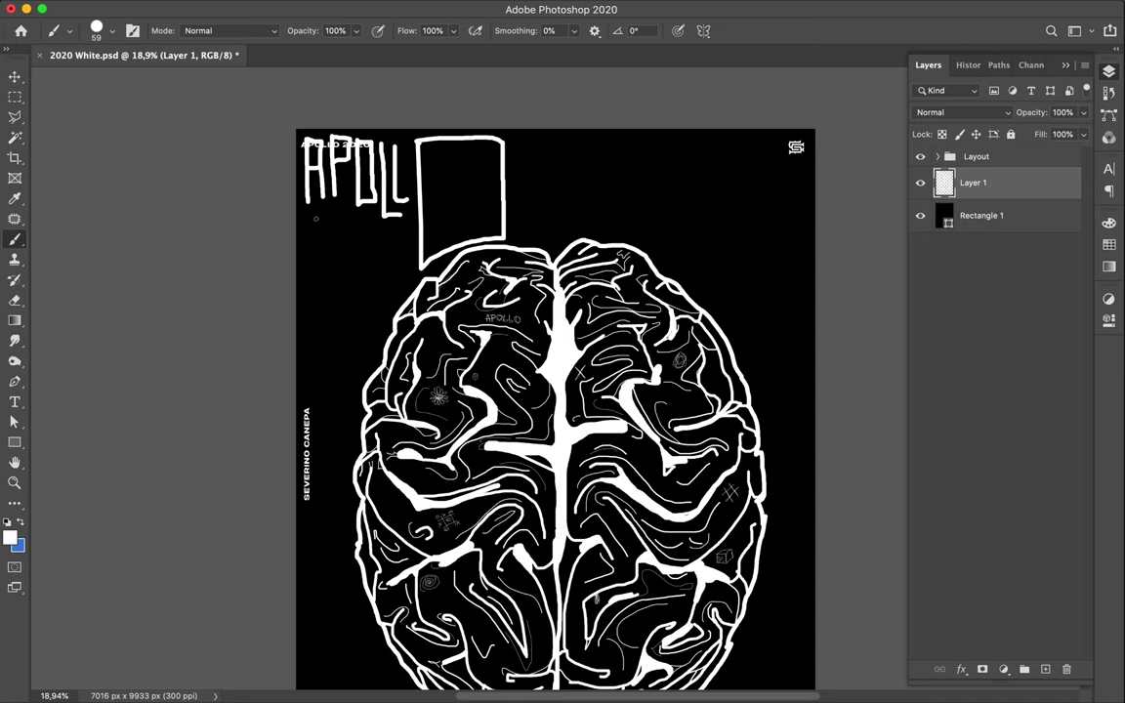
pyautogui.moveTo(305, 210)
pyautogui.mouseDown()
pyautogui.moveTo(336, 227)
pyautogui.moveTo(307, 301)
pyautogui.moveTo(346, 296)
pyautogui.mouseUp()
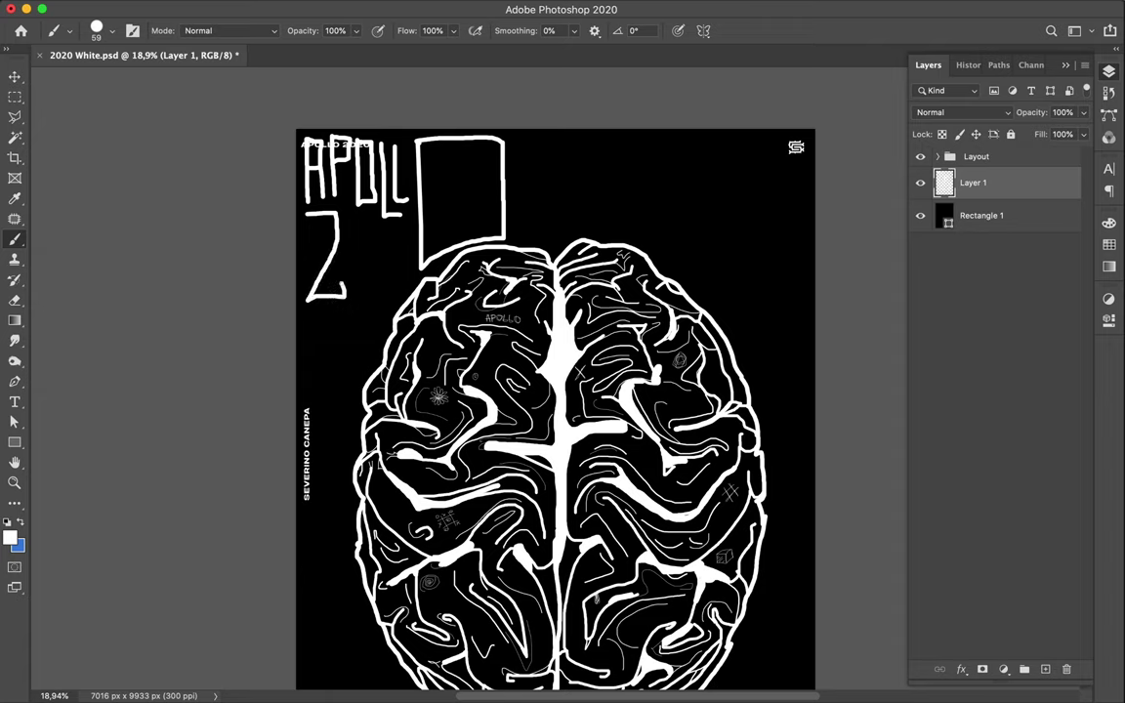
# - Paint the 0 and next 2 of 2020, and complete the X inside the box
pyautogui.moveTo(352, 221)
pyautogui.mouseDown()
pyautogui.moveTo(364, 342)
pyautogui.moveTo(378, 245)
pyautogui.moveTo(337, 188)
pyautogui.moveTo(322, 189)
pyautogui.mouseUp()
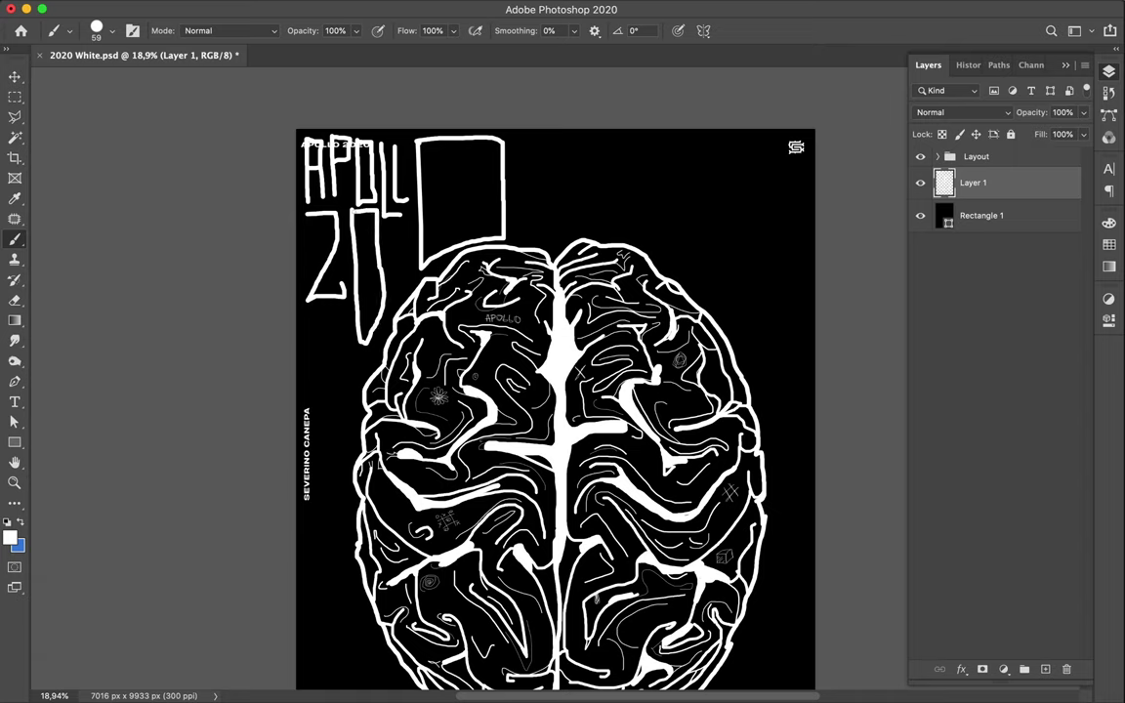
pyautogui.moveTo(388, 236)
pyautogui.mouseDown()
pyautogui.moveTo(401, 236)
pyautogui.moveTo(396, 265)
pyautogui.moveTo(406, 264)
pyautogui.mouseUp()
pyautogui.moveTo(431, 237)
pyautogui.mouseDown()
pyautogui.moveTo(491, 162)
pyautogui.moveTo(491, 223)
pyautogui.mouseUp()
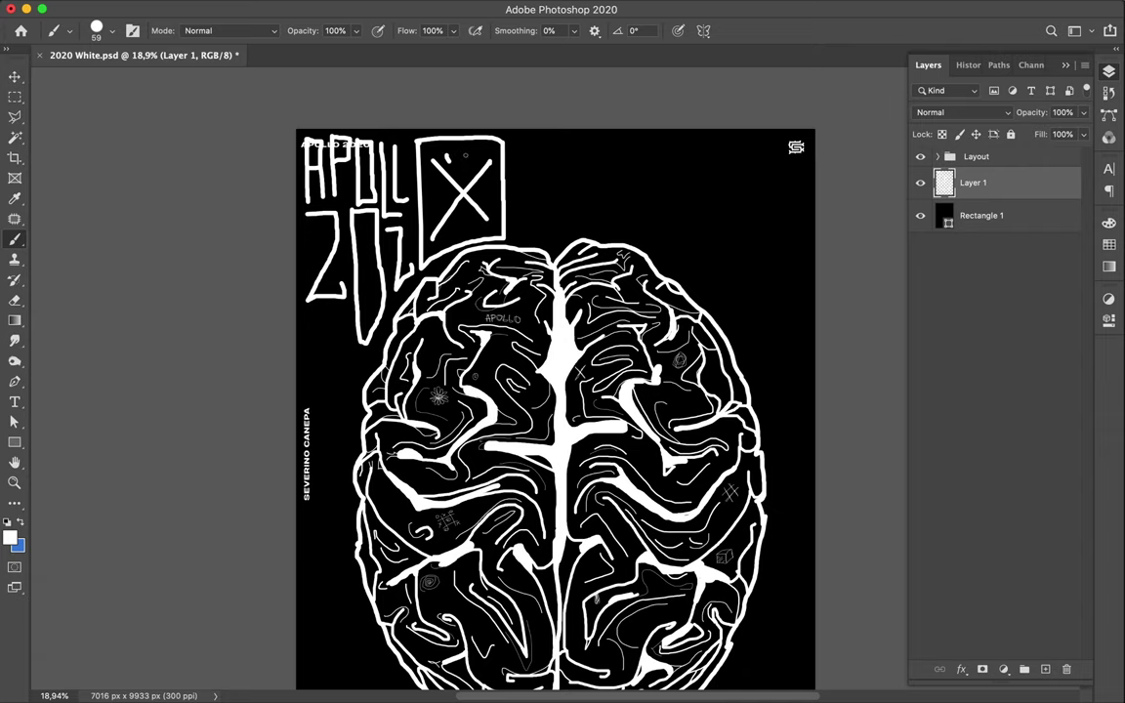
# - Add three small rays above the X and draw a hooked arc above the brain's right half
pyautogui.moveTo(475, 152); pyautogui.dragTo(475, 166)
pyautogui.moveTo(441, 149); pyautogui.dragTo(448, 163)
pyautogui.moveTo(500, 145); pyautogui.dragTo(493, 159)
pyautogui.click(559, 235)
pyautogui.moveTo(558, 235)
pyautogui.mouseDown()
pyautogui.moveTo(670, 243)
pyautogui.moveTo(696, 202)
pyautogui.moveTo(614, 182)
pyautogui.mouseUp()
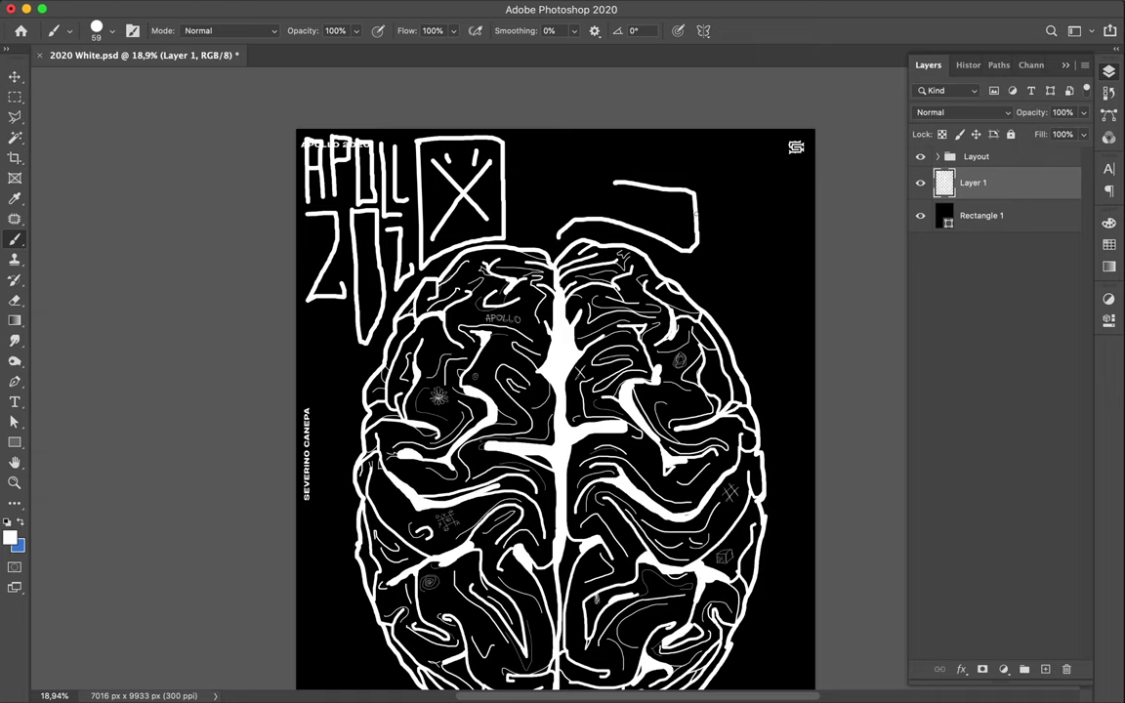
# - Zoom in and add an inner line, a right-edge fork, a left branch and a lower-right extension
pyautogui.scroll(3, 696, 213)
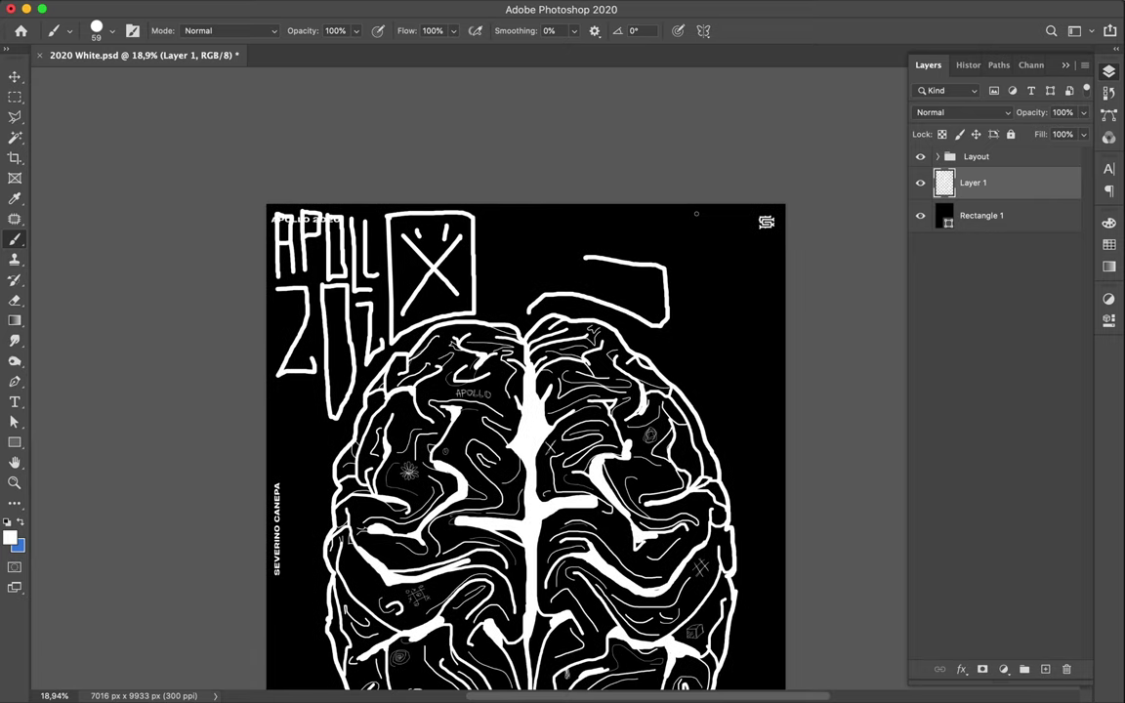
pyautogui.scroll(3, 696, 212)
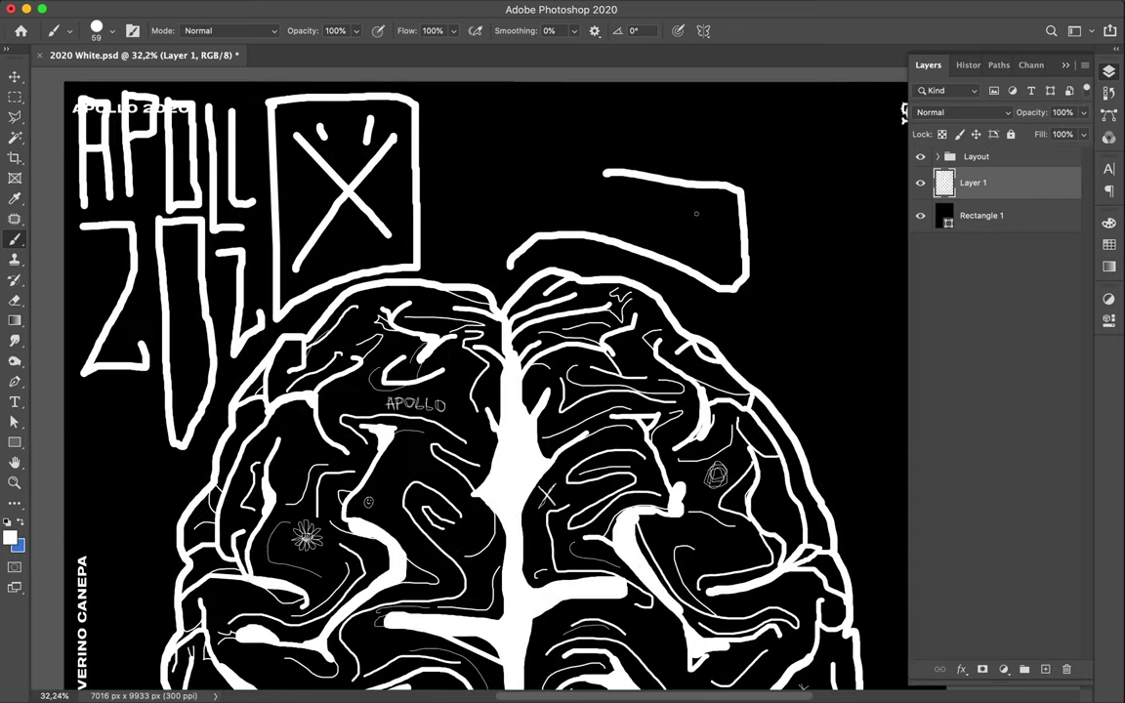
pyautogui.scroll(2, 697, 213)
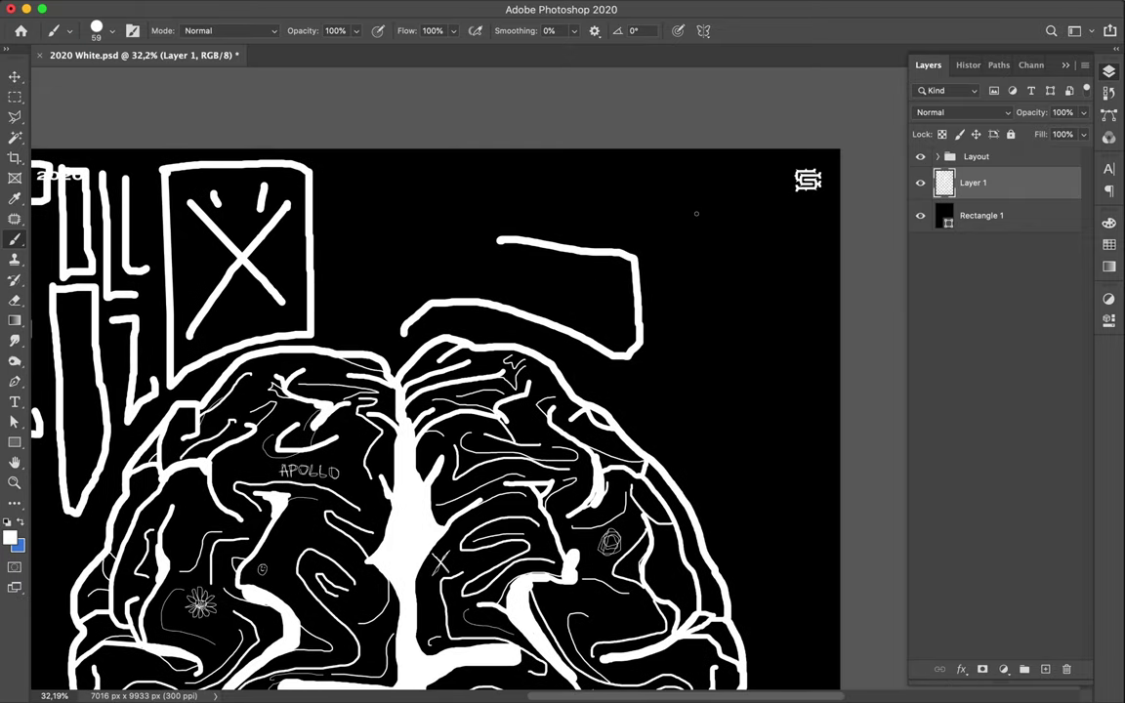
pyautogui.moveTo(583, 286)
pyautogui.mouseDown()
pyautogui.moveTo(465, 220)
pyautogui.moveTo(483, 210)
pyautogui.moveTo(647, 227)
pyautogui.moveTo(690, 210)
pyautogui.moveTo(676, 255)
pyautogui.mouseUp()
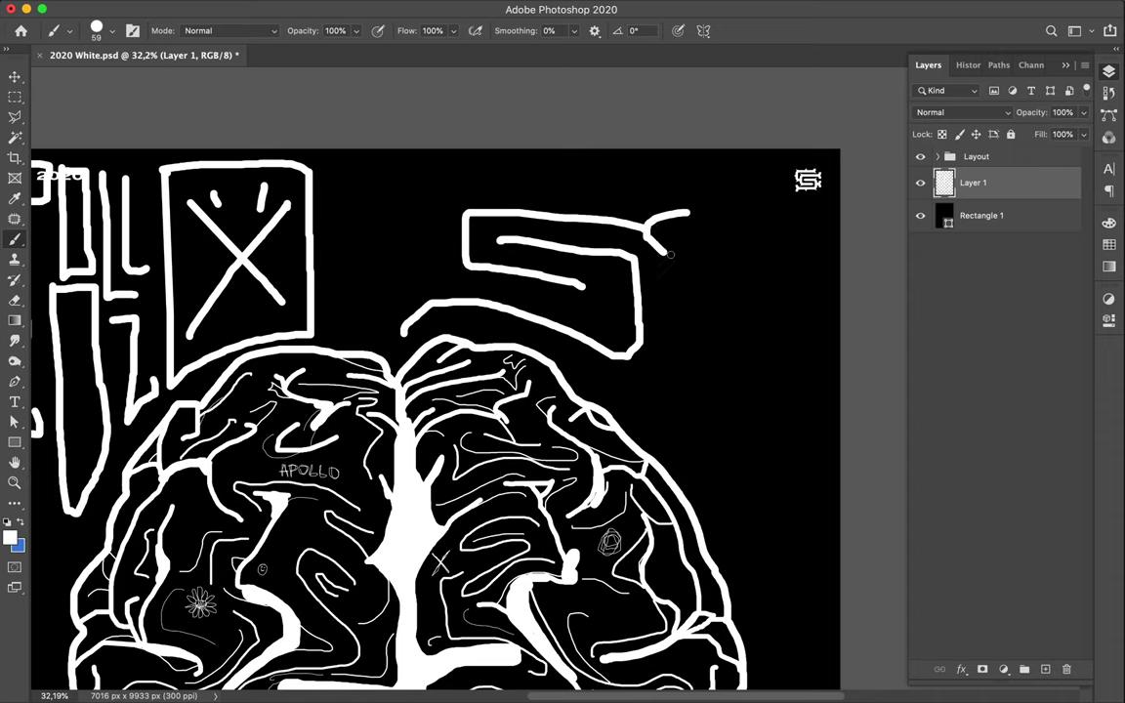
pyautogui.moveTo(639, 305)
pyautogui.mouseDown()
pyautogui.moveTo(667, 306)
pyautogui.moveTo(686, 326)
pyautogui.mouseUp()
pyautogui.moveTo(398, 274); pyautogui.dragTo(423, 301)
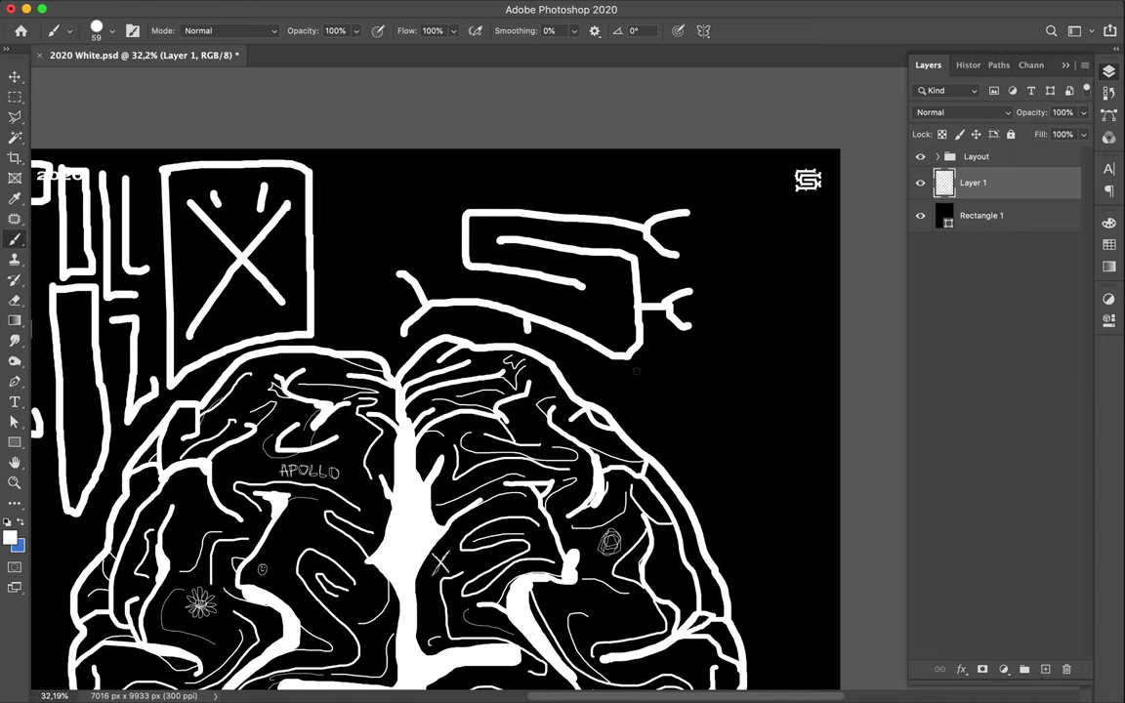
pyautogui.moveTo(636, 371); pyautogui.dragTo(625, 354)
# - Redraw the flag's left and top edges after undoing misplaced strokes, then add a tick and branch
pyautogui.moveTo(468, 238)
pyautogui.mouseDown()
pyautogui.moveTo(561, 189)
pyautogui.moveTo(607, 192)
pyautogui.mouseUp()
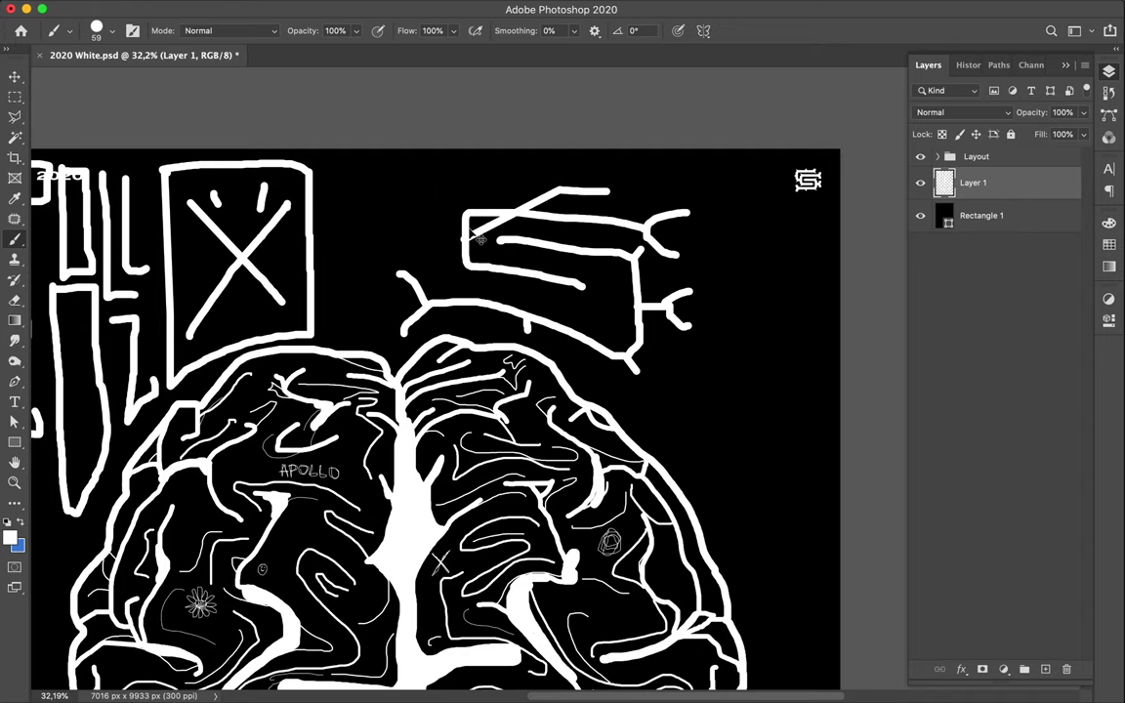
pyautogui.hotkey('ctrl', 'z')
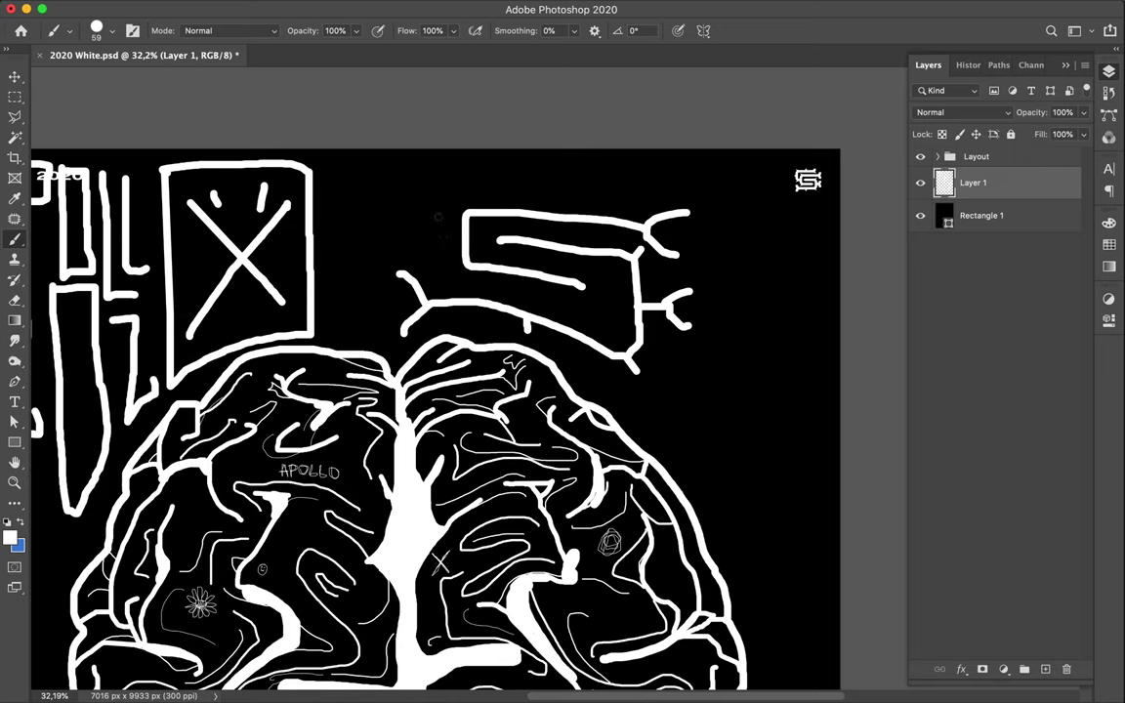
pyautogui.moveTo(466, 207)
pyautogui.mouseDown()
pyautogui.moveTo(483, 179)
pyautogui.moveTo(613, 193)
pyautogui.mouseUp()
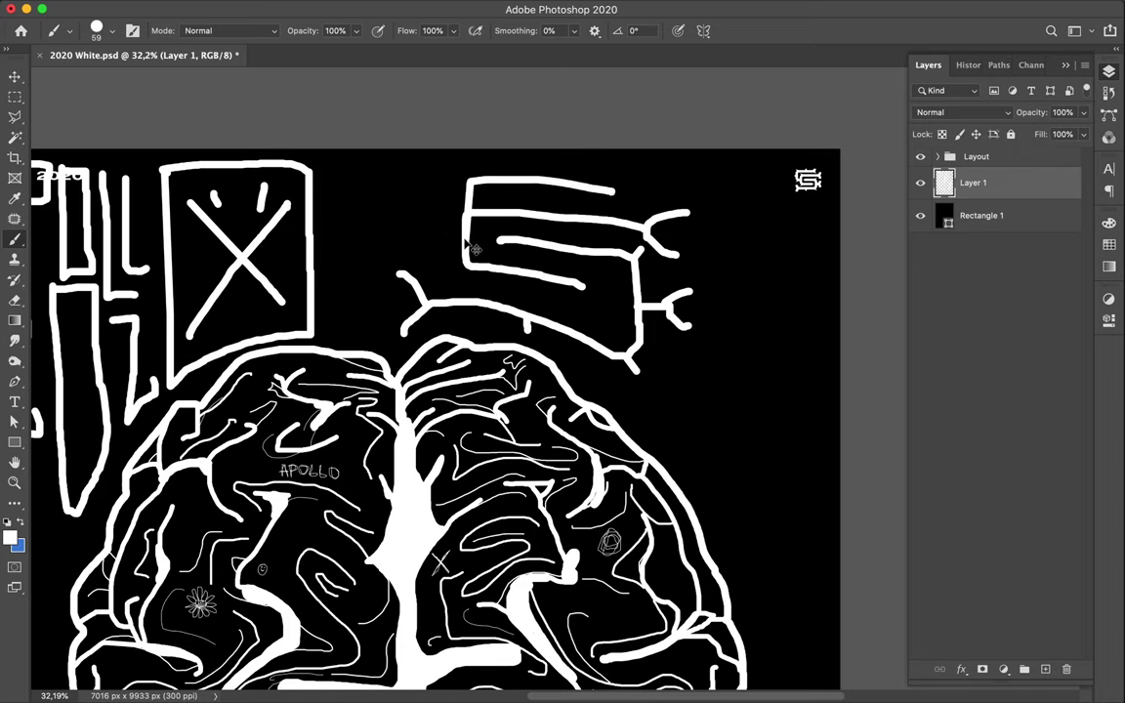
pyautogui.hotkey('ctrl', 'z')
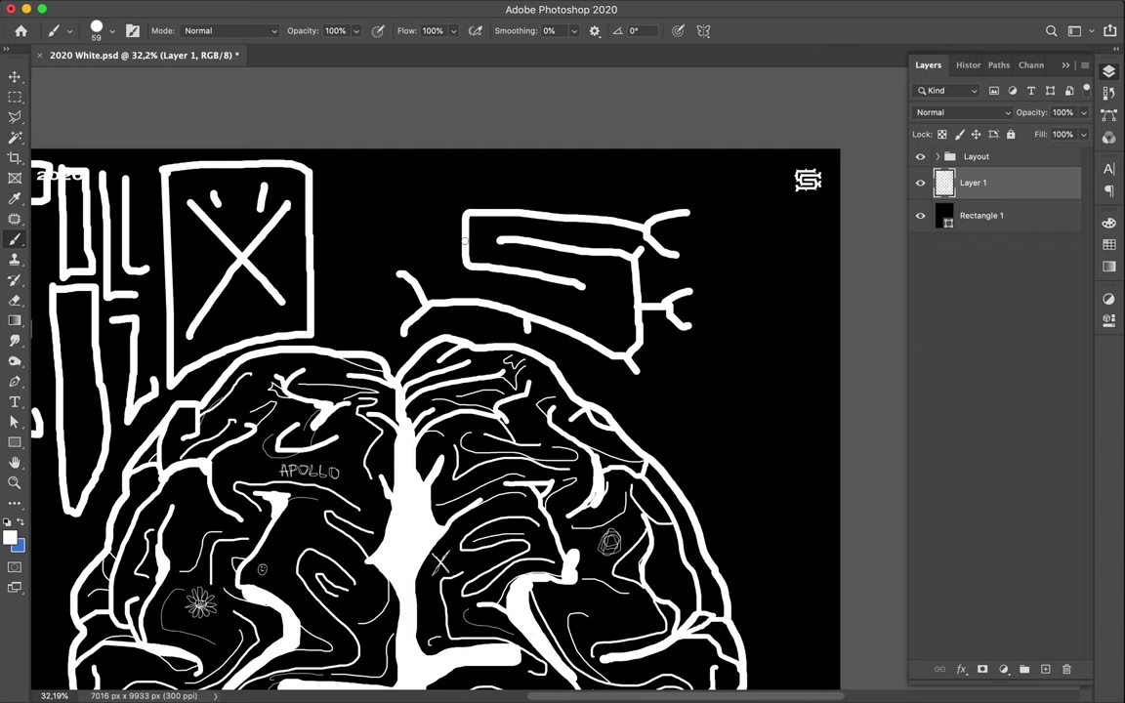
pyautogui.moveTo(463, 237)
pyautogui.mouseDown()
pyautogui.moveTo(421, 214)
pyautogui.moveTo(657, 190)
pyautogui.mouseUp()
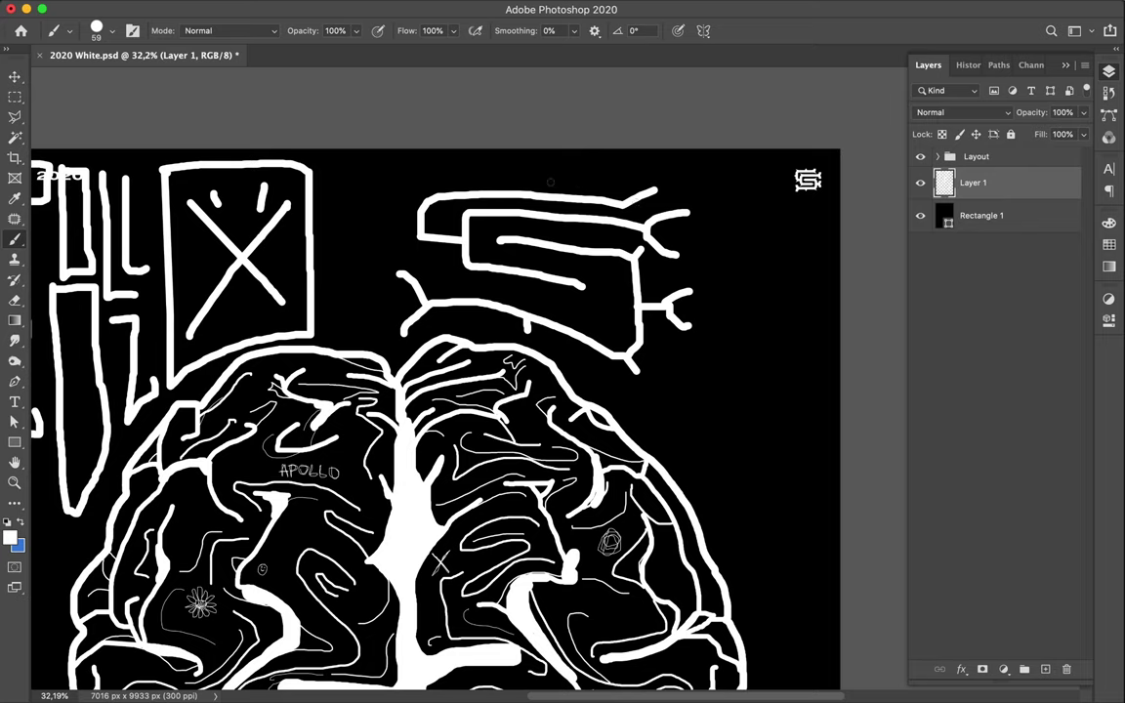
pyautogui.moveTo(529, 194); pyautogui.dragTo(530, 181)
pyautogui.moveTo(418, 222); pyautogui.dragTo(398, 220)
# - Scroll down to the #612 label and paint a straight tall white vertical line through it
pyautogui.scroll(1, 613, 353)
pyautogui.hscroll(1, 613, 353)
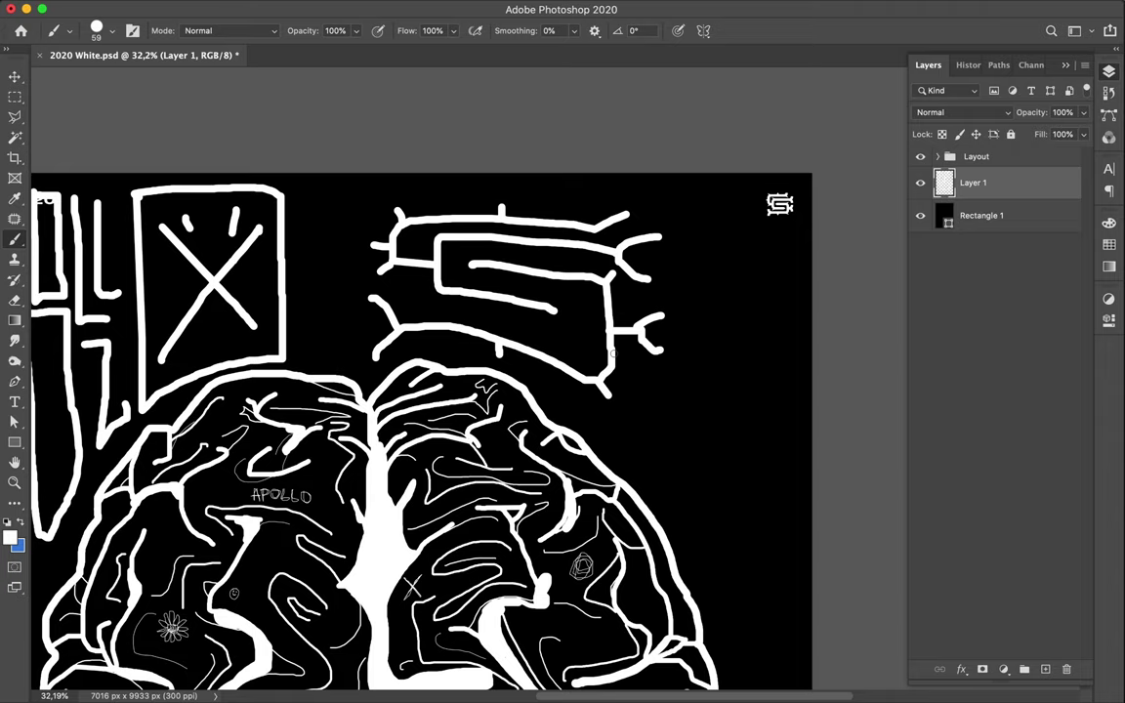
pyautogui.scroll(-4, 613, 356)
pyautogui.hscroll(-3, 613, 356)
pyautogui.scroll(-1, 613, 355)
pyautogui.hscroll(-2, 613, 355)
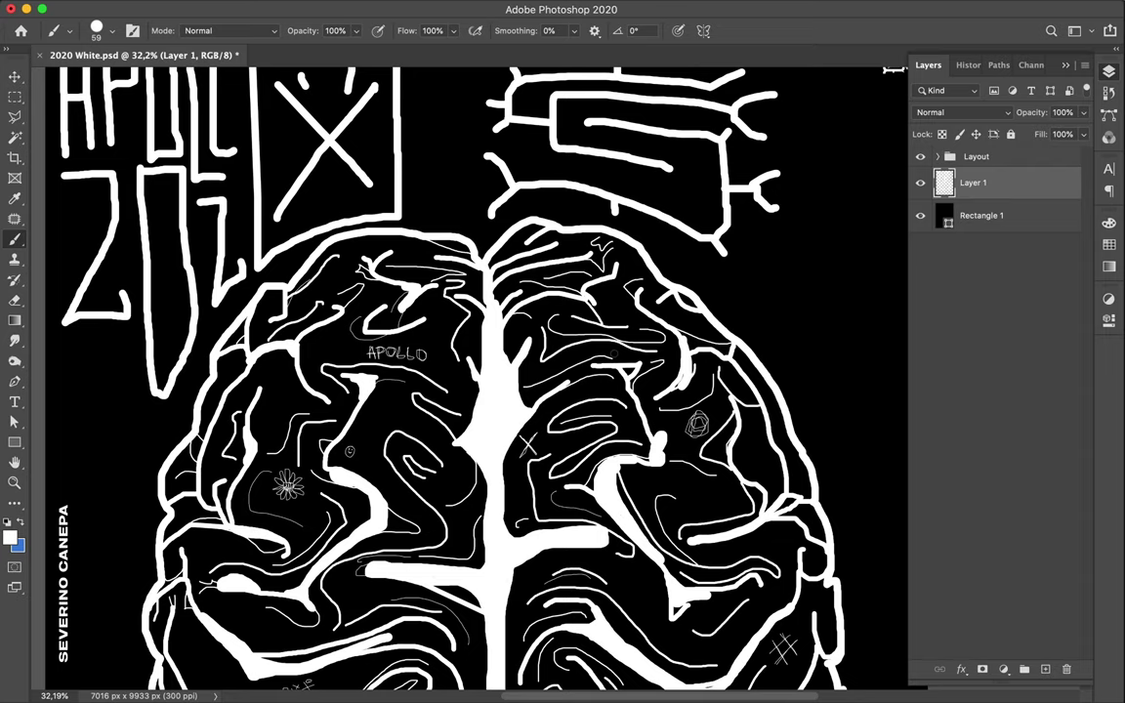
pyautogui.scroll(-10, 613, 353)
pyautogui.hscroll(-6, 613, 353)
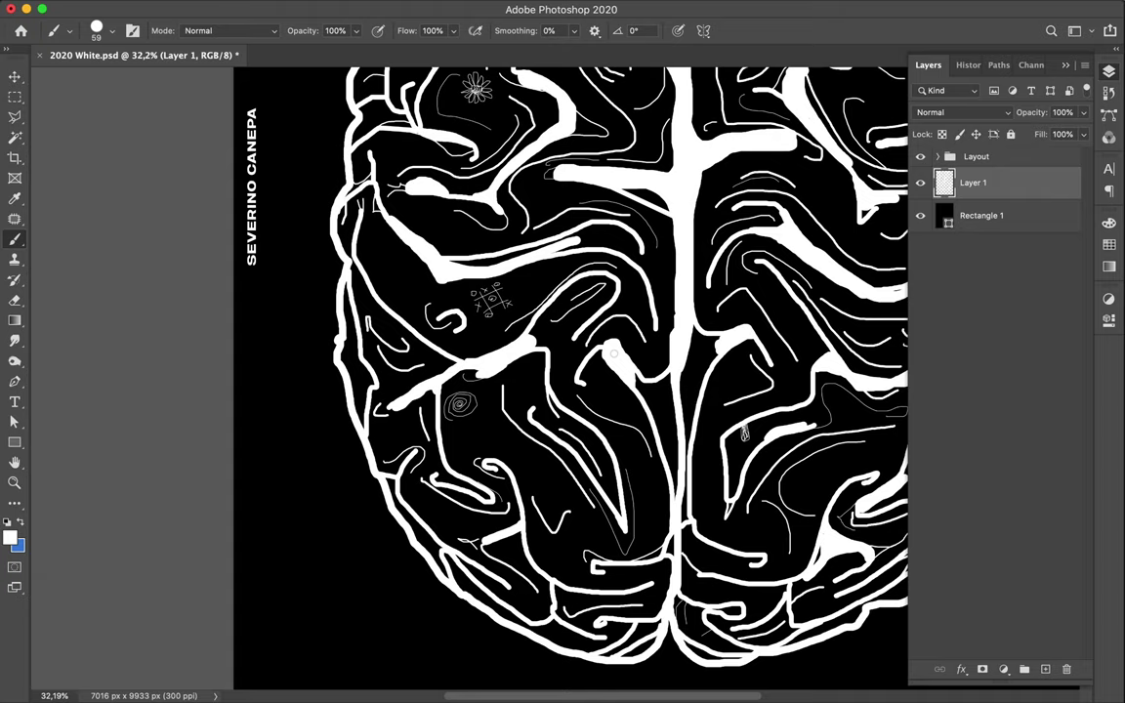
pyautogui.scroll(-5, 613, 353)
pyautogui.scroll(-4, 613, 353)
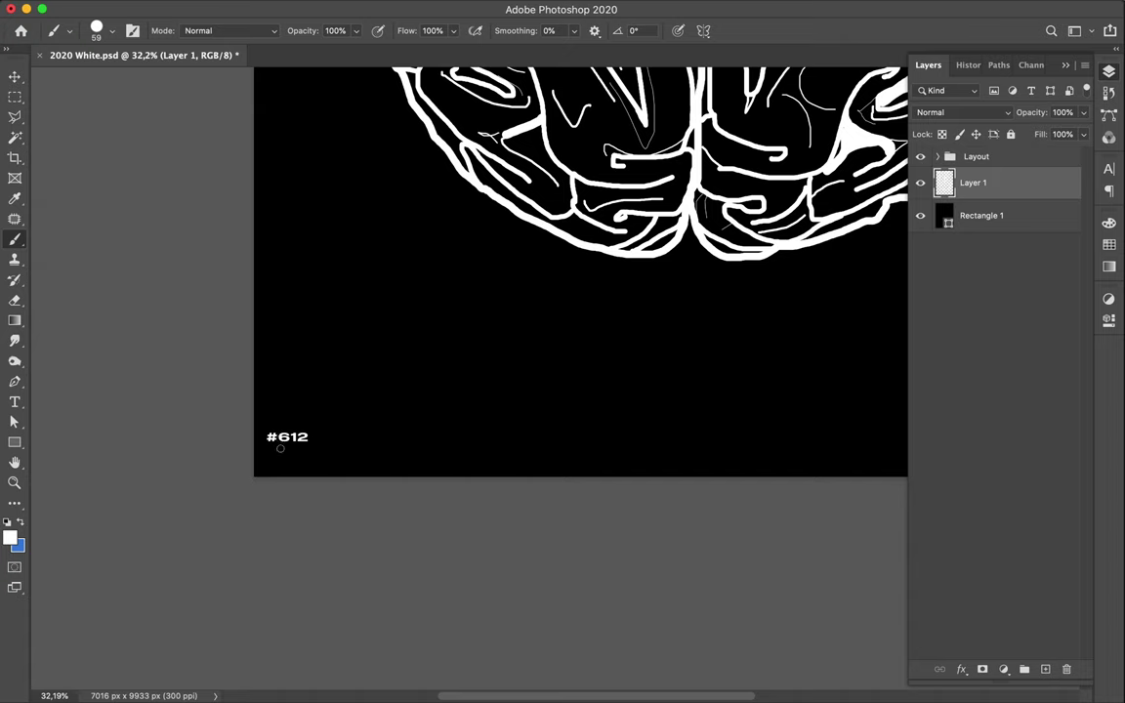
pyautogui.keyDown('shift'); pyautogui.click(281, 448); pyautogui.keyUp('shift')
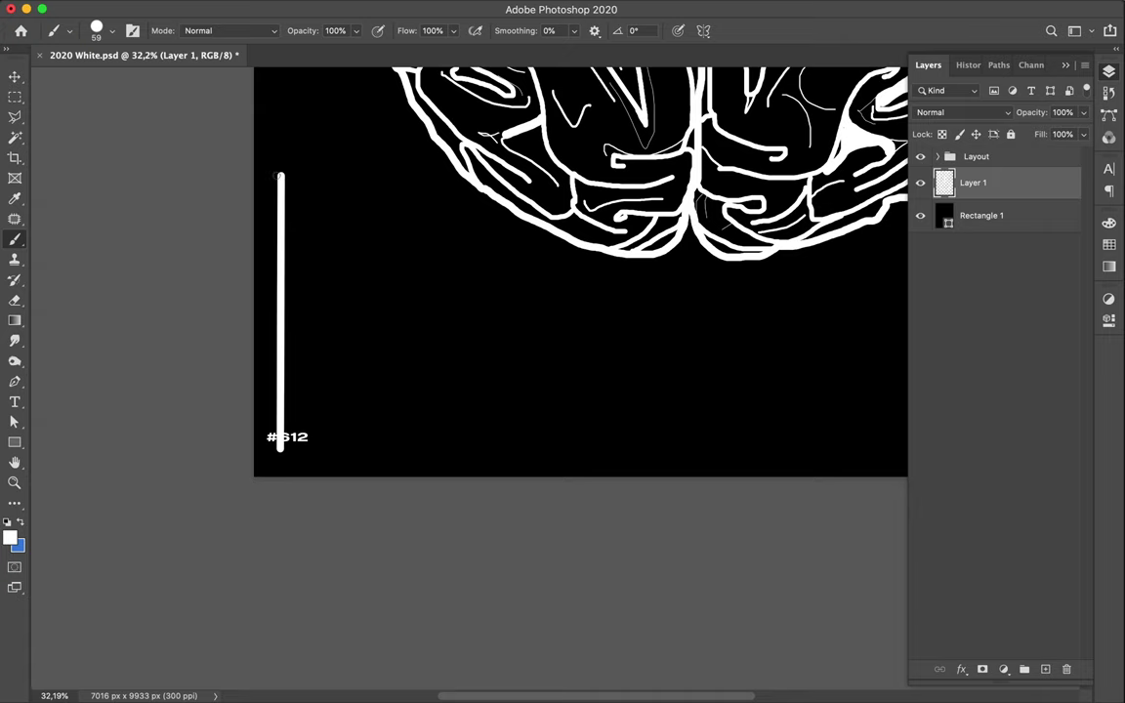
# - Paint a large white # with two uprights and two crossbars, undoing the trial strokes
pyautogui.hotkey('ctrl', 'z')
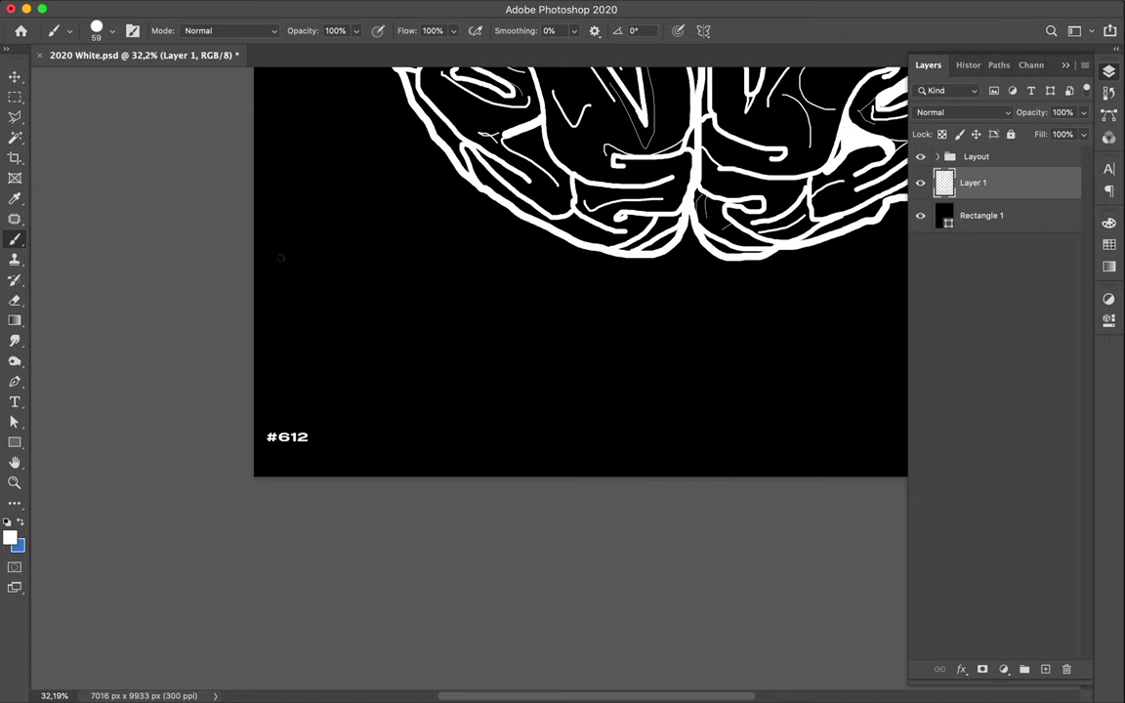
pyautogui.keyDown('shift'); pyautogui.click(280, 257); pyautogui.keyUp('shift')
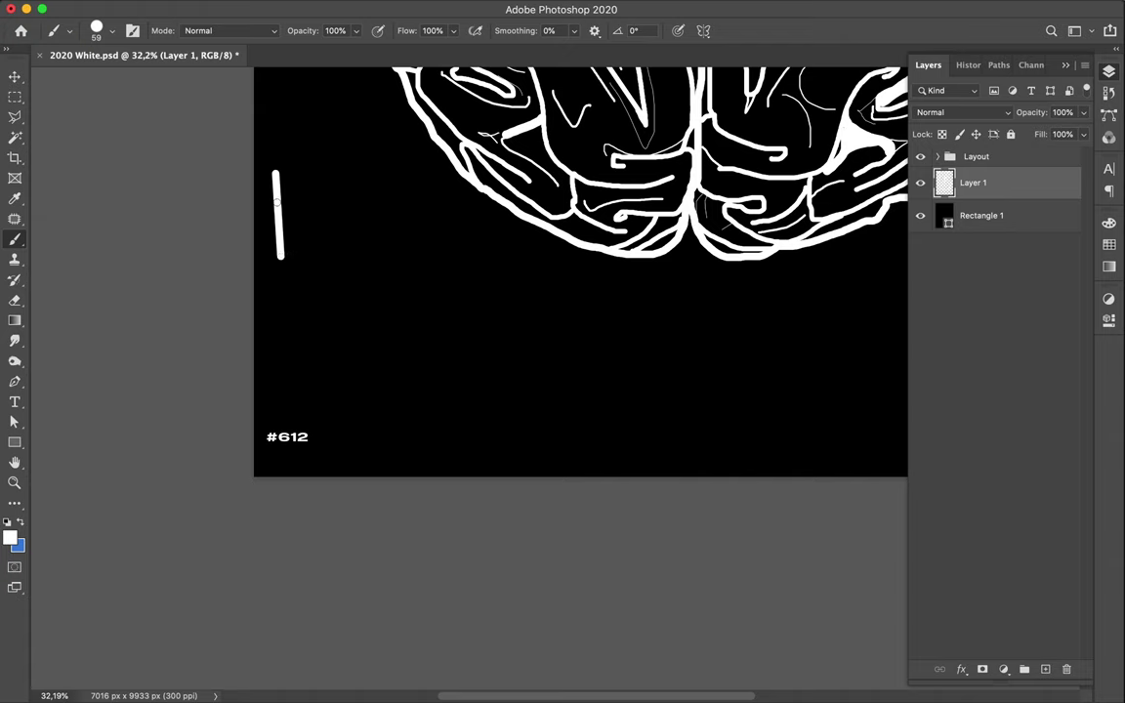
pyautogui.hotkey('ctrl', 'z')
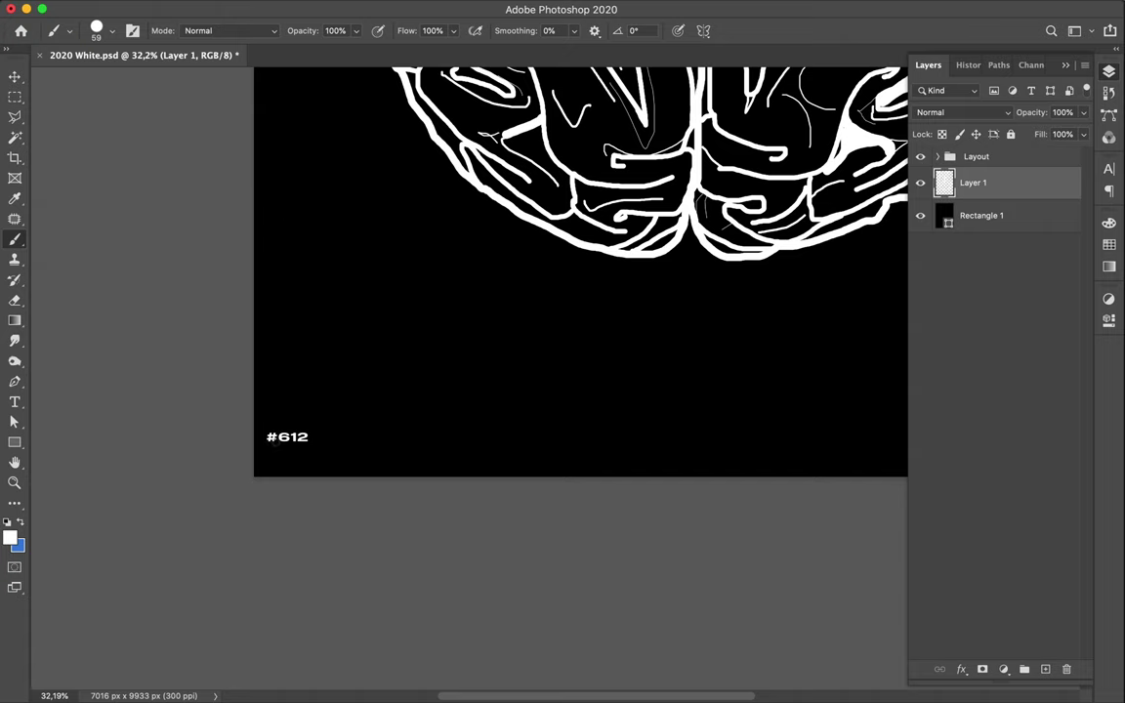
pyautogui.moveTo(281, 174); pyautogui.dragTo(274, 439)
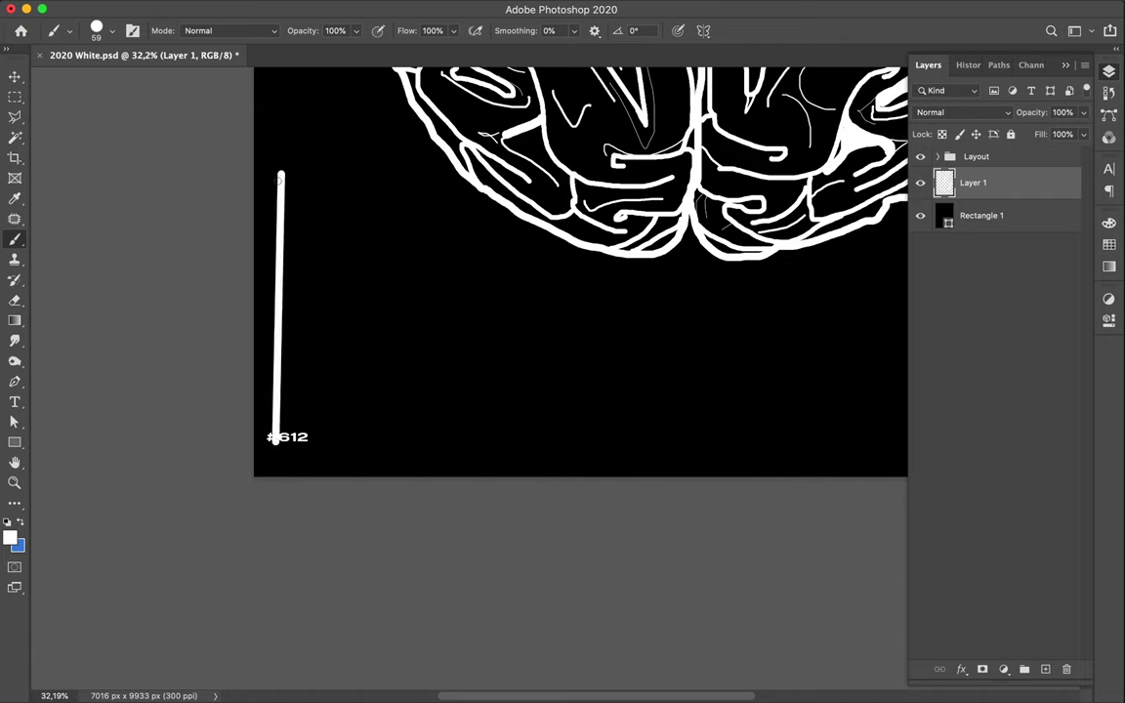
pyautogui.hotkey('ctrl', 'z')
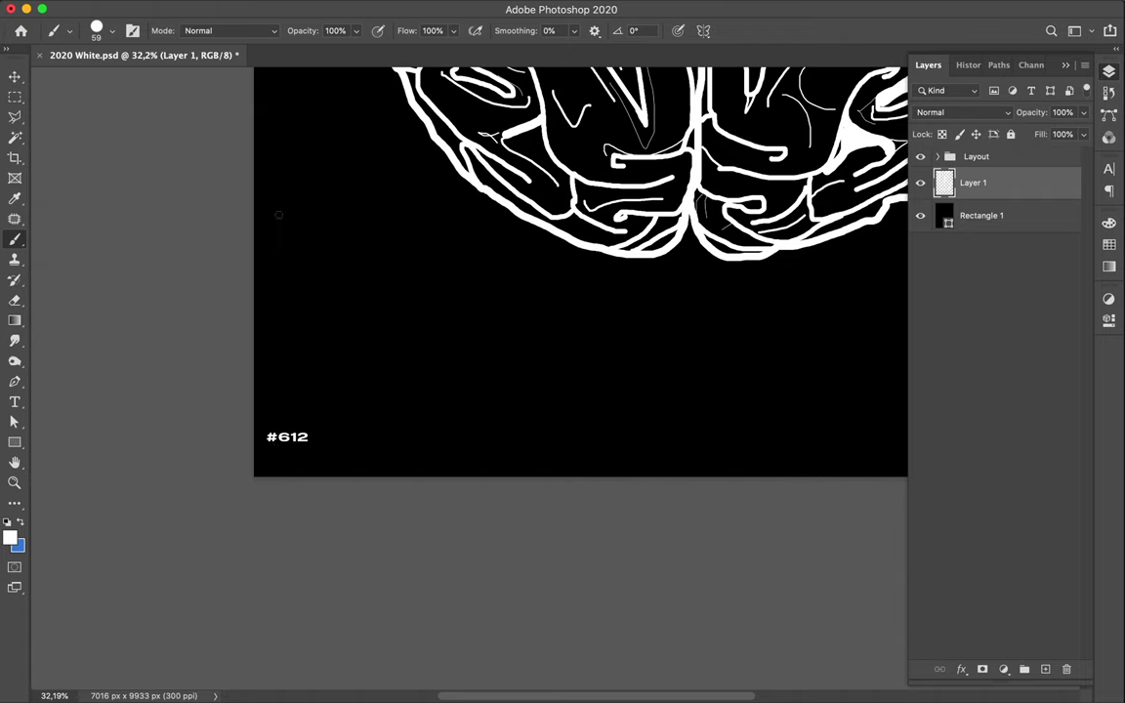
pyautogui.moveTo(277, 164); pyautogui.dragTo(281, 420)
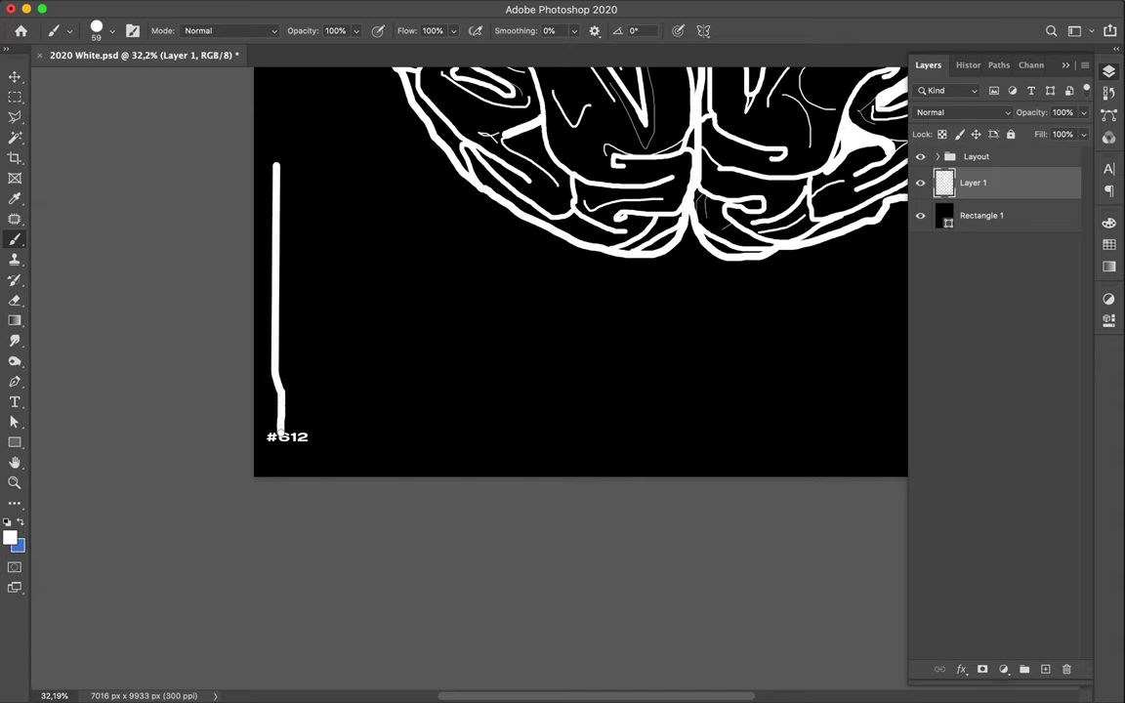
pyautogui.moveTo(306, 445); pyautogui.dragTo(318, 149)
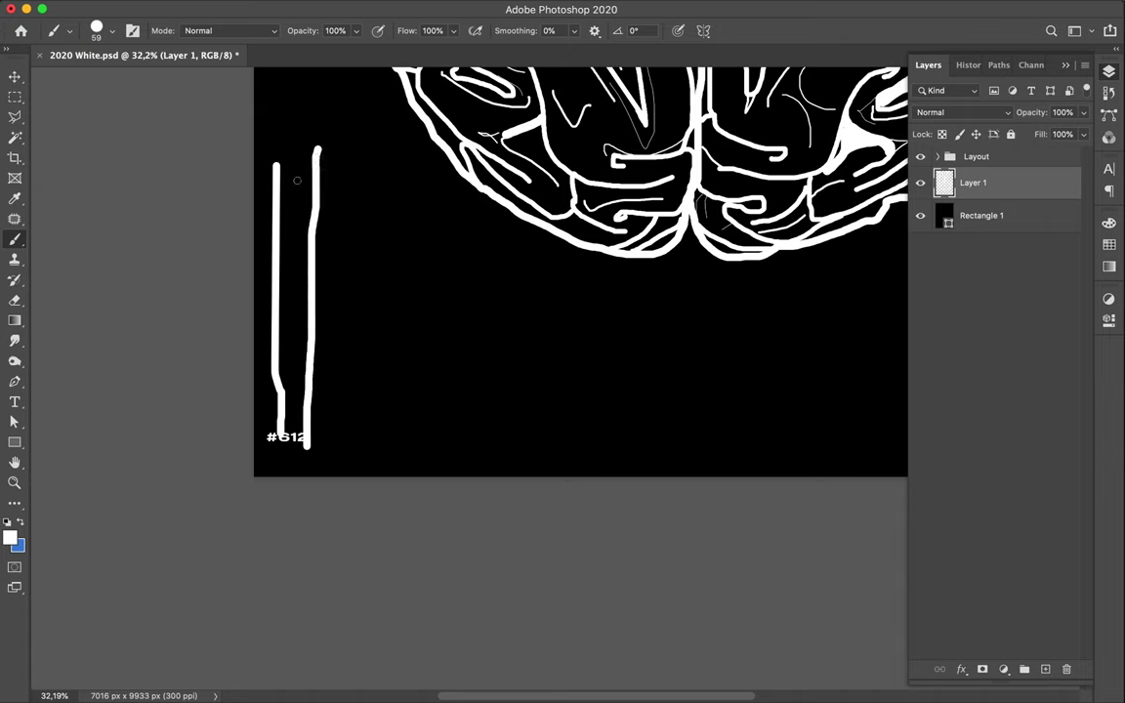
pyautogui.moveTo(264, 200); pyautogui.dragTo(297, 200)
pyautogui.moveTo(261, 321); pyautogui.dragTo(330, 321)
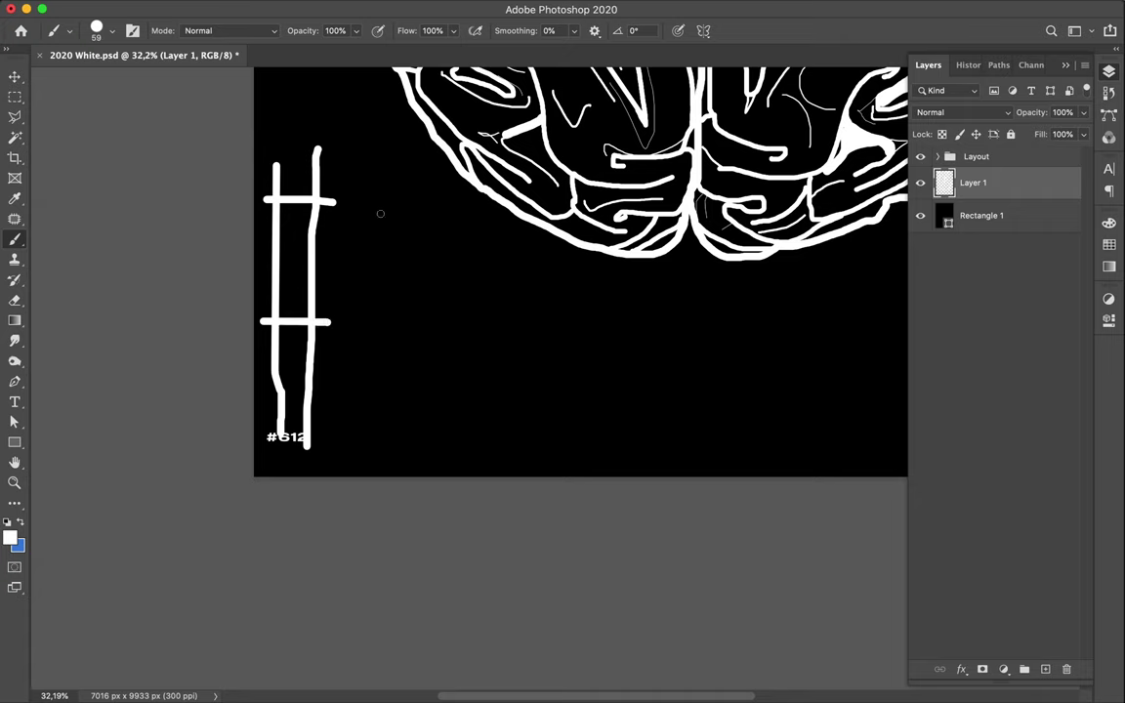
# - Paint the large 6 and the based 1 after the #
pyautogui.moveTo(407, 121); pyautogui.dragTo(361, 128)
pyautogui.moveTo(364, 204)
pyautogui.mouseDown()
pyautogui.moveTo(355, 444)
pyautogui.moveTo(410, 322)
pyautogui.moveTo(370, 196)
pyautogui.mouseUp()
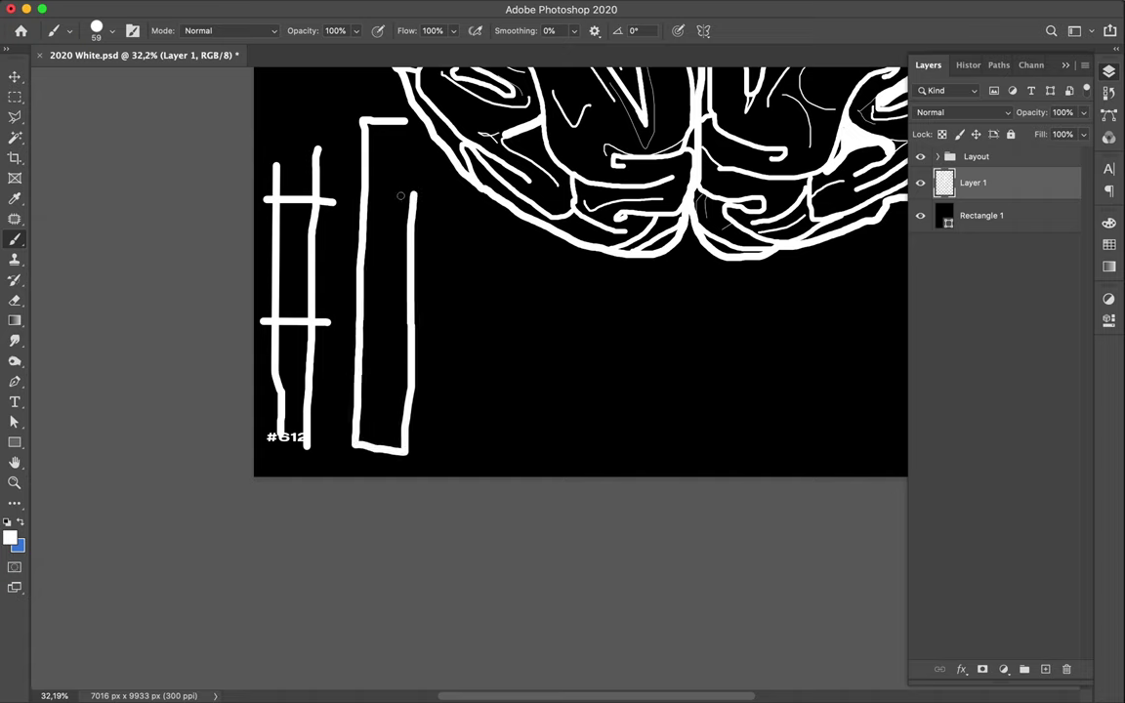
pyautogui.click(436, 236)
pyautogui.moveTo(465, 209); pyautogui.dragTo(445, 439)
pyautogui.click(428, 442)
pyautogui.keyDown('shift'); pyautogui.click(485, 445); pyautogui.keyUp('shift')
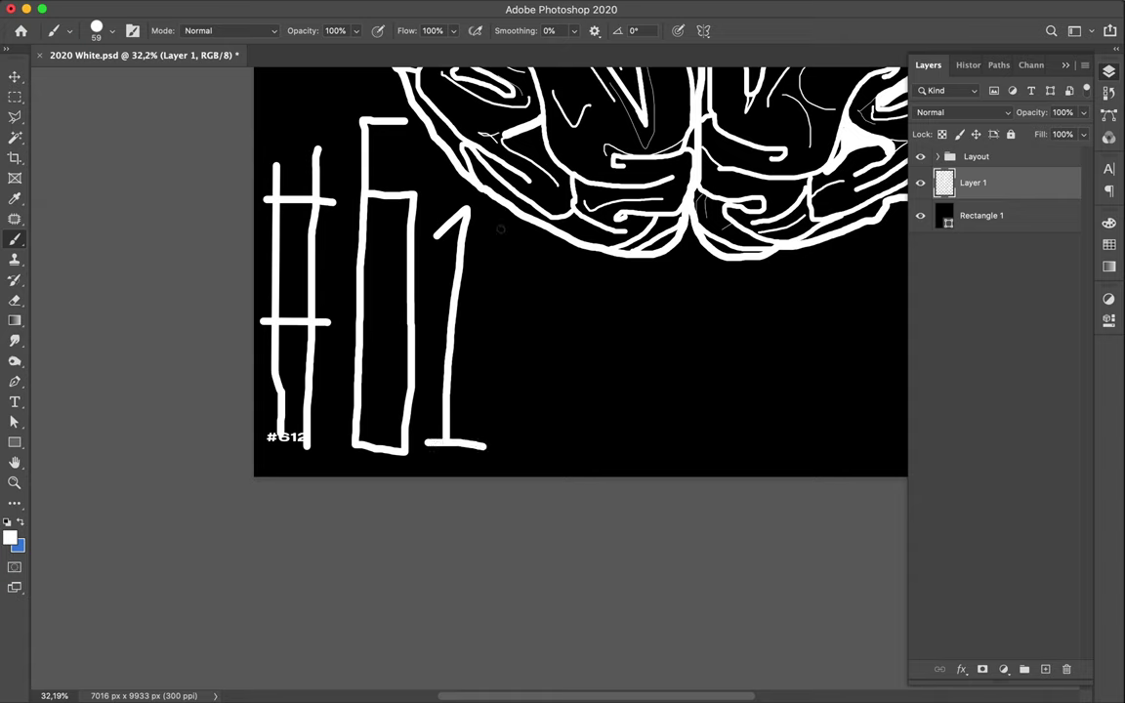
# - Paint the top of the 2 after the 1, undoing two stray strokes
pyautogui.moveTo(492, 280)
pyautogui.mouseDown()
pyautogui.moveTo(494, 414)
pyautogui.moveTo(493, 308)
pyautogui.mouseUp()
pyautogui.hotkey('ctrl', 'z')
pyautogui.moveTo(538, 245); pyautogui.dragTo(485, 299)
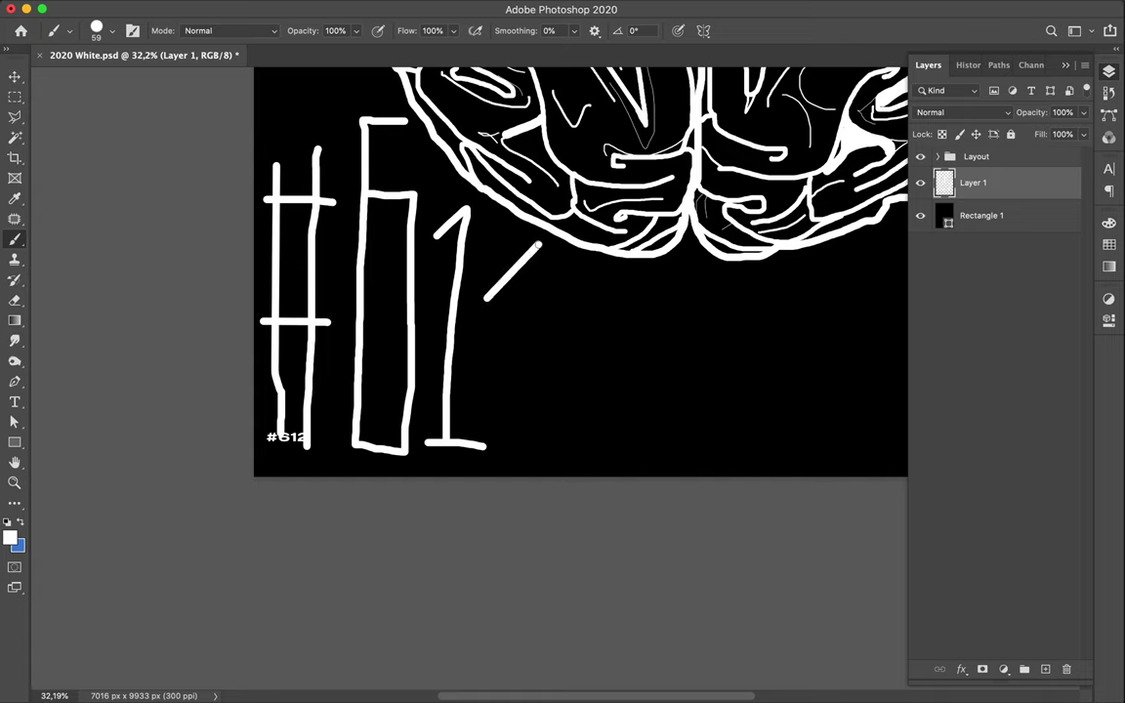
pyautogui.hotkey('ctrl', 'z')
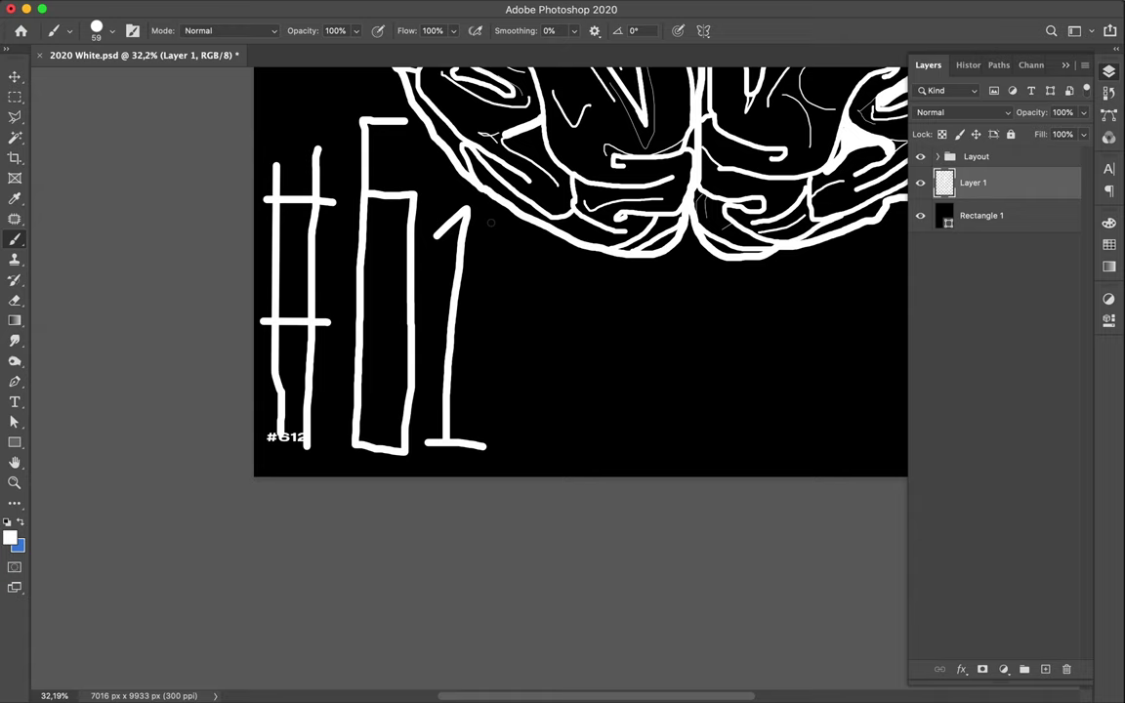
pyautogui.moveTo(478, 305)
pyautogui.mouseDown()
pyautogui.moveTo(522, 240)
pyautogui.moveTo(479, 408)
pyautogui.moveTo(531, 365)
pyautogui.mouseUp()
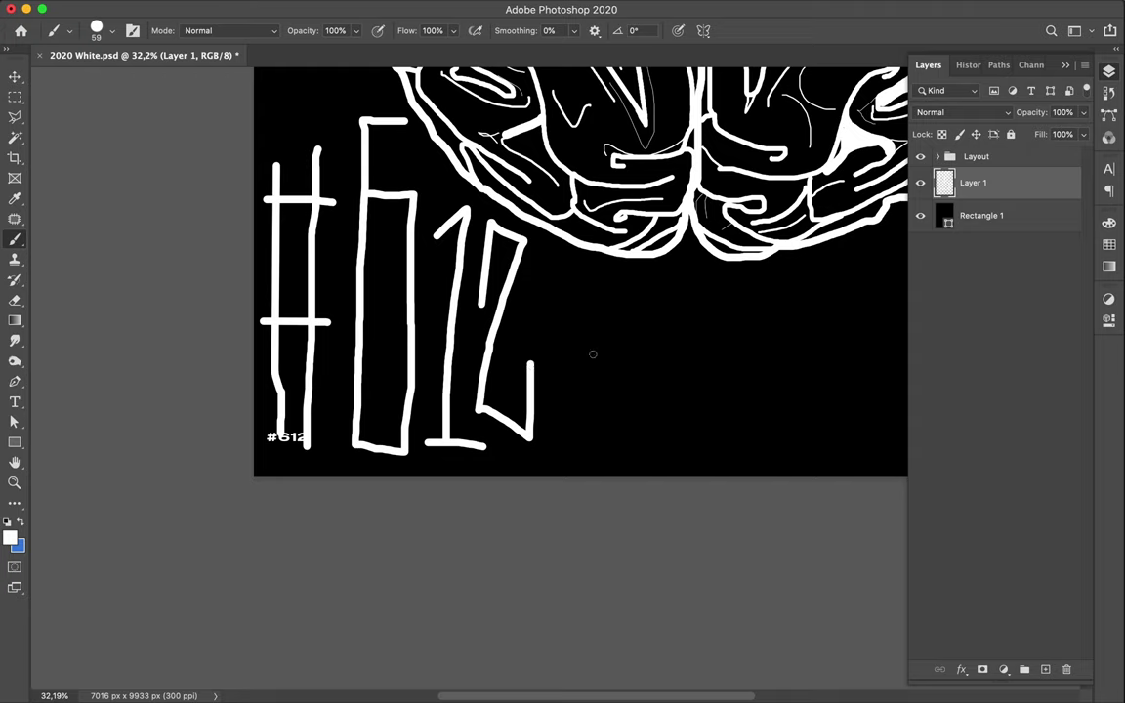
# - Reduce the brush to 35 px and paint an S right of #612
pyautogui.hscroll(5, 593, 354)
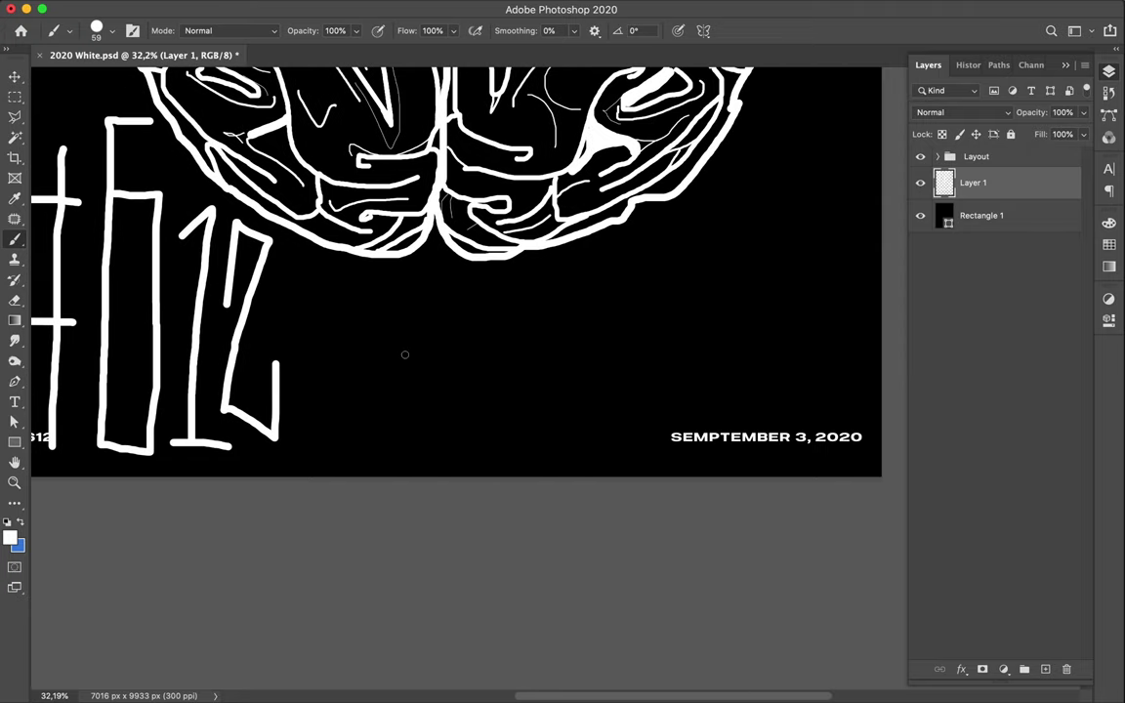
pyautogui.click(112, 37)
pyautogui.moveTo(108, 78); pyautogui.dragTo(103, 78)
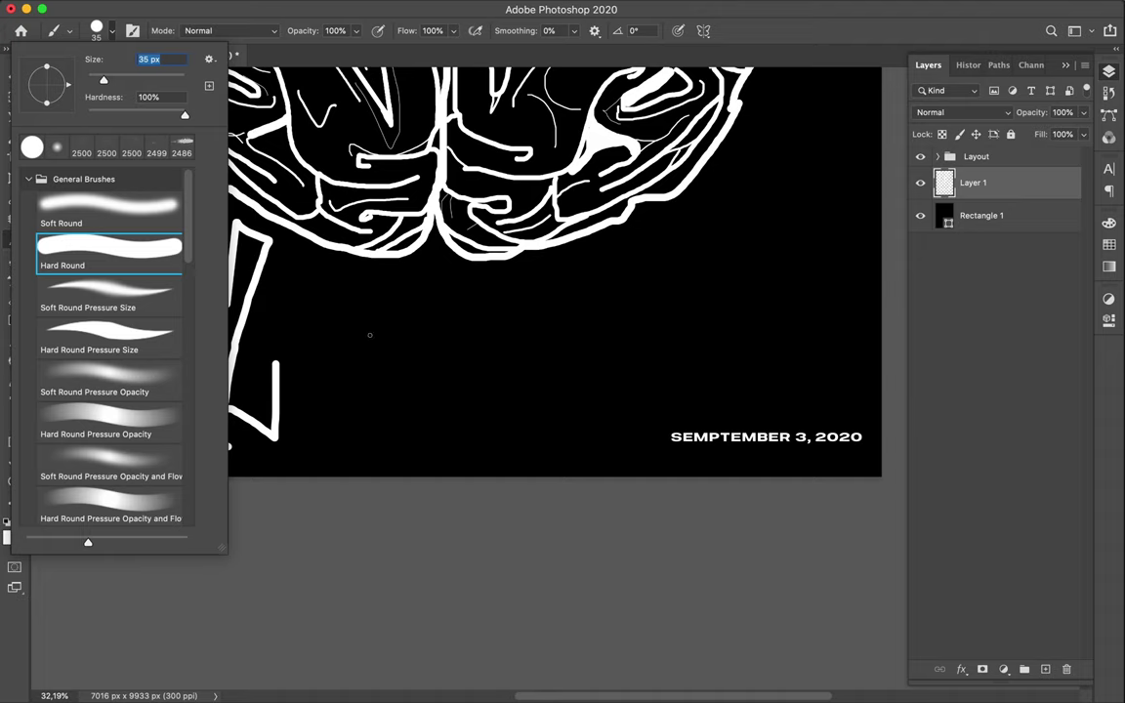
pyautogui.click(369, 336)
pyautogui.moveTo(369, 335)
pyautogui.mouseDown()
pyautogui.moveTo(379, 441)
pyautogui.moveTo(396, 391)
pyautogui.moveTo(397, 328)
pyautogui.moveTo(369, 314)
pyautogui.moveTo(370, 288)
pyautogui.moveTo(392, 275)
pyautogui.moveTo(397, 311)
pyautogui.mouseUp()
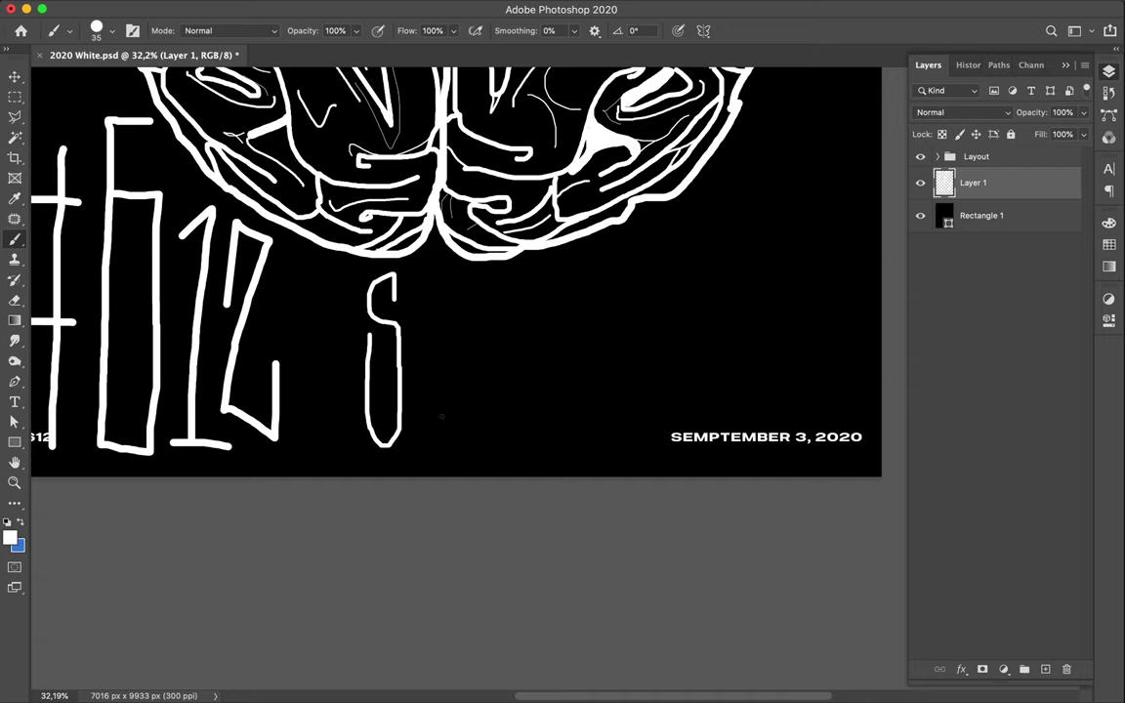
# - Letter the E after the S, undoing two misplaced strokes
pyautogui.moveTo(441, 416); pyautogui.dragTo(414, 277)
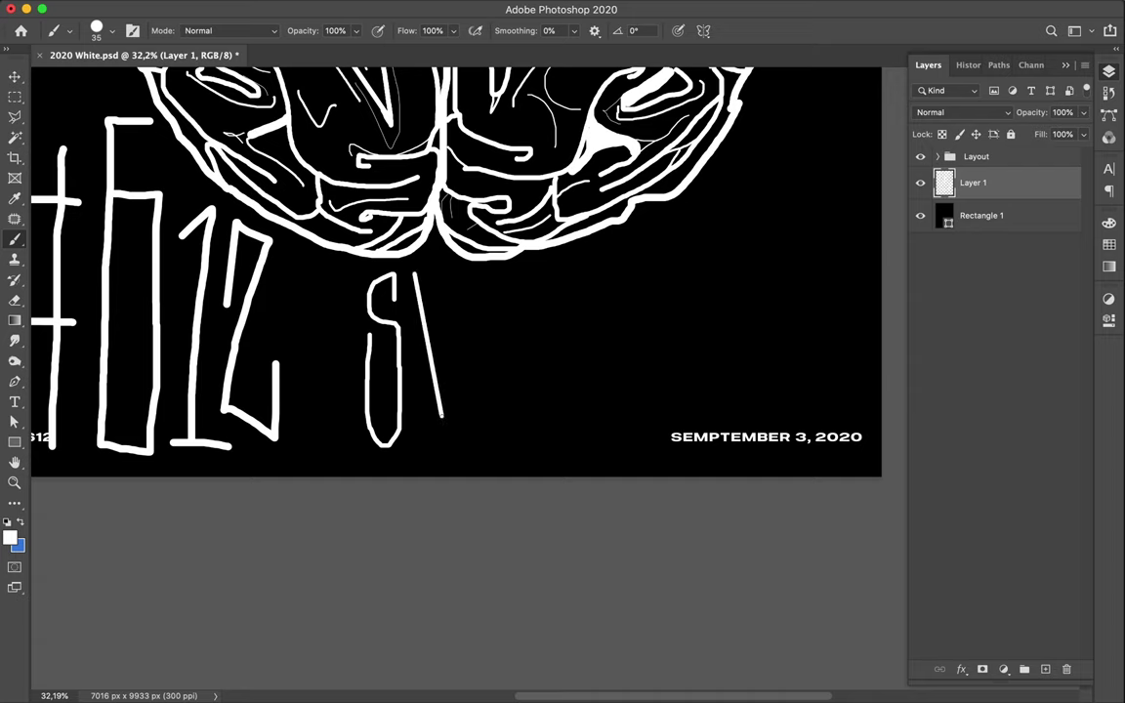
pyautogui.hotkey('ctrl', 'z')
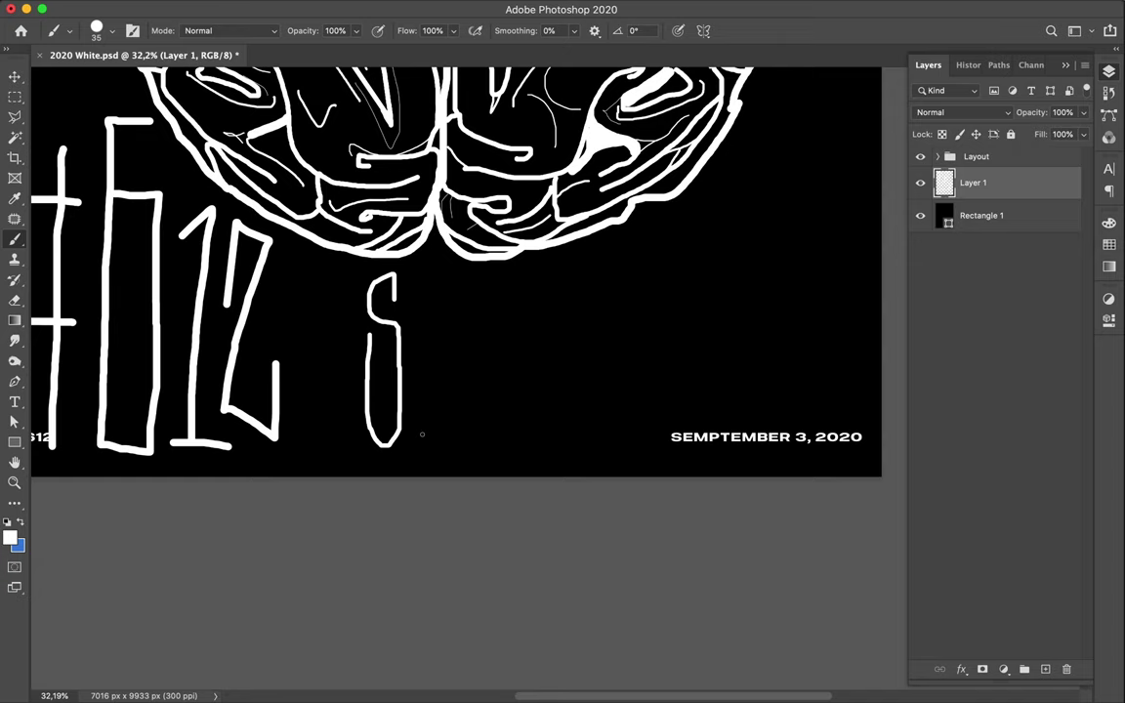
pyautogui.moveTo(446, 279); pyautogui.dragTo(422, 435)
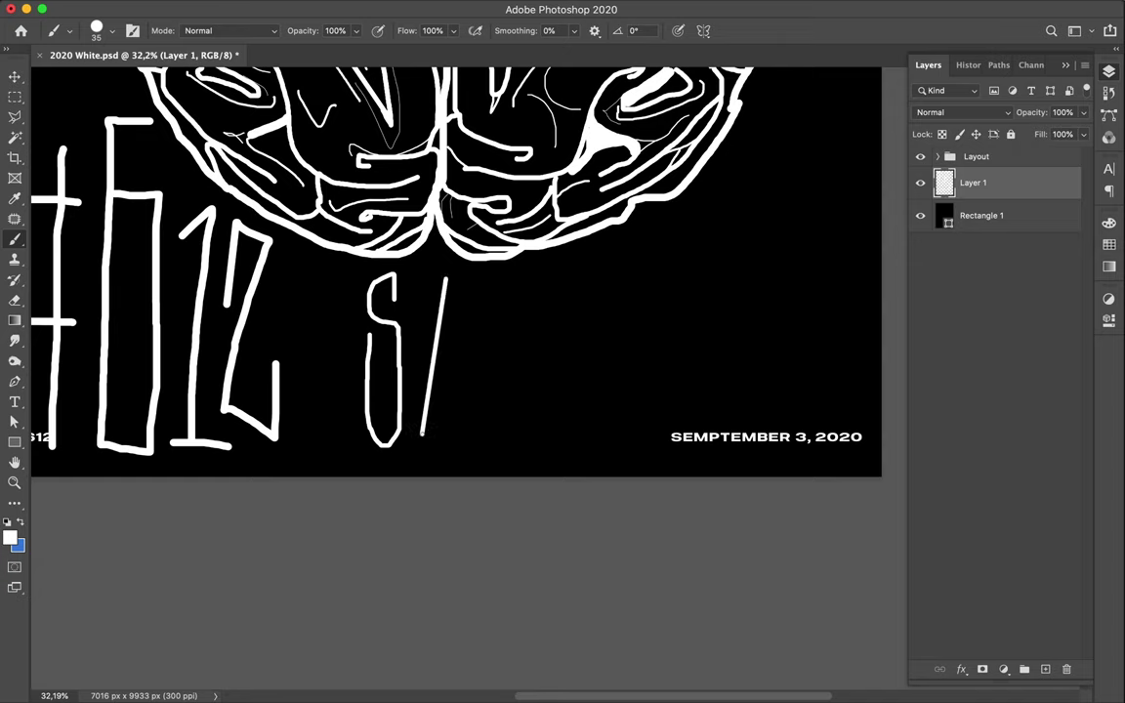
pyautogui.hotkey('ctrl', 'z')
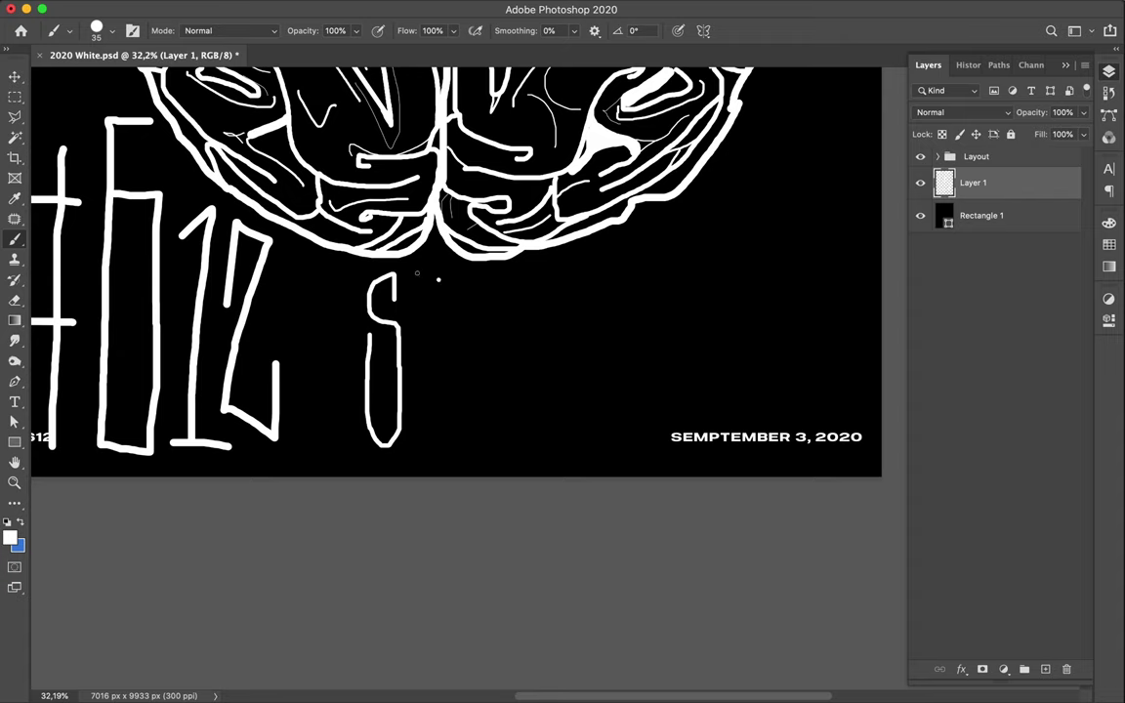
pyautogui.moveTo(395, 280)
pyautogui.mouseDown()
pyautogui.moveTo(441, 278)
pyautogui.moveTo(417, 437)
pyautogui.moveTo(451, 440)
pyautogui.mouseUp()
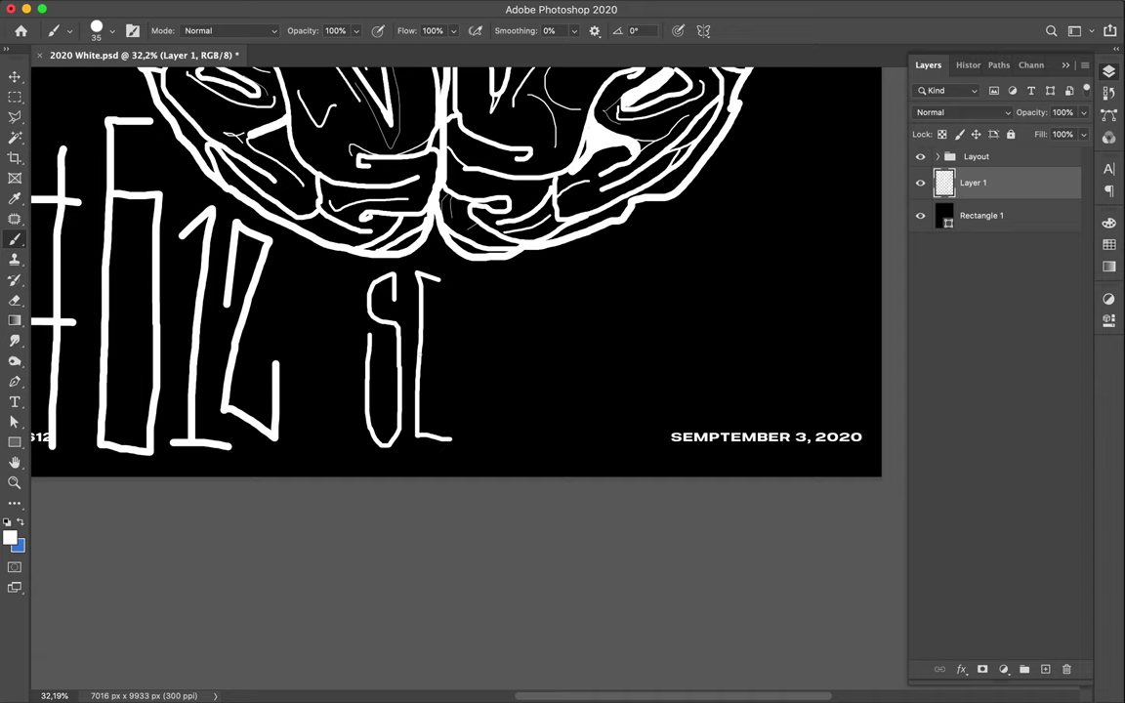
pyautogui.moveTo(420, 354); pyautogui.dragTo(445, 354)
# - Letter the P and T of SEPTEMBER, undoing stray strokes
pyautogui.moveTo(465, 275); pyautogui.dragTo(468, 448)
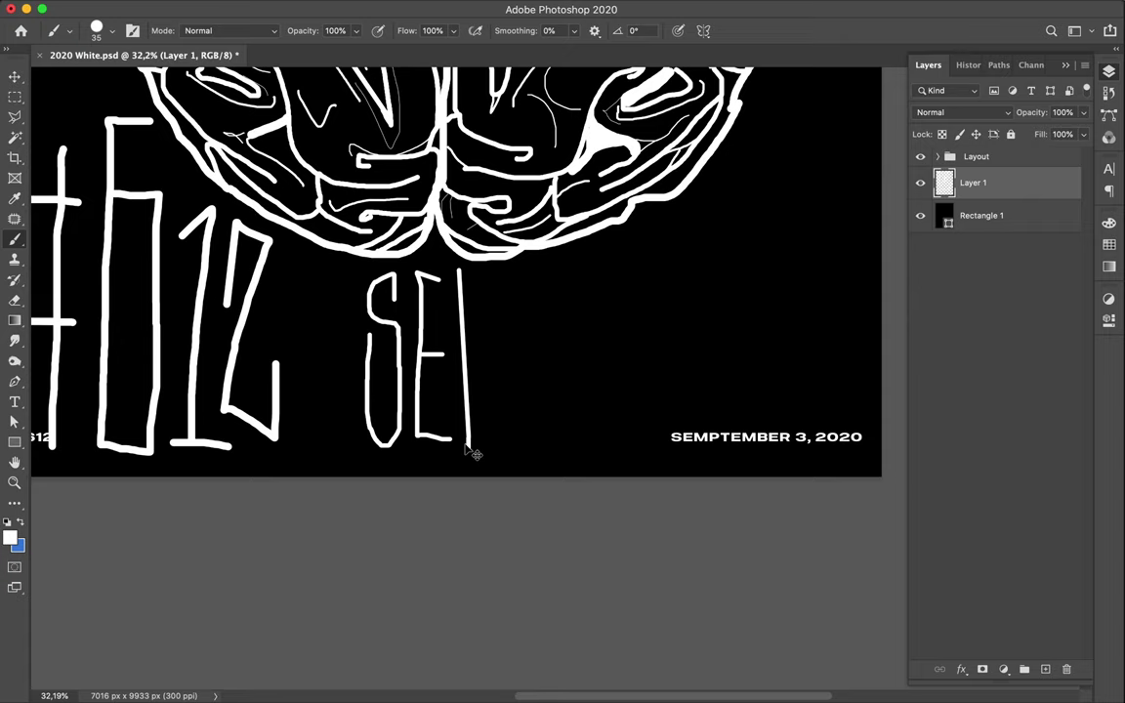
pyautogui.press('super+z')
pyautogui.moveTo(466, 445)
pyautogui.mouseDown()
pyautogui.moveTo(477, 283)
pyautogui.moveTo(452, 360)
pyautogui.mouseUp()
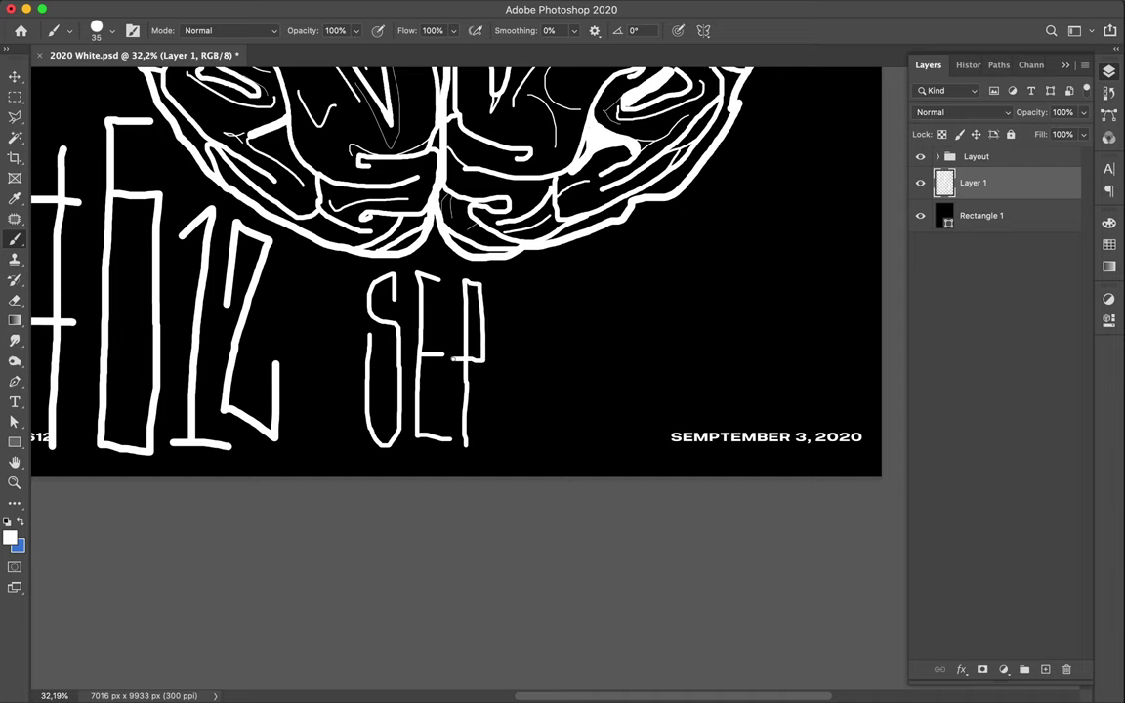
pyautogui.moveTo(492, 277)
pyautogui.mouseDown()
pyautogui.moveTo(531, 277)
pyautogui.moveTo(517, 319)
pyautogui.moveTo(518, 463)
pyautogui.mouseUp()
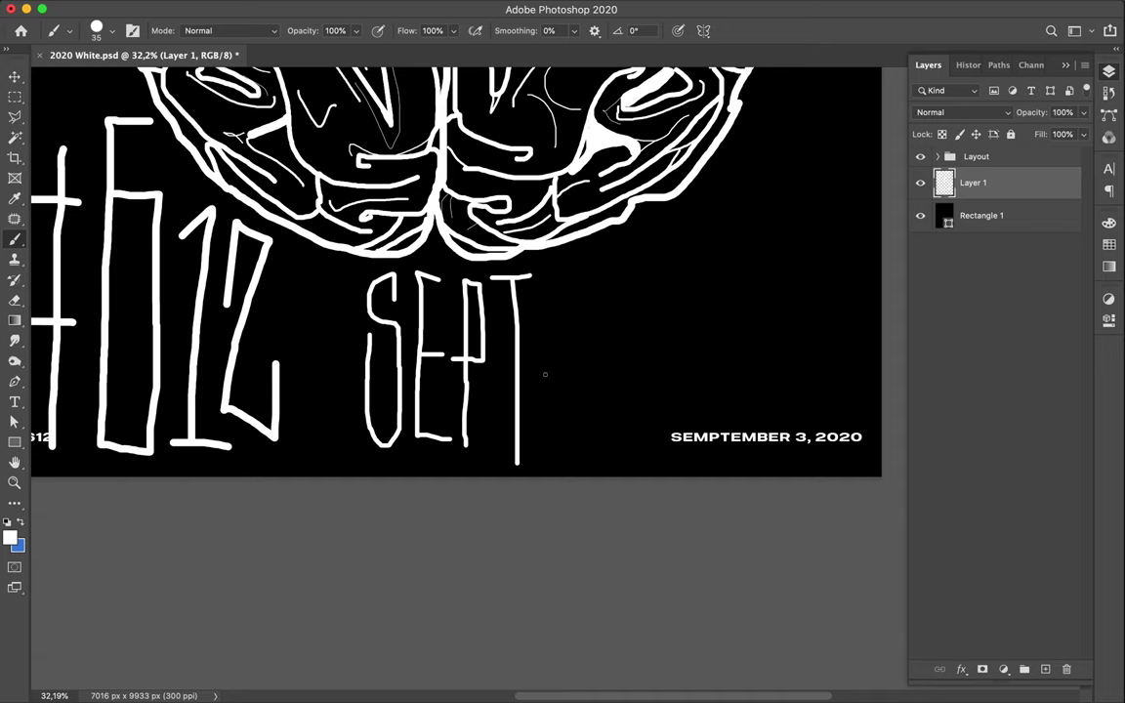
pyautogui.keyDown('shift'); pyautogui.click(579, 453); pyautogui.keyUp('shift')
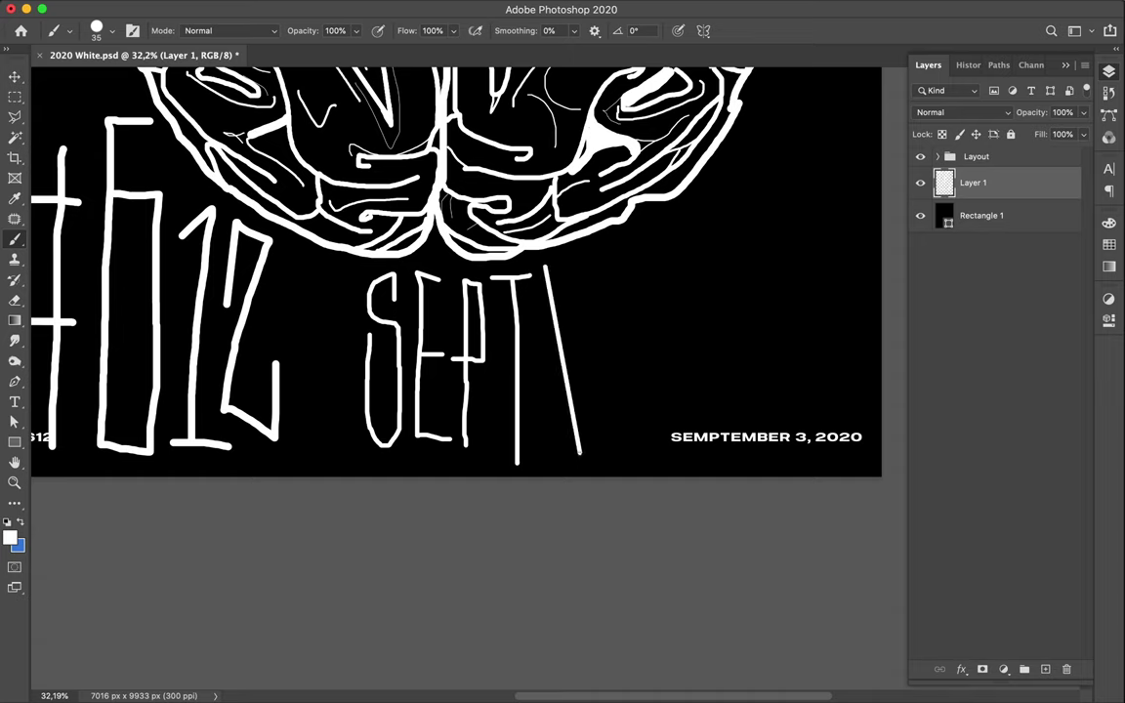
pyautogui.hotkey('ctrl', 'z')
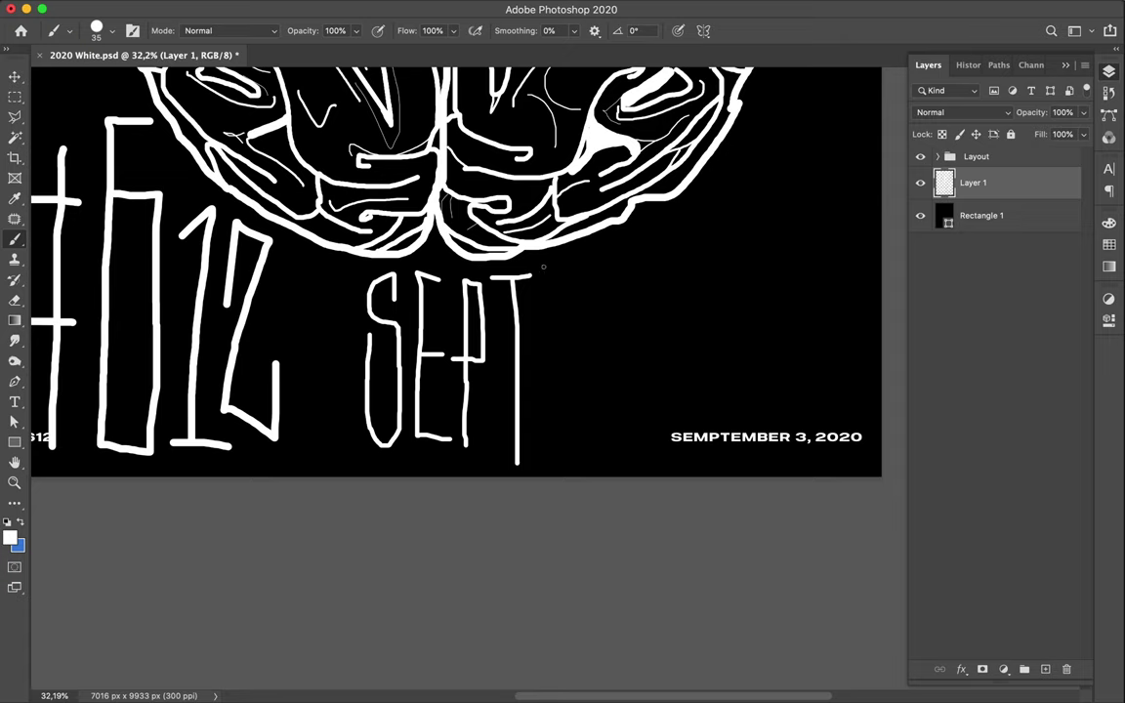
# - Letter the second E, the M and the B of SEPTEMBER
pyautogui.moveTo(548, 271); pyautogui.dragTo(550, 396)
pyautogui.moveTo(551, 439); pyautogui.dragTo(577, 446)
pyautogui.moveTo(549, 347); pyautogui.dragTo(559, 348)
pyautogui.moveTo(566, 265); pyautogui.dragTo(547, 266)
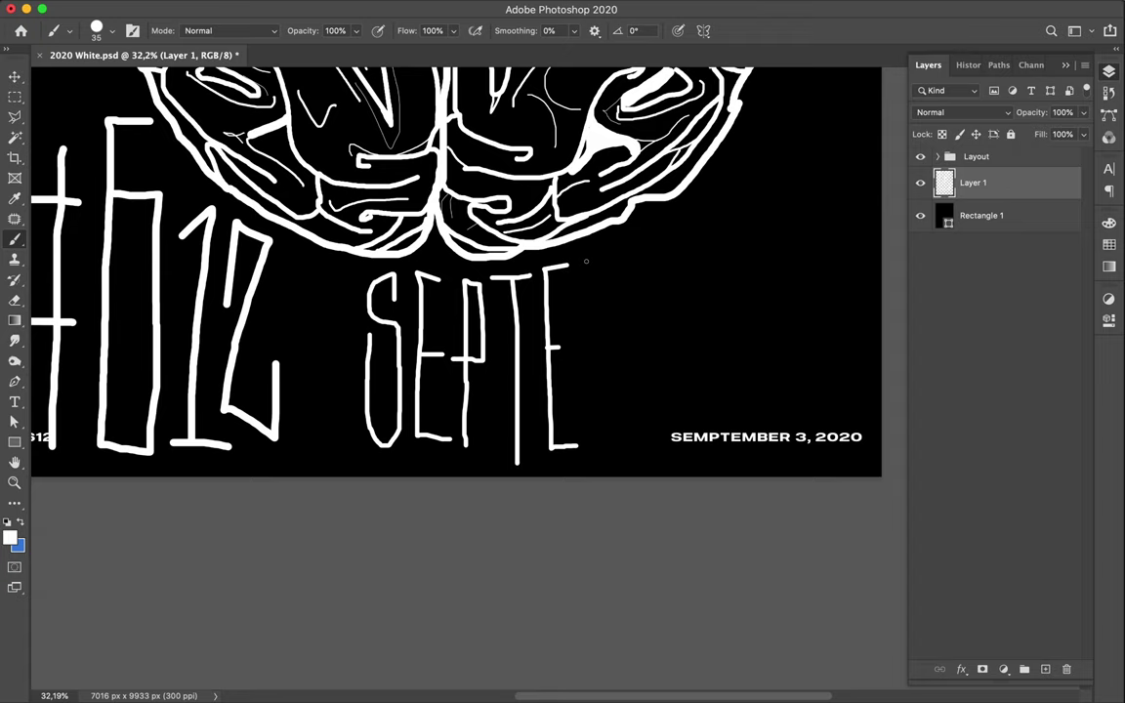
pyautogui.moveTo(586, 262); pyautogui.dragTo(589, 447)
pyautogui.moveTo(589, 262); pyautogui.dragTo(600, 286)
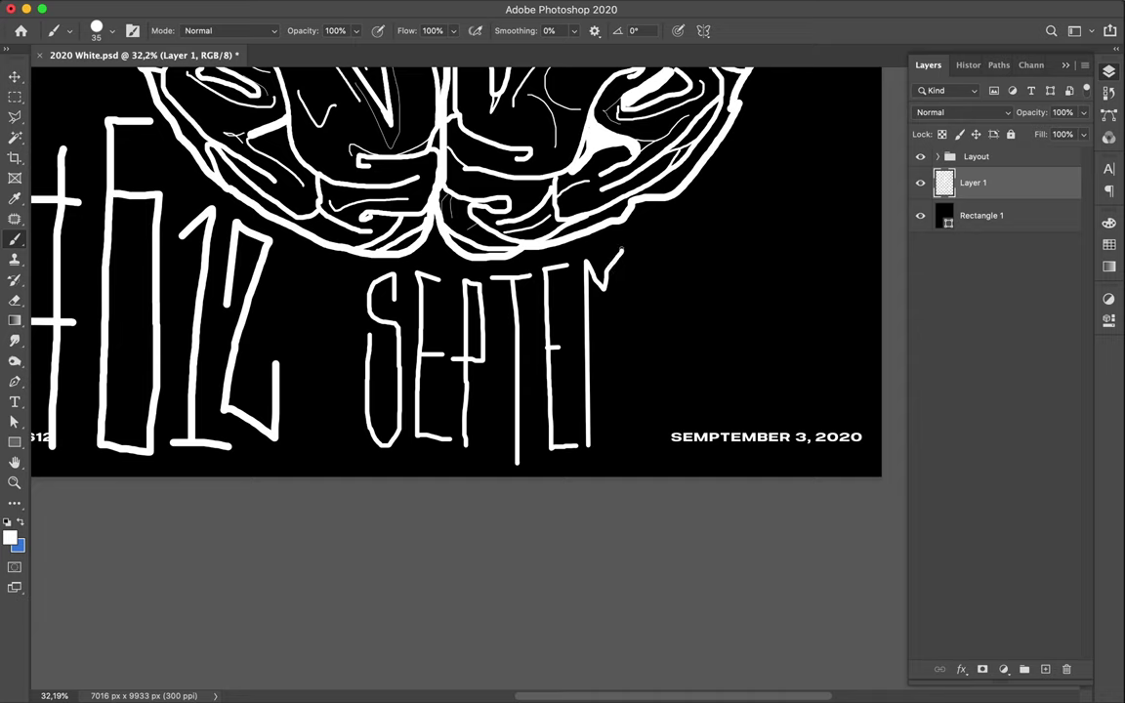
pyautogui.moveTo(621, 249); pyautogui.dragTo(629, 450)
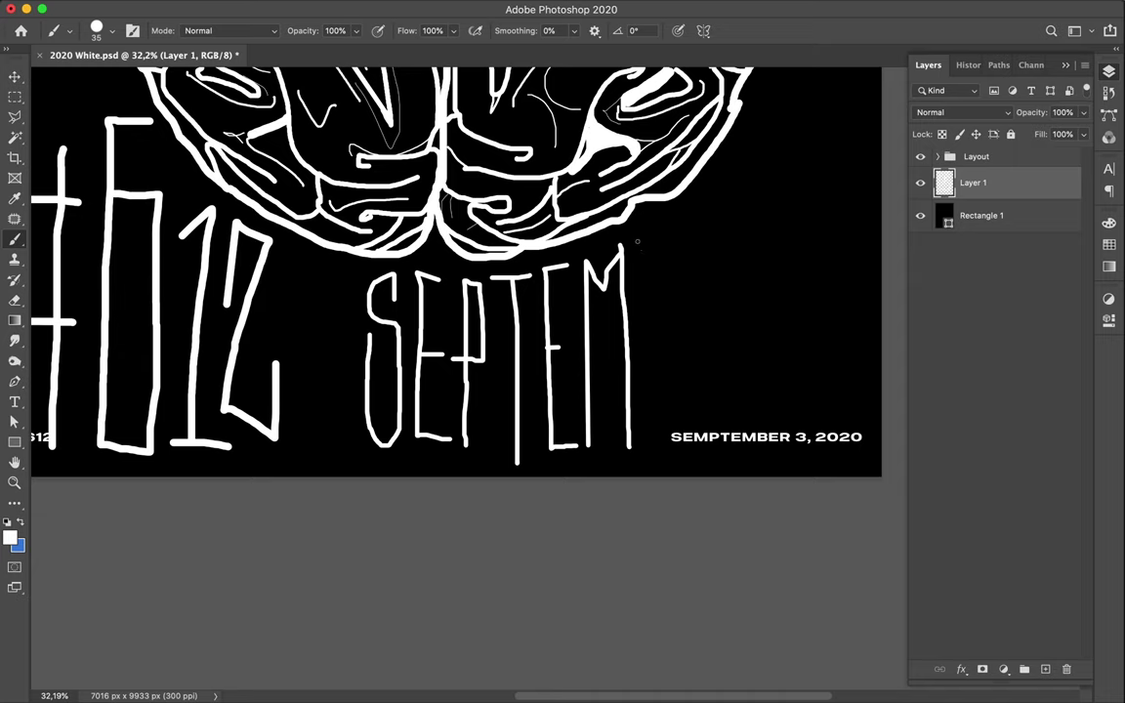
pyautogui.moveTo(636, 237)
pyautogui.mouseDown()
pyautogui.moveTo(648, 450)
pyautogui.moveTo(677, 349)
pyautogui.moveTo(658, 239)
pyautogui.moveTo(635, 235)
pyautogui.mouseUp()
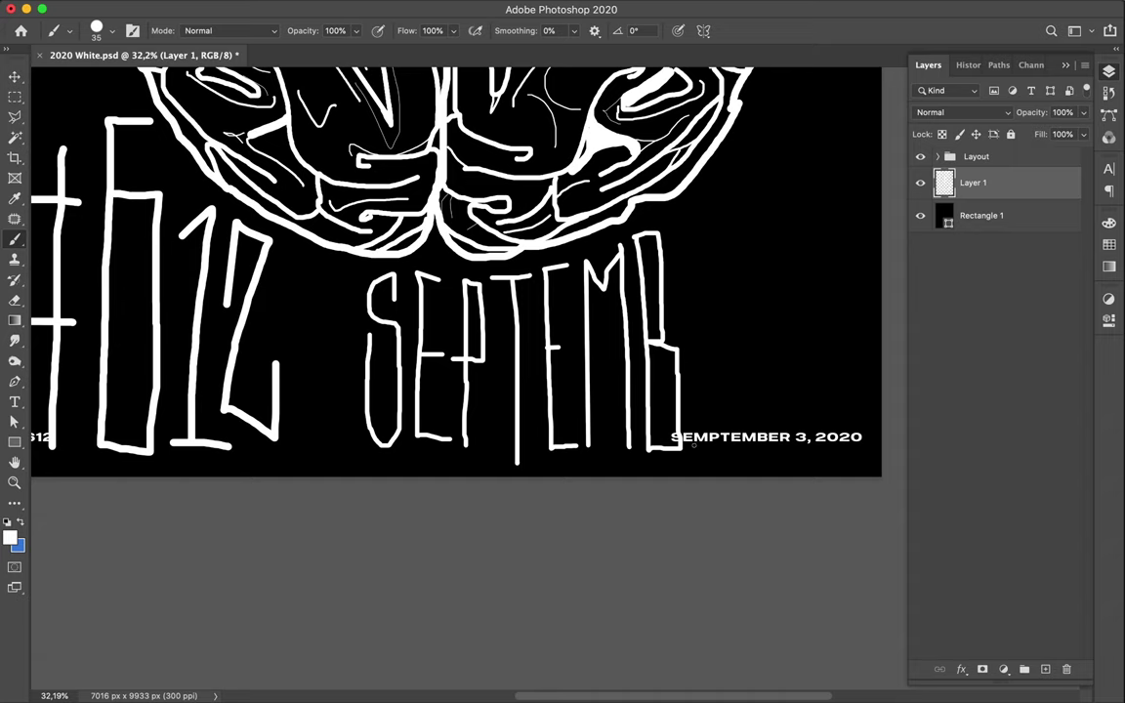
# - Letter the final E and R of SEPTEMBER, redrawing undone uprights
pyautogui.moveTo(690, 215); pyautogui.dragTo(692, 443)
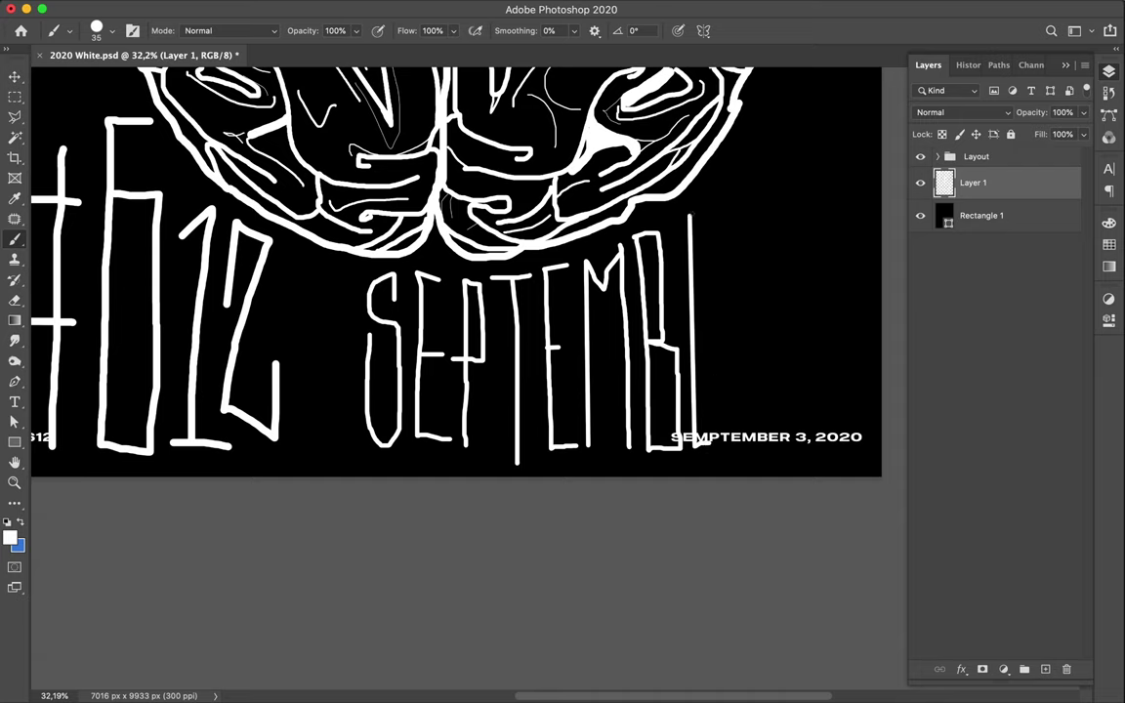
pyautogui.hotkey('ctrl', 'z')
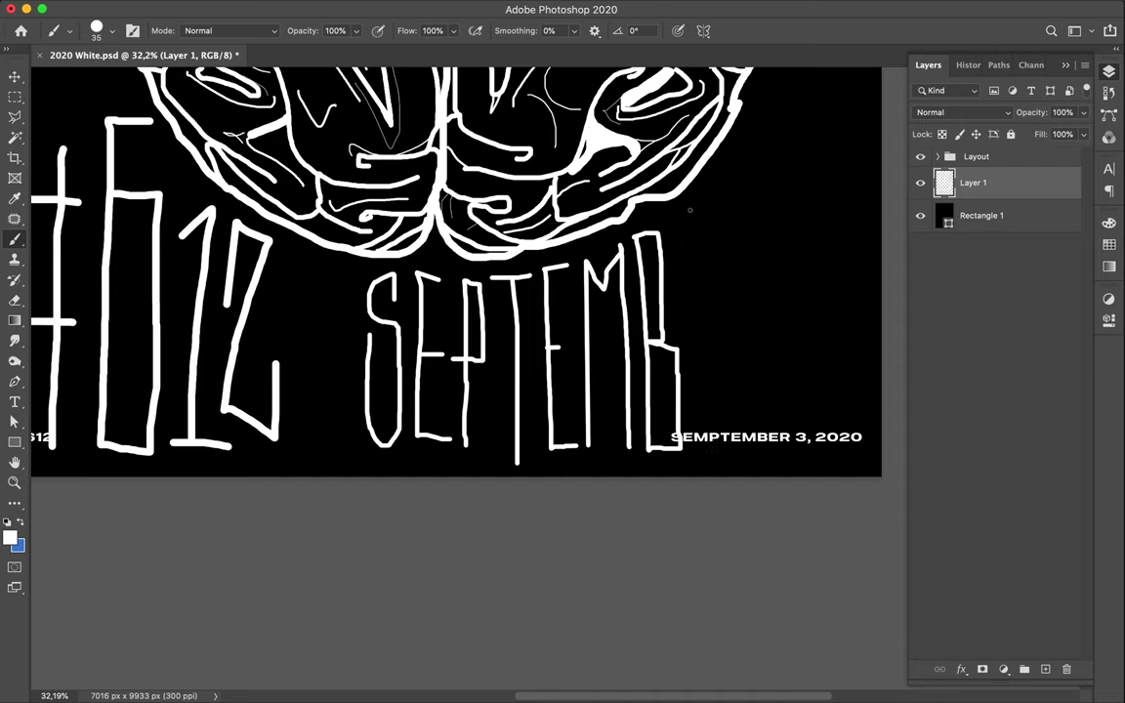
pyautogui.moveTo(689, 207); pyautogui.dragTo(727, 447)
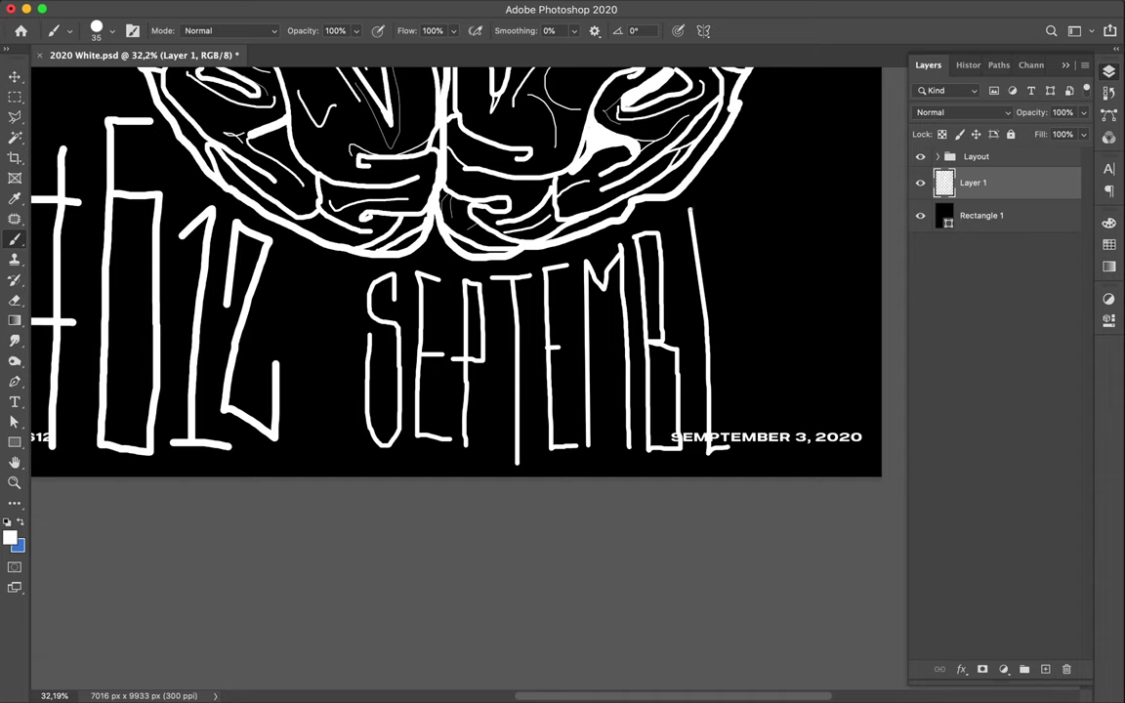
pyautogui.moveTo(702, 305); pyautogui.dragTo(715, 302)
pyautogui.moveTo(691, 213); pyautogui.dragTo(711, 196)
pyautogui.moveTo(725, 164); pyautogui.dragTo(743, 398)
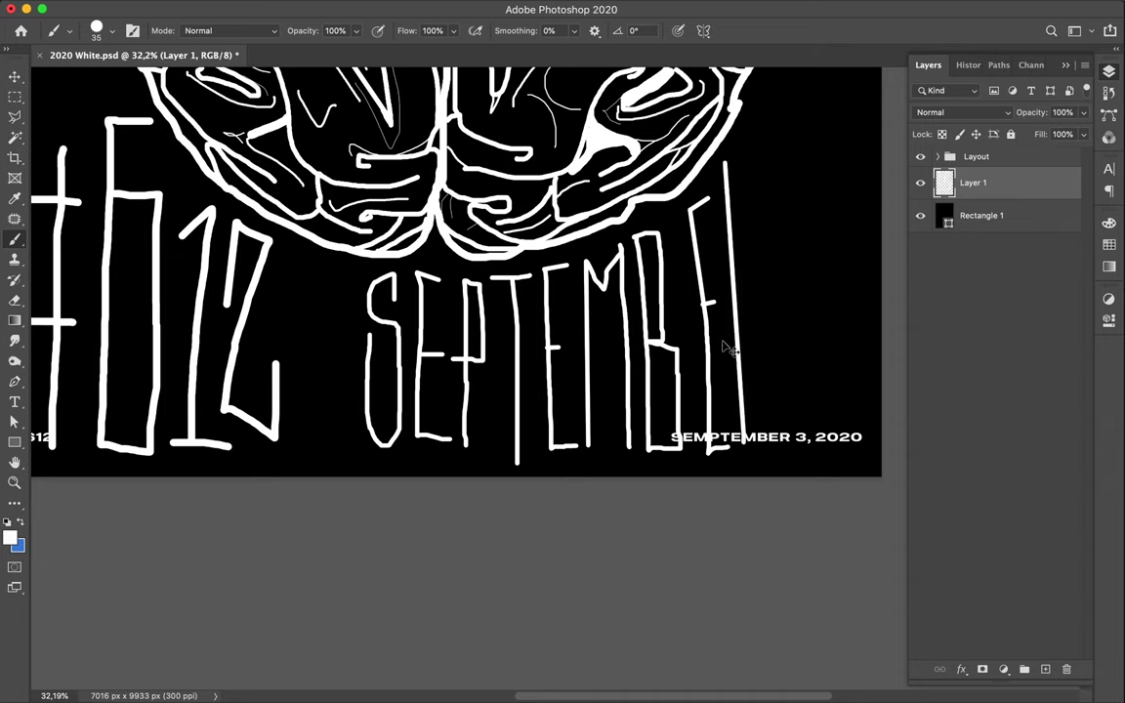
pyautogui.hotkey('ctrl', 'z')
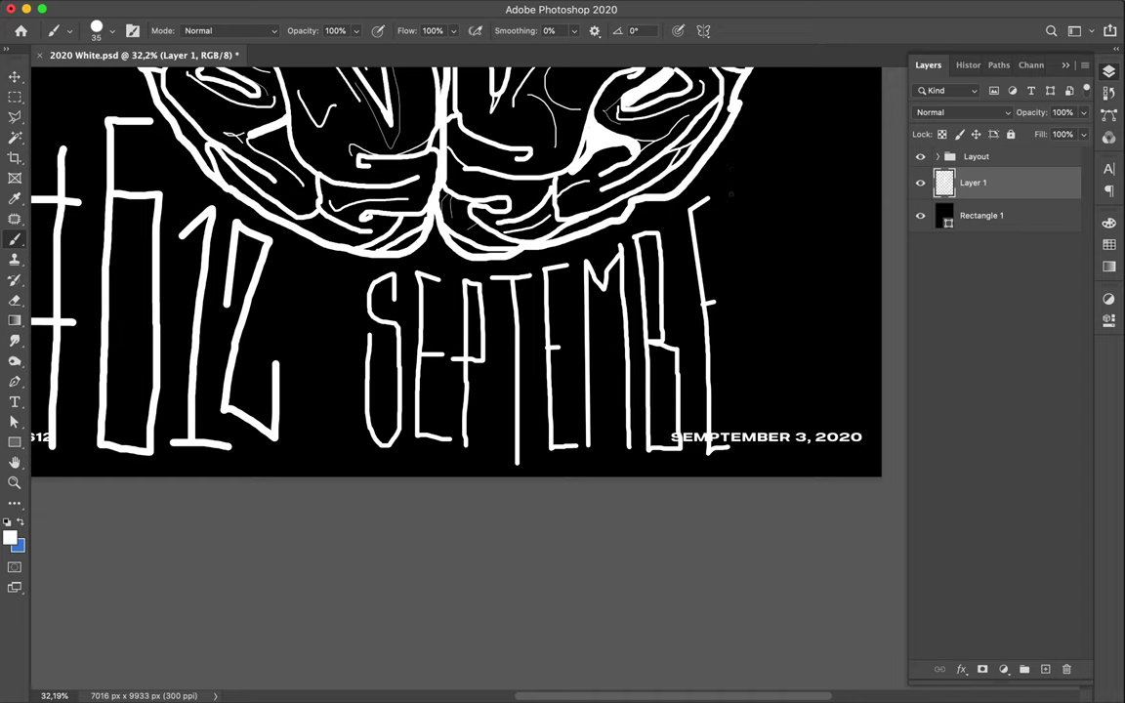
pyautogui.moveTo(728, 165); pyautogui.dragTo(742, 447)
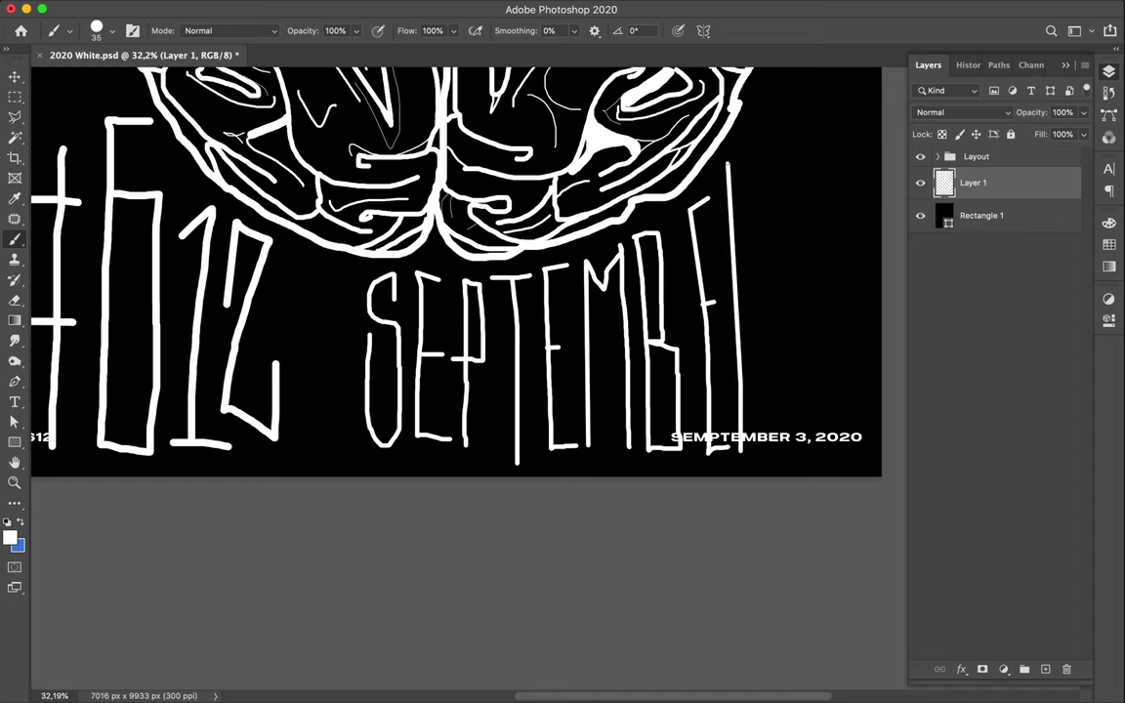
pyautogui.moveTo(742, 142)
pyautogui.mouseDown()
pyautogui.moveTo(754, 261)
pyautogui.moveTo(732, 266)
pyautogui.moveTo(789, 456)
pyautogui.mouseUp()
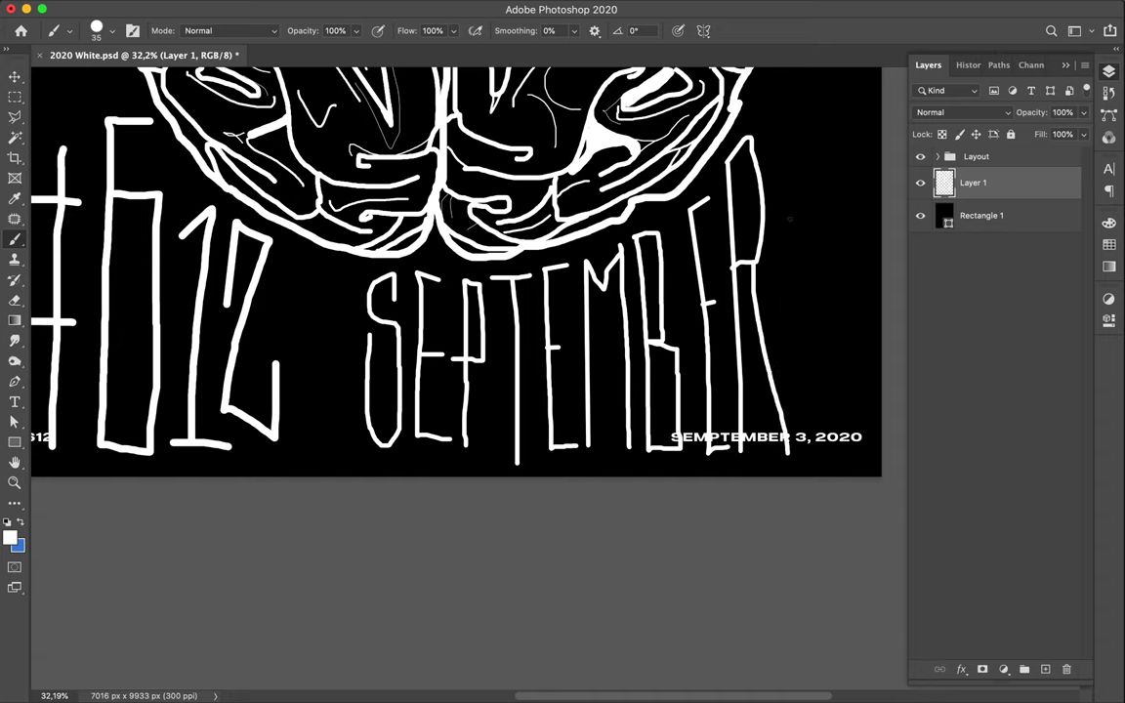
# - Paint a tall 3 after SEPTEMBER, redoing its misplaced first stroke
pyautogui.scroll(5, 789, 219)
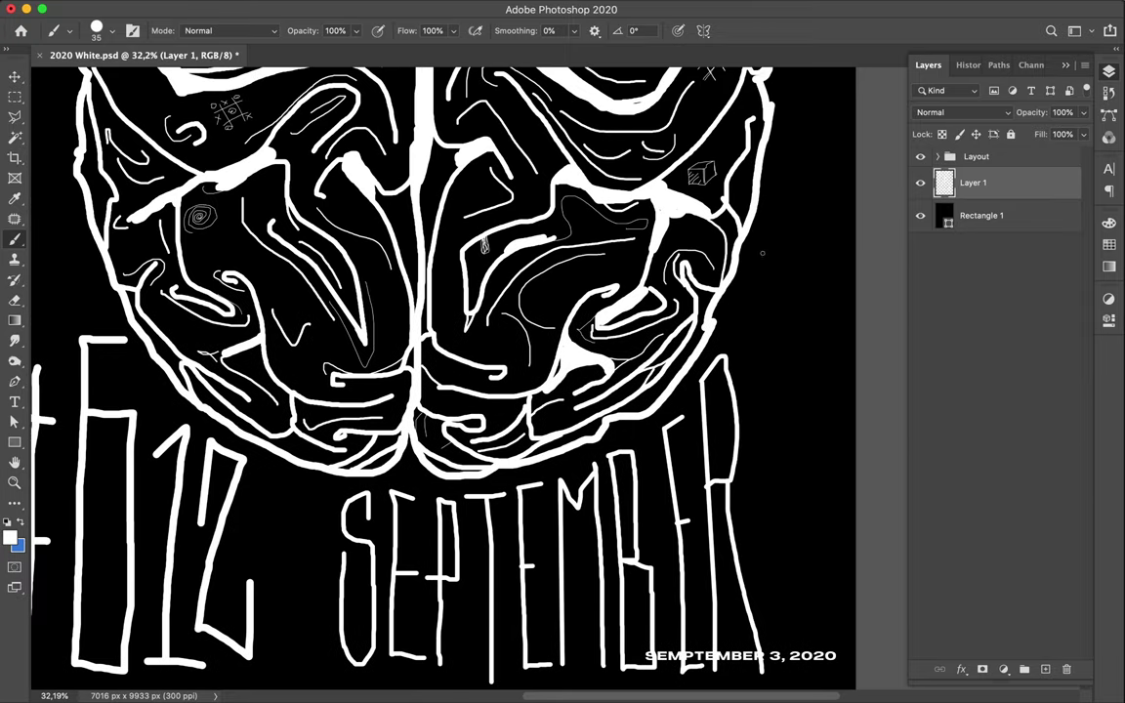
pyautogui.moveTo(754, 374)
pyautogui.mouseDown()
pyautogui.moveTo(825, 303)
pyautogui.moveTo(835, 403)
pyautogui.mouseUp()
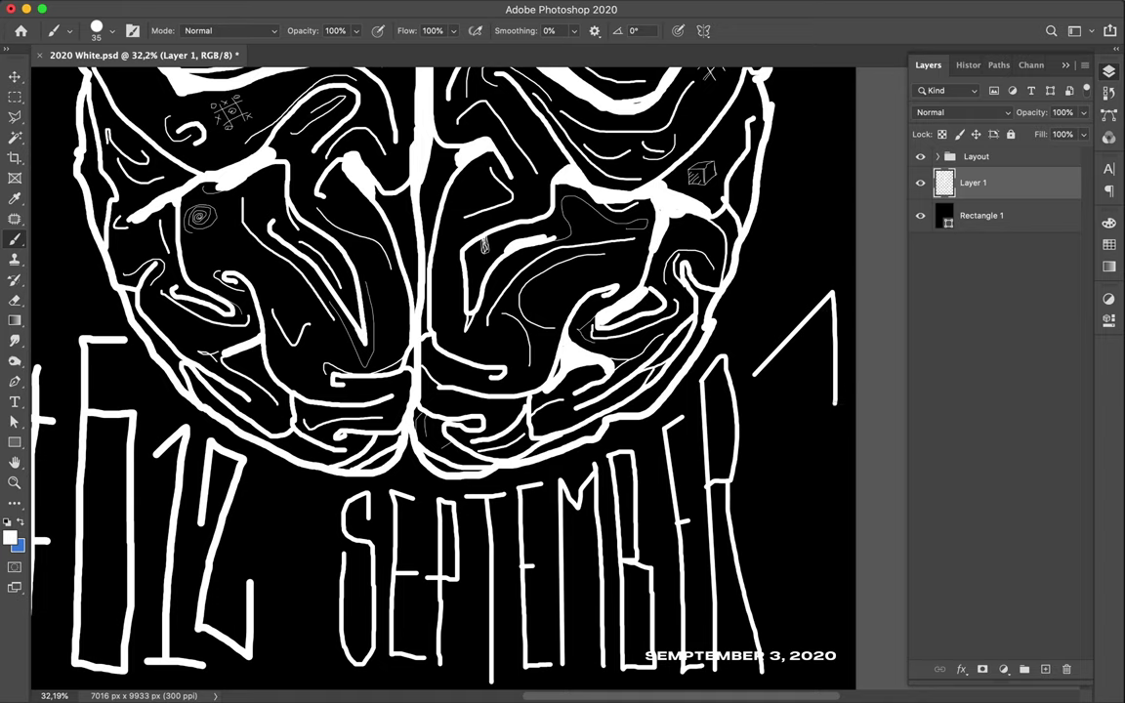
pyautogui.hotkey('ctrl', 'z')
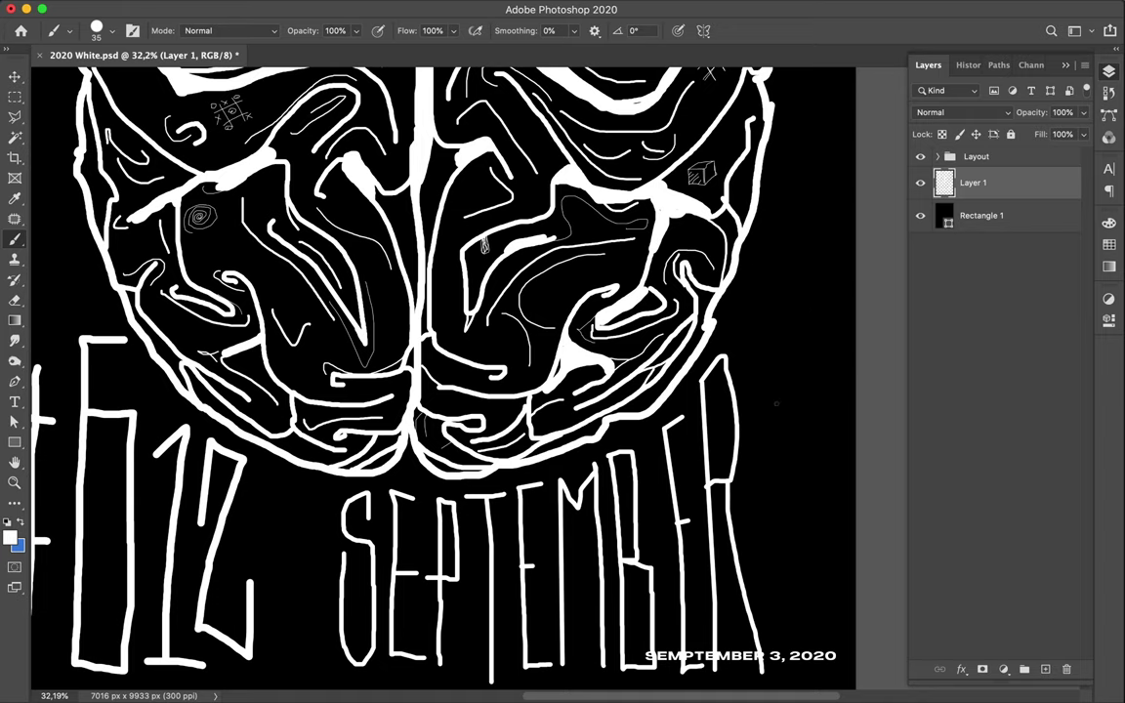
pyautogui.moveTo(757, 418)
pyautogui.mouseDown()
pyautogui.moveTo(800, 286)
pyautogui.moveTo(786, 455)
pyautogui.moveTo(820, 591)
pyautogui.mouseUp()
pyautogui.moveTo(735, 530); pyautogui.dragTo(731, 607)
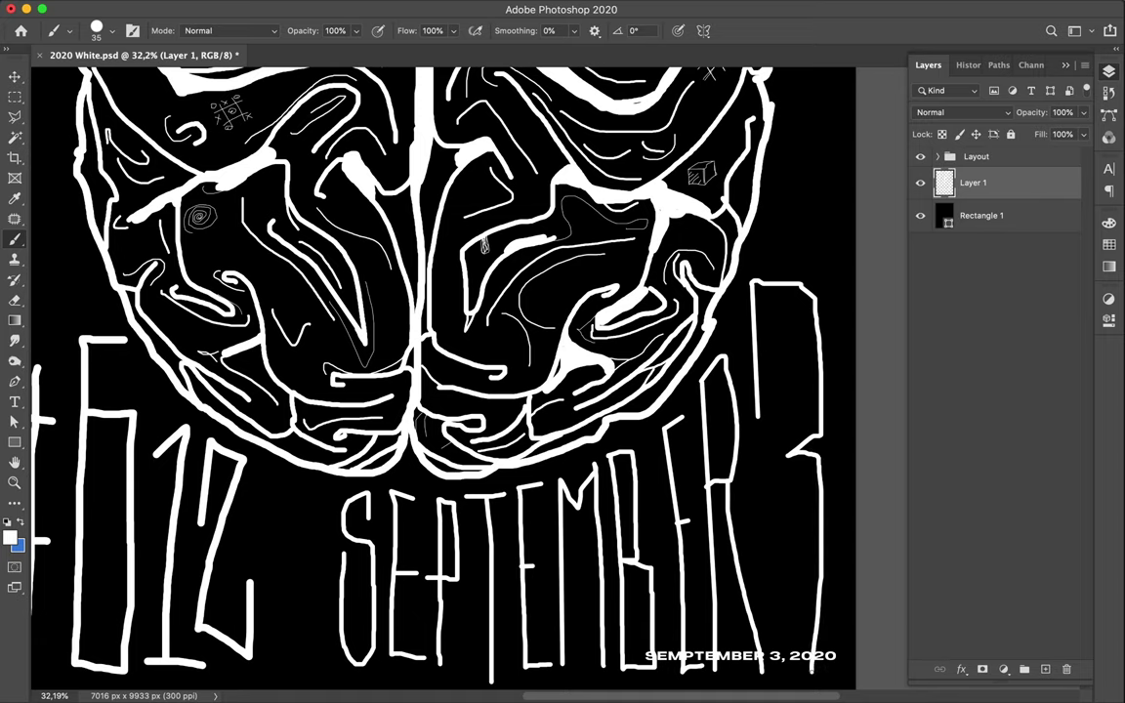
pyautogui.moveTo(776, 618)
pyautogui.mouseDown()
pyautogui.moveTo(769, 656)
pyautogui.moveTo(777, 494)
pyautogui.mouseUp()
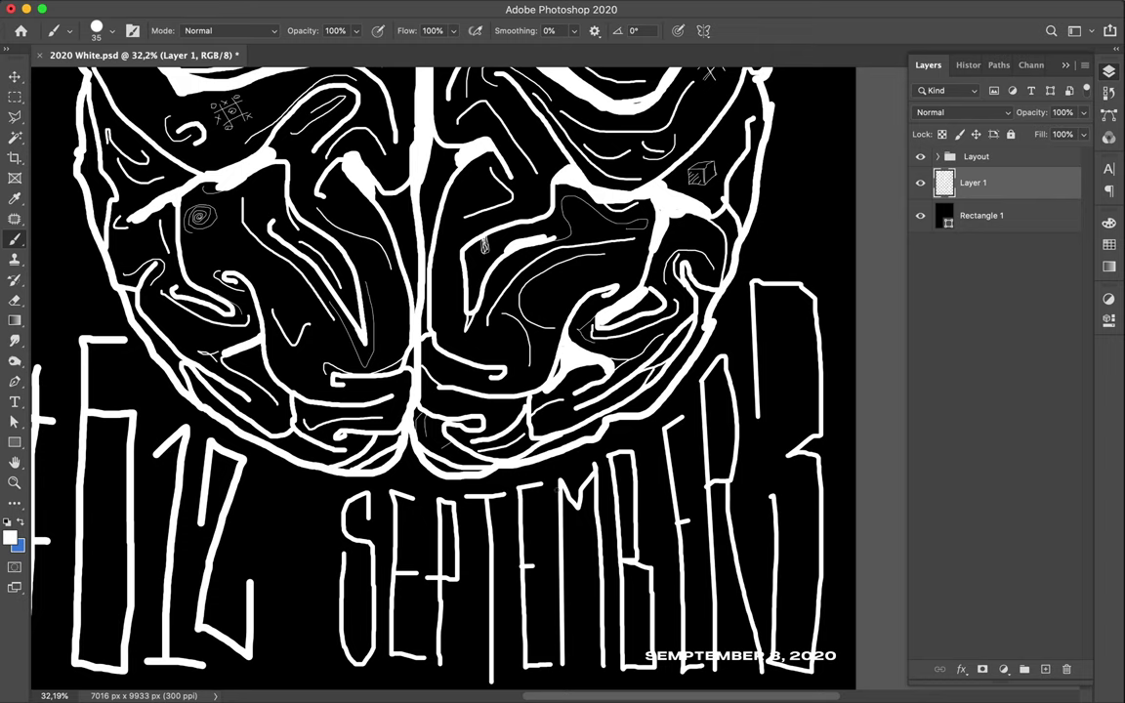
# - Scroll up and left to centre the view on the brain's crossing white branches
pyautogui.scroll(3, 556, 490)
pyautogui.hscroll(-4, 557, 490)
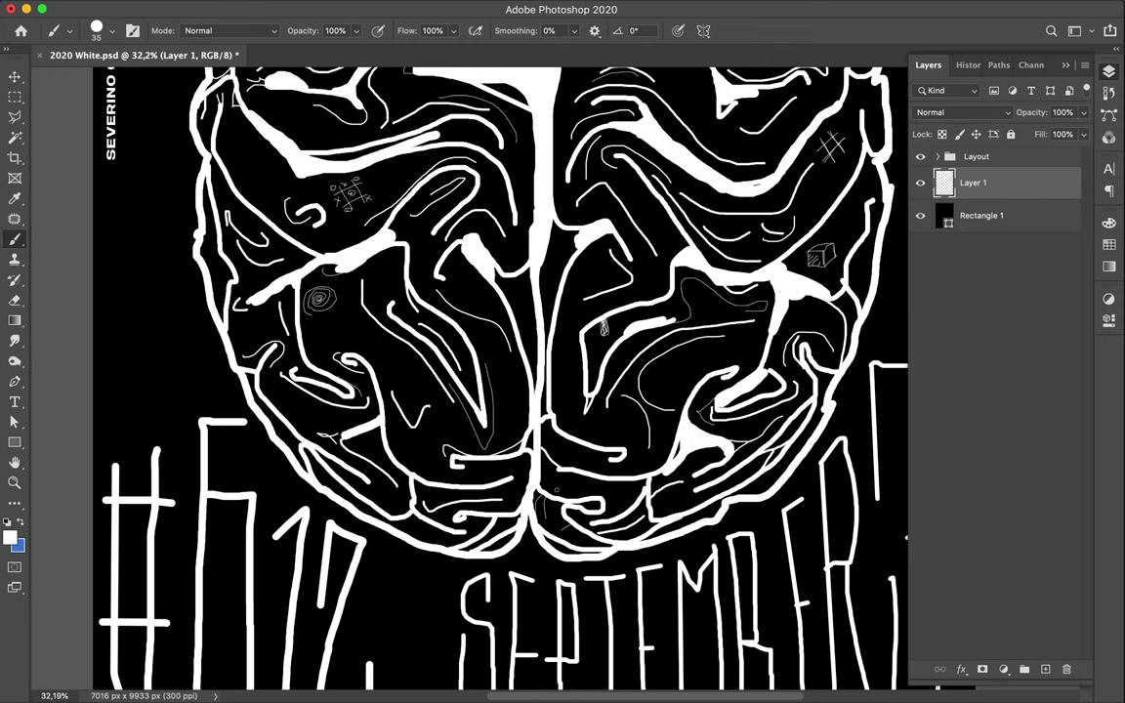
pyautogui.scroll(5, 556, 490)
pyautogui.hscroll(-1, 557, 490)
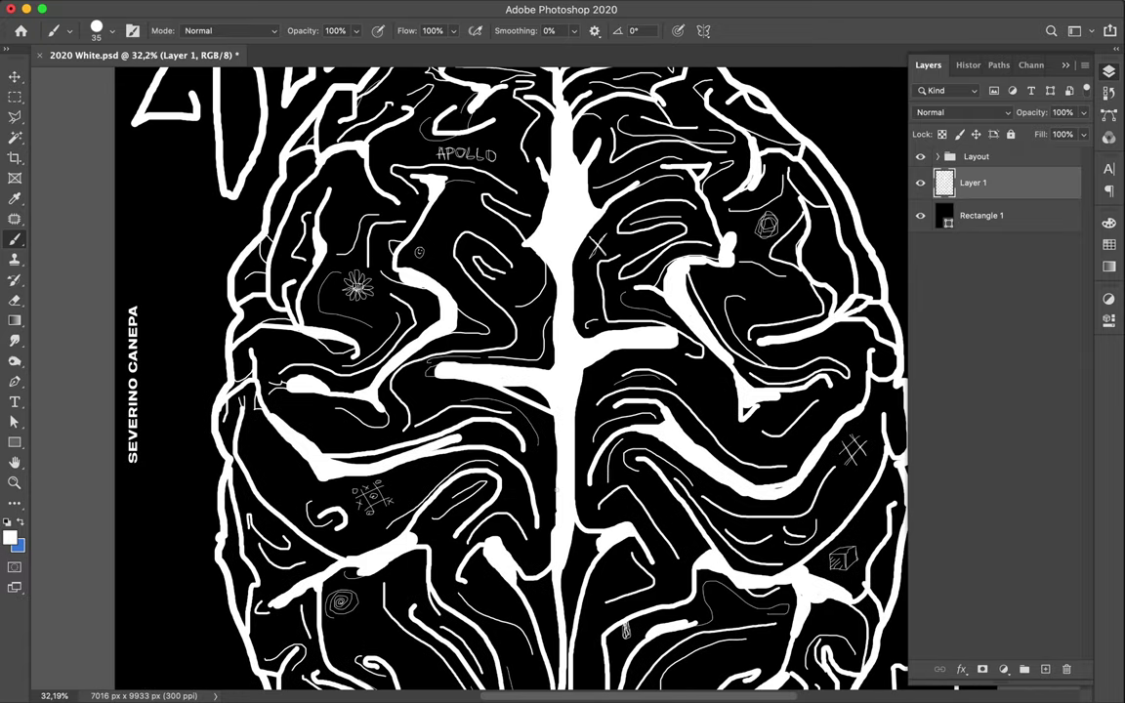
pyautogui.scroll(1, 510, 379)
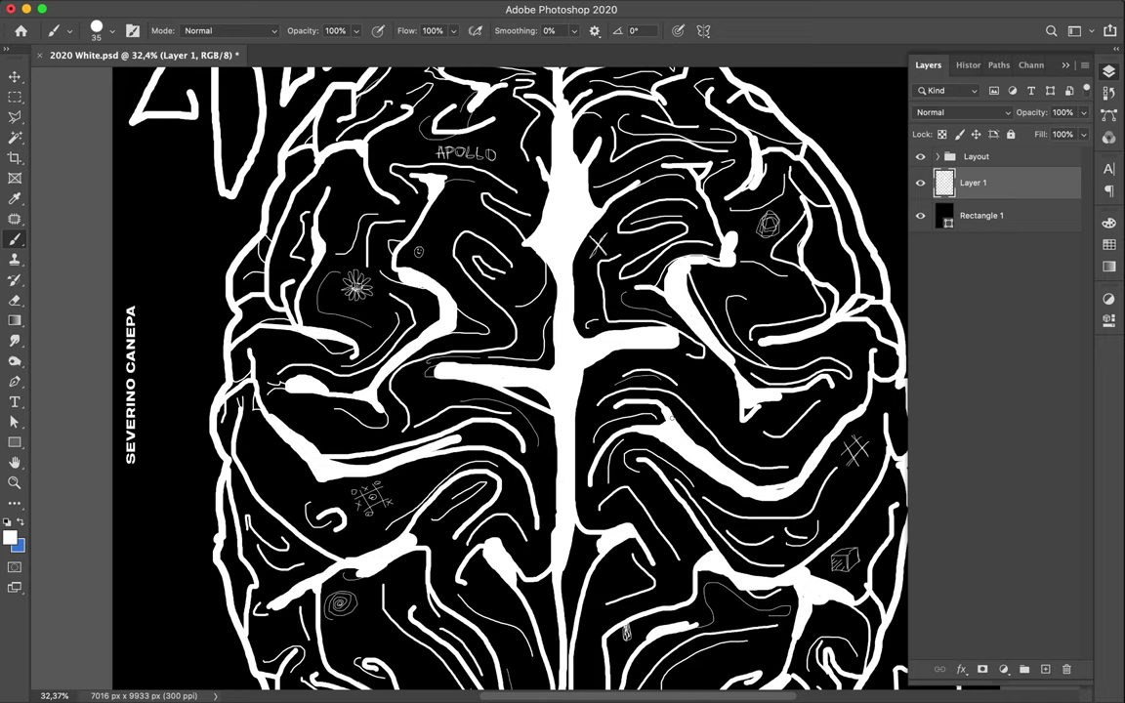
pyautogui.scroll(3, 673, 354)
pyautogui.scroll(1, 674, 354)
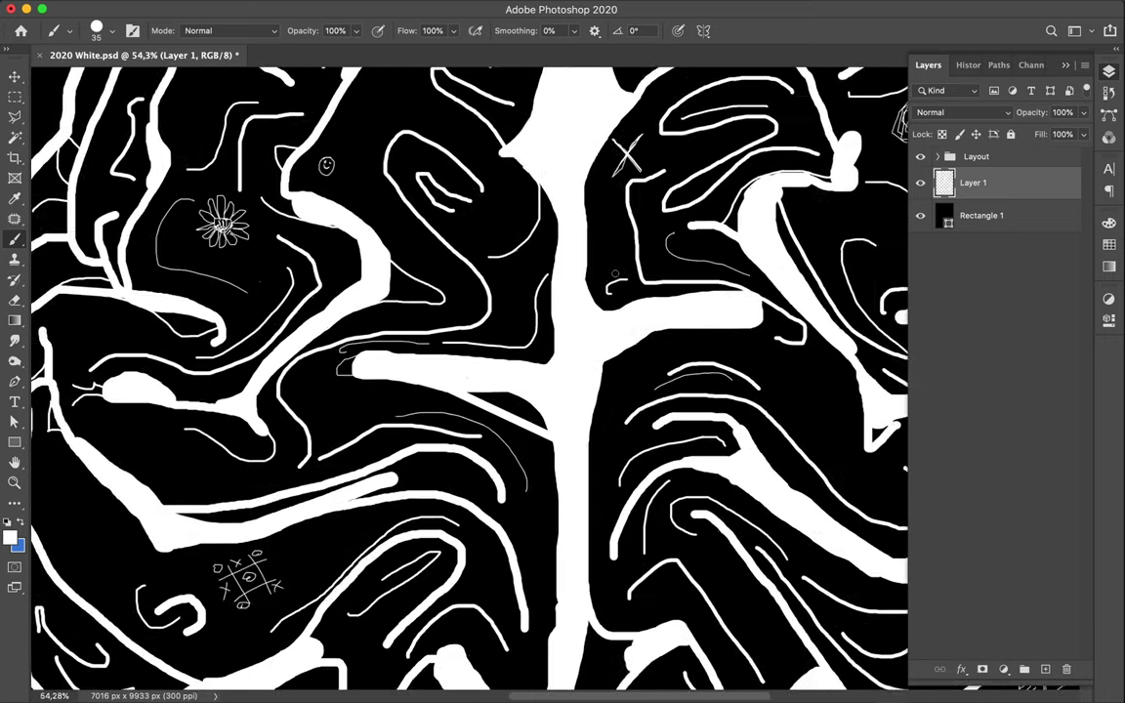
pyautogui.scroll(1, 674, 354)
pyautogui.scroll(4, 673, 354)
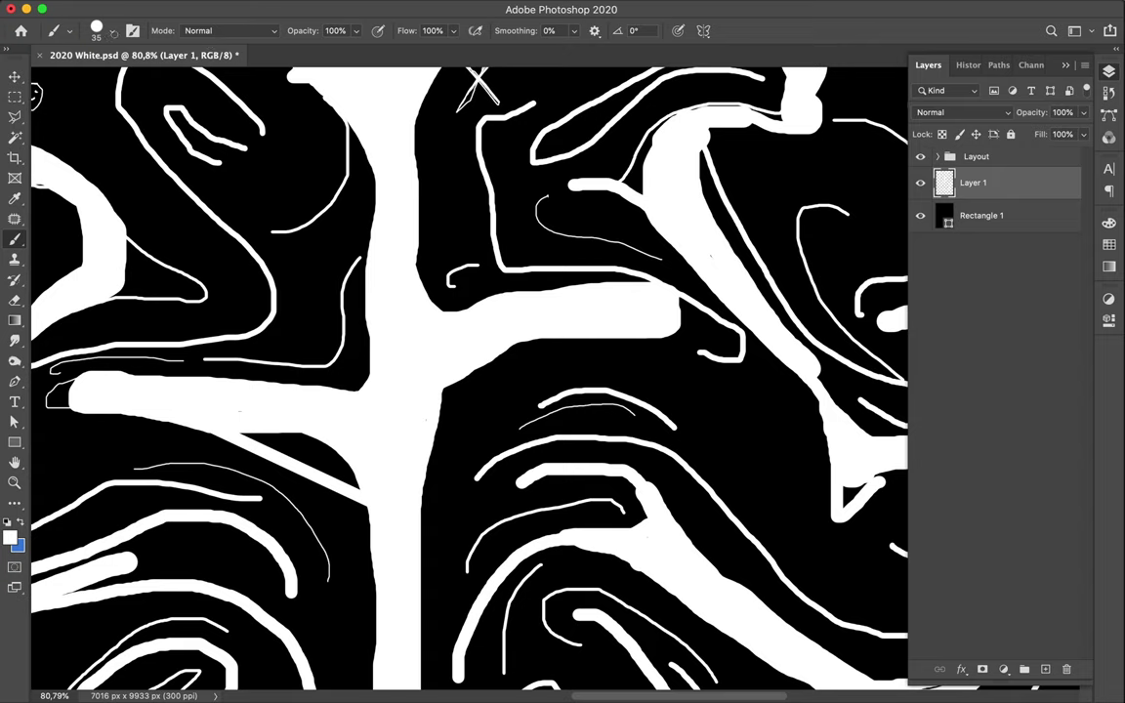
# - Set the brush size to 9 px in the Brush preset picker
pyautogui.click(113, 35)
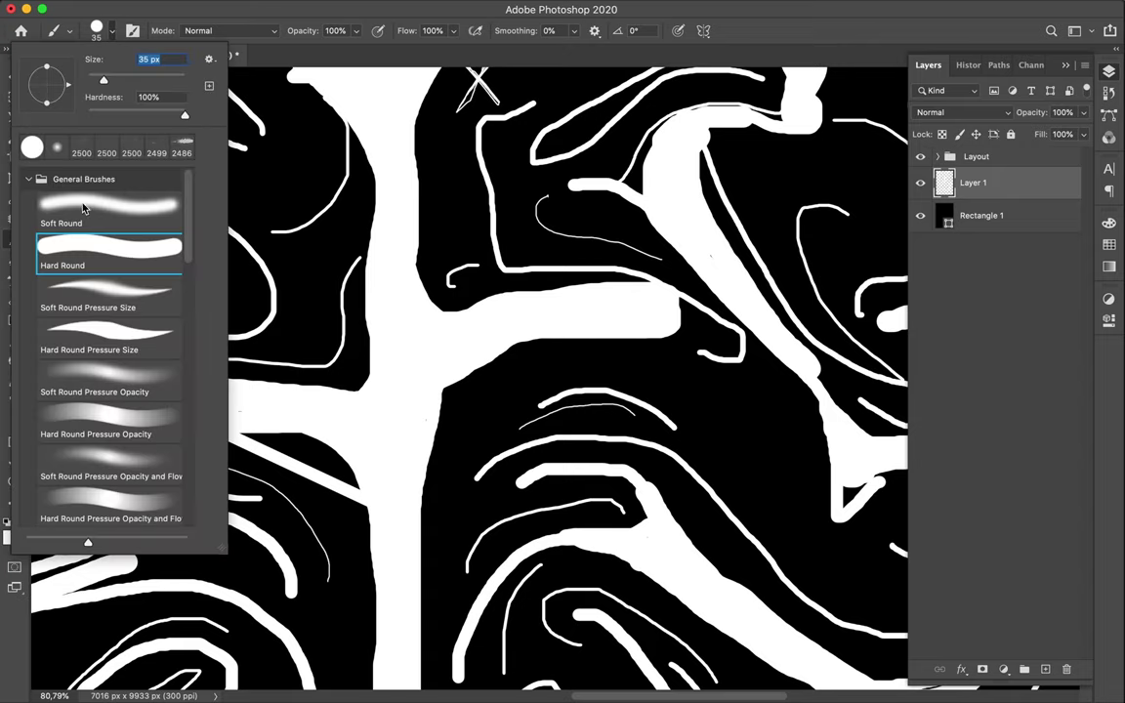
pyautogui.moveTo(104, 83); pyautogui.dragTo(95, 84)
pyautogui.write('9')
pyautogui.press('Return')
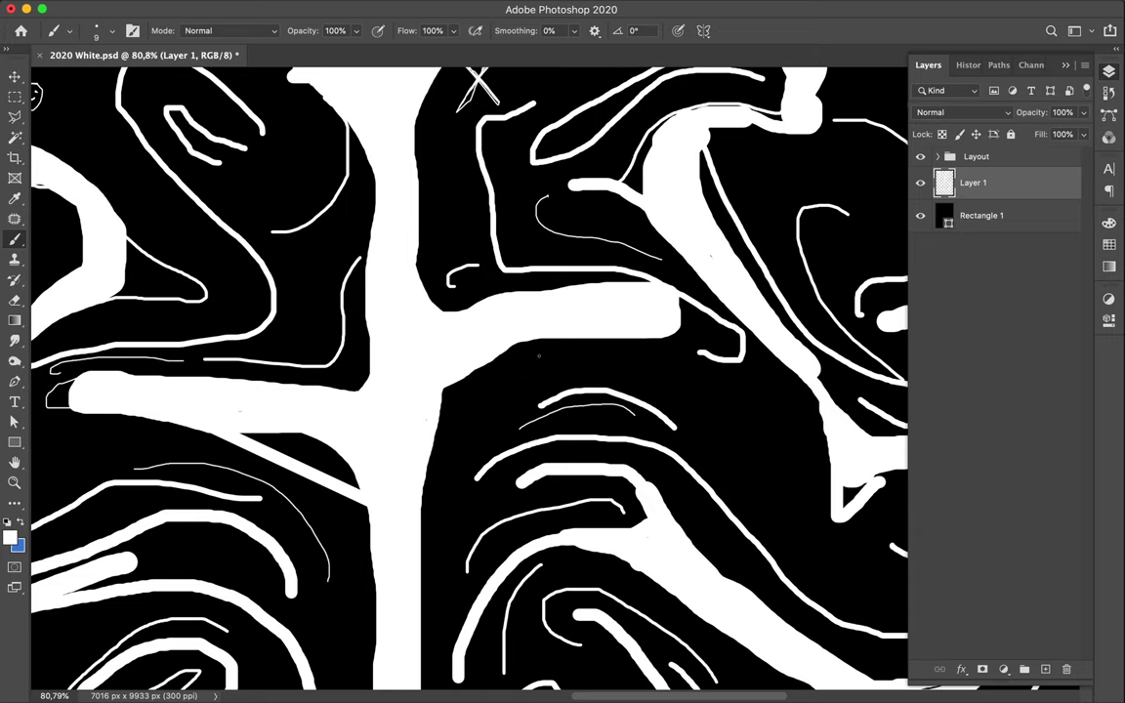
# - Letter SEVERINO in thin white strokes inside the brain, undoing stray strokes
pyautogui.moveTo(551, 356); pyautogui.dragTo(524, 382)
pyautogui.hotkey('ctrl', 'z')
pyautogui.moveTo(536, 389)
pyautogui.mouseDown()
pyautogui.moveTo(510, 368)
pyautogui.moveTo(534, 355)
pyautogui.moveTo(569, 376)
pyautogui.mouseUp()
pyautogui.moveTo(544, 366); pyautogui.dragTo(556, 366)
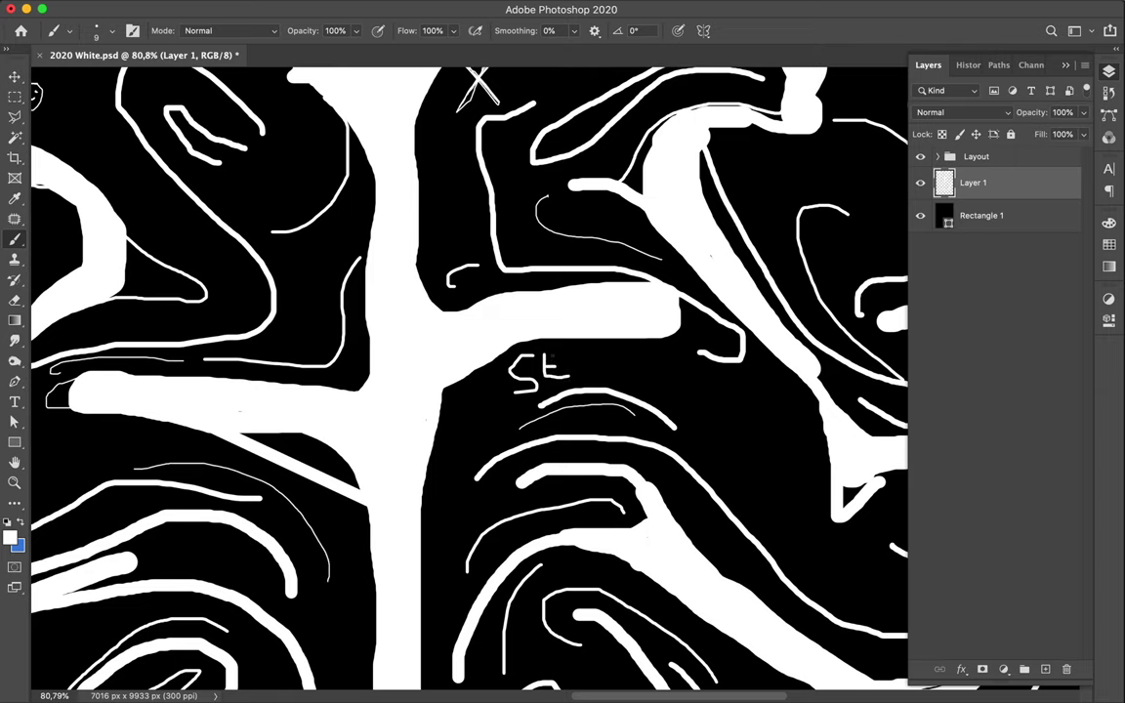
pyautogui.moveTo(544, 354)
pyautogui.mouseDown()
pyautogui.moveTo(566, 354)
pyautogui.moveTo(578, 375)
pyautogui.moveTo(590, 348)
pyautogui.moveTo(601, 379)
pyautogui.moveTo(612, 378)
pyautogui.moveTo(613, 352)
pyautogui.mouseUp()
pyautogui.moveTo(623, 353)
pyautogui.mouseDown()
pyautogui.moveTo(623, 382)
pyautogui.moveTo(640, 359)
pyautogui.moveTo(627, 372)
pyautogui.moveTo(644, 388)
pyautogui.moveTo(655, 375)
pyautogui.moveTo(681, 399)
pyautogui.mouseUp()
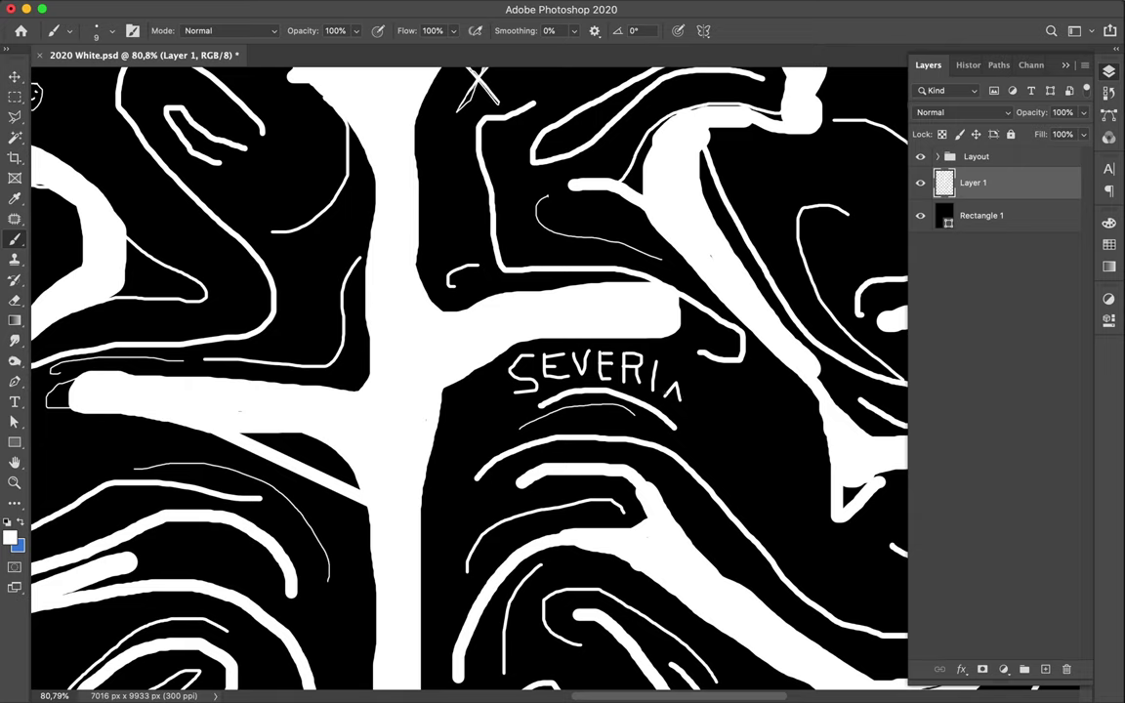
pyautogui.hotkey('ctrl', 'z')
pyautogui.moveTo(665, 378); pyautogui.dragTo(663, 391)
pyautogui.moveTo(674, 381); pyautogui.dragTo(674, 394)
pyautogui.hotkey('ctrl', 'z')
pyautogui.moveTo(665, 398)
pyautogui.mouseDown()
pyautogui.moveTo(678, 350)
pyautogui.moveTo(696, 425)
pyautogui.moveTo(700, 382)
pyautogui.moveTo(717, 387)
pyautogui.moveTo(709, 441)
pyautogui.moveTo(729, 369)
pyautogui.mouseUp()
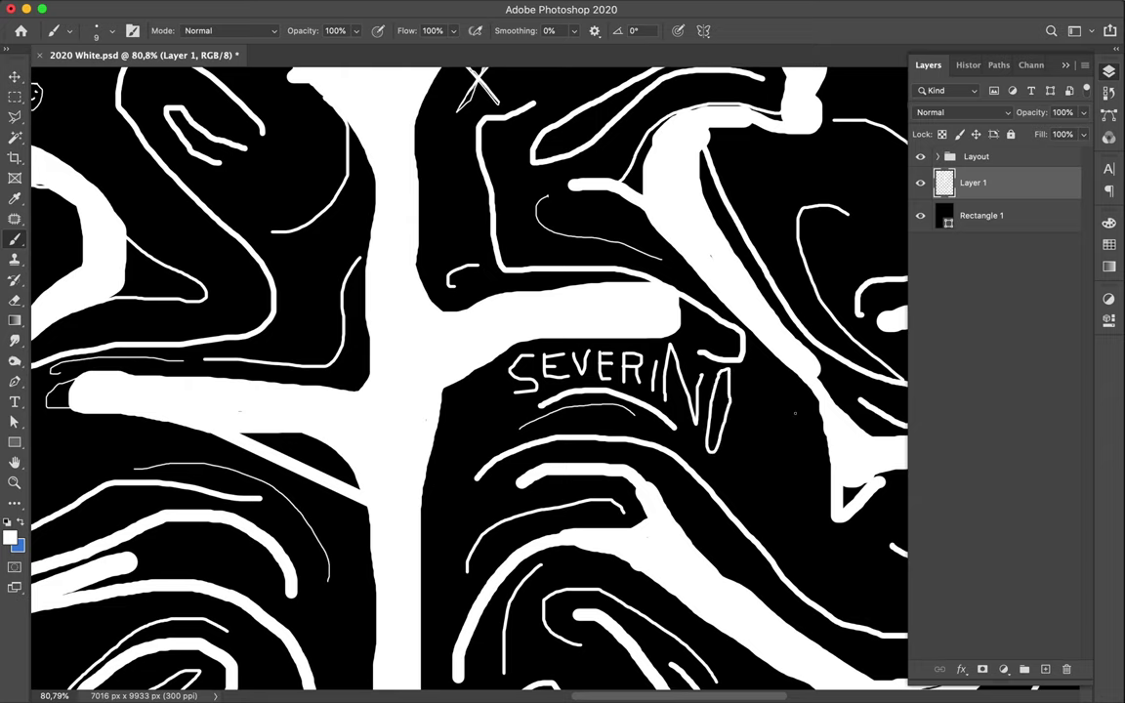
pyautogui.moveTo(792, 409)
pyautogui.mouseDown()
pyautogui.moveTo(778, 395)
pyautogui.moveTo(752, 503)
pyautogui.mouseUp()
# - Letter CANEPA after SEVERINO, continuing down through the brain's folds
pyautogui.moveTo(760, 514); pyautogui.dragTo(767, 500)
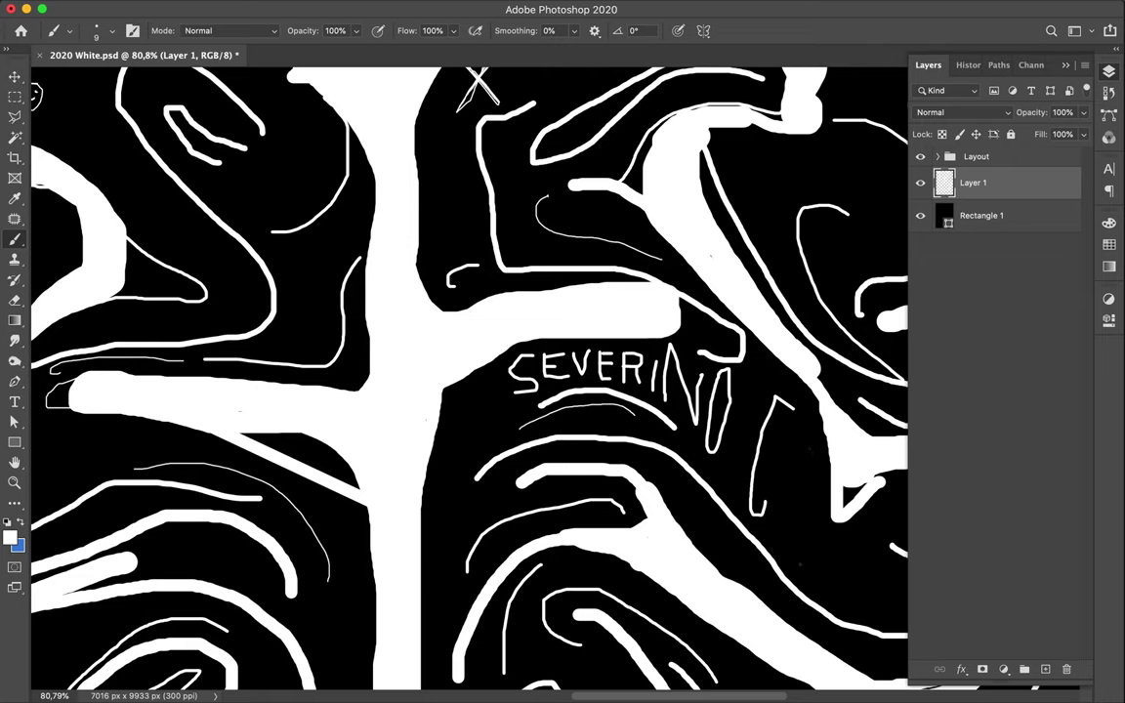
pyautogui.moveTo(769, 529); pyautogui.dragTo(799, 565)
pyautogui.hotkey('ctrl', 'z')
pyautogui.moveTo(766, 514)
pyautogui.mouseDown()
pyautogui.moveTo(792, 426)
pyautogui.moveTo(788, 532)
pyautogui.mouseUp()
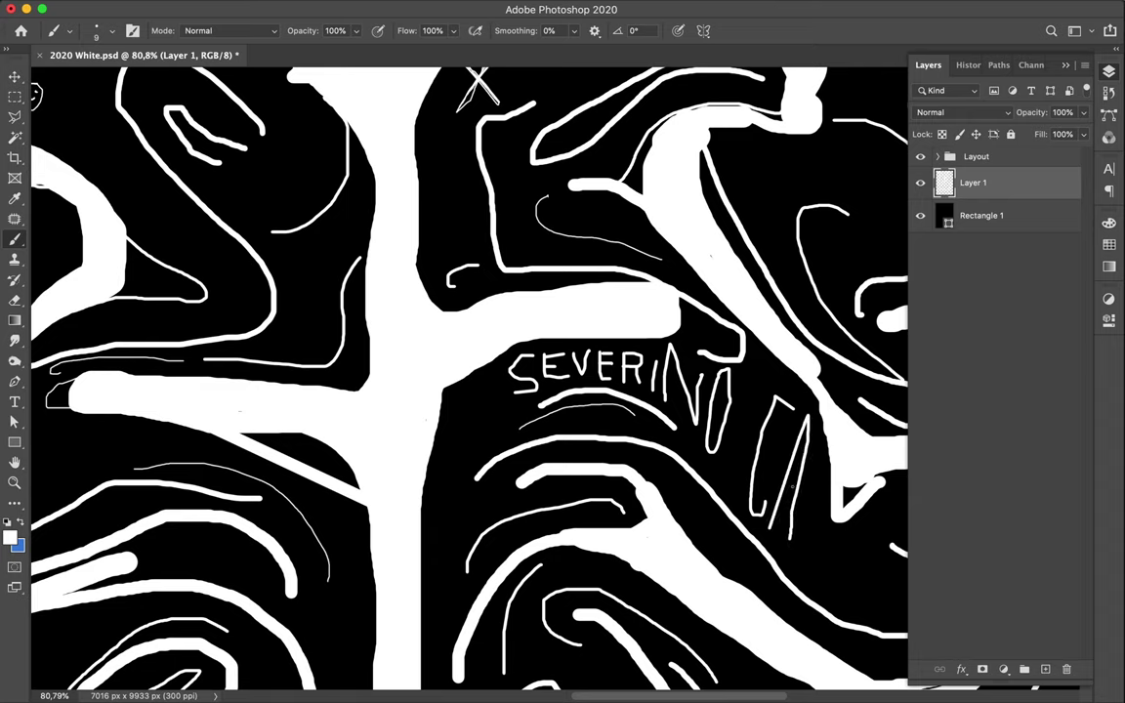
pyautogui.moveTo(784, 489); pyautogui.dragTo(799, 482)
pyautogui.moveTo(798, 538)
pyautogui.mouseDown()
pyautogui.moveTo(820, 495)
pyautogui.moveTo(803, 570)
pyautogui.moveTo(819, 545)
pyautogui.moveTo(841, 604)
pyautogui.mouseUp()
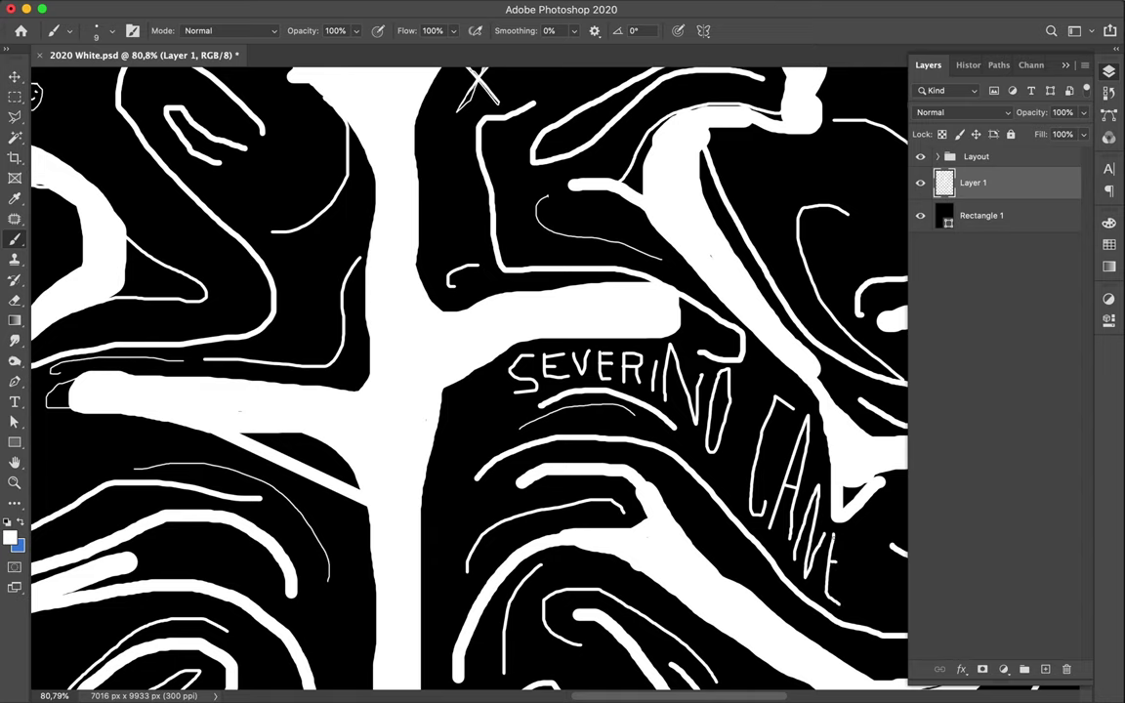
pyautogui.moveTo(835, 535); pyautogui.dragTo(845, 533)
pyautogui.hscroll(5, 469, 381)
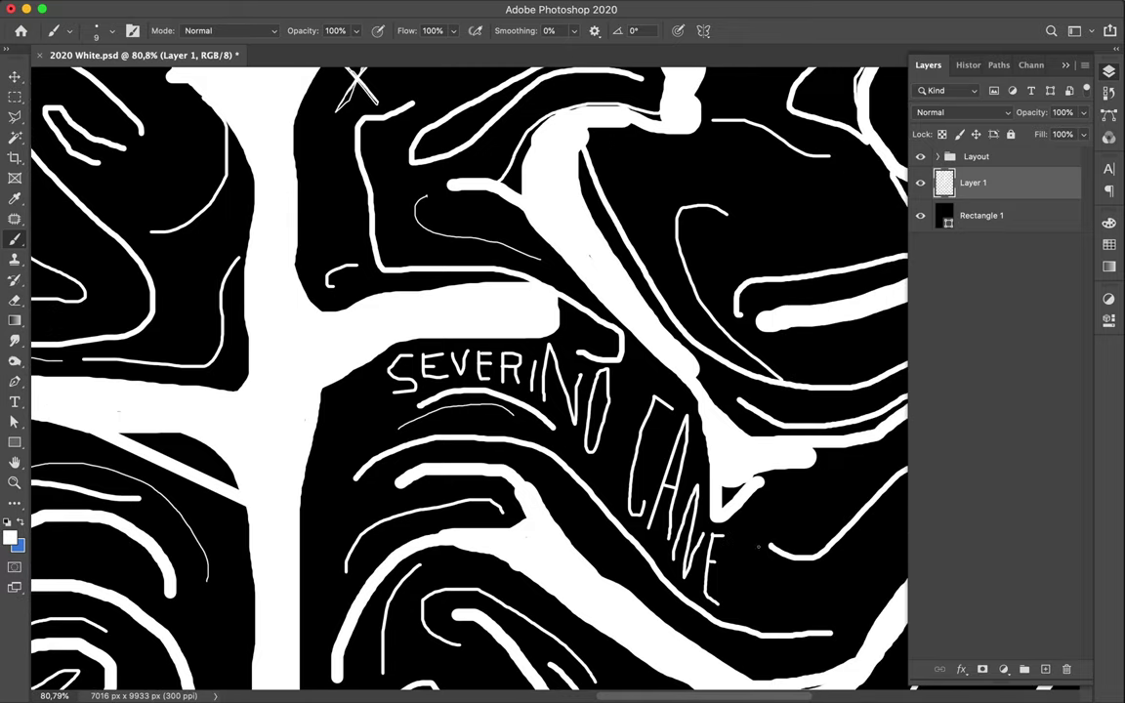
pyautogui.moveTo(734, 536); pyautogui.dragTo(738, 614)
pyautogui.moveTo(739, 539); pyautogui.dragTo(740, 573)
pyautogui.moveTo(759, 621)
pyautogui.mouseDown()
pyautogui.moveTo(771, 583)
pyautogui.moveTo(787, 621)
pyautogui.moveTo(784, 600)
pyautogui.mouseUp()
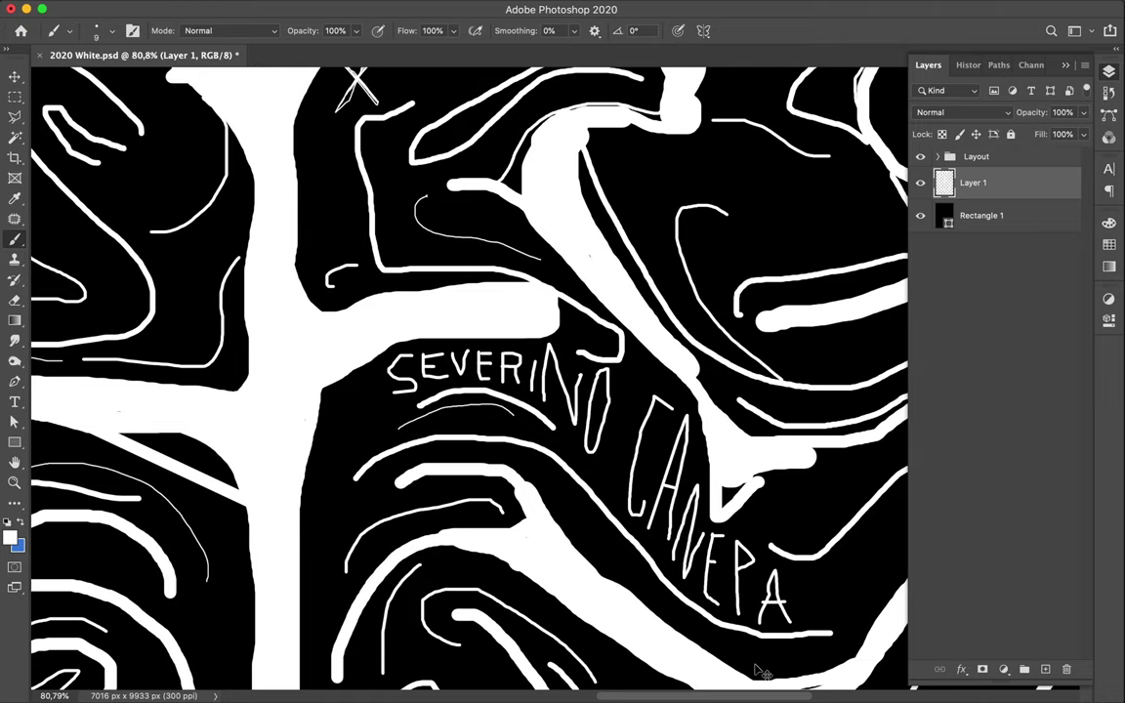
pyautogui.hotkey('ctrl', '0')
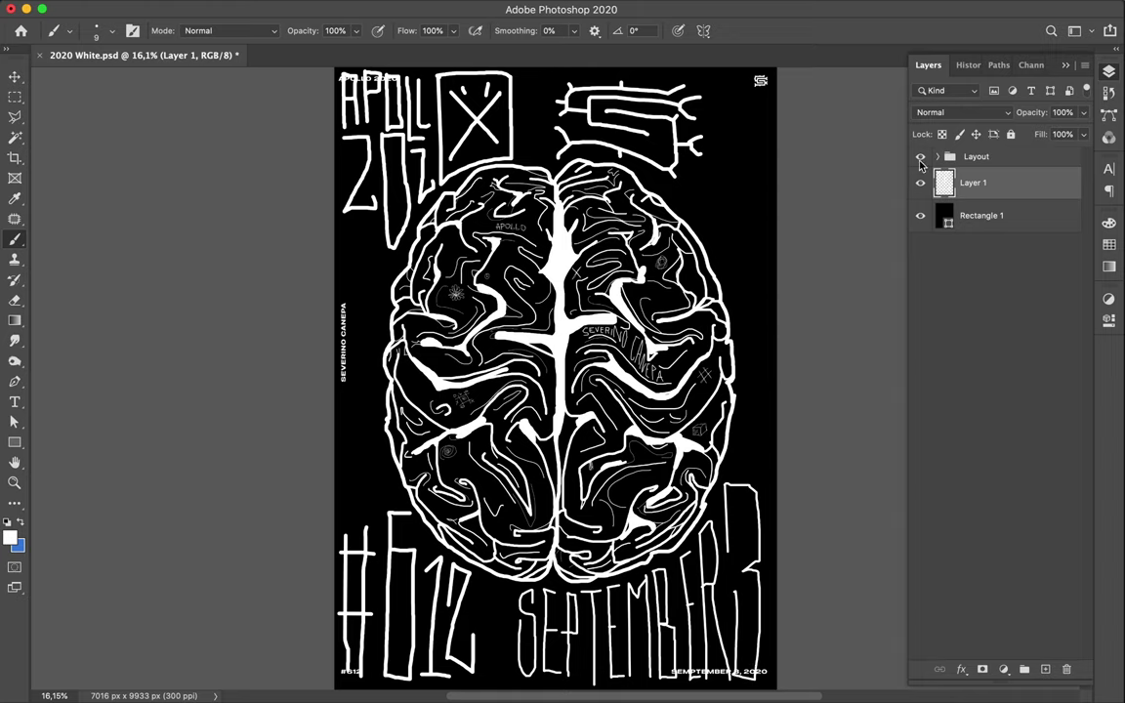
# - Hide and delete the Layout group holding the small typeset labels
pyautogui.click(919, 157)
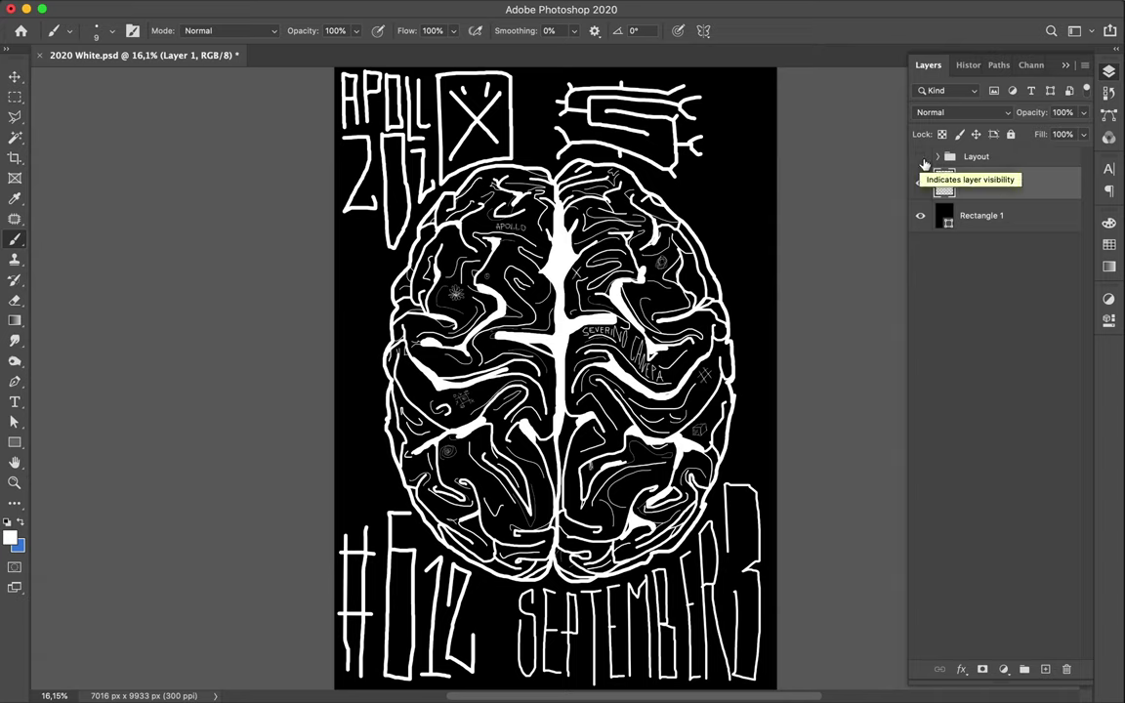
pyautogui.click(1026, 158)
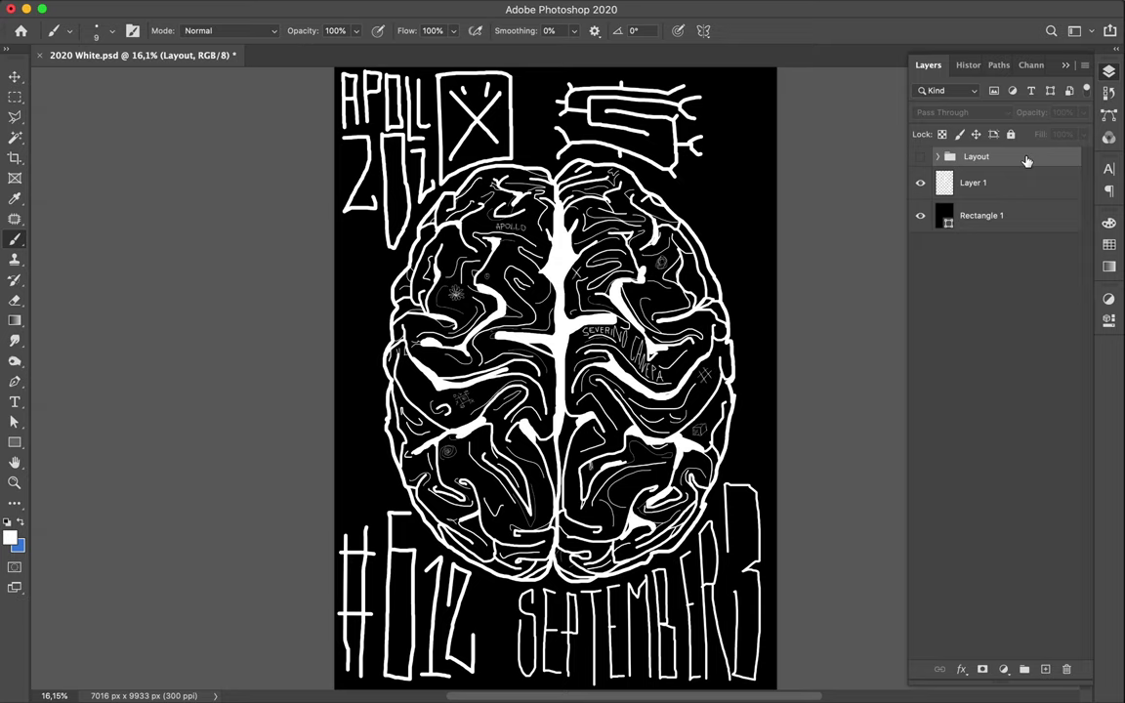
pyautogui.press('Delete')
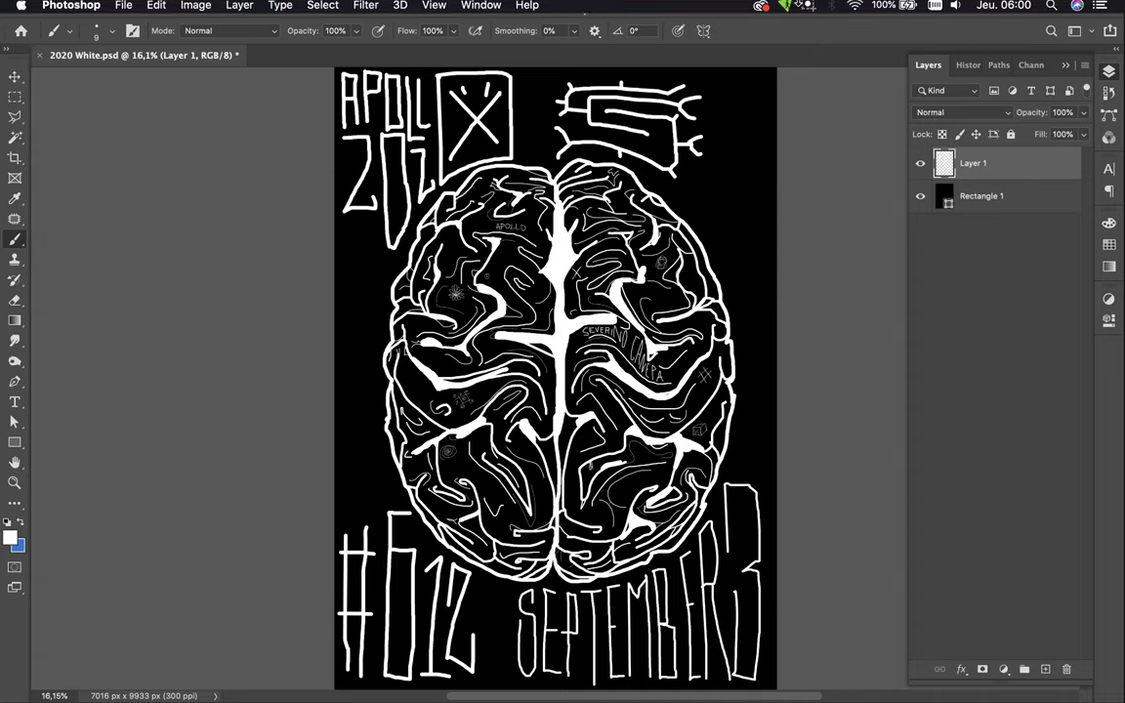
pyautogui.click(810, 9)
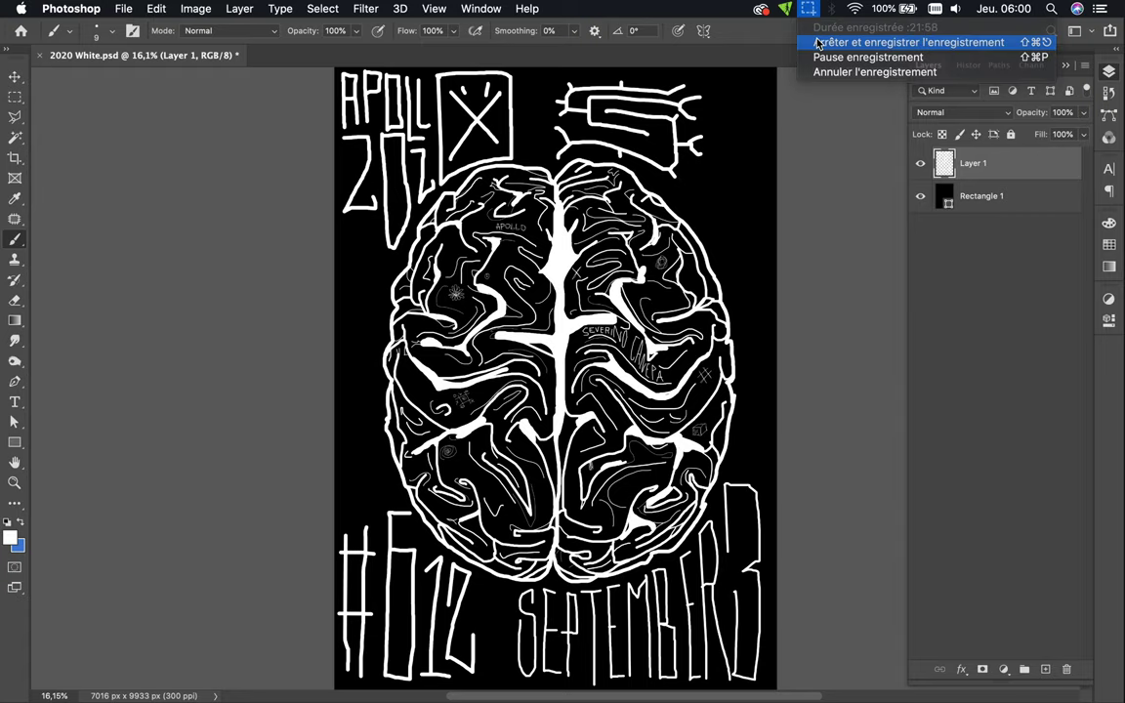
pyautogui.click(816, 42)
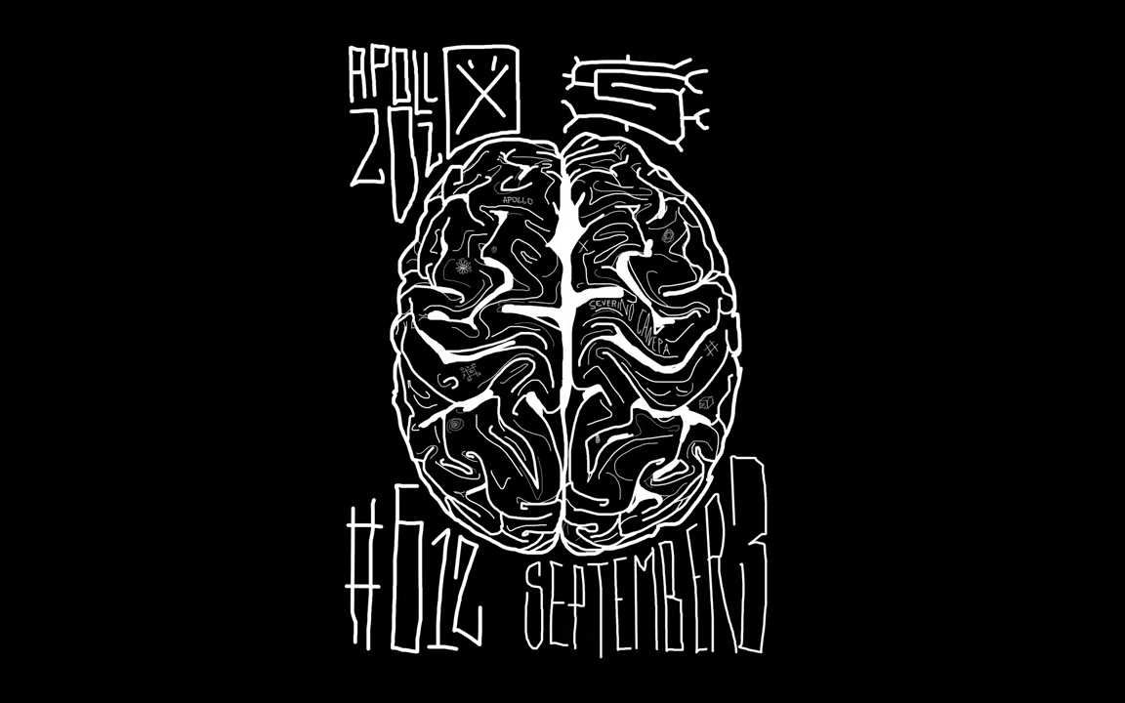